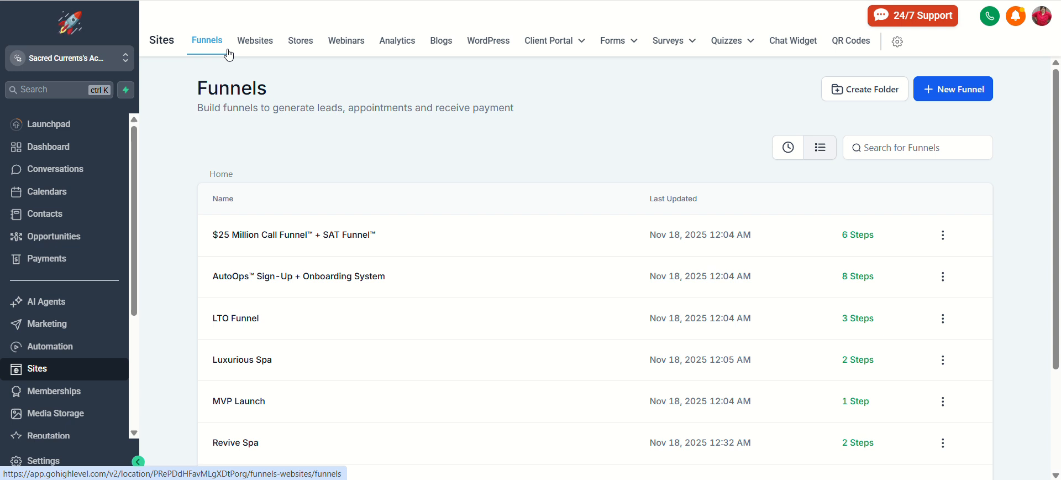
# Open the Revive Spa funnel from the list of funnels
pyautogui.scroll(-1, 279, 429)
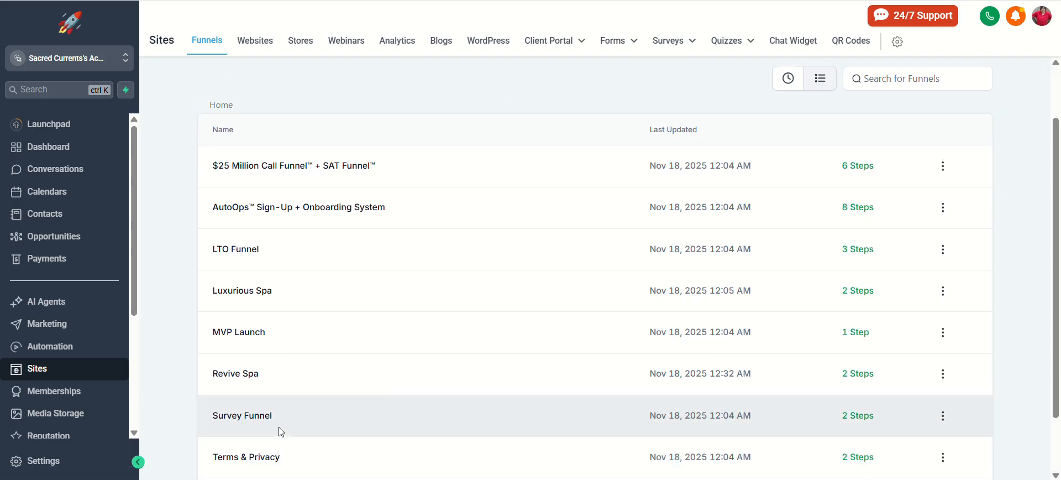
pyautogui.scroll(1, 443, 236)
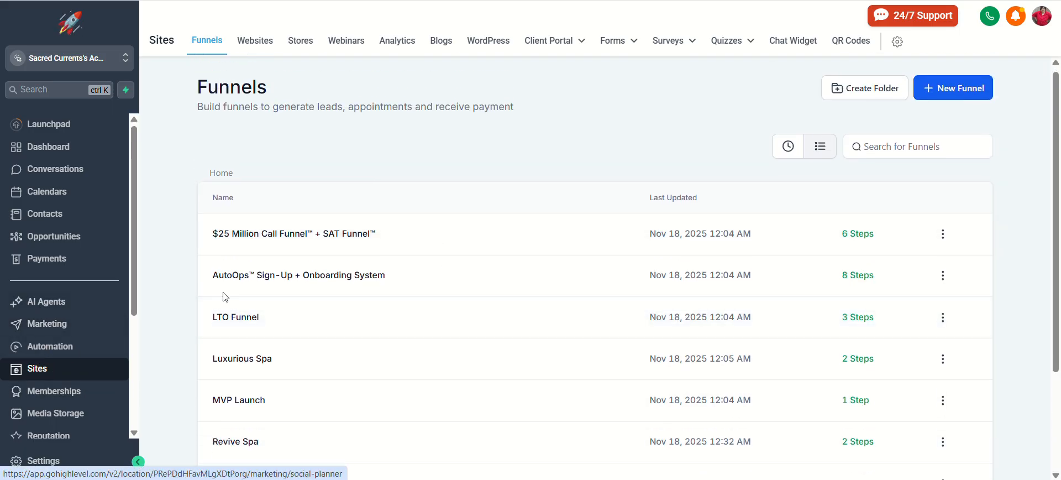
pyautogui.scroll(-2, 283, 127)
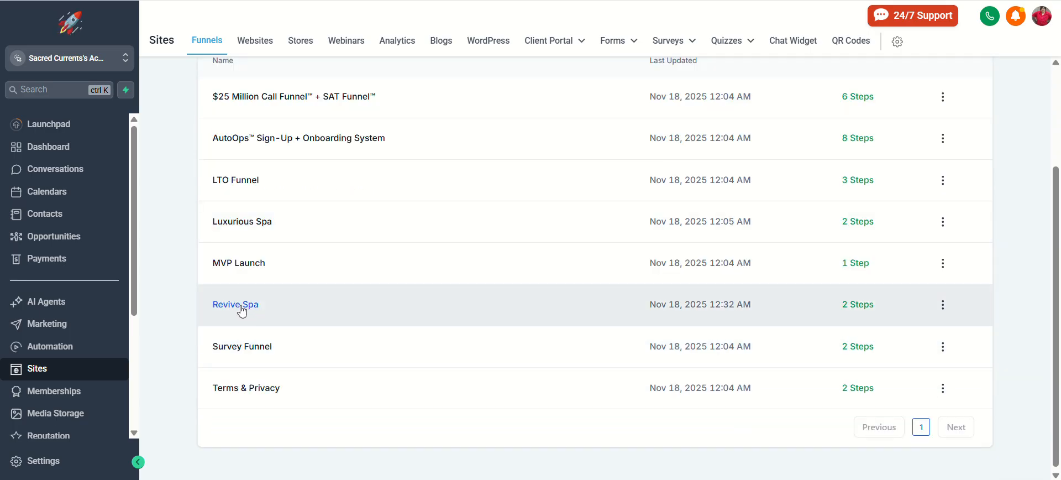
pyautogui.moveTo(241, 308); pyautogui.dragTo(194, 315)
pyautogui.click(188, 315)
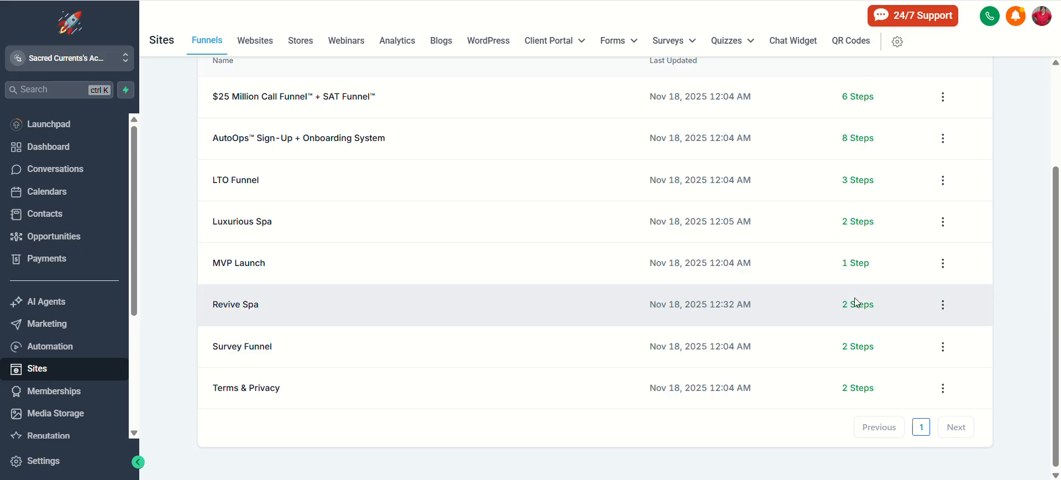
pyautogui.click(943, 305)
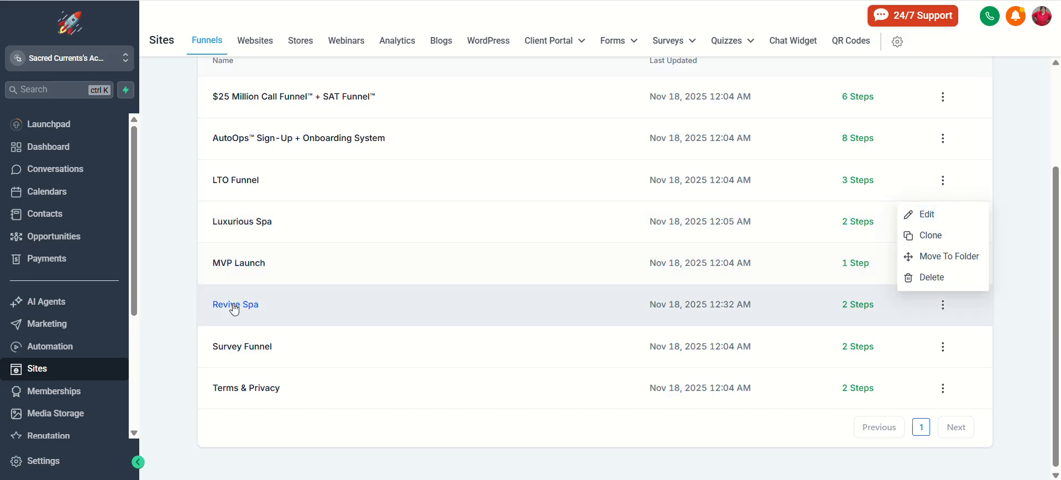
pyautogui.click(237, 314)
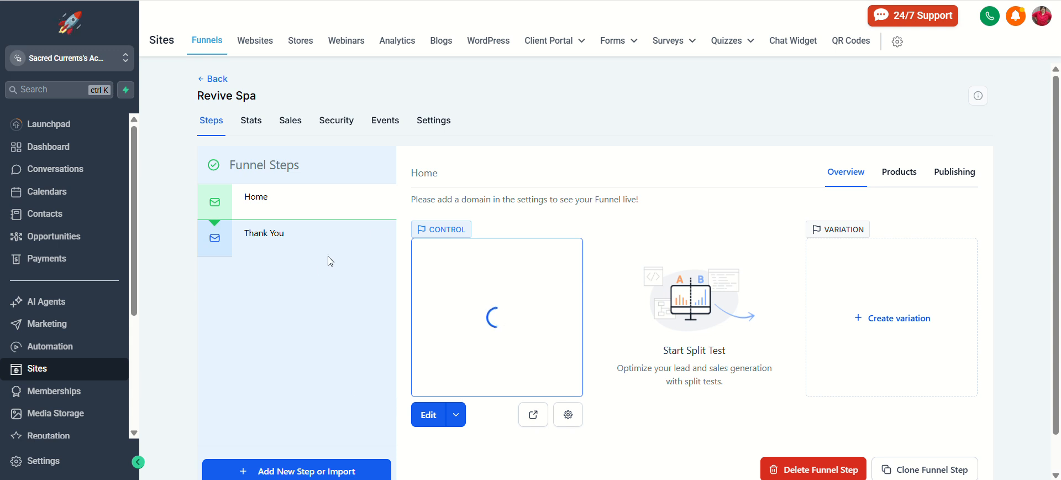
# Review the Revive Spa funnel's steps, stats, sales and security headers
pyautogui.scroll(-1, 337, 248)
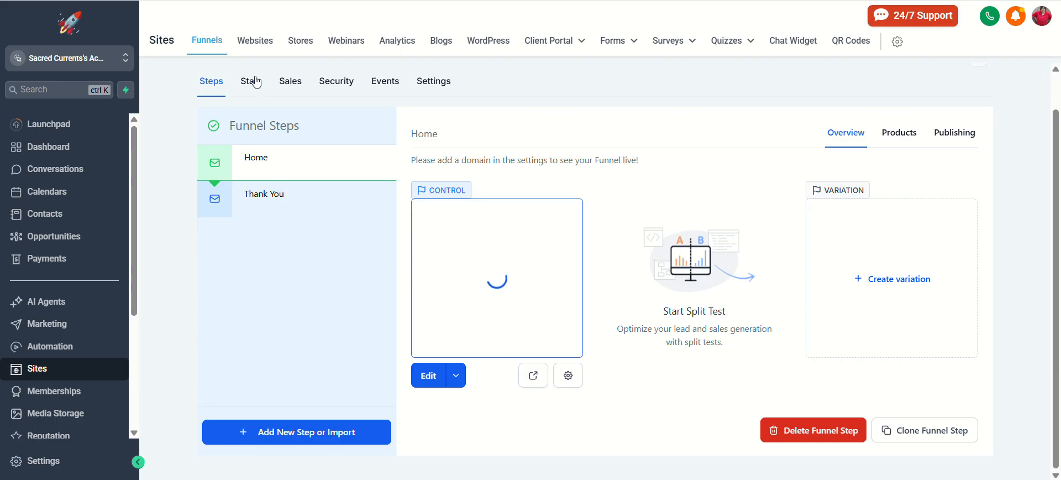
pyautogui.scroll(1, 217, 105)
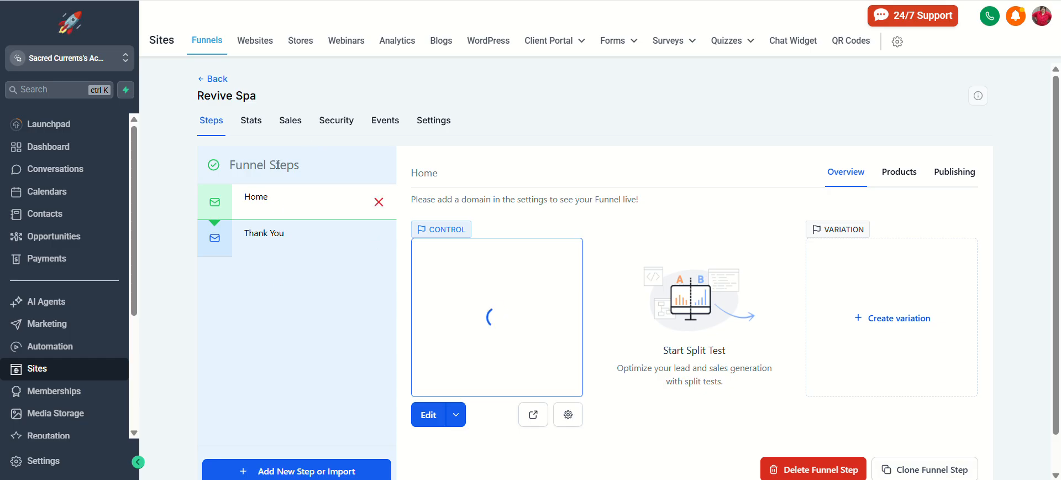
pyautogui.click(250, 120)
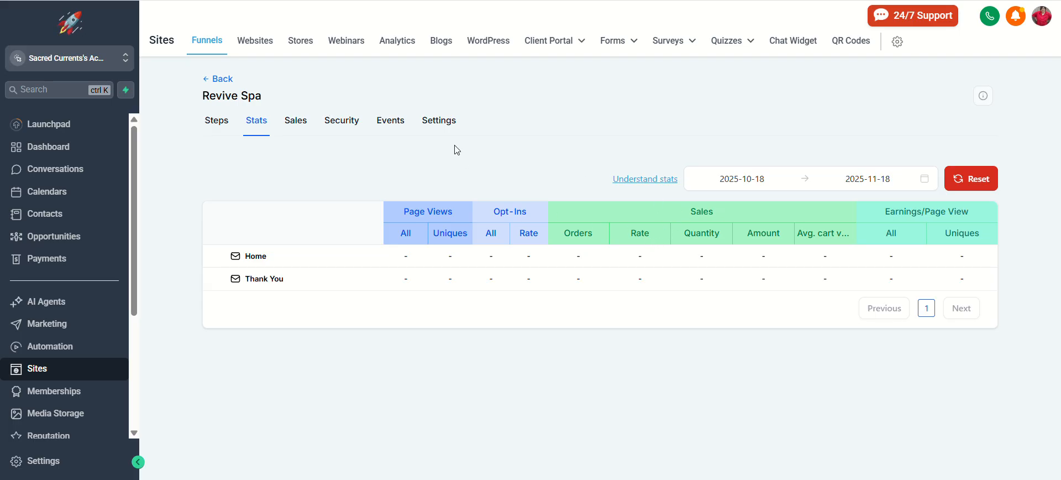
pyautogui.click(297, 120)
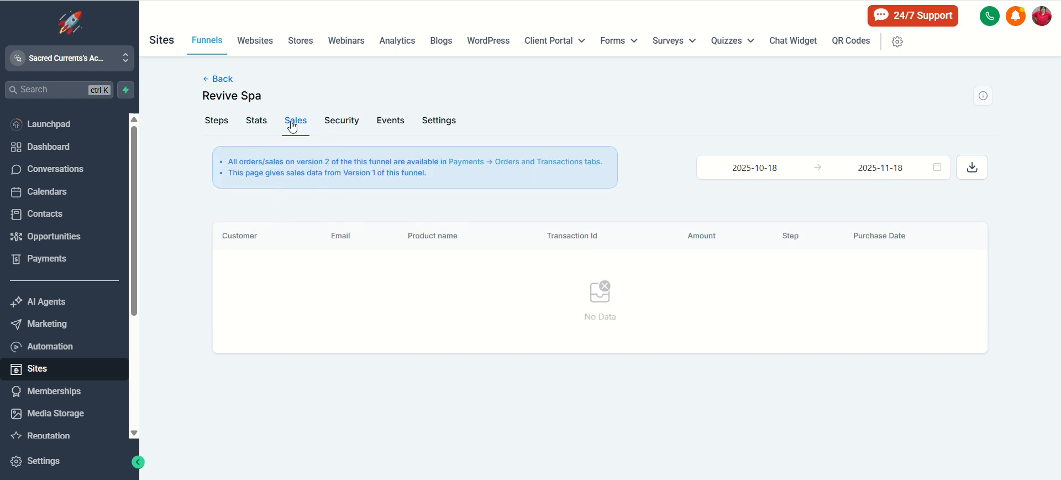
pyautogui.click(338, 123)
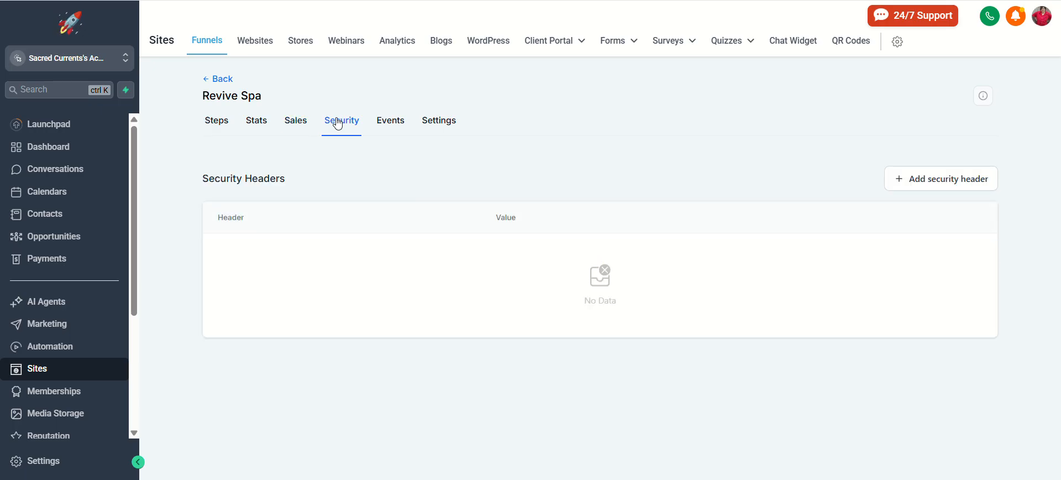
# Consult the MDN help on security headers from the new custom header form, and close the form without adding a header
pyautogui.click(921, 179)
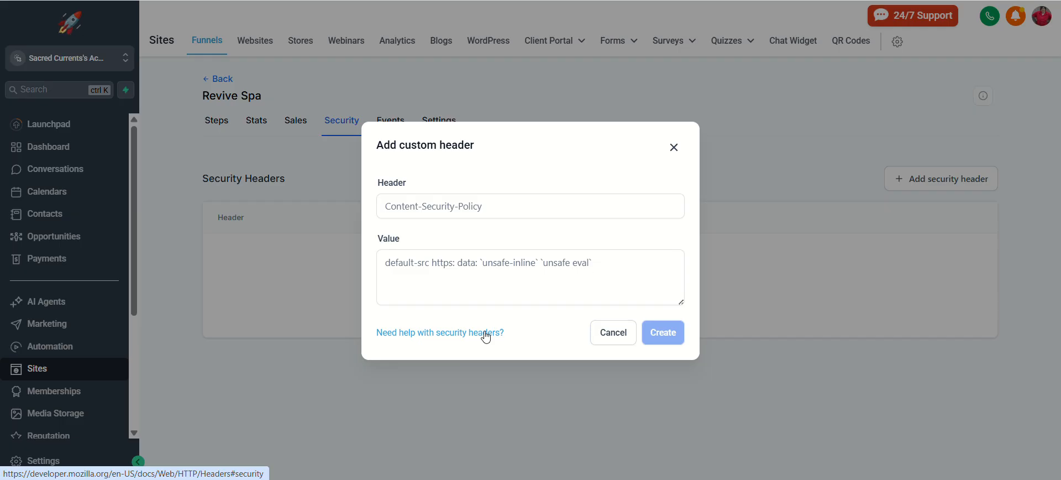
pyautogui.click(417, 334)
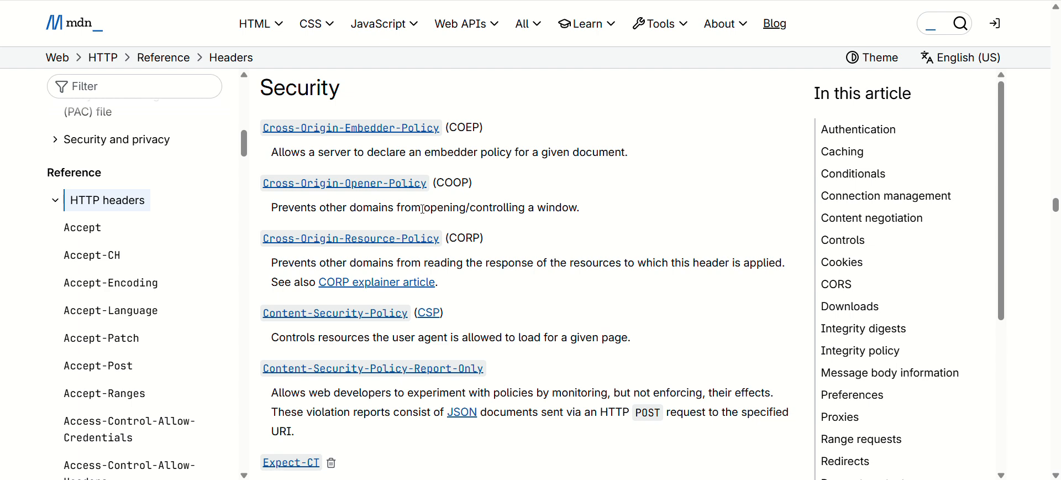
pyautogui.scroll(-3, 423, 209)
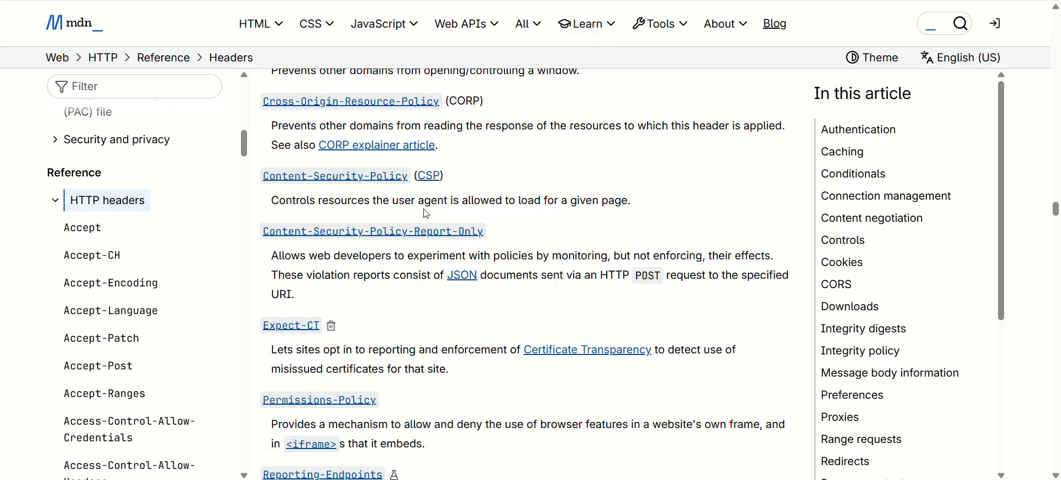
pyautogui.scroll(2, 426, 214)
pyautogui.scroll(-1, 359, 218)
pyautogui.scroll(-1, 361, 340)
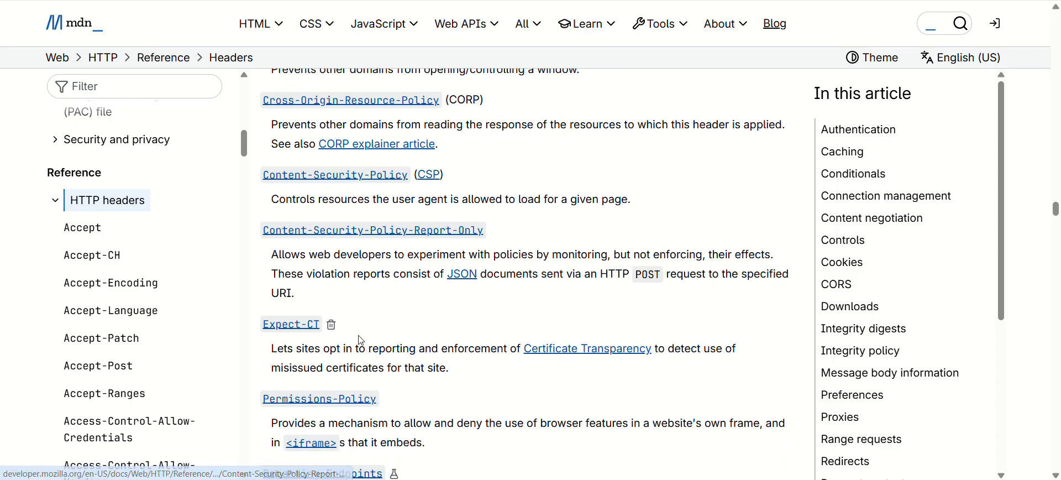
pyautogui.scroll(-3, 417, 409)
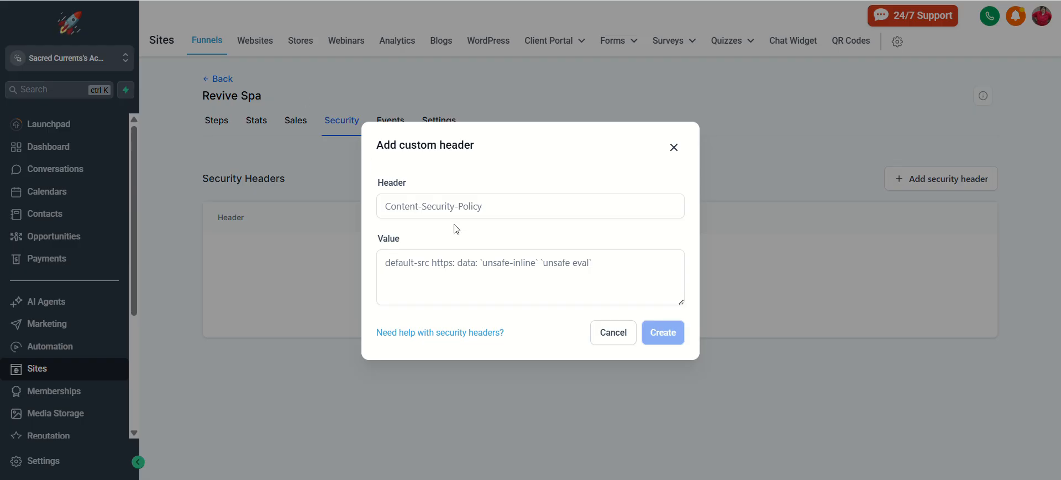
pyautogui.click(674, 148)
# View the funnel's tracking events and open its settings
pyautogui.click(386, 123)
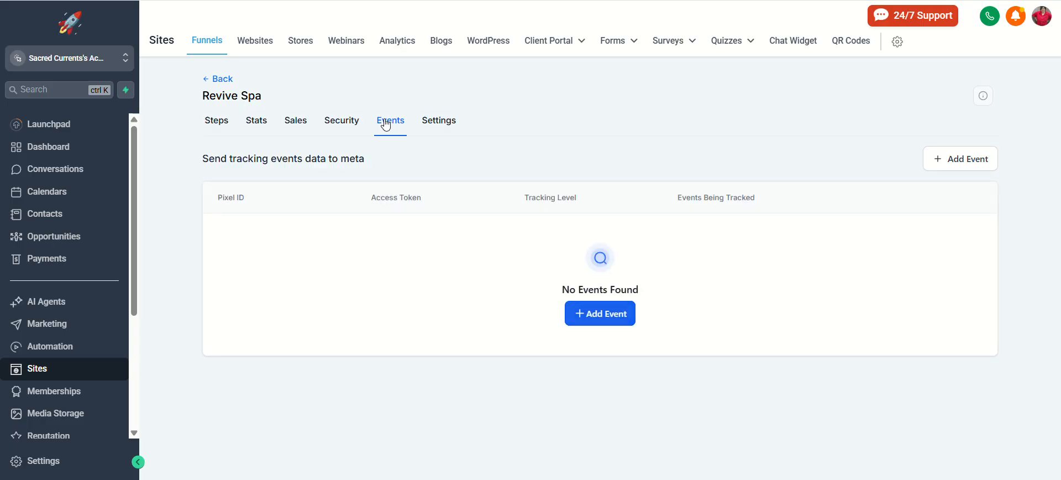
pyautogui.click(444, 120)
pyautogui.click(306, 216)
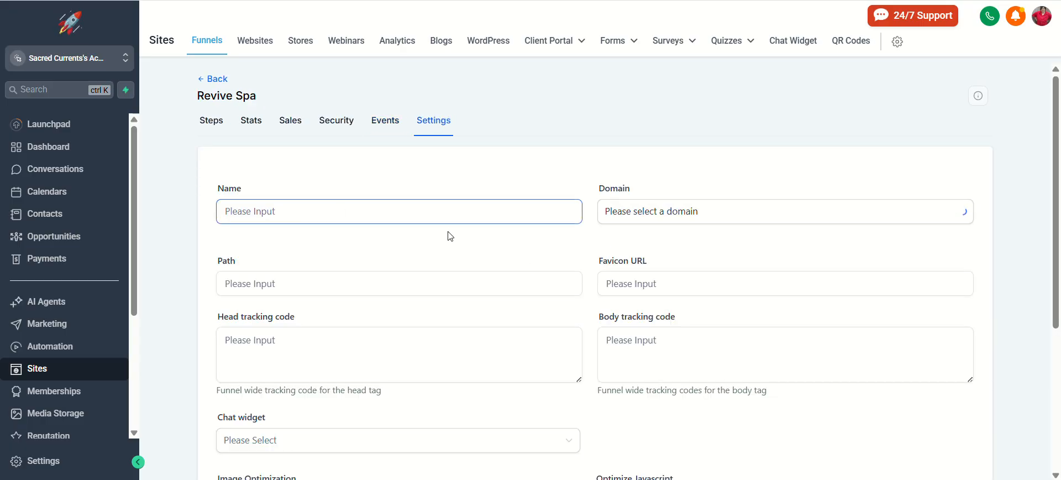
# Change the funnel's name to "Sacred Currents" in its settings
pyautogui.scroll(-2, 448, 260)
pyautogui.scroll(2, 445, 290)
pyautogui.click(386, 216)
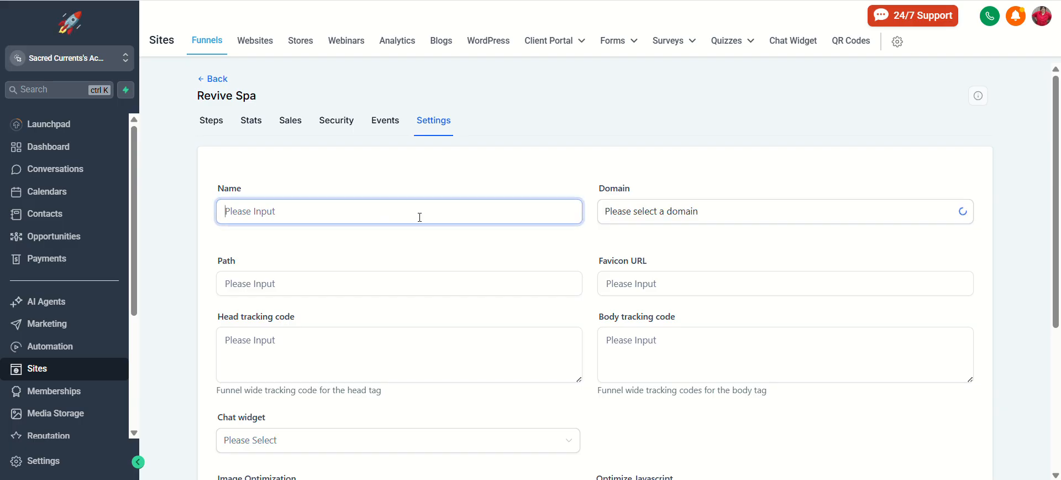
pyautogui.write('Revive Spa')
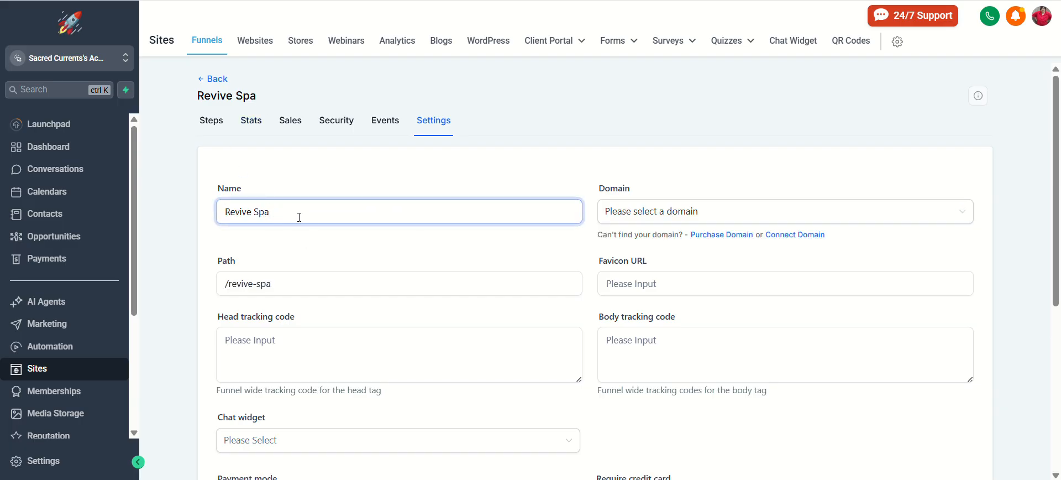
pyautogui.moveTo(299, 217); pyautogui.dragTo(214, 111)
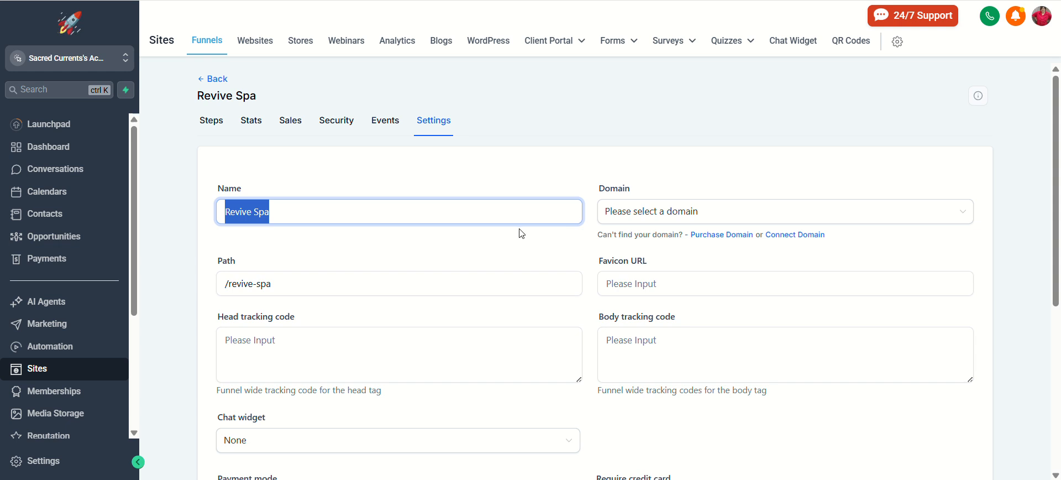
pyautogui.write('S')
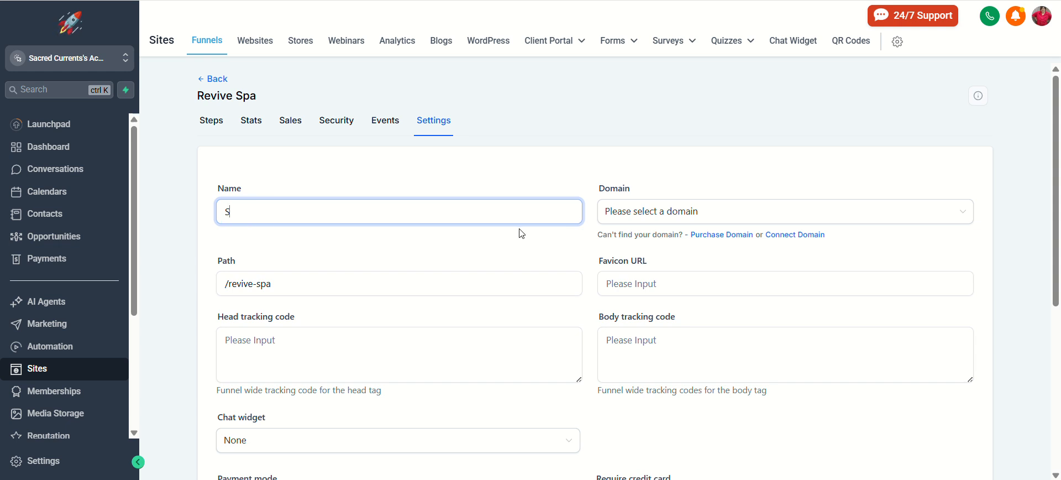
pyautogui.write('acred Currents')
# Set the funnel's path to /sacred-currents
pyautogui.moveTo(228, 284); pyautogui.dragTo(612, 327)
pyautogui.press('BackSpace')
pyautogui.write('sacred-')
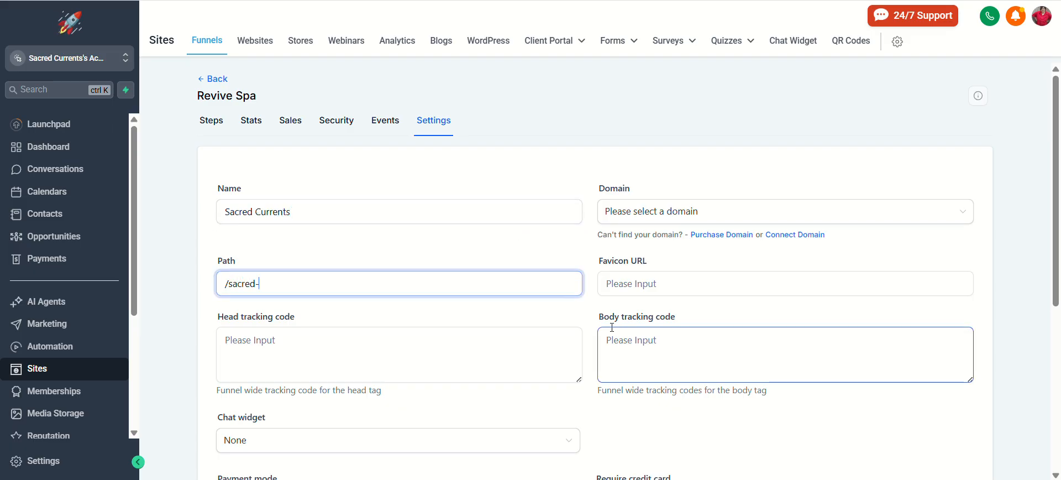
pyautogui.write('currents')
# Review the funnel's head tracking code, payment mode, credit card and optimization settings
pyautogui.scroll(-1, 612, 327)
pyautogui.scroll(-3, 395, 351)
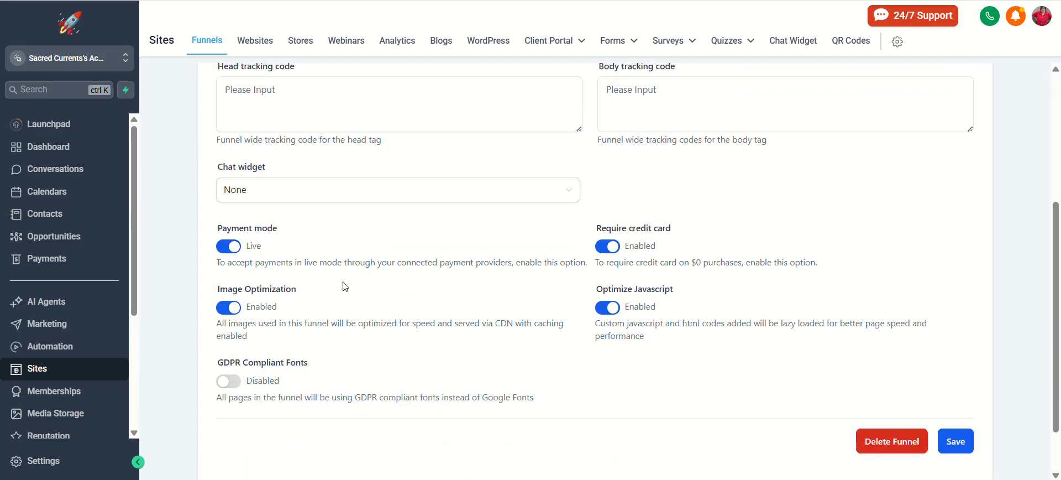
pyautogui.scroll(3, 346, 286)
pyautogui.click(240, 266)
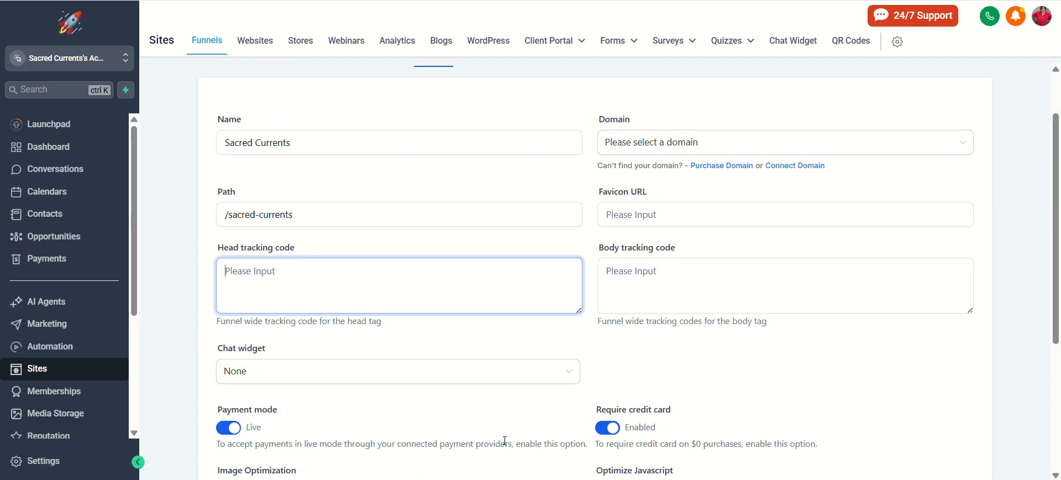
pyautogui.scroll(-1, 329, 271)
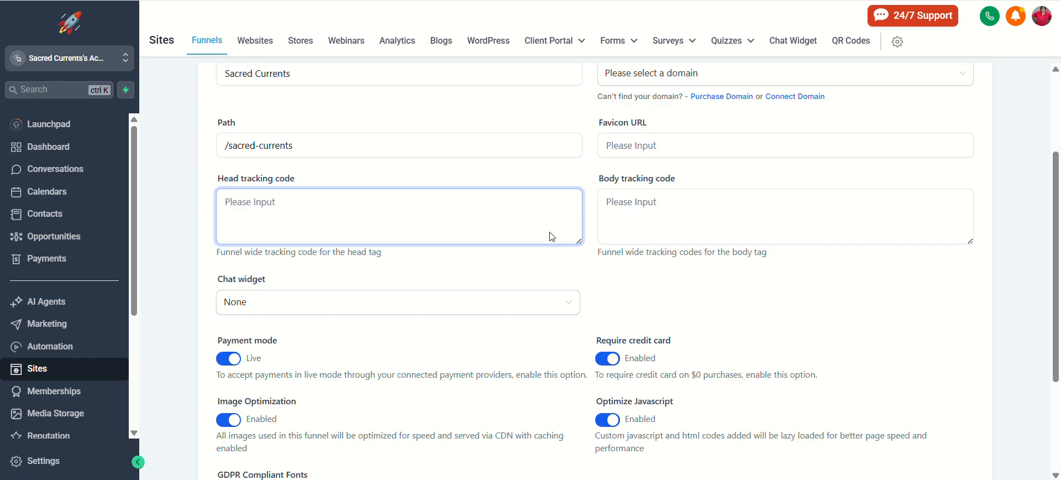
pyautogui.scroll(2, 334, 266)
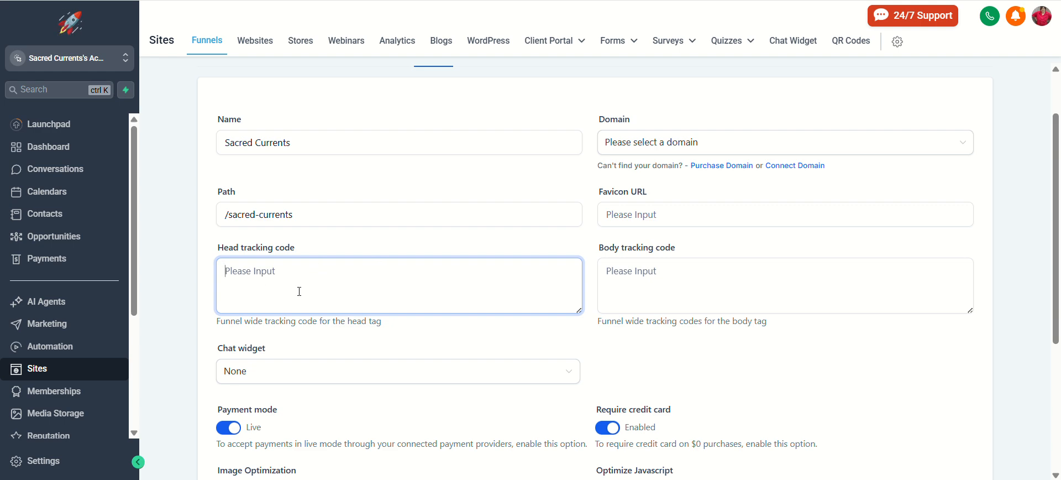
pyautogui.scroll(-4, 299, 291)
pyautogui.scroll(5, 332, 296)
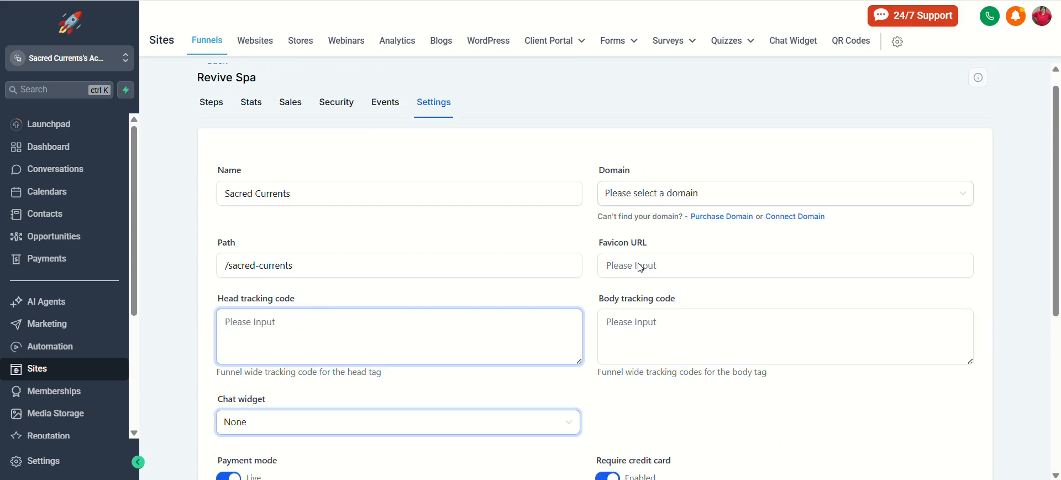
# Check the favicon URL field and the domain choices available for the funnel
pyautogui.click(661, 262)
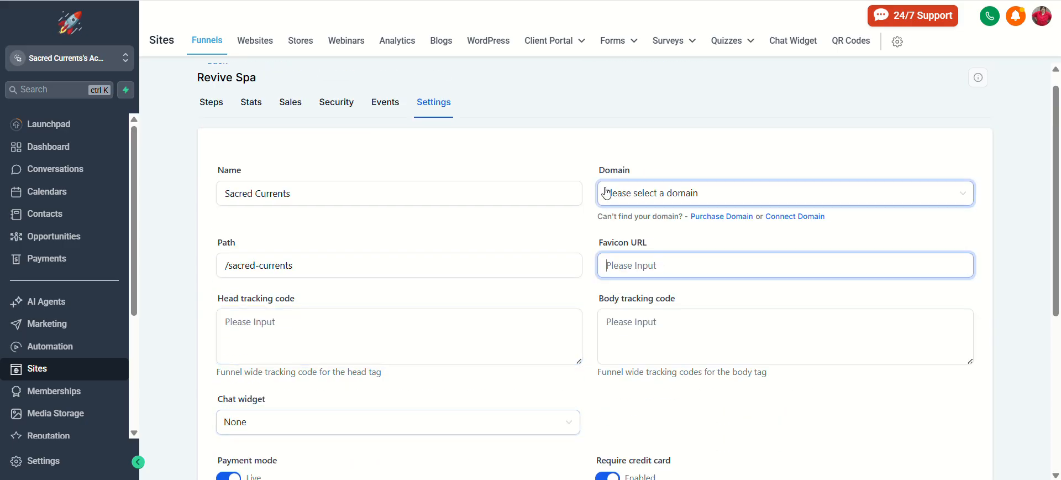
pyautogui.click(666, 193)
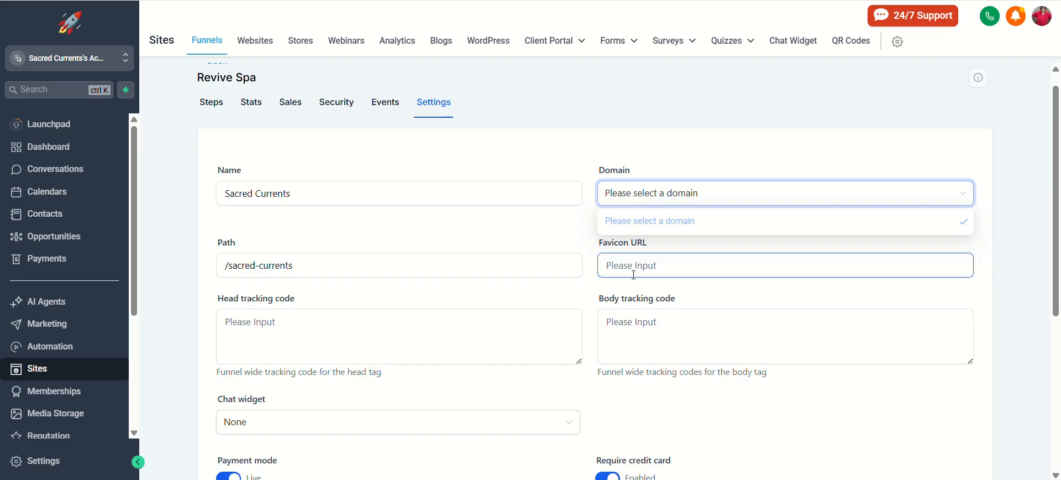
pyautogui.click(650, 193)
pyautogui.scroll(-5, 620, 278)
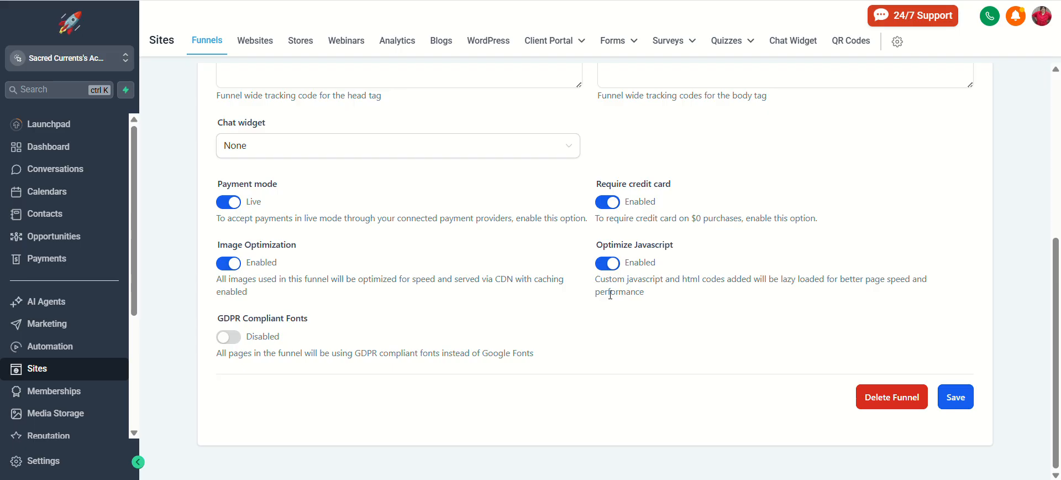
pyautogui.scroll(5, 611, 294)
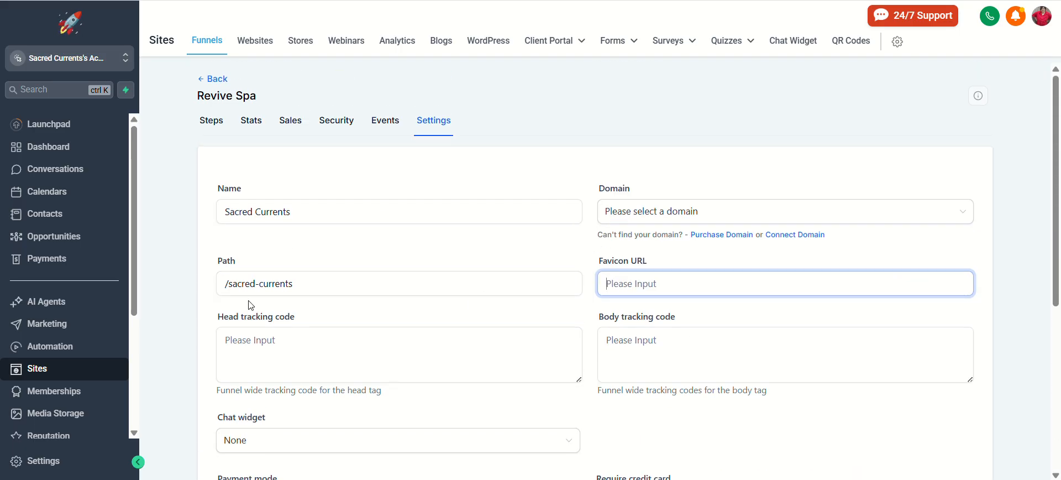
# Check the funnel's chat widget choices, body tracking code field and GDPR compliant fonts option
pyautogui.scroll(-4, 460, 376)
pyautogui.click(302, 228)
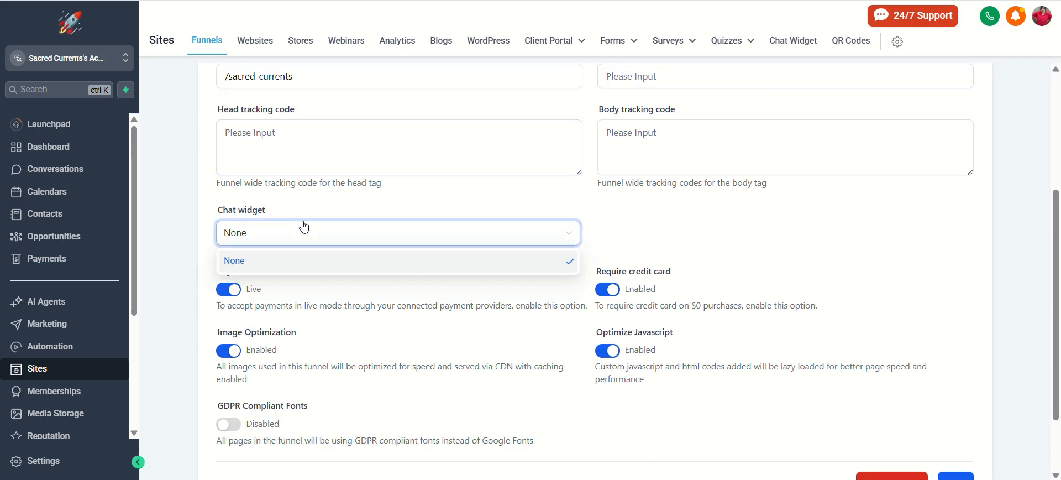
pyautogui.click(734, 236)
pyautogui.scroll(4, 702, 265)
pyautogui.scroll(-1, 713, 282)
pyautogui.click(718, 295)
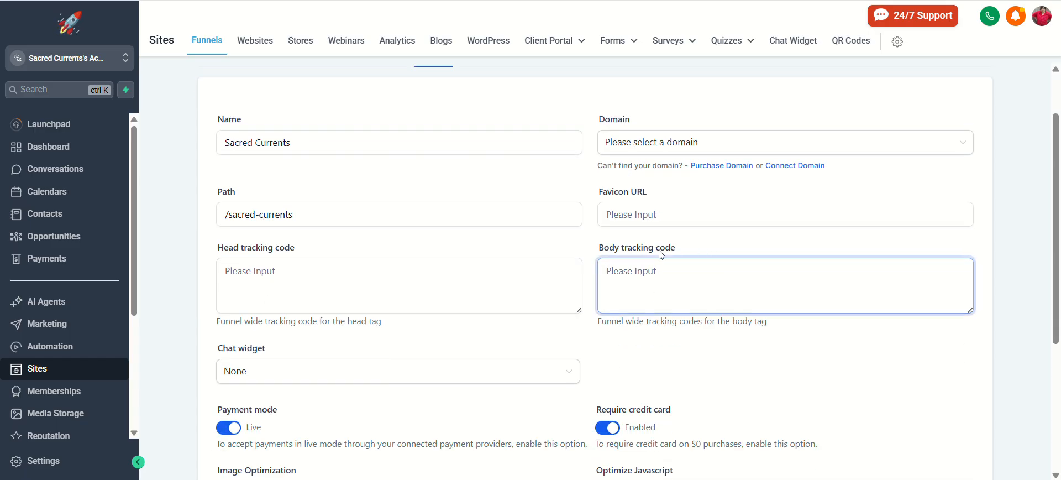
pyautogui.scroll(-4, 705, 413)
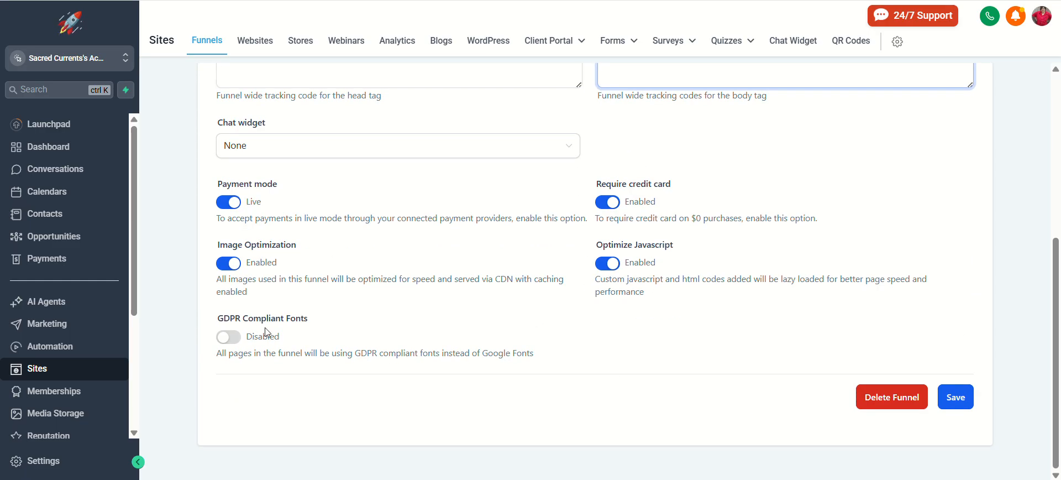
# Examine the funnel's head tracking code and body tracking code fields and their descriptions
pyautogui.scroll(4, 223, 247)
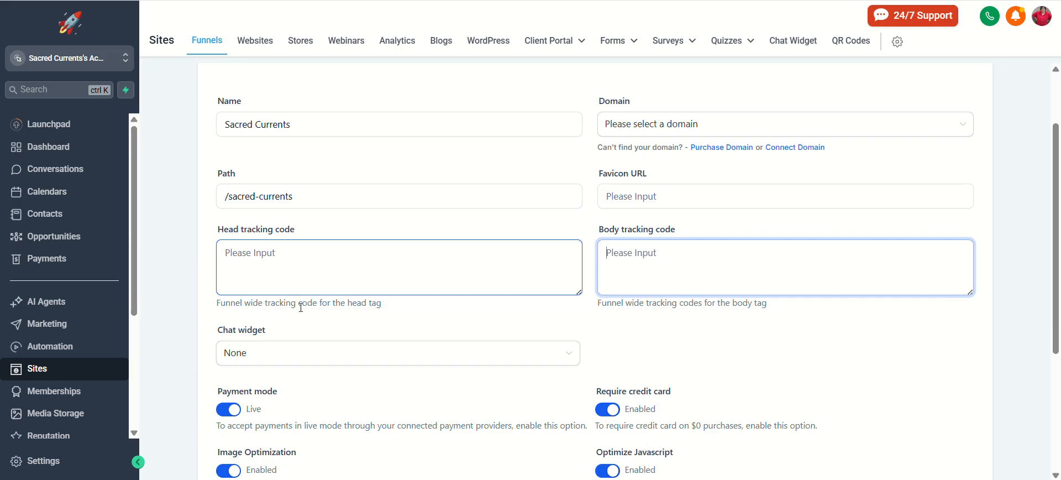
pyautogui.moveTo(381, 312); pyautogui.dragTo(218, 307)
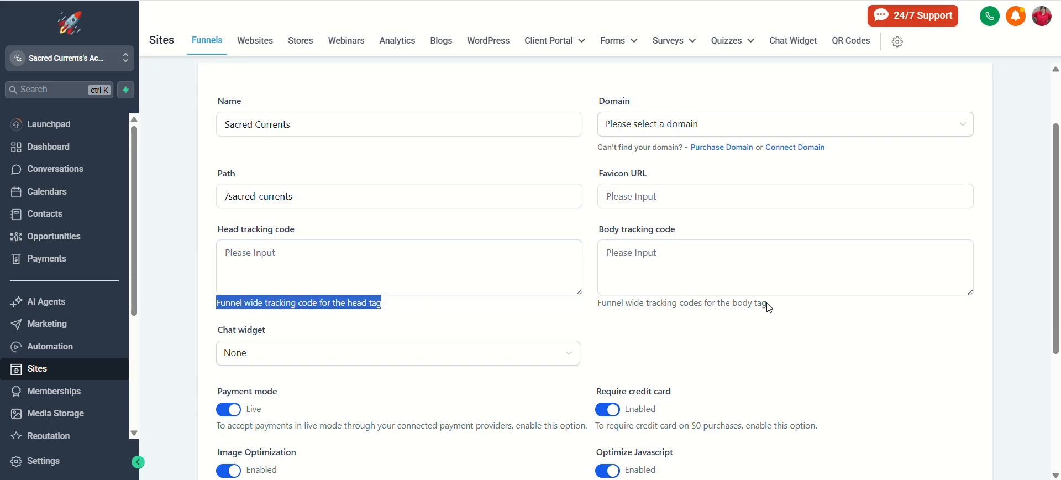
pyautogui.moveTo(774, 307); pyautogui.dragTo(597, 302)
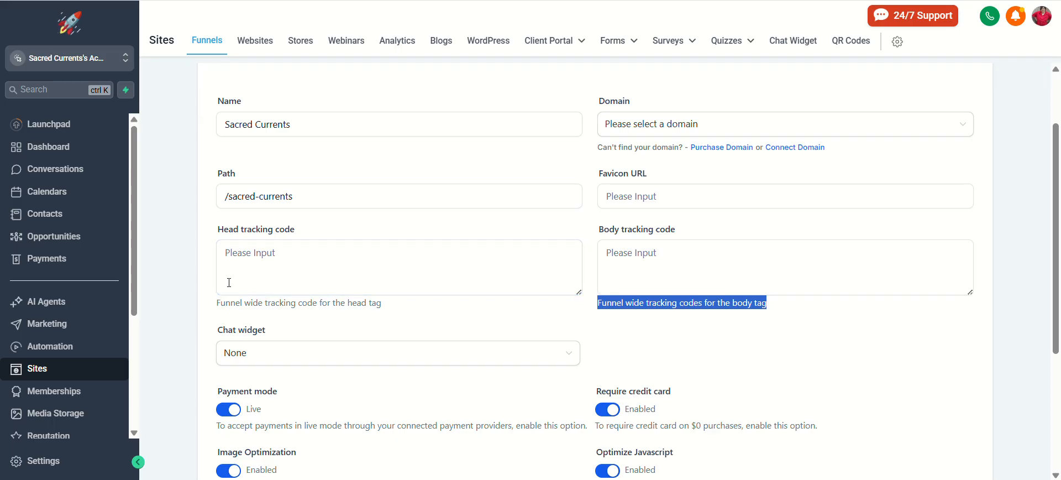
pyautogui.moveTo(216, 231); pyautogui.dragTo(367, 234)
pyautogui.click(669, 232)
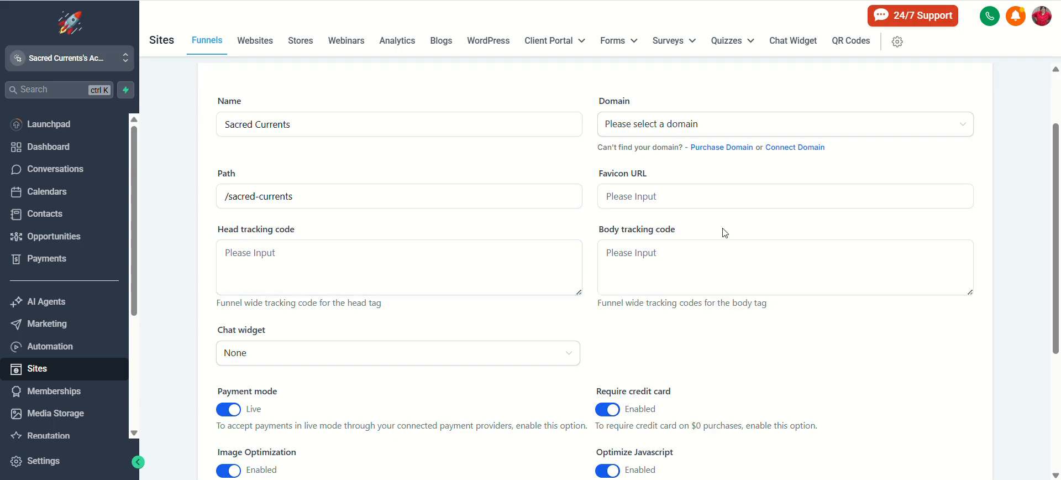
pyautogui.moveTo(725, 232); pyautogui.dragTo(578, 234)
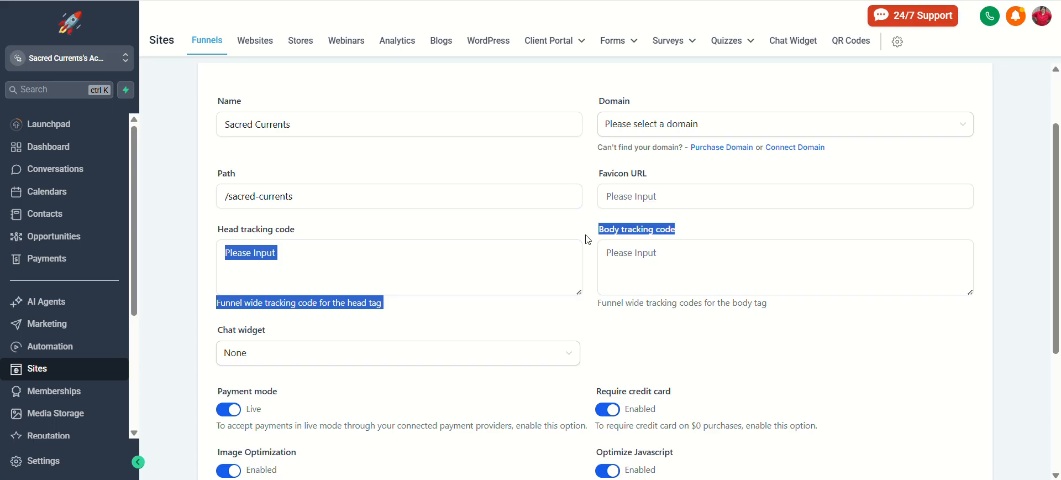
pyautogui.click(387, 311)
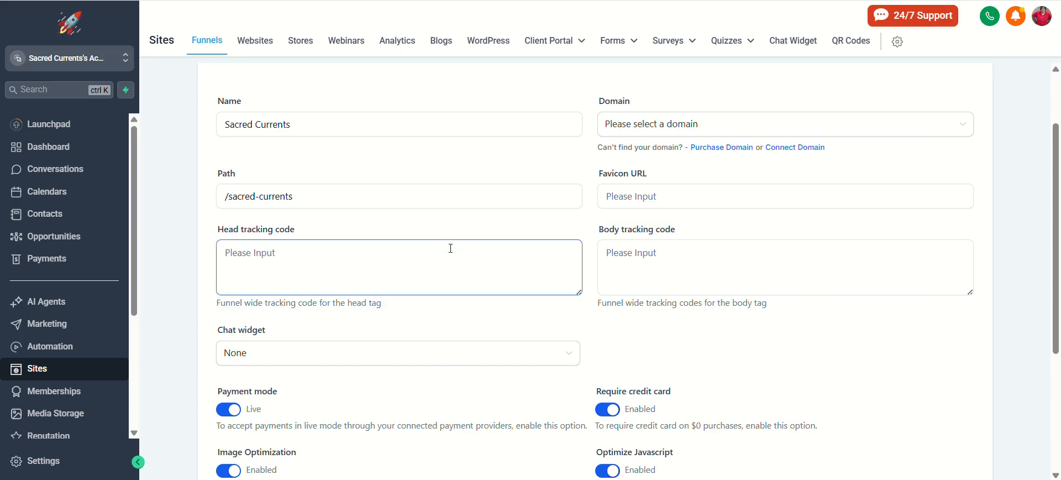
pyautogui.click(451, 248)
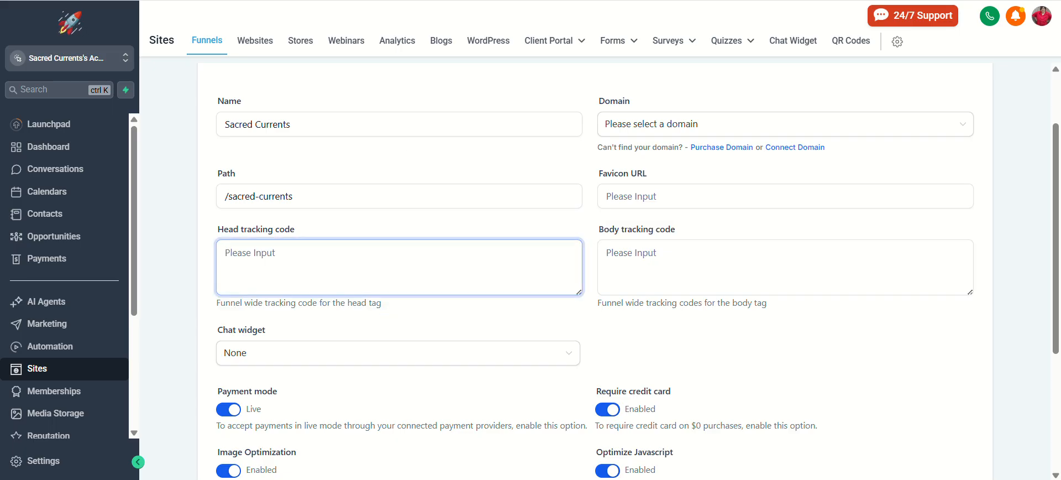
# Check the funnel settings once more from name to GDPR compliant fonts and save them
pyautogui.scroll(-3, 470, 320)
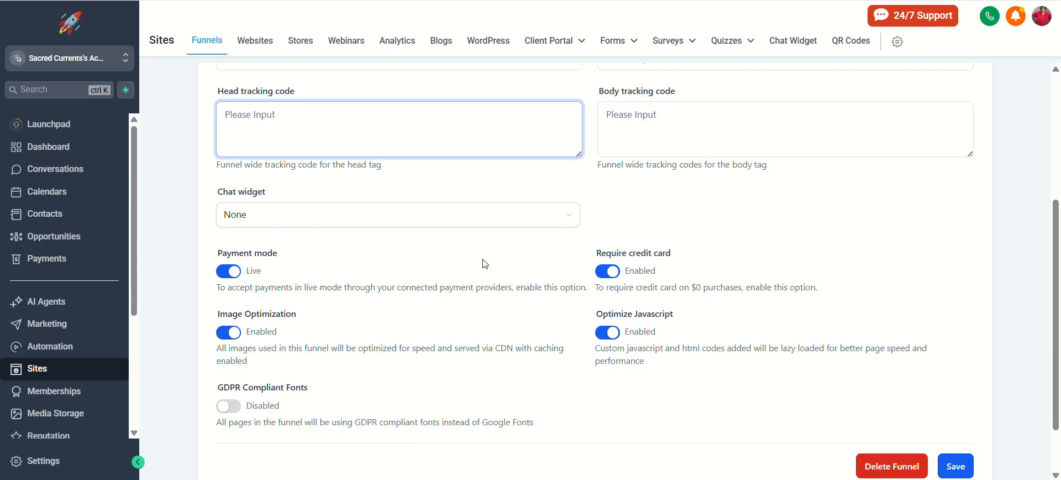
pyautogui.scroll(4, 485, 263)
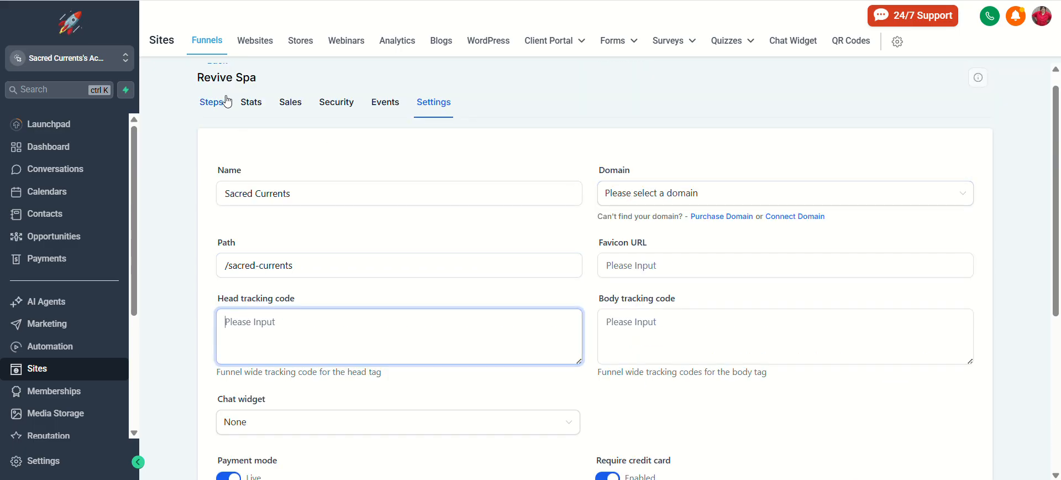
pyautogui.scroll(-4, 597, 276)
pyautogui.scroll(4, 580, 265)
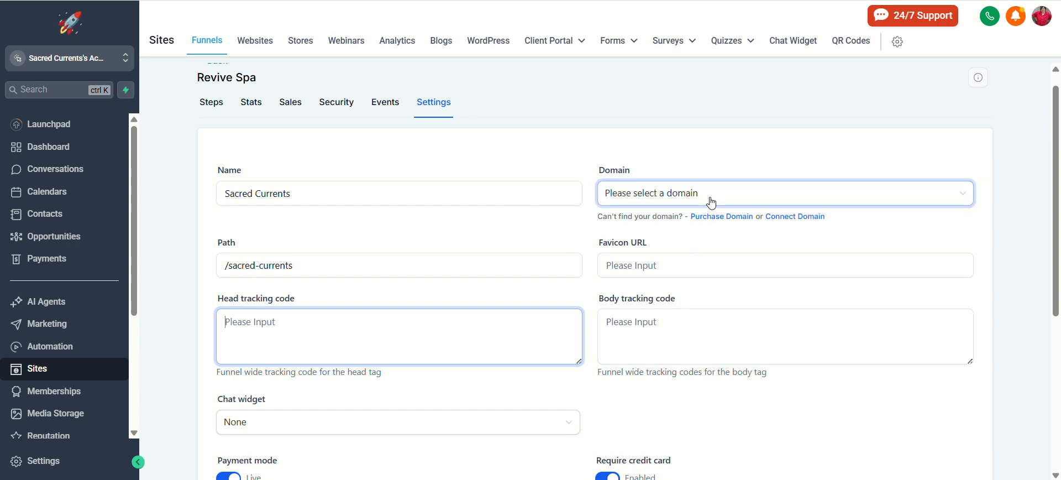
pyautogui.scroll(-4, 752, 221)
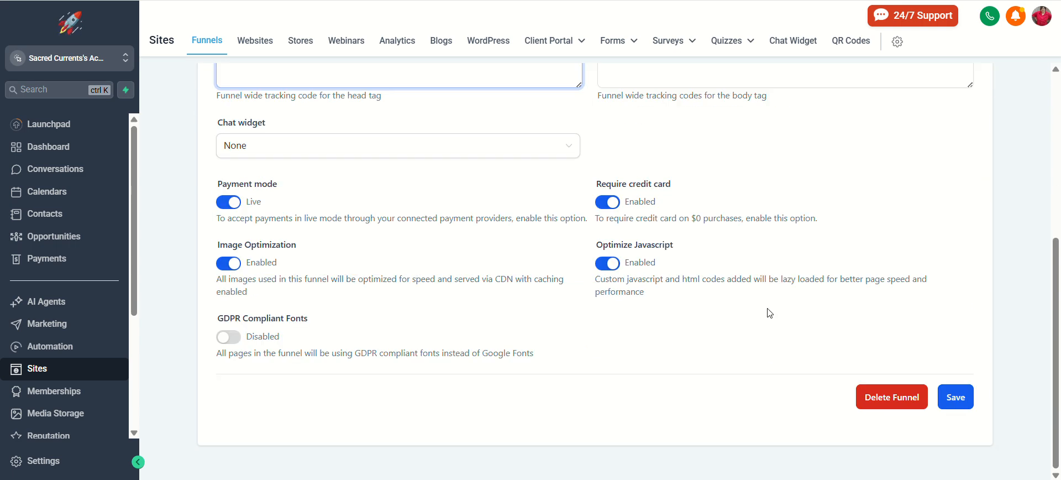
pyautogui.scroll(5, 793, 322)
pyautogui.scroll(-5, 669, 299)
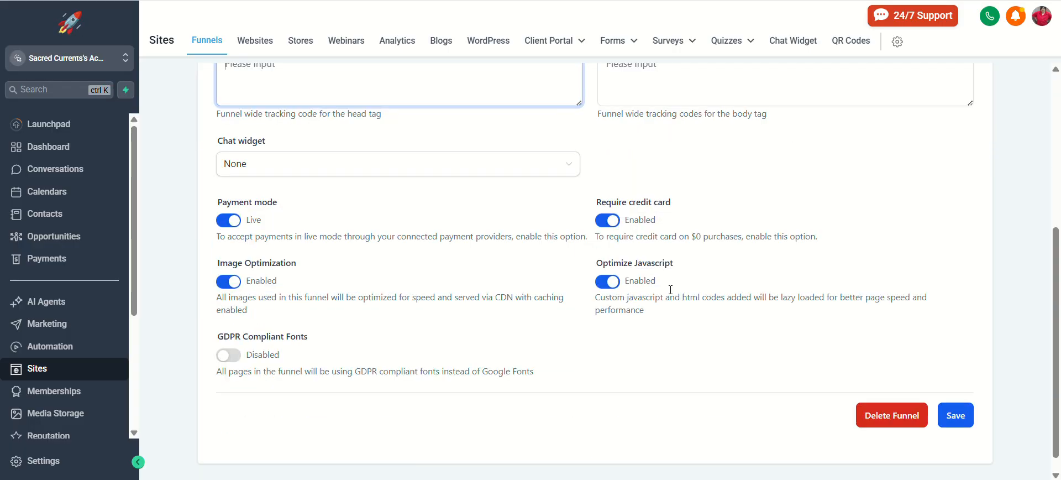
pyautogui.click(950, 418)
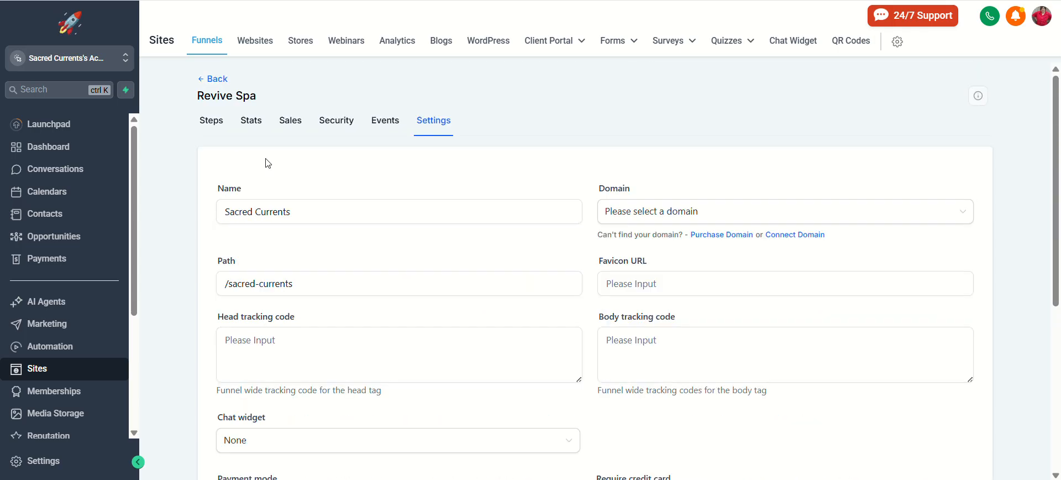
# Go to the funnel's steps and open the Home step's control page in the page editor
pyautogui.click(224, 121)
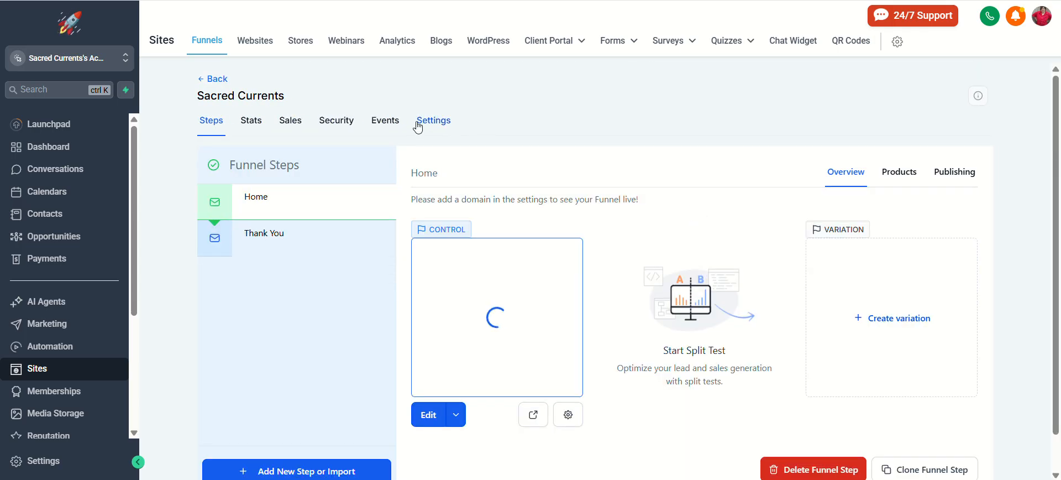
pyautogui.scroll(-1, 466, 318)
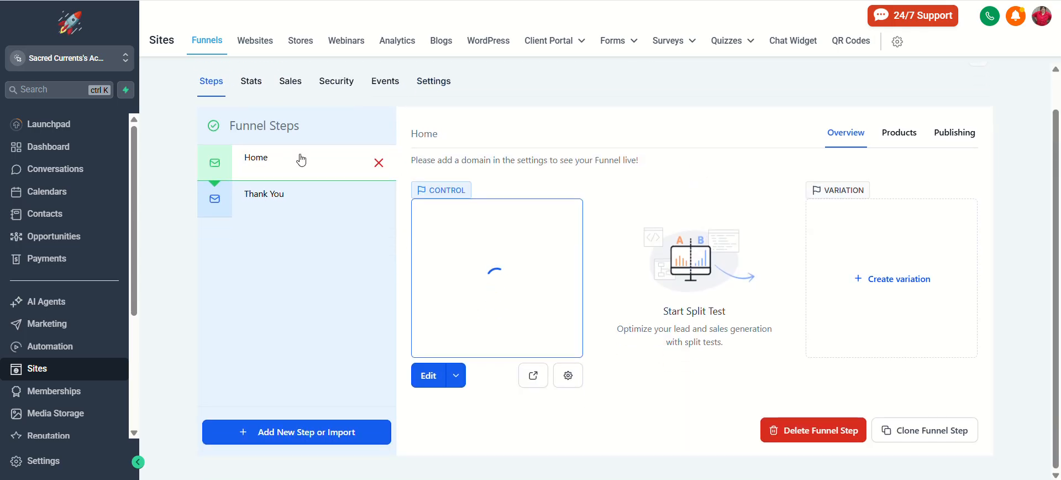
pyautogui.scroll(1, 436, 386)
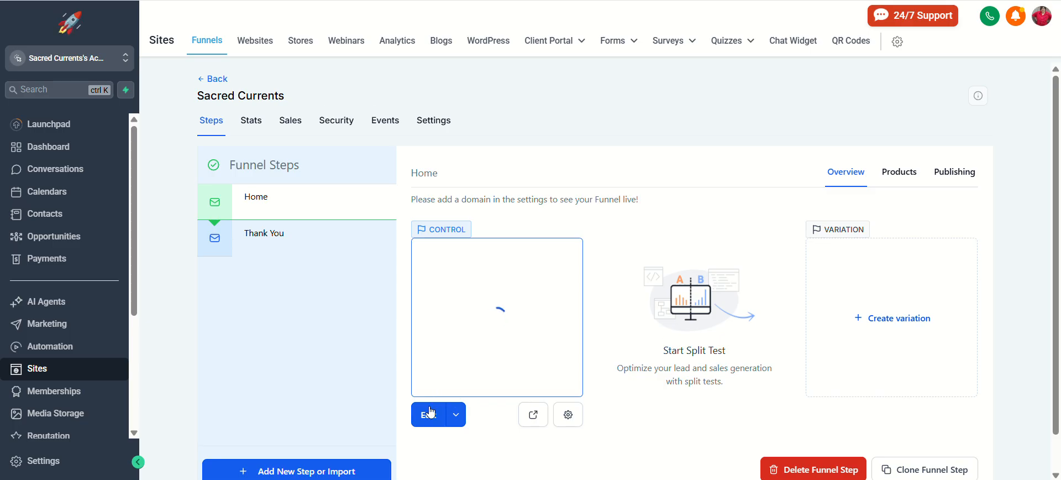
pyautogui.scroll(-1, 427, 408)
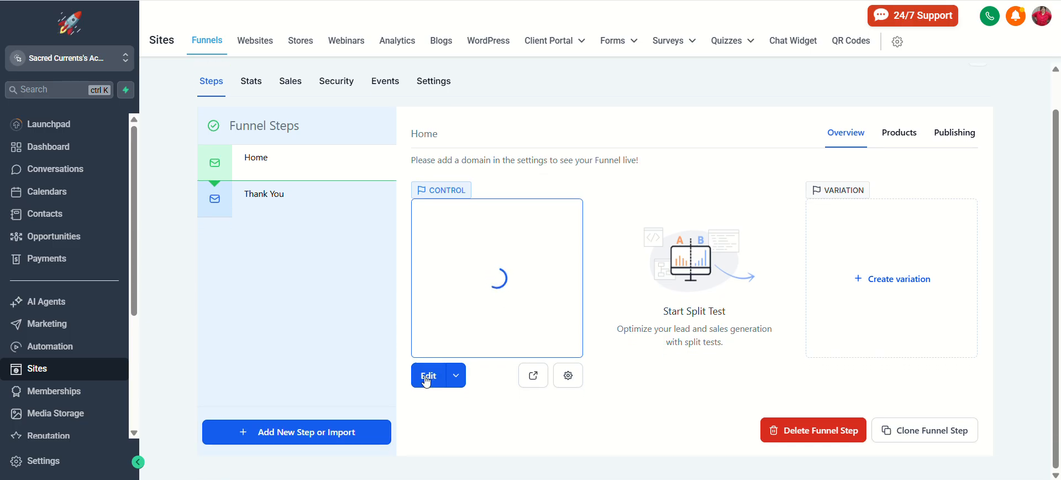
pyautogui.click(429, 380)
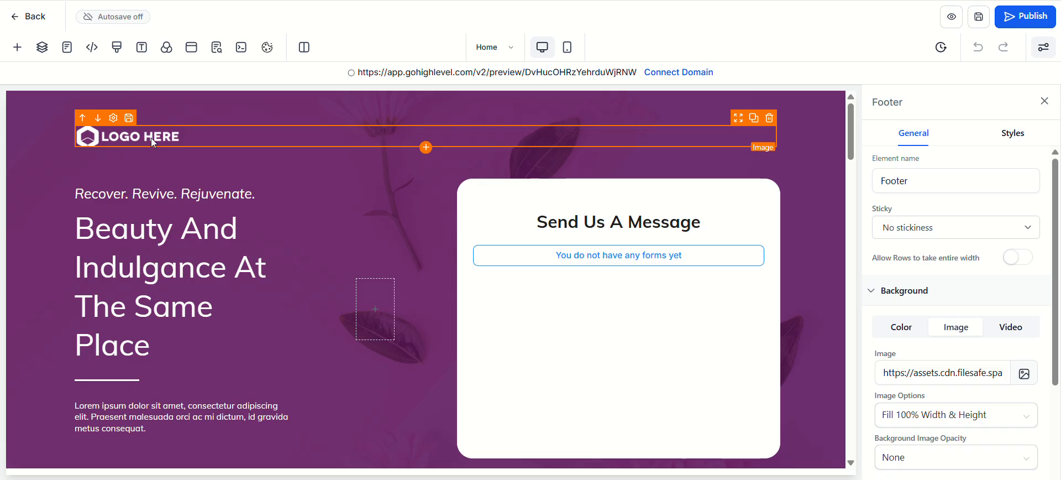
# Look over the Home page's upper sections and select the "Beauty And Indulgance At The Same Place" headline
pyautogui.scroll(-5, 81, 165)
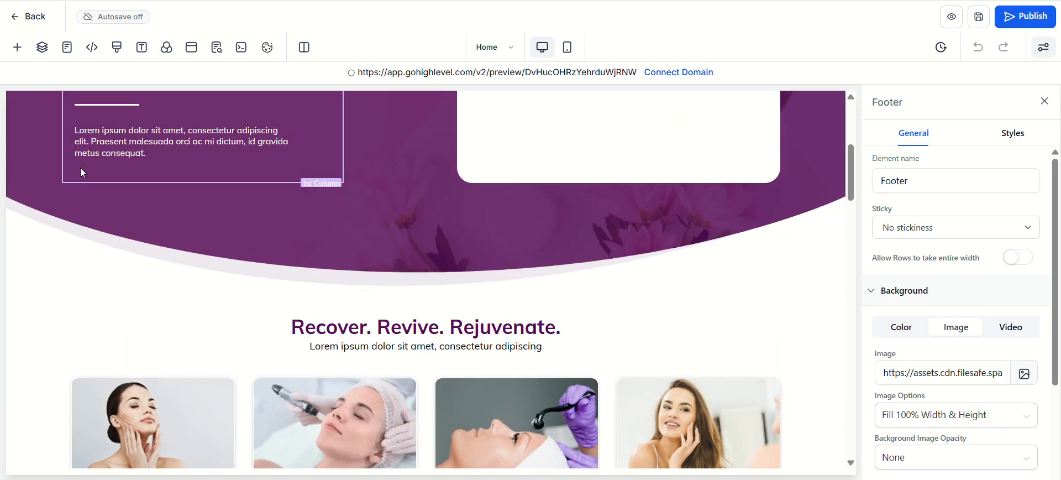
pyautogui.scroll(5, 80, 165)
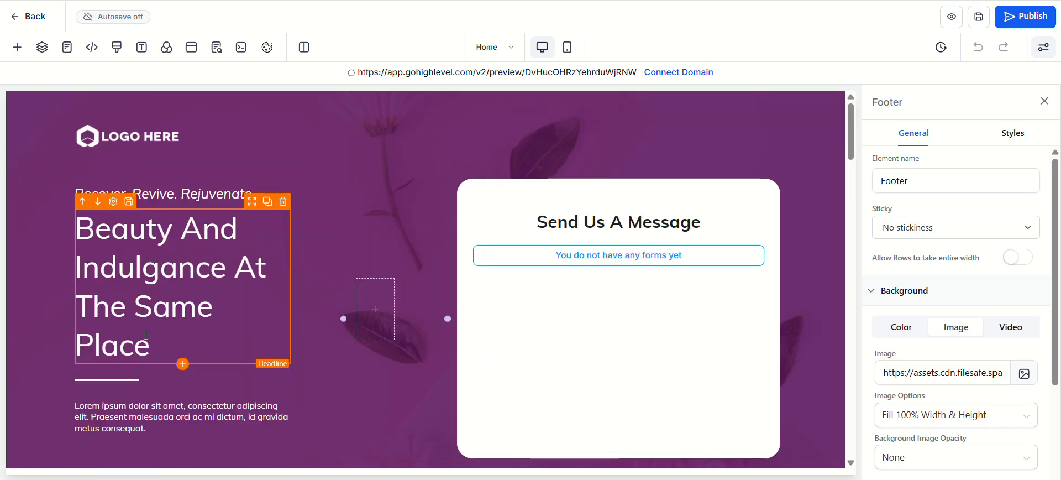
pyautogui.click(192, 235)
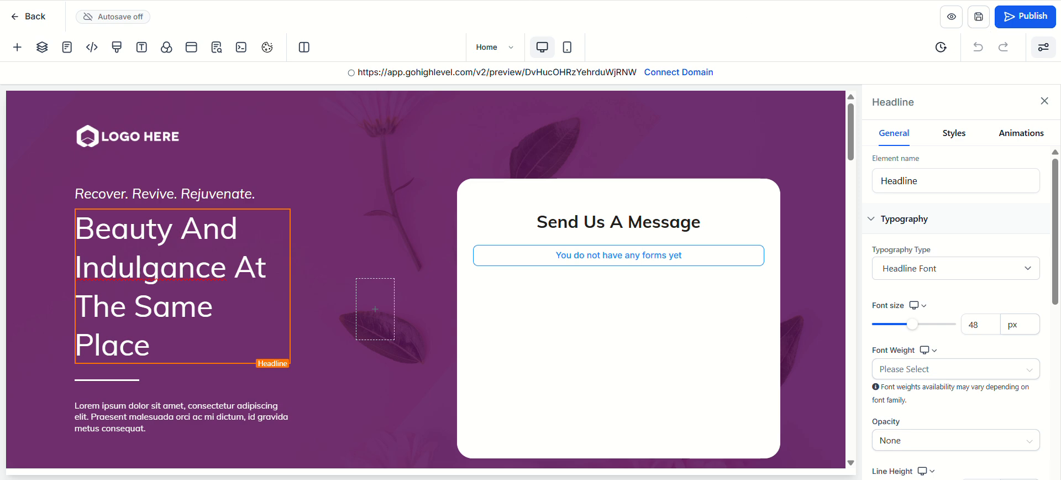
# Switch to ChatGPT and look through the whole "Spa name ideas" chat for usable brand content
pyautogui.click(232, 0)
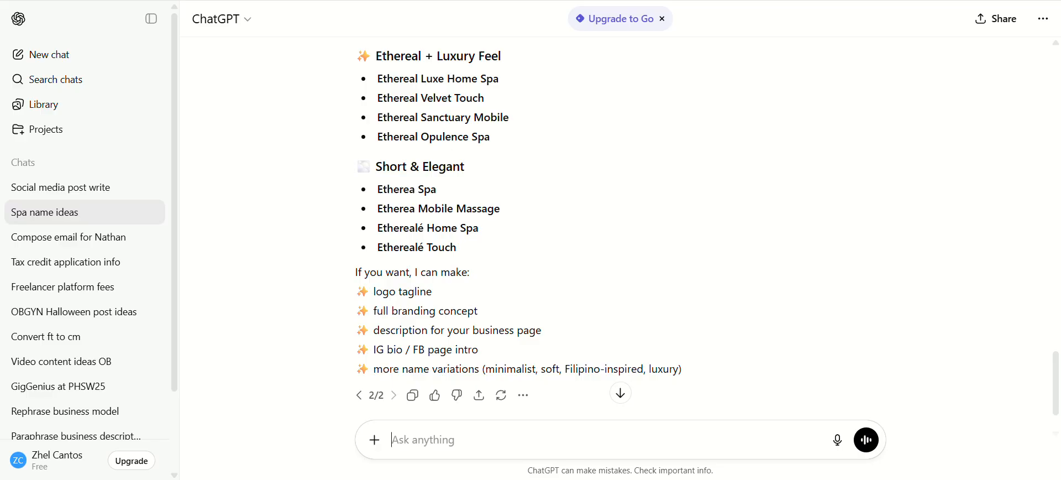
pyautogui.scroll(-2, 343, 253)
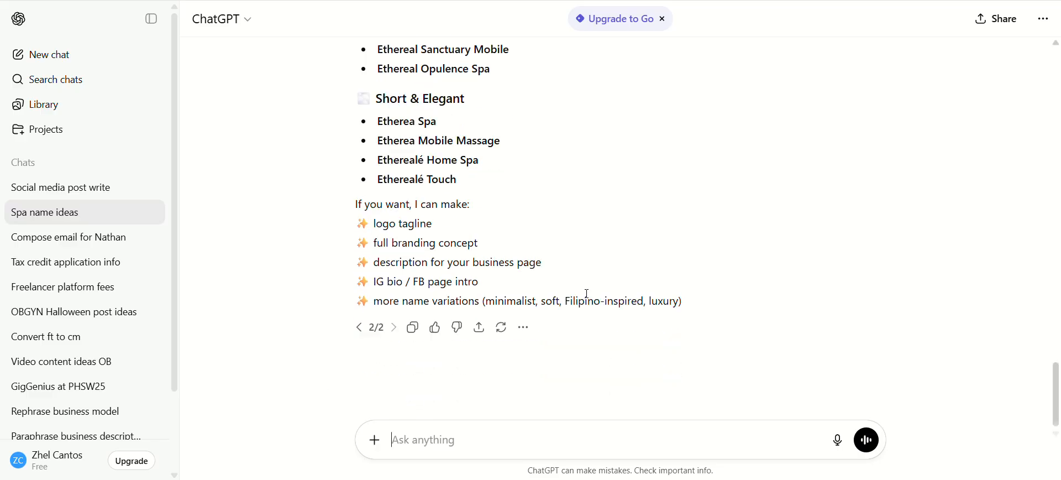
pyautogui.scroll(10, 581, 288)
pyautogui.scroll(-10, 572, 283)
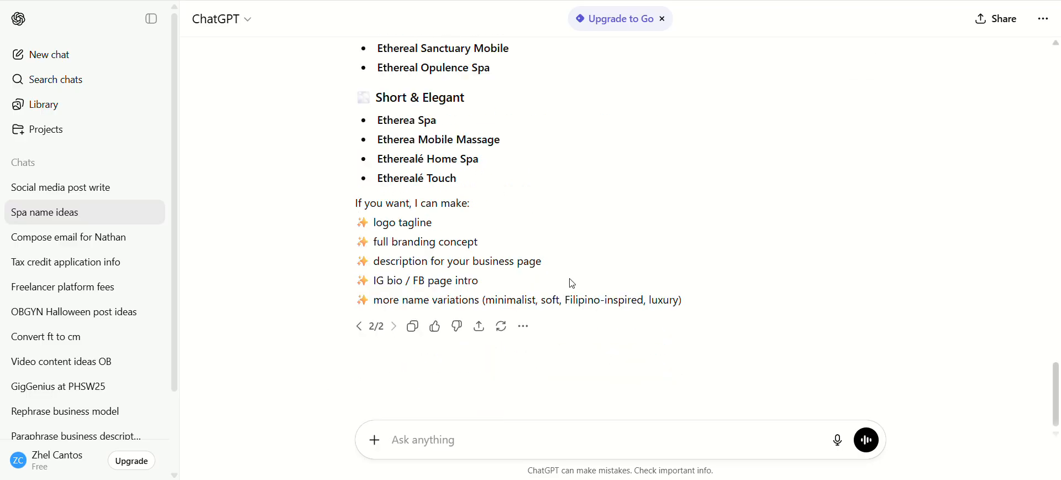
pyautogui.scroll(13, 572, 283)
pyautogui.scroll(-10, 572, 283)
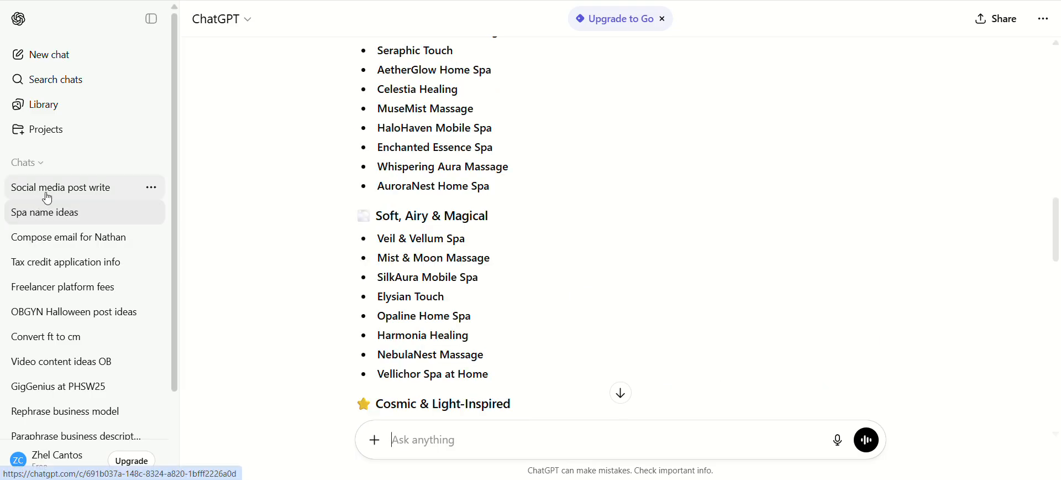
pyautogui.scroll(15, 523, 337)
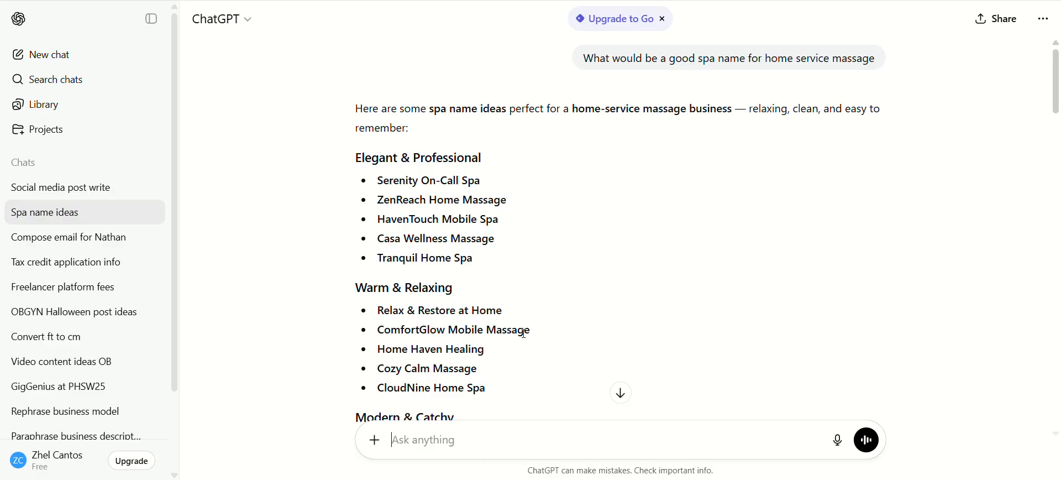
pyautogui.scroll(-20, 524, 334)
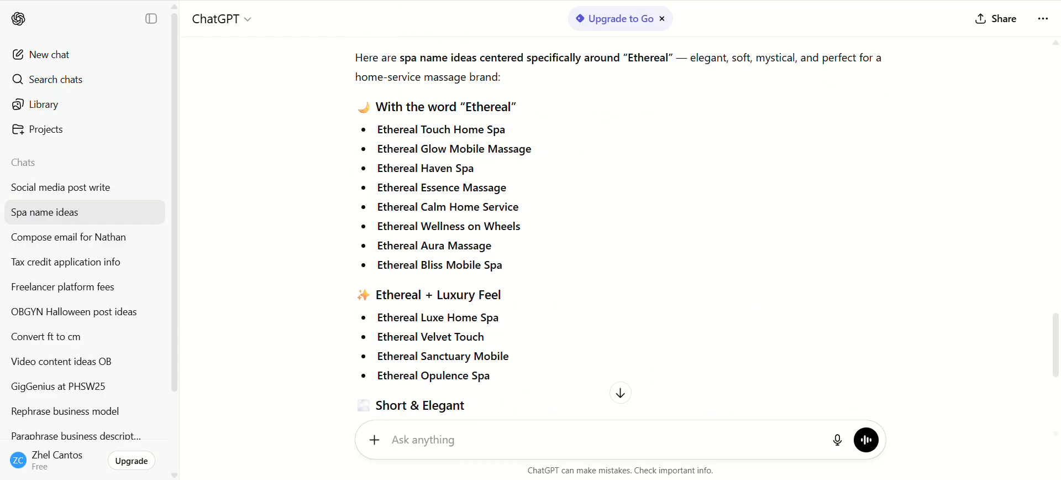
# Open ChatGPT in a new browser tab
pyautogui.rightClick(388, 0)
pyautogui.click(437, 163)
pyautogui.hotkey('ctrl', 't')
pyautogui.write('chatp')
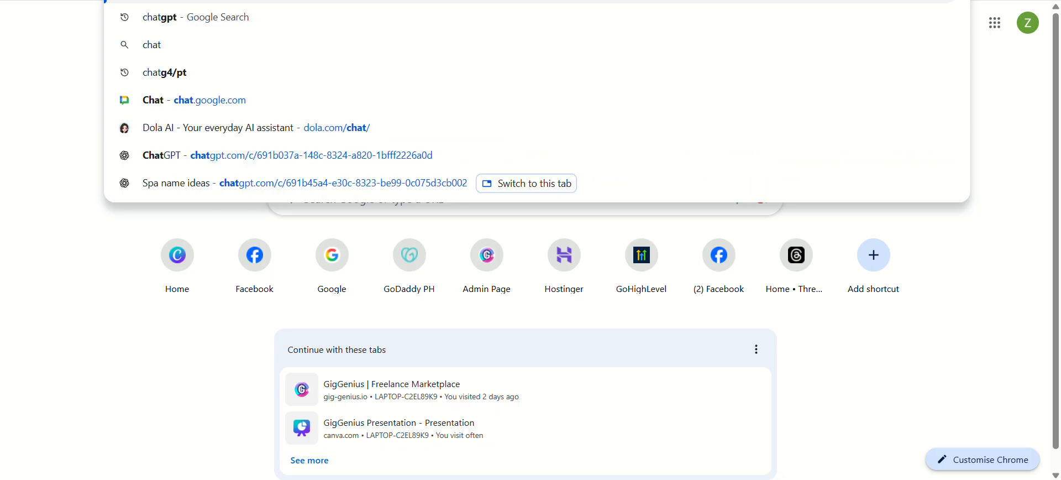
pyautogui.press('BackSpace')
pyautogui.write('gpt')
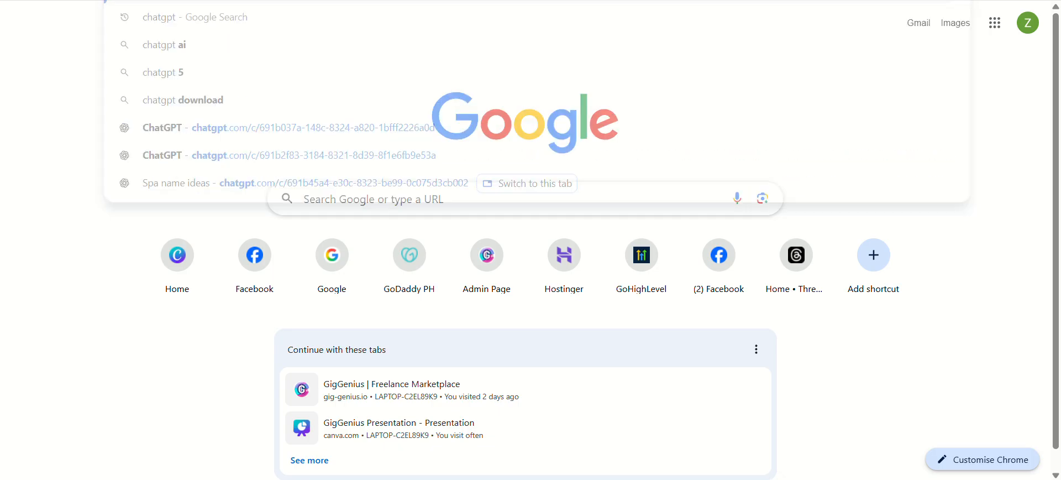
pyautogui.press('Return')
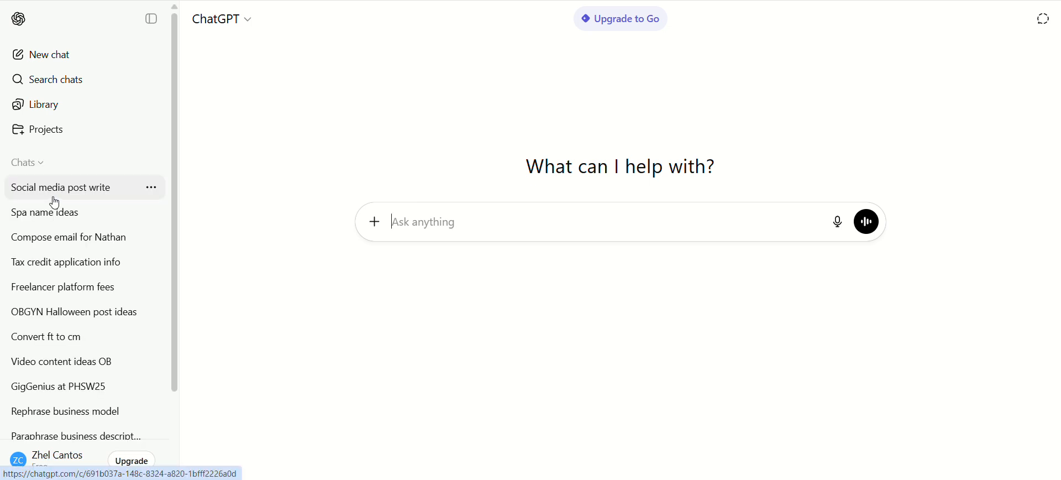
# Open the "Spa name ideas" chat in the new tab and read back through its earlier suggestions
pyautogui.click(63, 213)
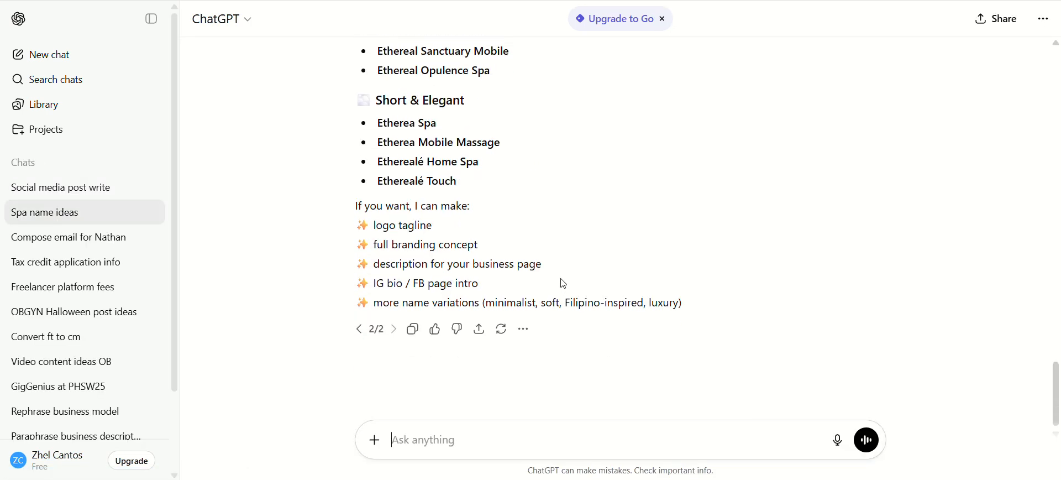
pyautogui.scroll(10, 563, 283)
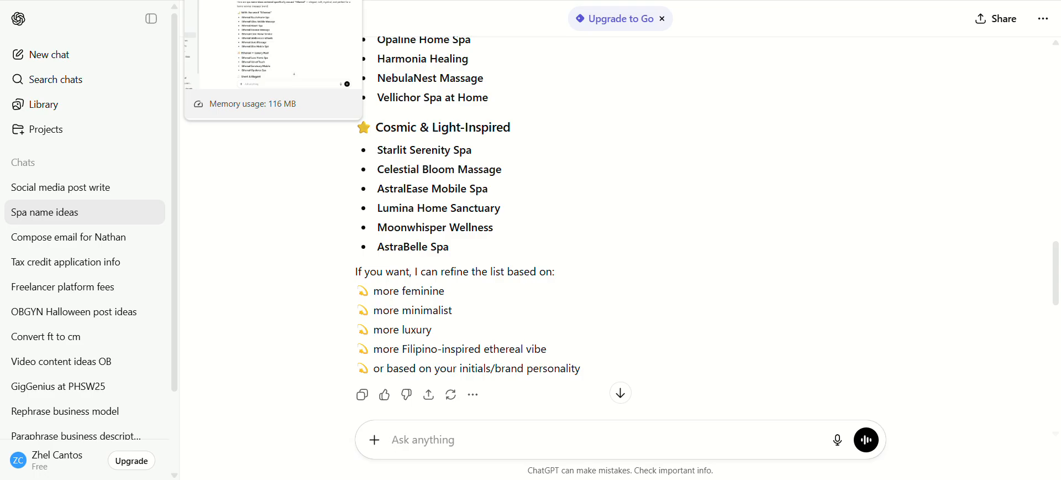
pyautogui.scroll(10, 619, 221)
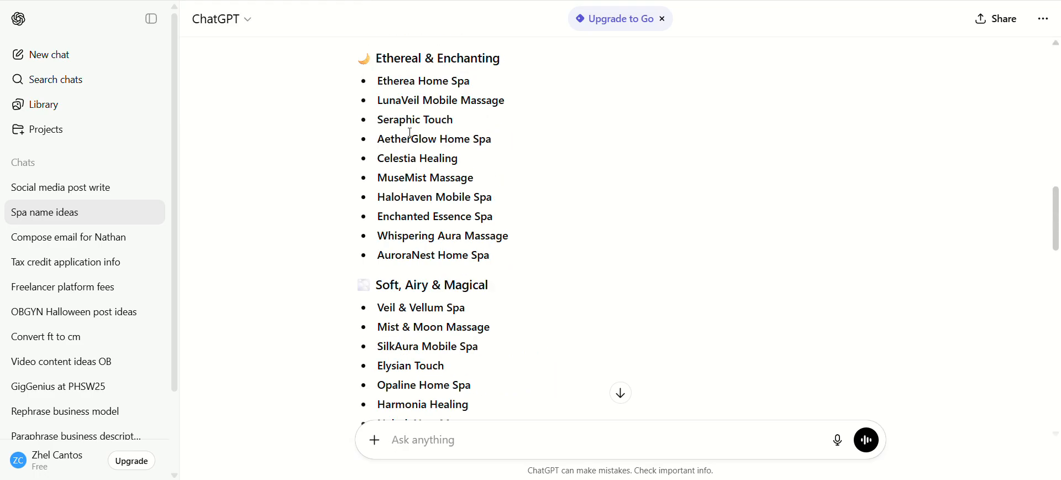
# Switch from ChatGPT to the Dola AI assistant in the same browser tab
pyautogui.hotkey('ctrl', 'l')
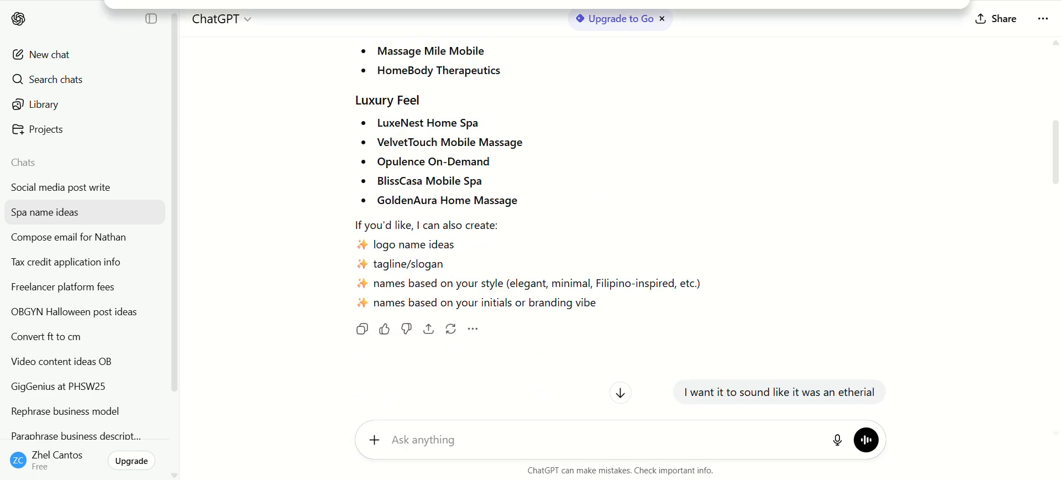
pyautogui.write('dola')
pyautogui.press('Return')
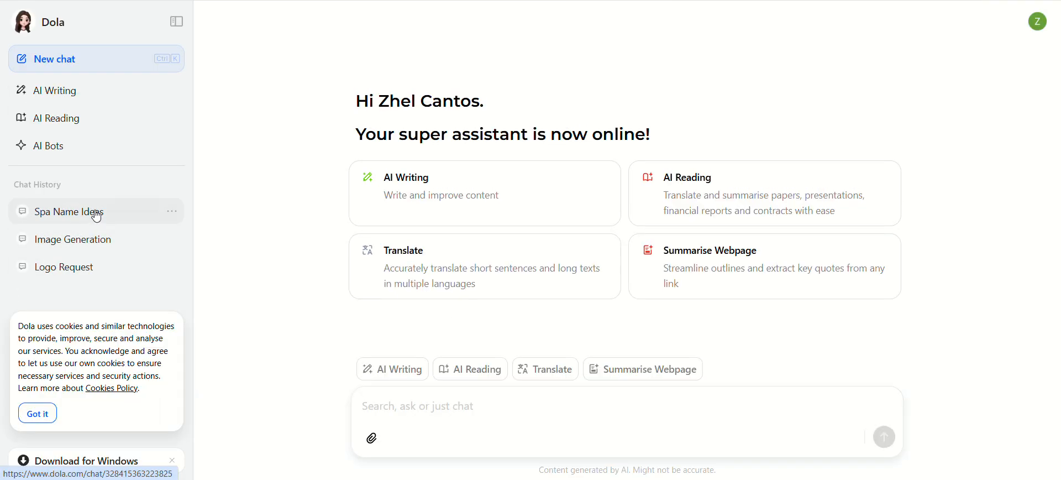
# Open Dola's "Spa Name Ideas" chat and copy the Option 2 subtitle about the healing power of flowing energy
pyautogui.click(97, 215)
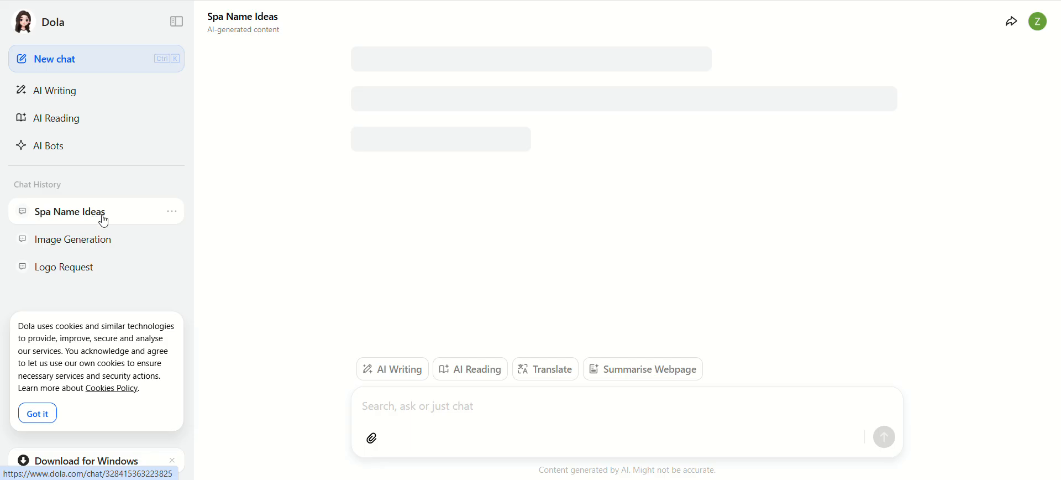
pyautogui.scroll(2, 467, 155)
pyautogui.scroll(3, 467, 155)
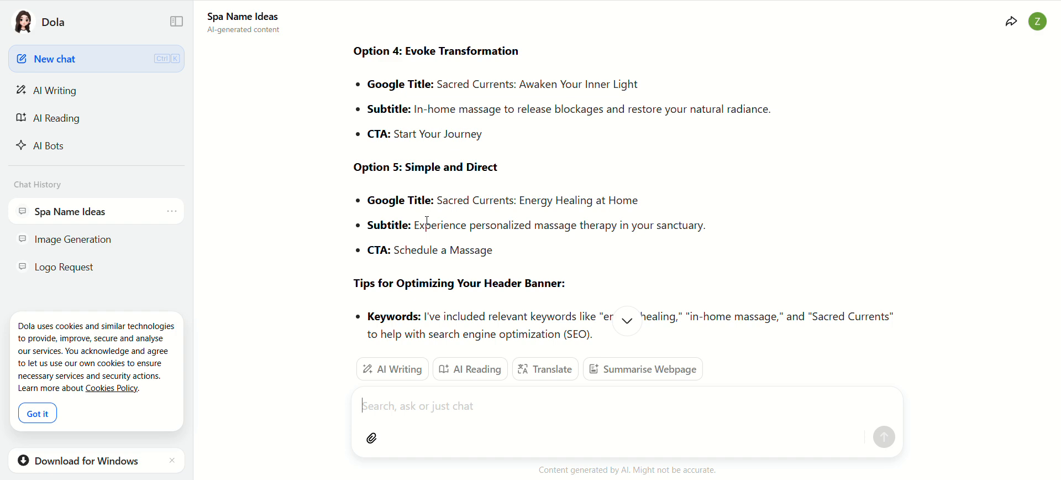
pyautogui.scroll(-1, 423, 277)
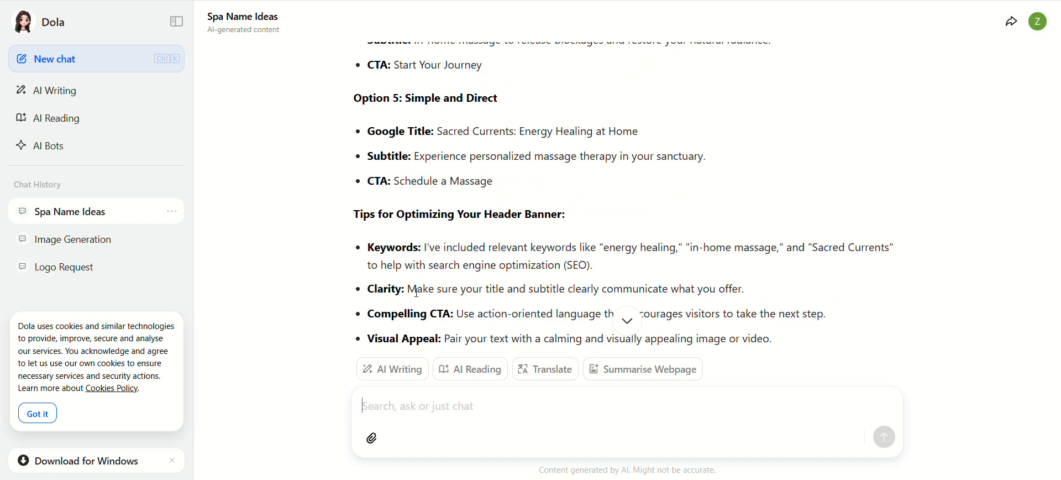
pyautogui.scroll(3, 401, 178)
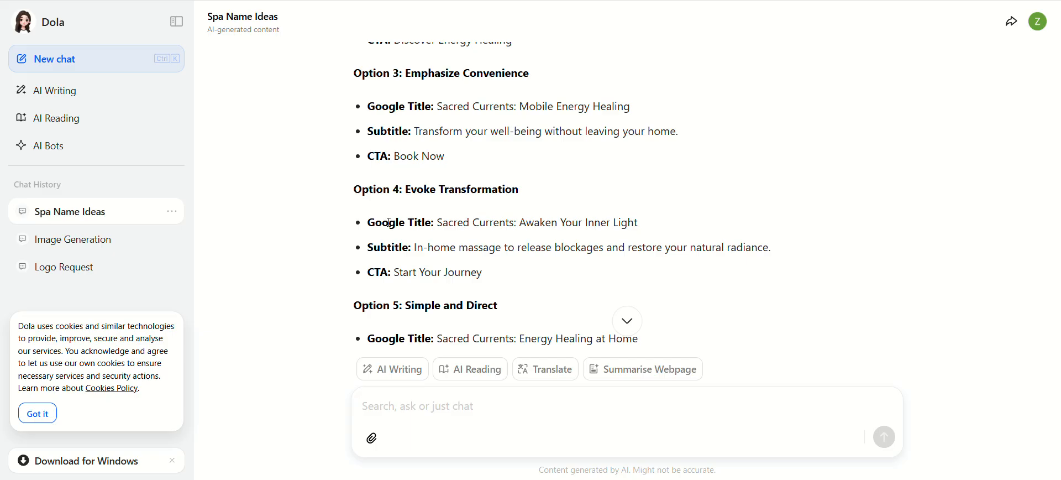
pyautogui.scroll(1, 401, 152)
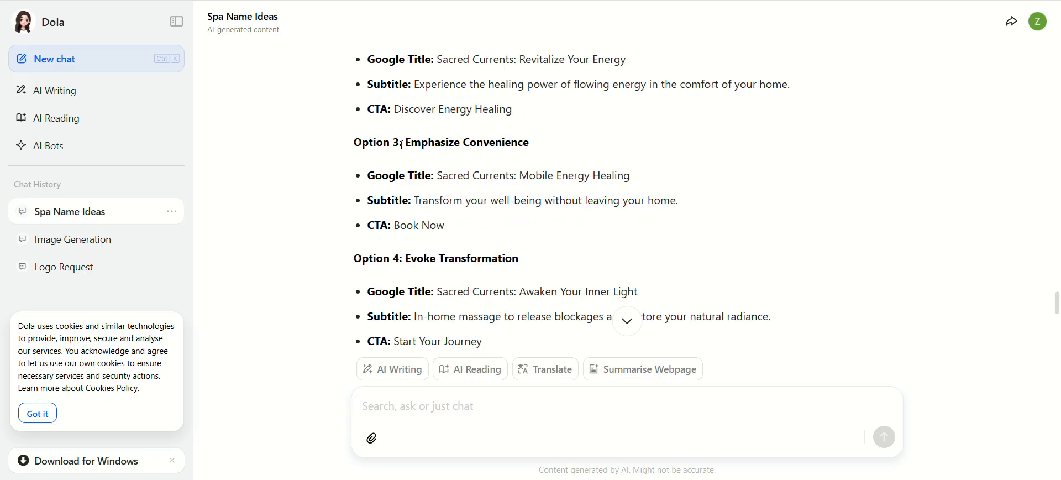
pyautogui.moveTo(413, 80)
pyautogui.mouseDown()
pyautogui.moveTo(794, 79)
pyautogui.moveTo(415, 89)
pyautogui.mouseUp()
pyautogui.hotkey('ctrl', 'c')
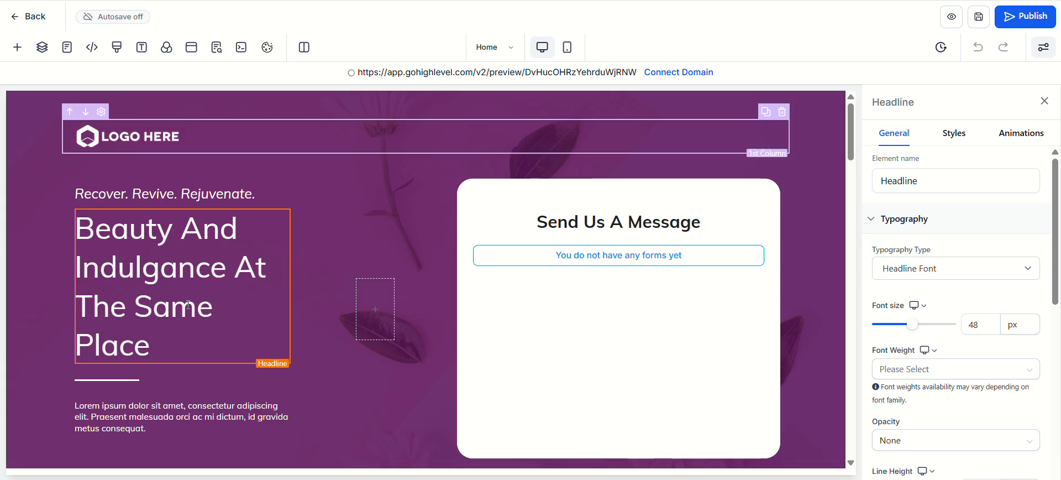
# Switch to the page builder and replace the hero paragraph with "Experience the healing power of flowing energy in the comfort of your home."
pyautogui.click(145, 413)
pyautogui.hotkey('ctrl', 'a')
pyautogui.hotkey('ctrl', 'v')
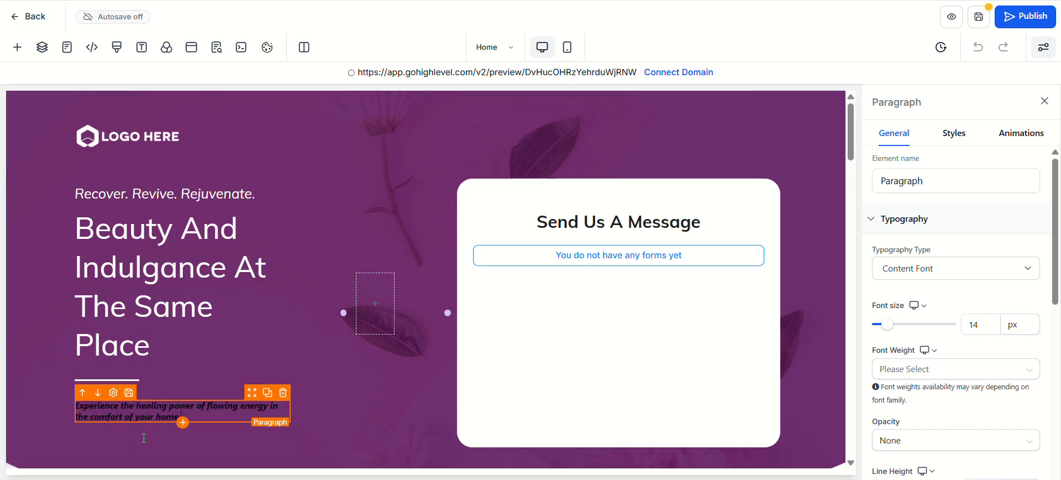
# Make the hero paragraph text white and set its font size to 20 px
pyautogui.hotkey('ctrl', 'a')
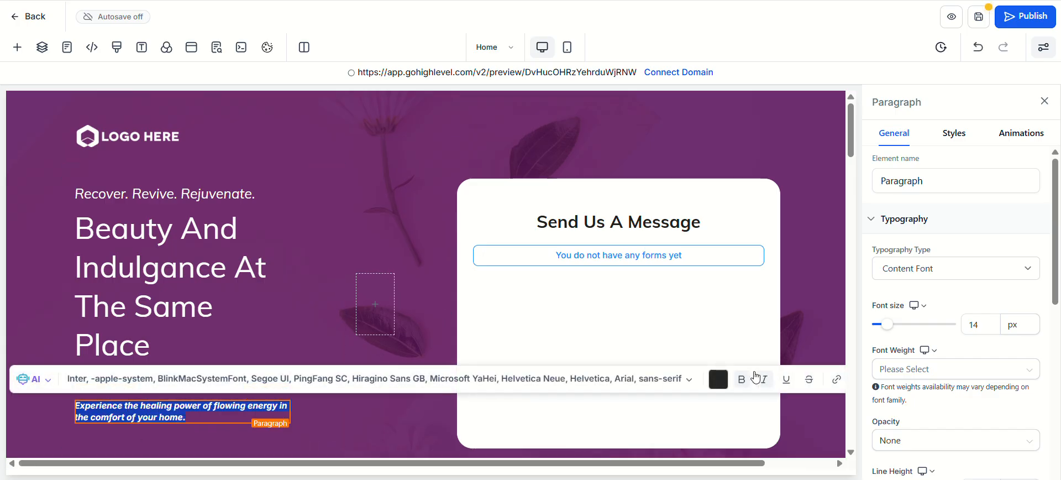
pyautogui.click(718, 380)
pyautogui.click(795, 287)
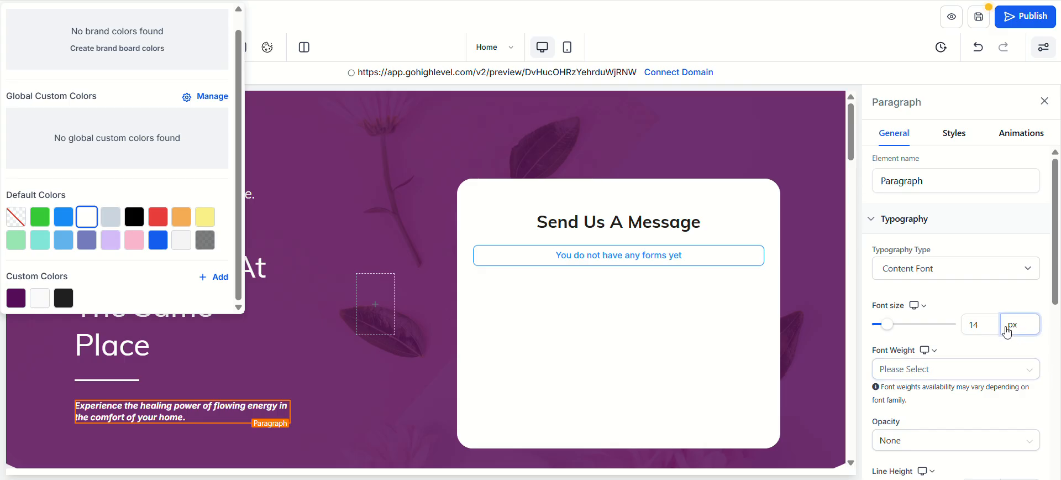
pyautogui.doubleClick(973, 323)
pyautogui.write('20')
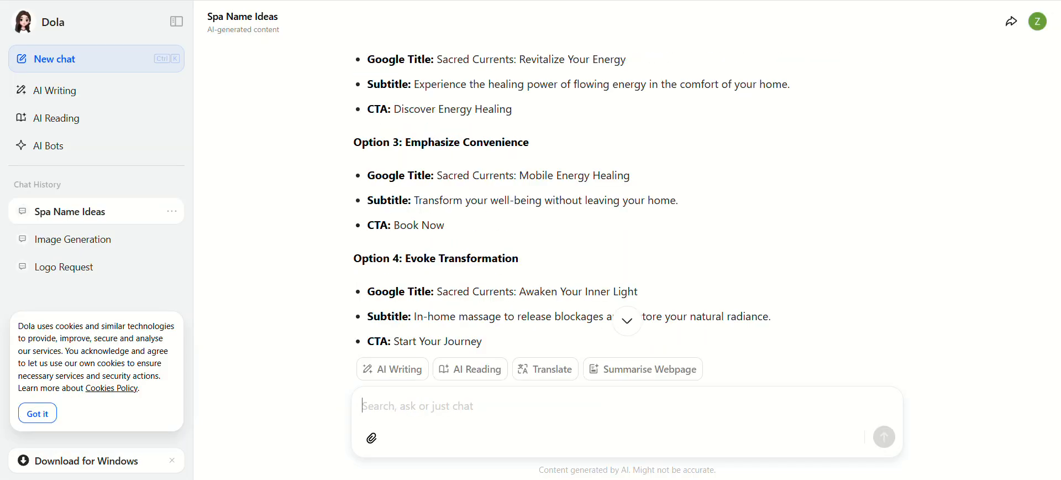
# Return to the Dola chat, compare the header banner options and copy the Option 3 subtitle "Transform your well-being without leaving your home."
pyautogui.scroll(-1, 437, 145)
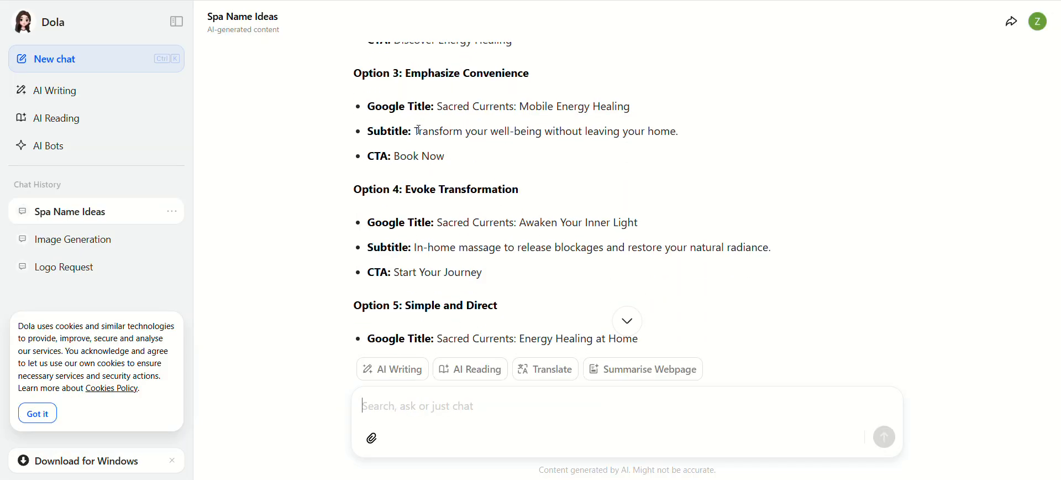
pyautogui.moveTo(417, 130); pyautogui.dragTo(670, 133)
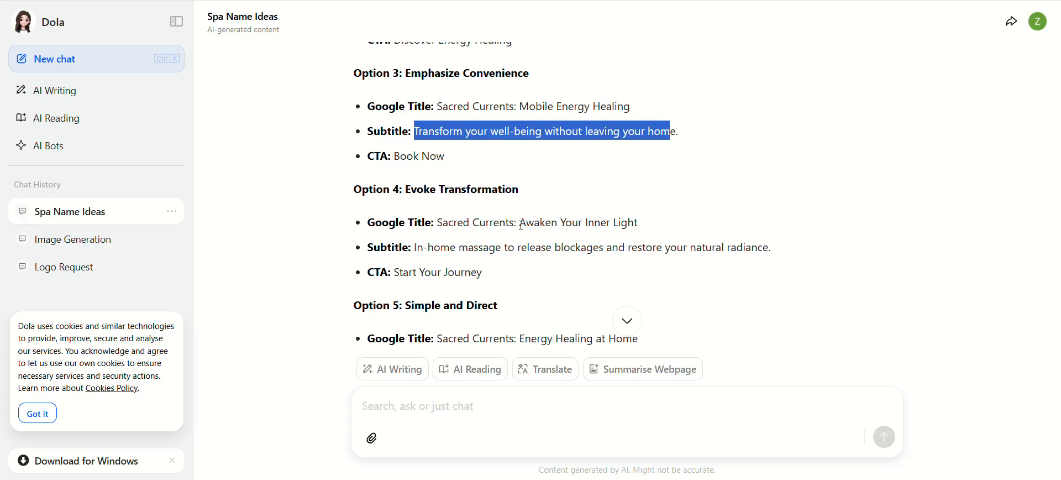
pyautogui.scroll(-1, 522, 225)
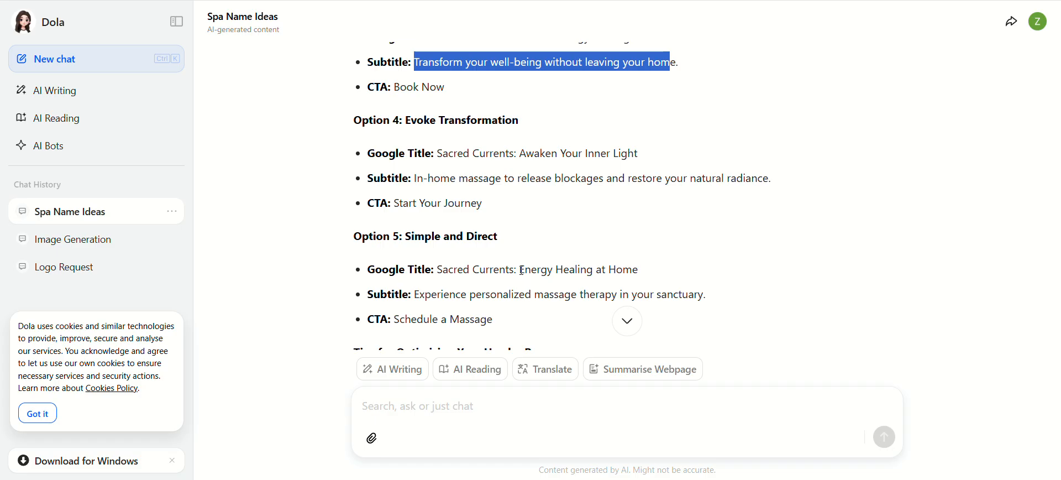
pyautogui.scroll(-3, 523, 270)
pyautogui.scroll(7, 520, 265)
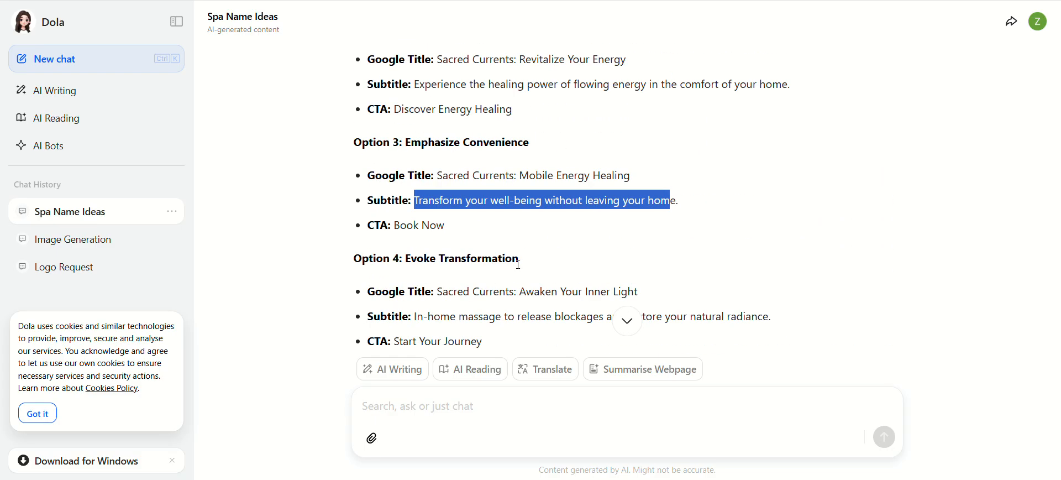
pyautogui.scroll(1, 519, 265)
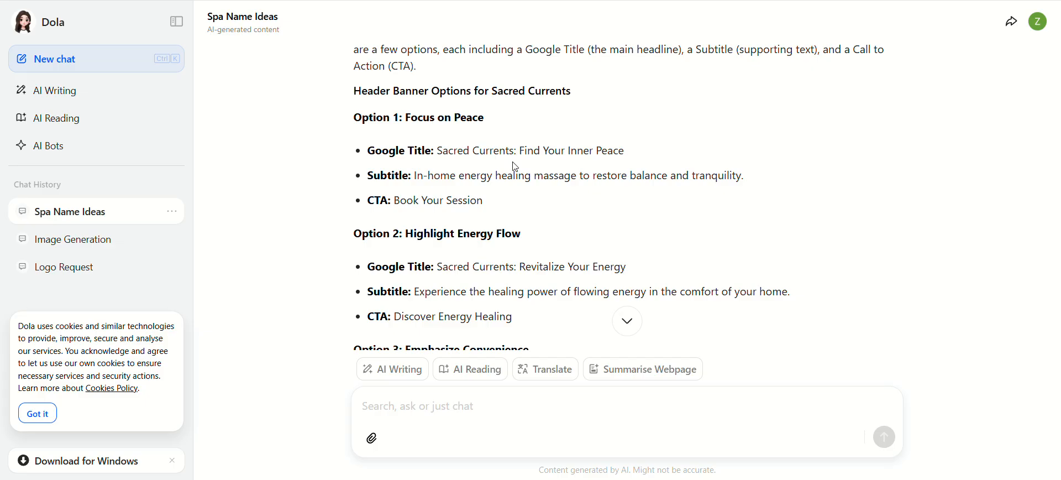
pyautogui.scroll(-1, 520, 267)
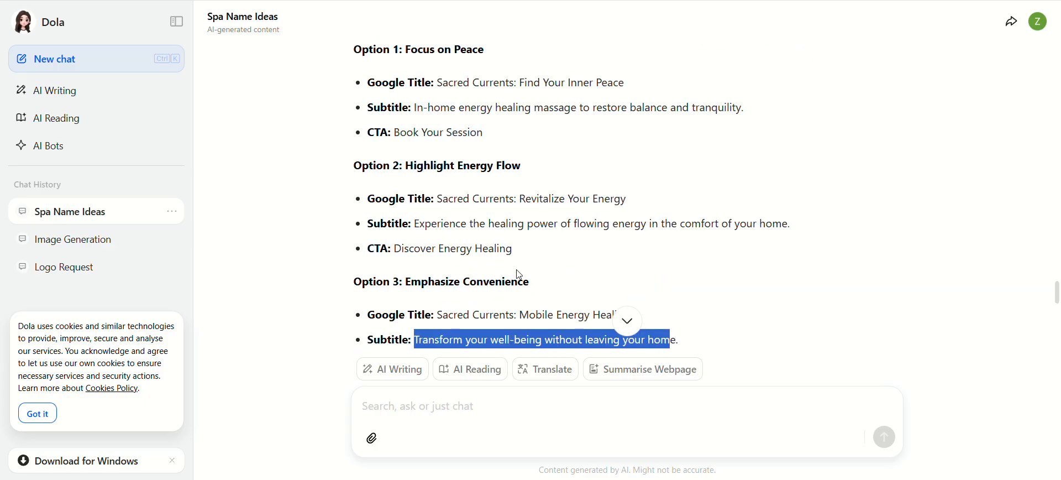
pyautogui.scroll(2, 518, 273)
pyautogui.scroll(-4, 519, 274)
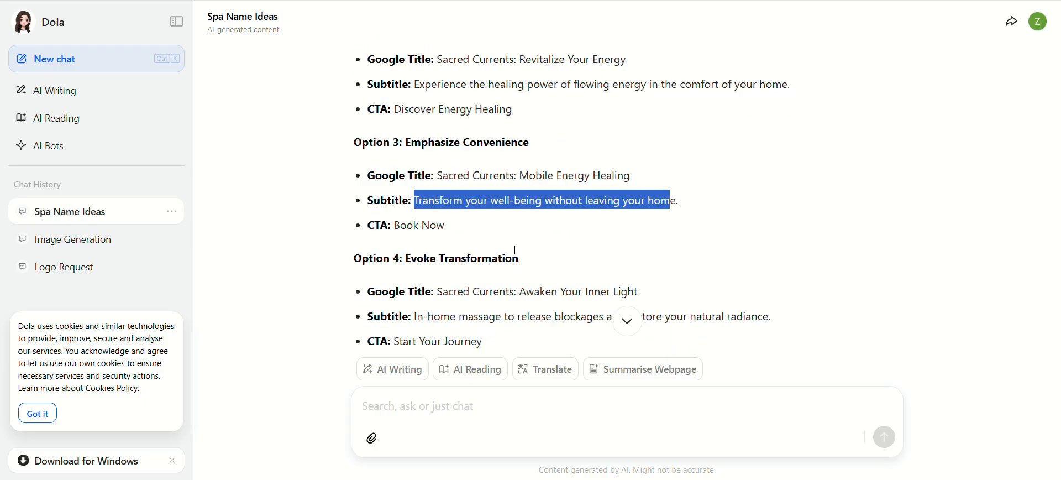
pyautogui.moveTo(678, 200); pyautogui.dragTo(418, 207)
pyautogui.hotkey('ctrl', 'c')
# Switch back to the page builder and replace the hero headline with "Transform your well-being without leaving your home."
pyautogui.click(309, 1)
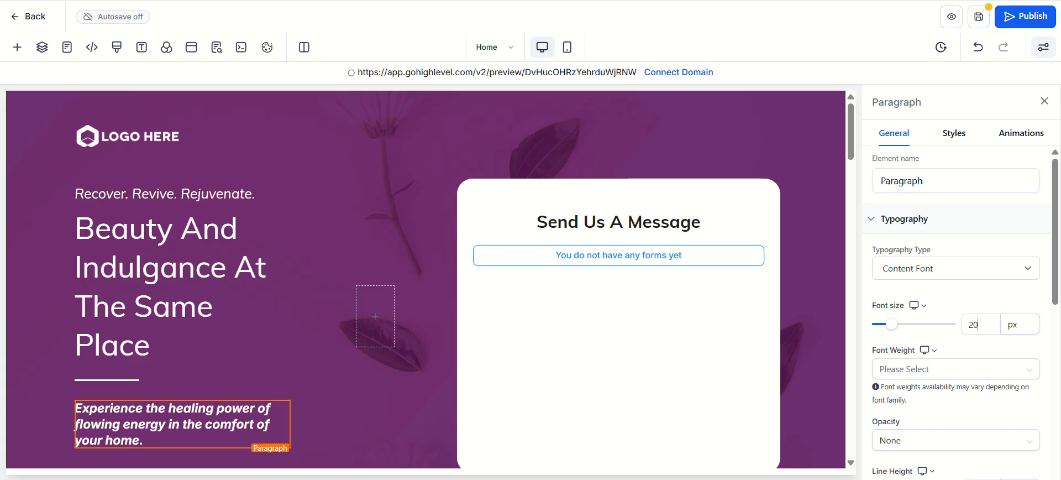
pyautogui.click(161, 243)
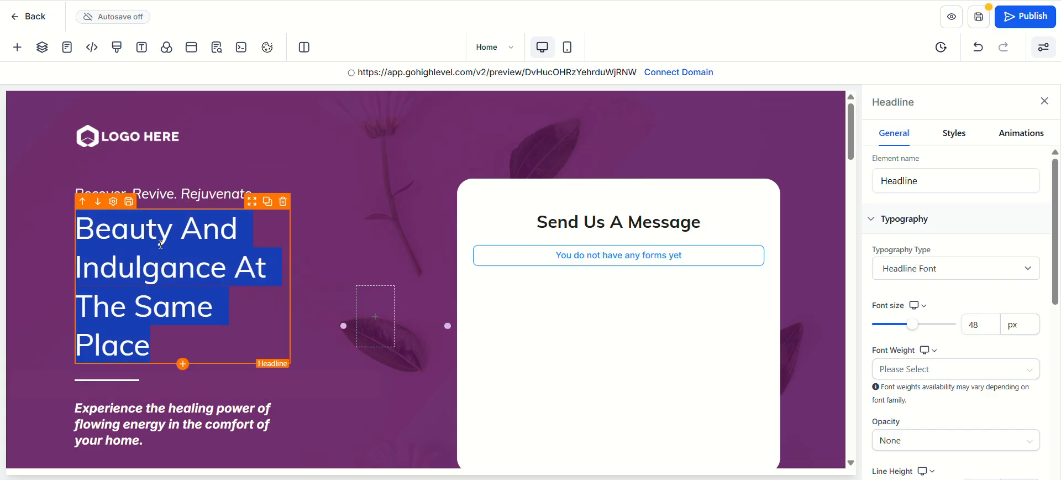
pyautogui.hotkey('ctrl', 'v')
# Remove the italics from the whole hero headline and set its font to Poppins
pyautogui.hotkey('ctrl', 'a')
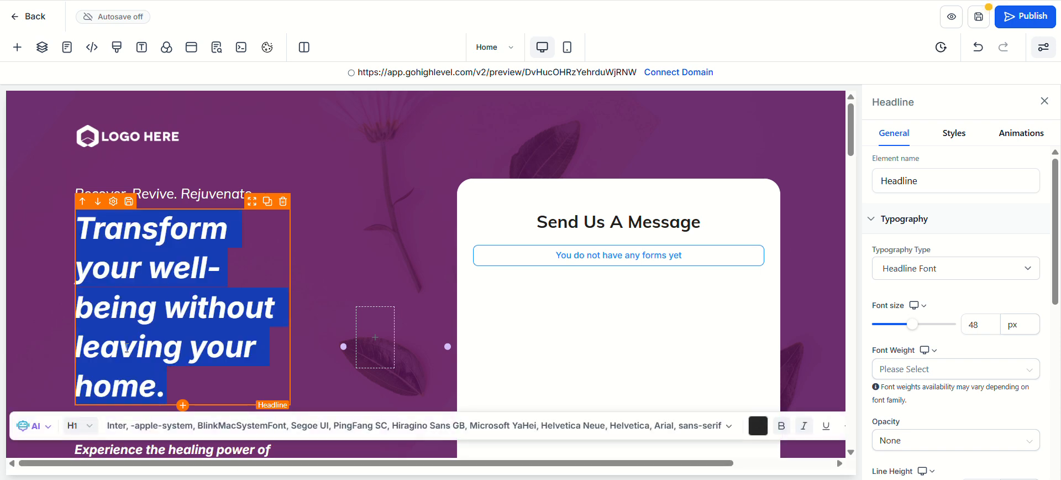
pyautogui.hotkey('ctrl', 'i')
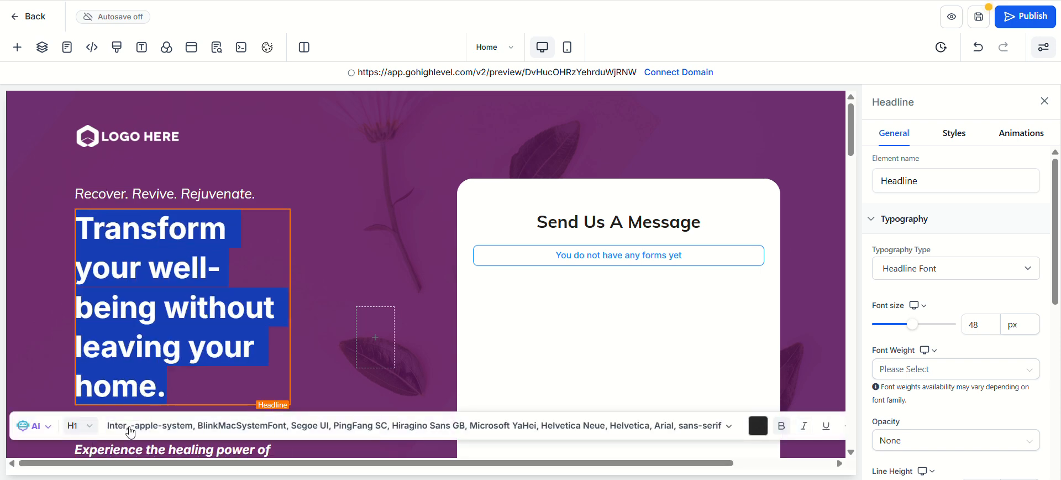
pyautogui.click(131, 430)
pyautogui.scroll(-2, 141, 340)
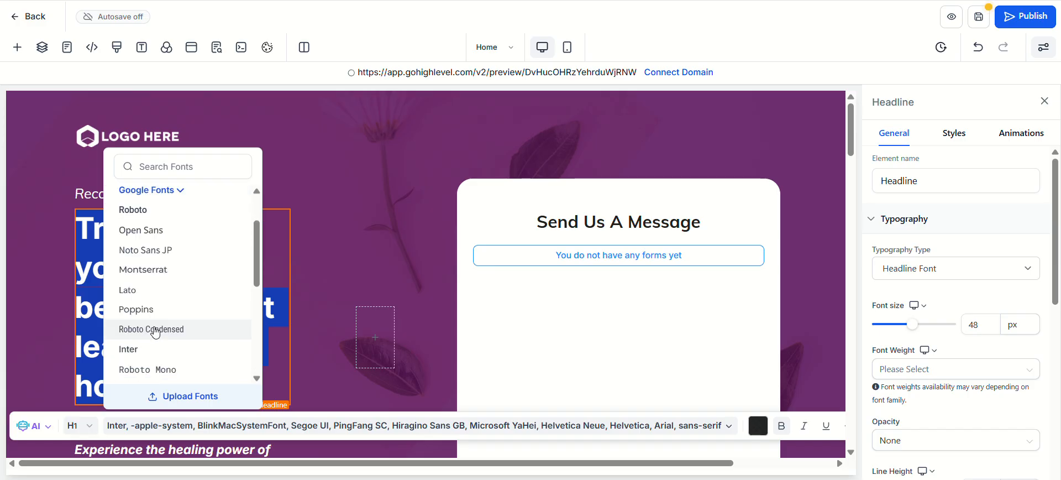
pyautogui.click(169, 310)
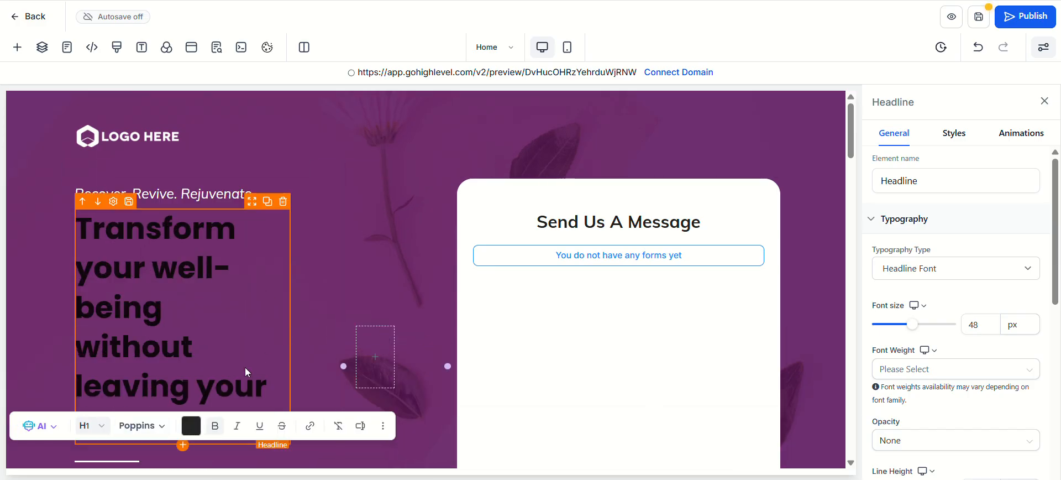
# Make the hero headline text white and delete the period at its end
pyautogui.click(196, 441)
pyautogui.hotkey('ctrl', 'a')
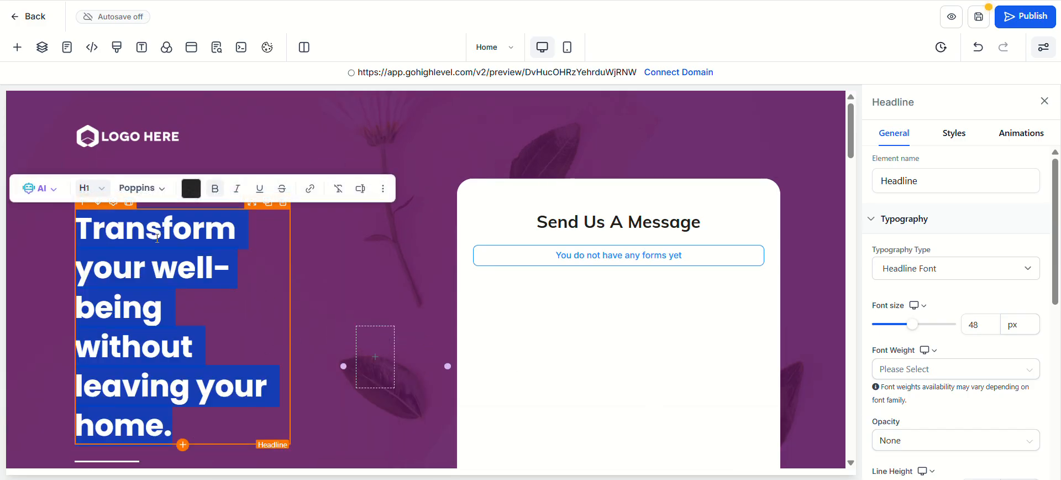
pyautogui.click(191, 189)
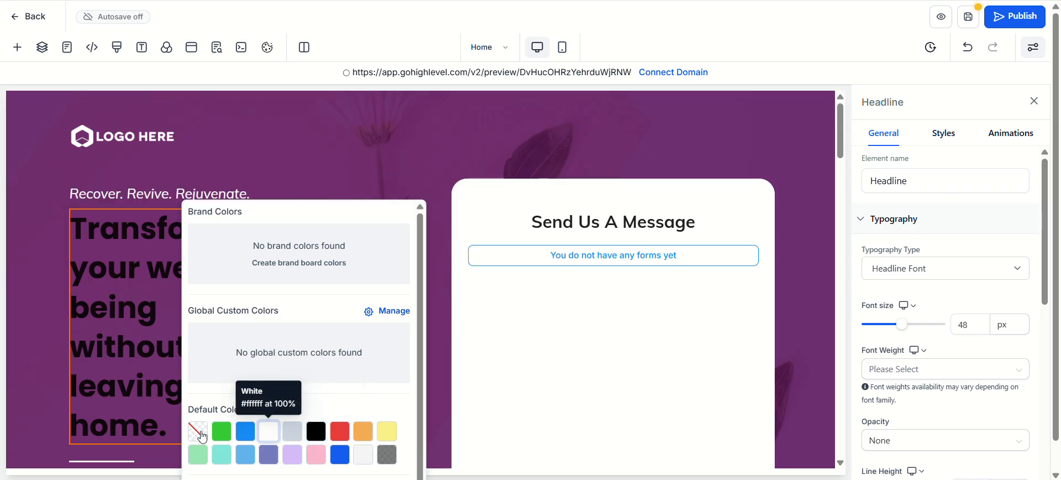
pyautogui.click(172, 417)
pyautogui.press('BackSpace')
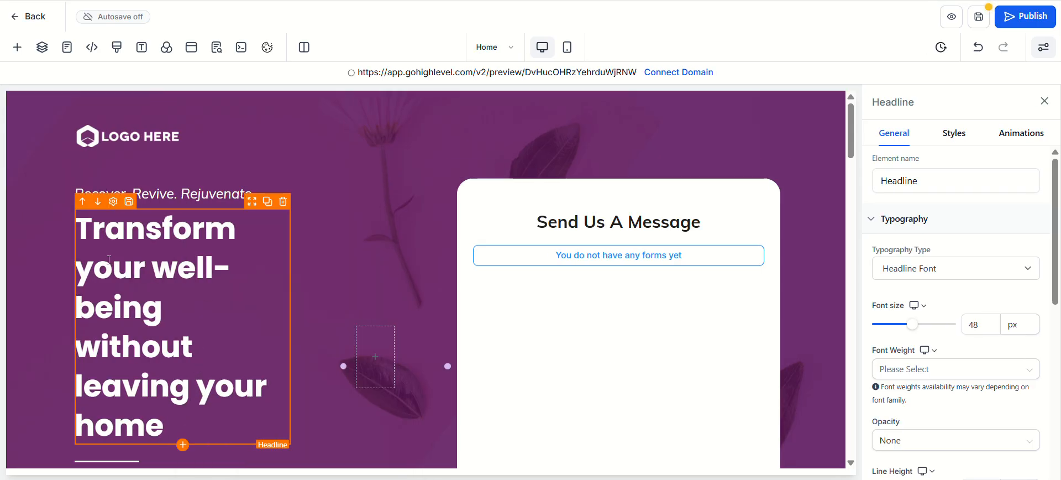
# Set the hero headline's font size to 40 px
pyautogui.hotkey('ctrl', 'a')
pyautogui.click(973, 326)
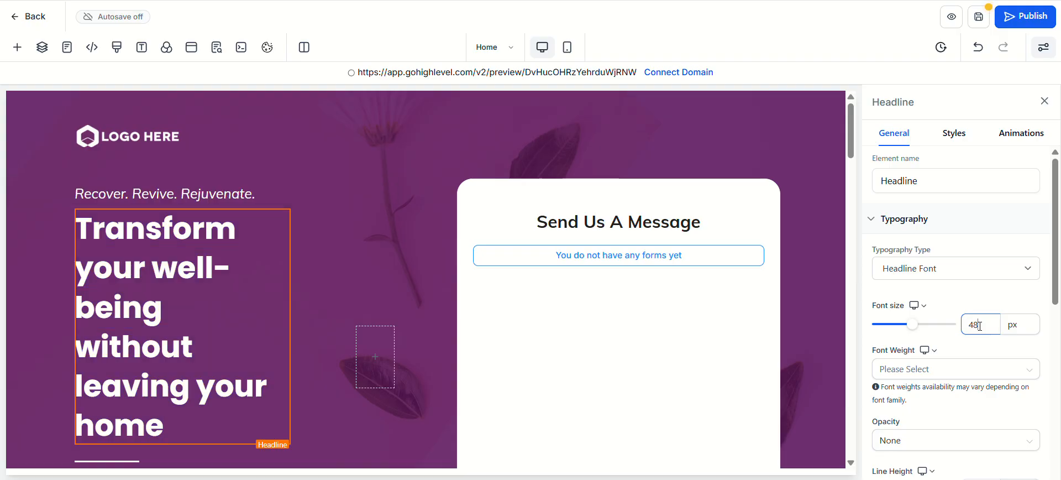
pyautogui.press('BackSpace')
pyautogui.write('0')
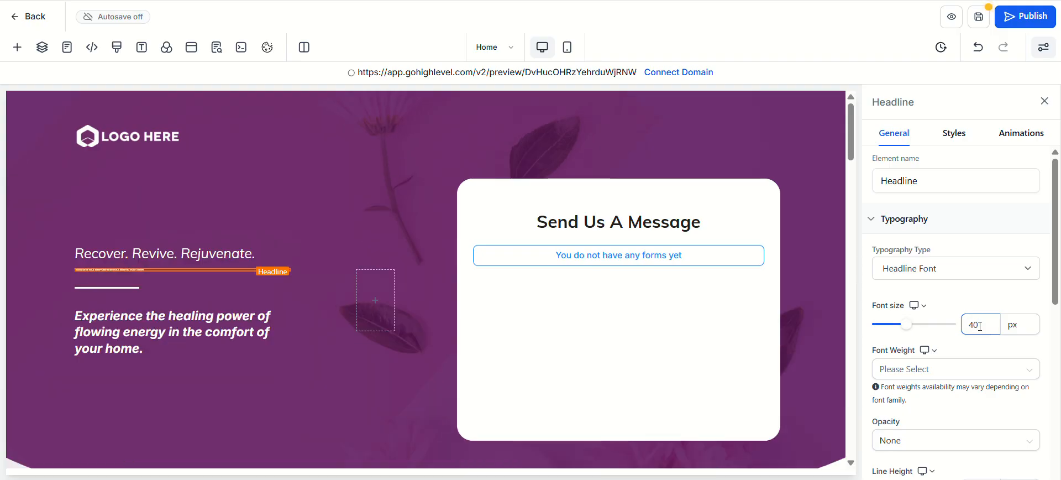
# Set the hero headline's line height to 1.1 em
pyautogui.scroll(-1, 962, 397)
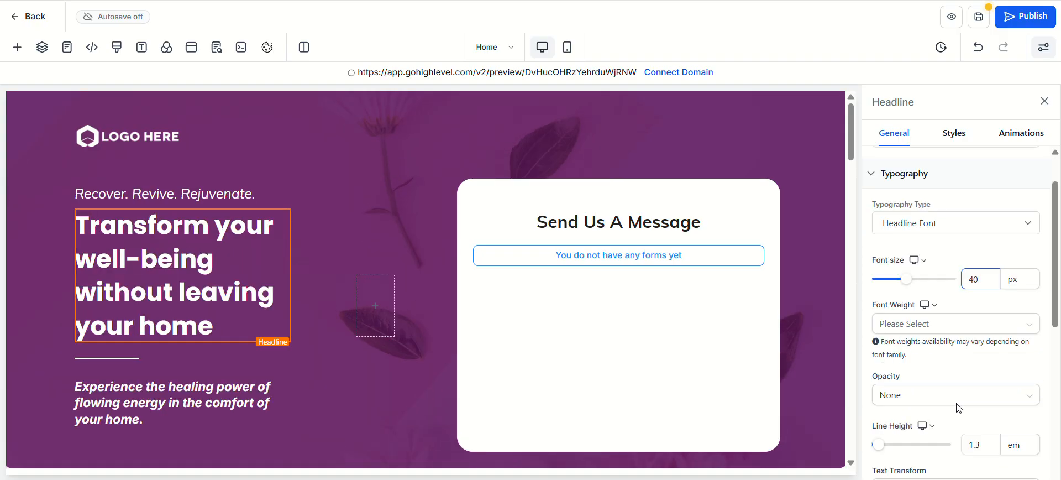
pyautogui.click(982, 418)
pyautogui.press('BackSpace')
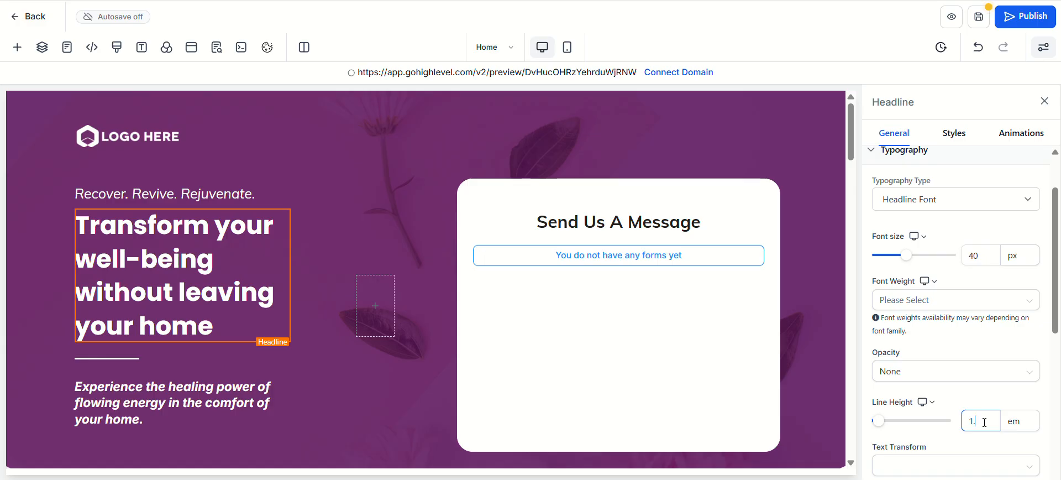
pyautogui.write('1')
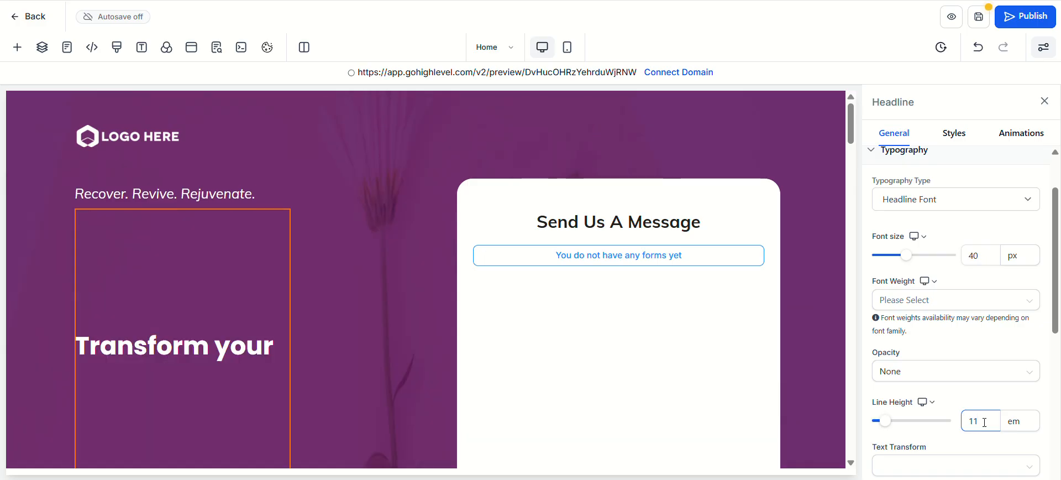
pyautogui.press('BackSpace')
pyautogui.write('.1')
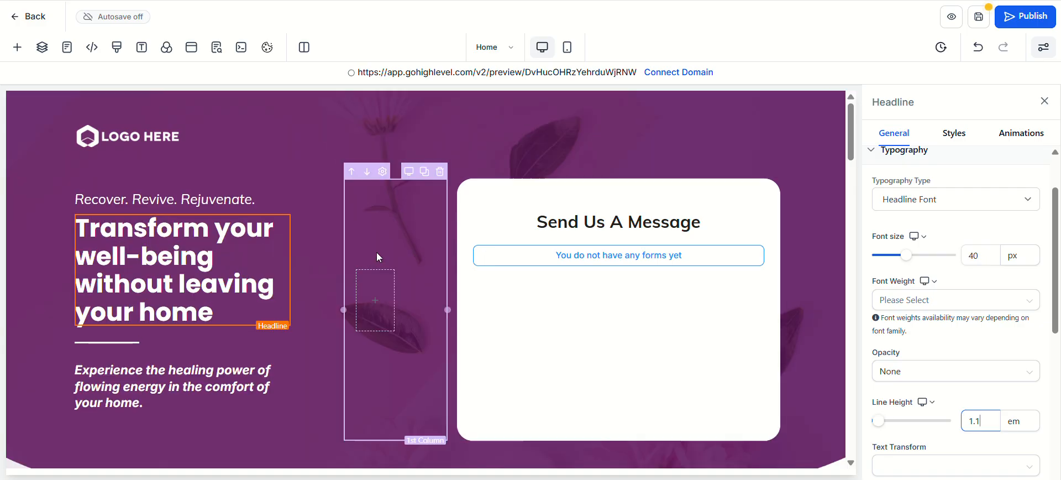
# Select the hero sub-headline text, and shift the empty middle column toward the form to widen the text column and narrow the form column
pyautogui.click(154, 200)
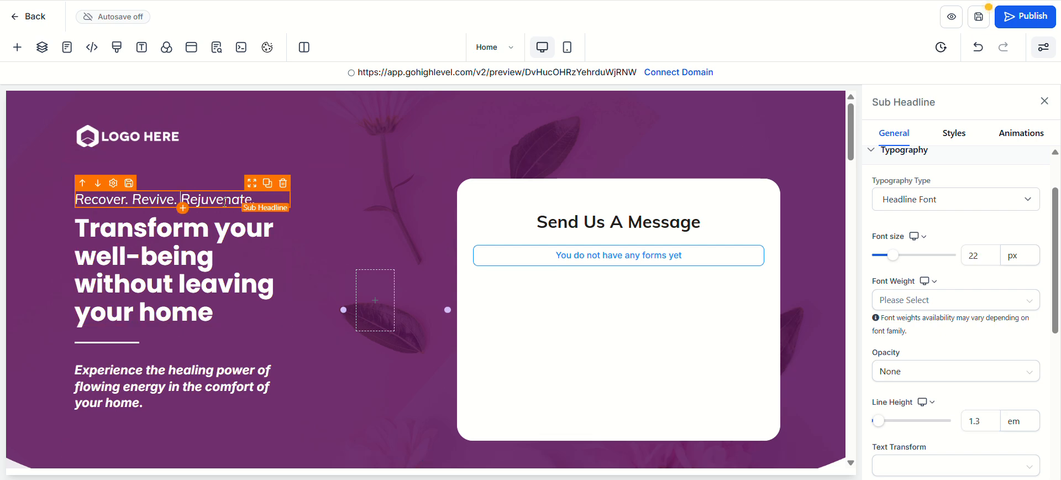
pyautogui.moveTo(262, 199); pyautogui.dragTo(101, 181)
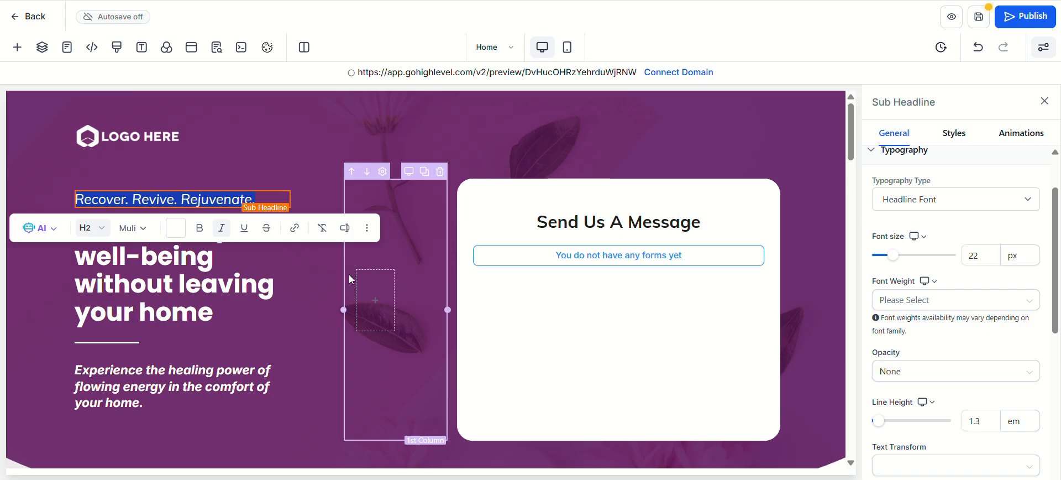
pyautogui.moveTo(340, 309); pyautogui.dragTo(371, 310)
pyautogui.moveTo(448, 311); pyautogui.dragTo(479, 310)
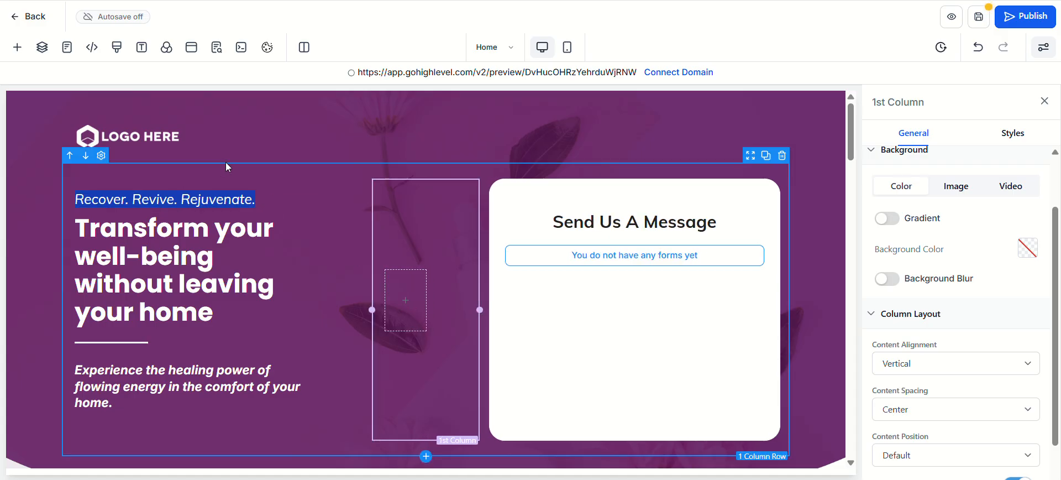
# Browse the addable elements and the available section widths, and close the list without adding anything
pyautogui.click(16, 53)
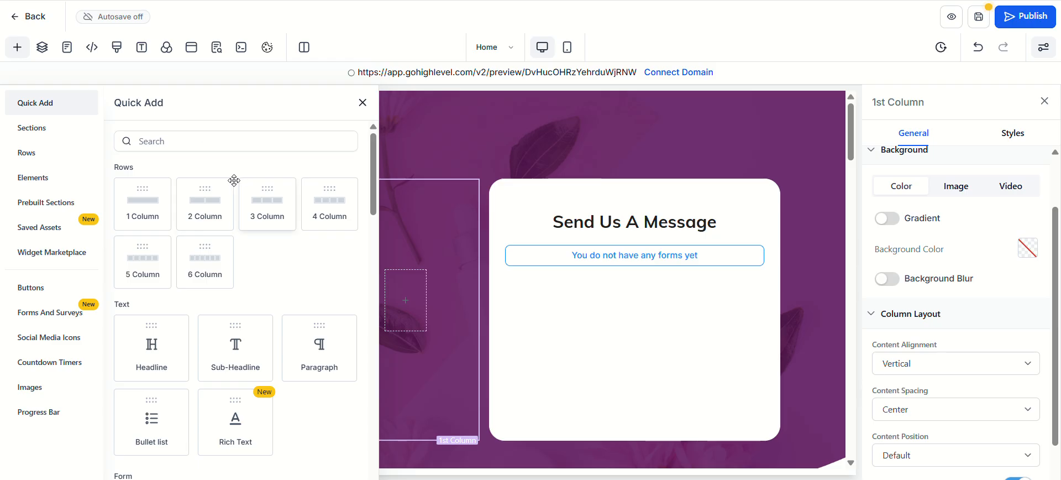
pyautogui.scroll(-5, 550, 282)
pyautogui.scroll(5, 434, 185)
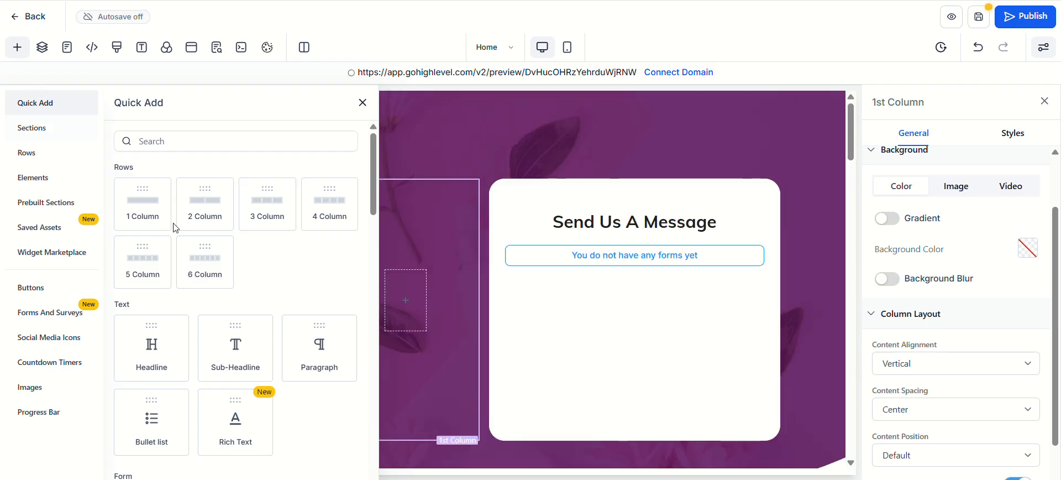
pyautogui.click(37, 128)
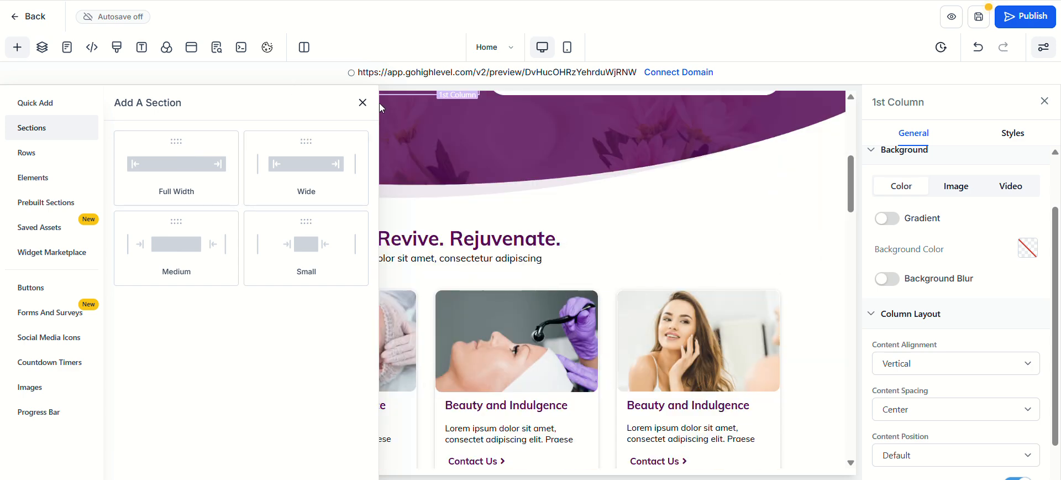
pyautogui.click(362, 104)
# Review the Home page's sections from the service cards through the testimonials and footer, and return to the hero
pyautogui.scroll(-8, 253, 274)
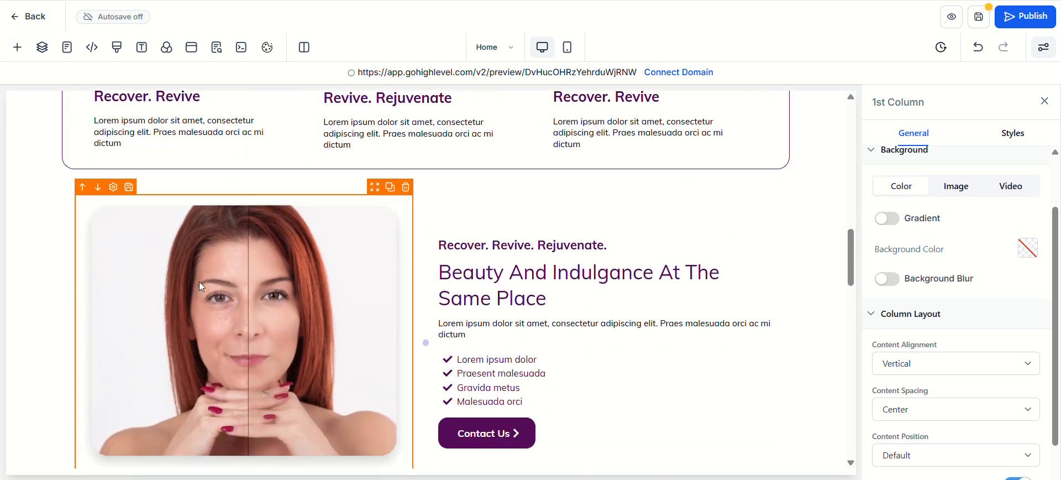
pyautogui.scroll(-5, 16, 187)
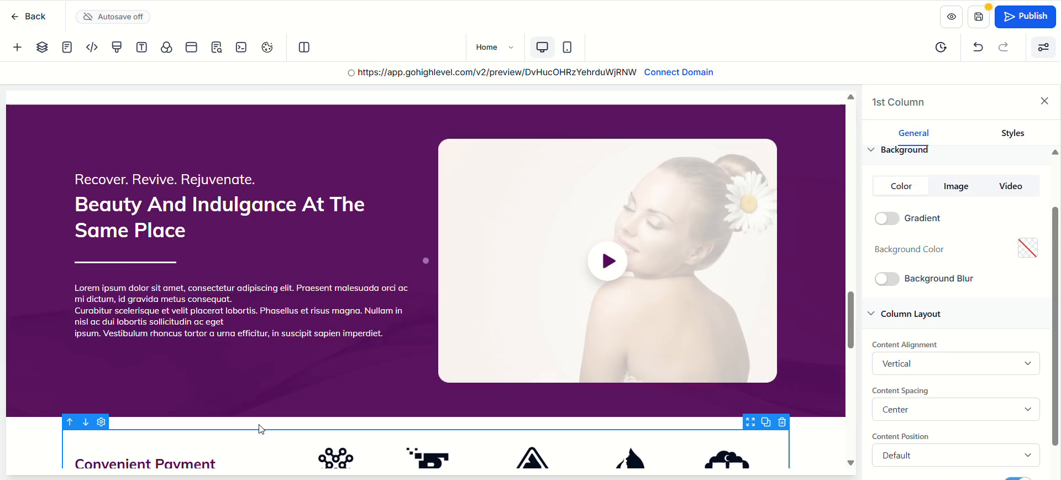
pyautogui.scroll(-5, 164, 328)
pyautogui.scroll(1, 28, 150)
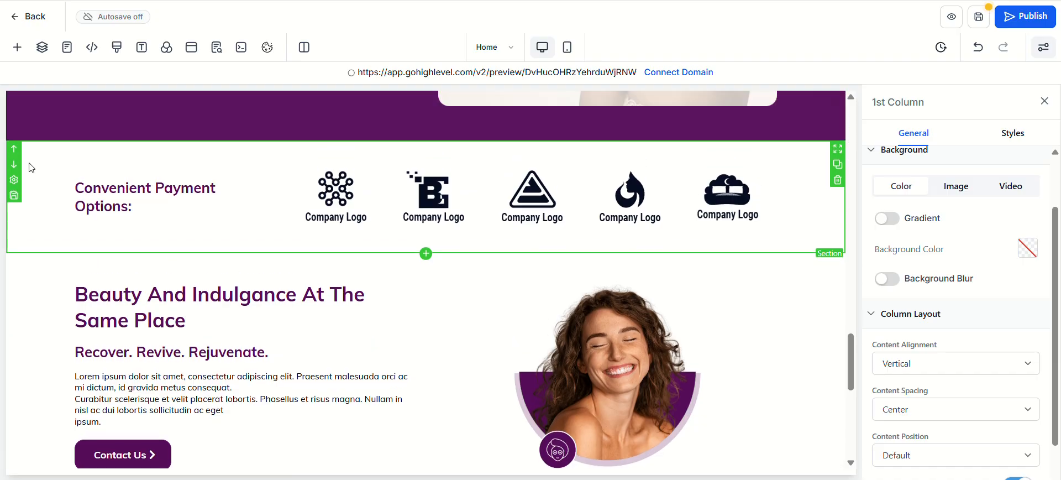
pyautogui.scroll(-5, 23, 177)
pyautogui.scroll(-3, 850, 165)
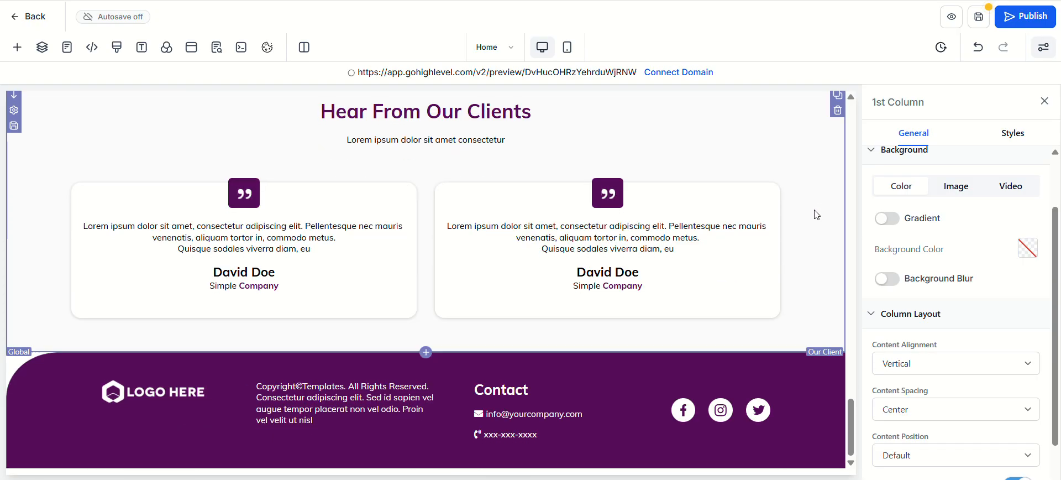
pyautogui.scroll(3, 597, 295)
pyautogui.scroll(6, 598, 295)
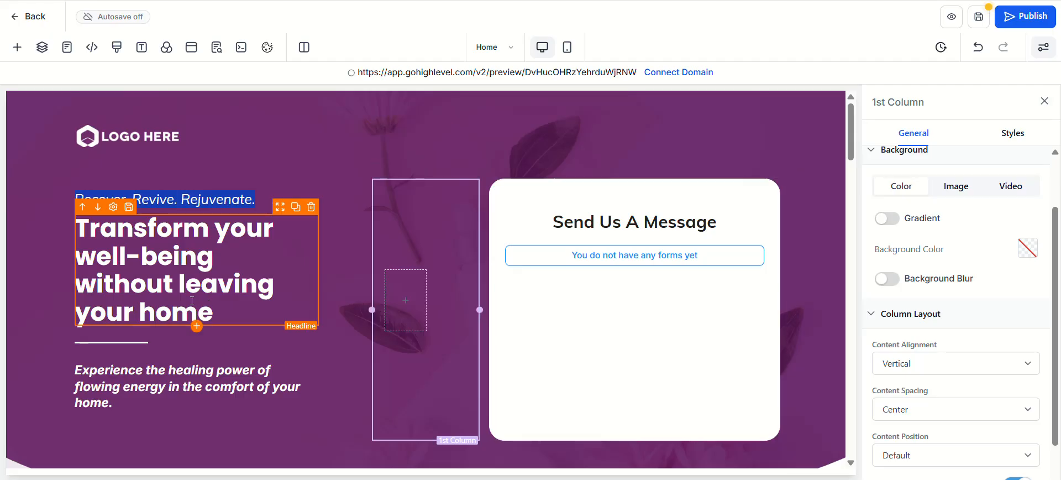
# Examine the service cards, benefits box, before-and-after section and video section again, and check the hero's message form
pyautogui.scroll(-6, 189, 294)
pyautogui.scroll(2, 328, 276)
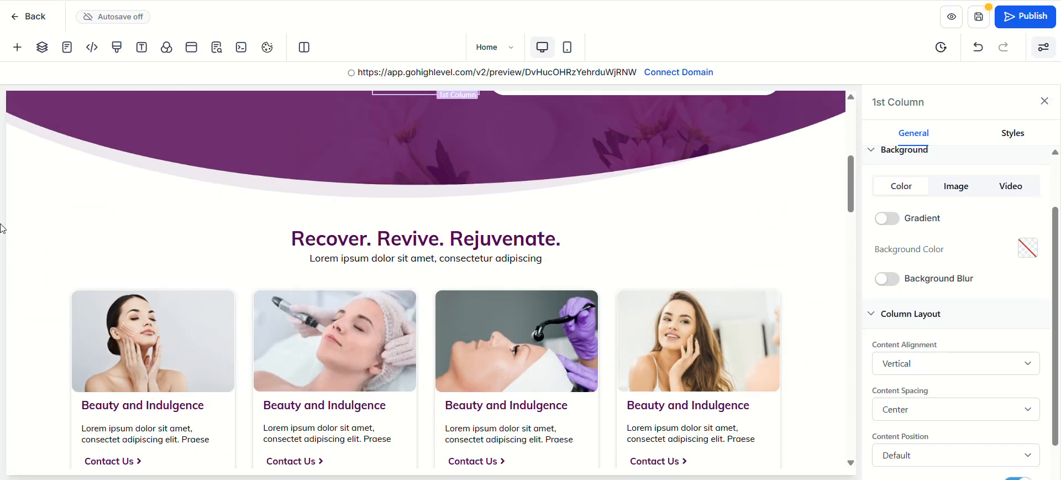
pyautogui.scroll(-15, 140, 194)
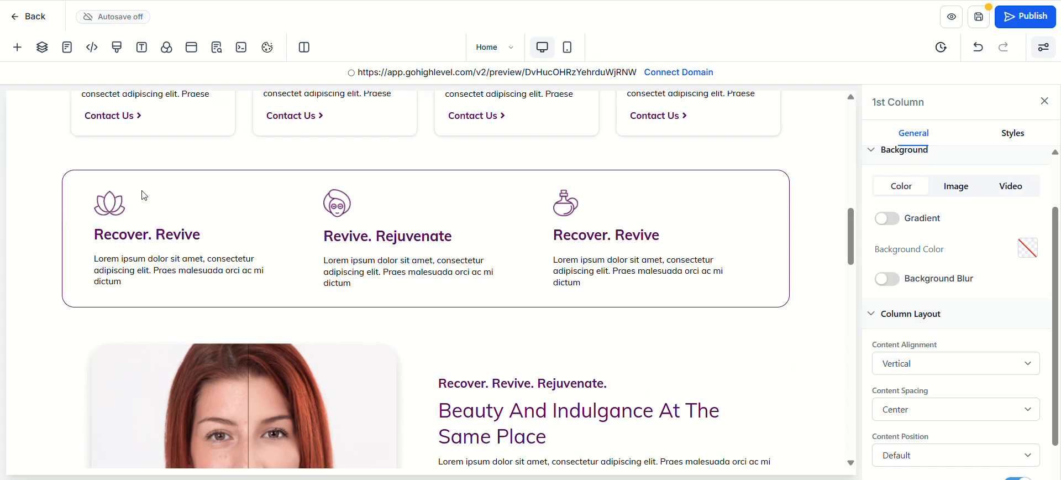
pyautogui.scroll(5, 115, 277)
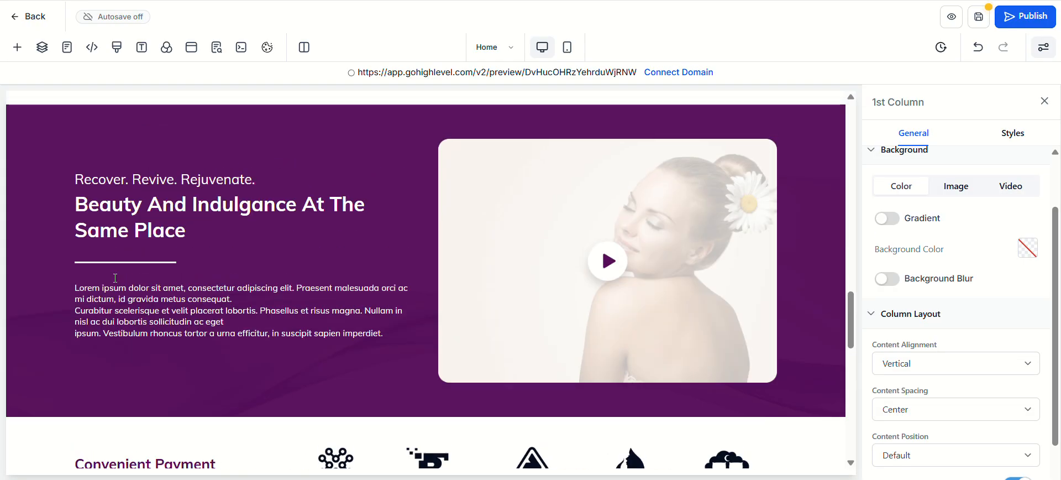
pyautogui.scroll(9, 52, 273)
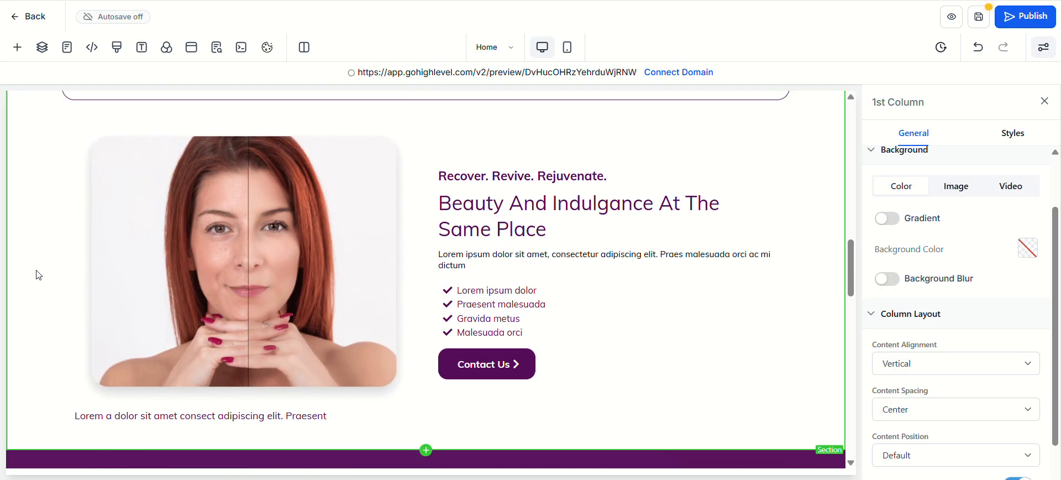
pyautogui.scroll(8, 21, 222)
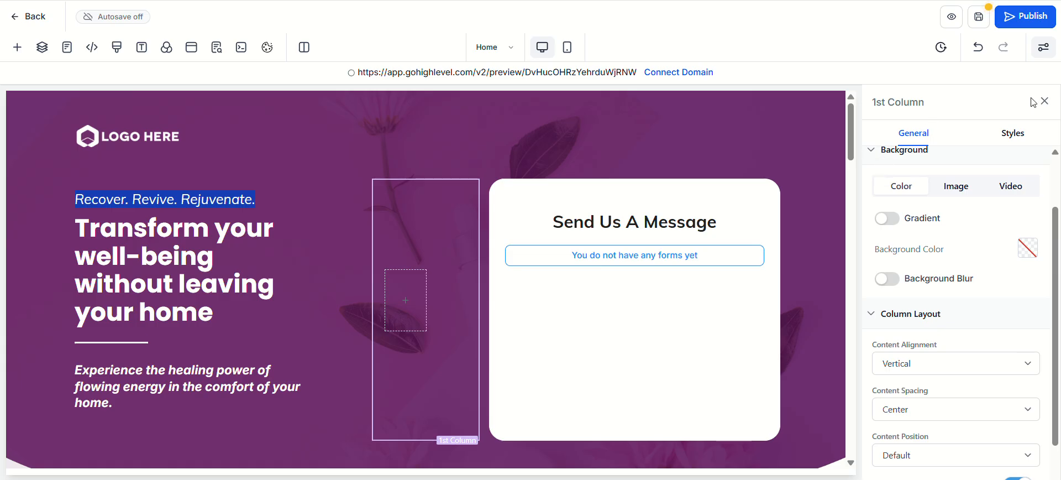
pyautogui.scroll(-4, 359, 264)
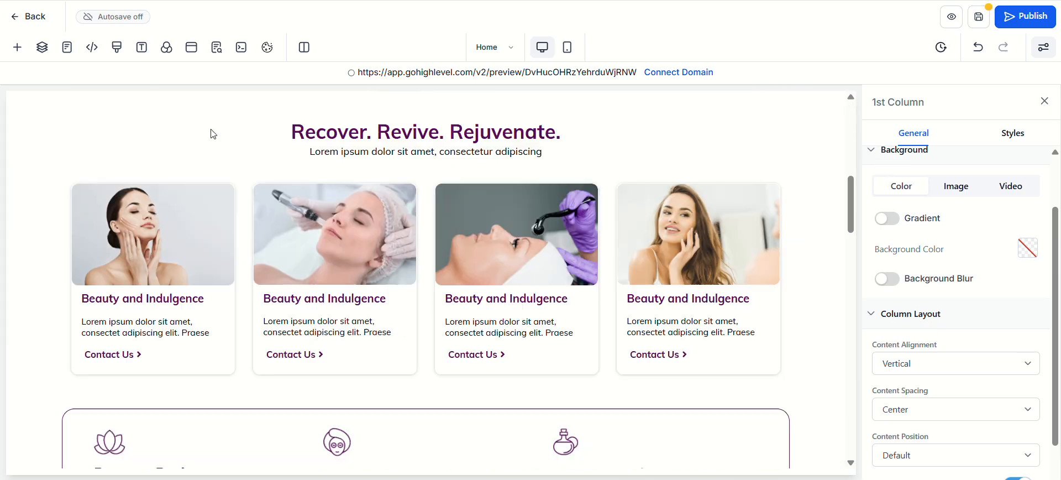
pyautogui.scroll(-3, 359, 260)
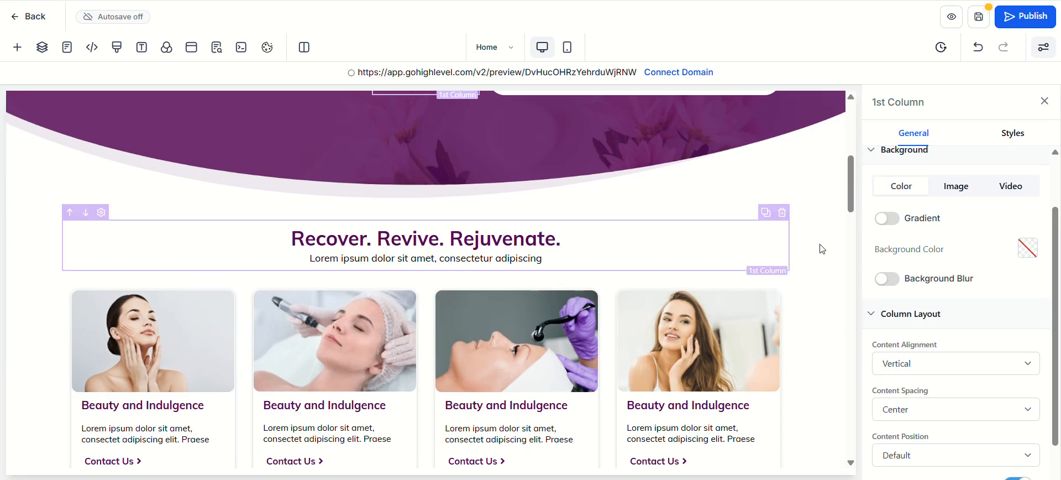
pyautogui.scroll(-4, 829, 359)
pyautogui.scroll(-4, 831, 360)
pyautogui.scroll(9, 795, 350)
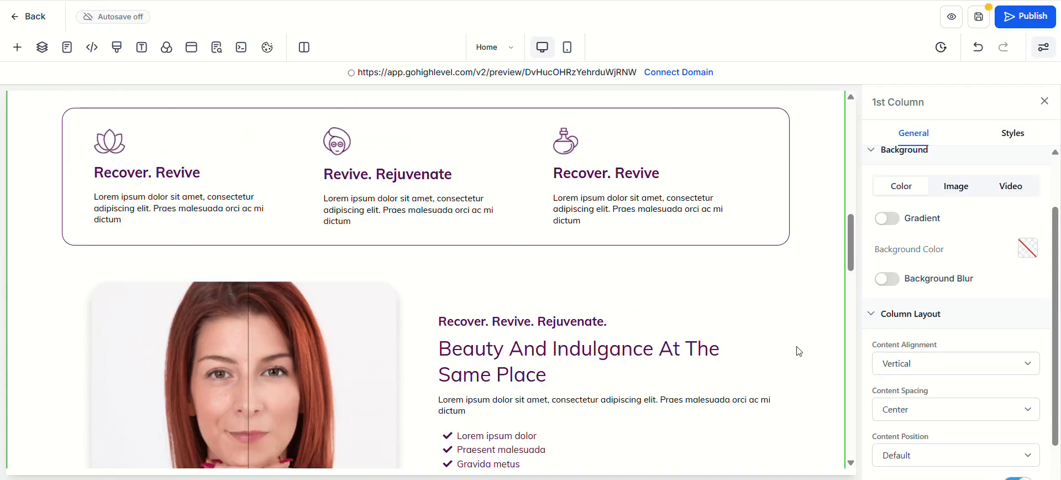
pyautogui.scroll(3, 791, 338)
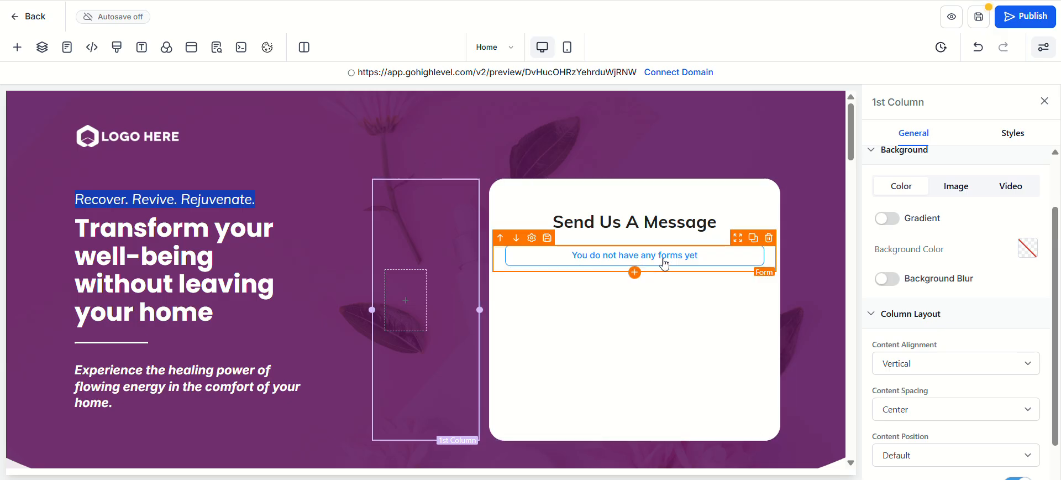
pyautogui.scroll(-1, 167, 357)
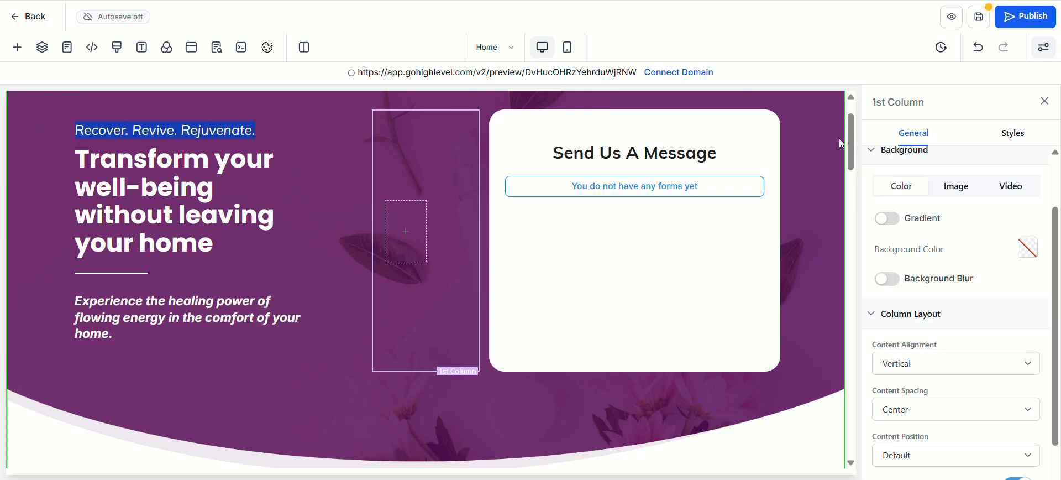
# Select the footer section and inspect its element name, background and width settings
pyautogui.moveTo(851, 151); pyautogui.dragTo(829, 440)
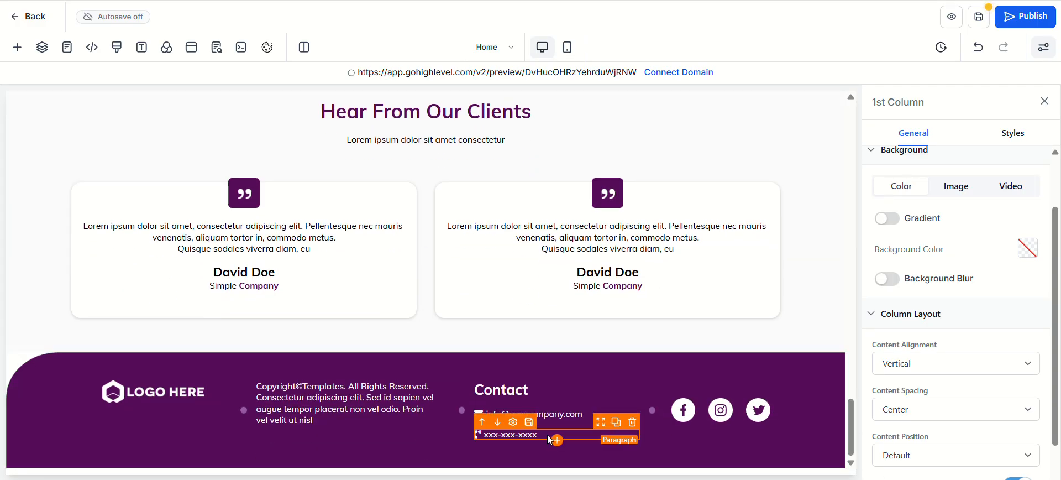
pyautogui.click(510, 359)
pyautogui.scroll(3, 912, 304)
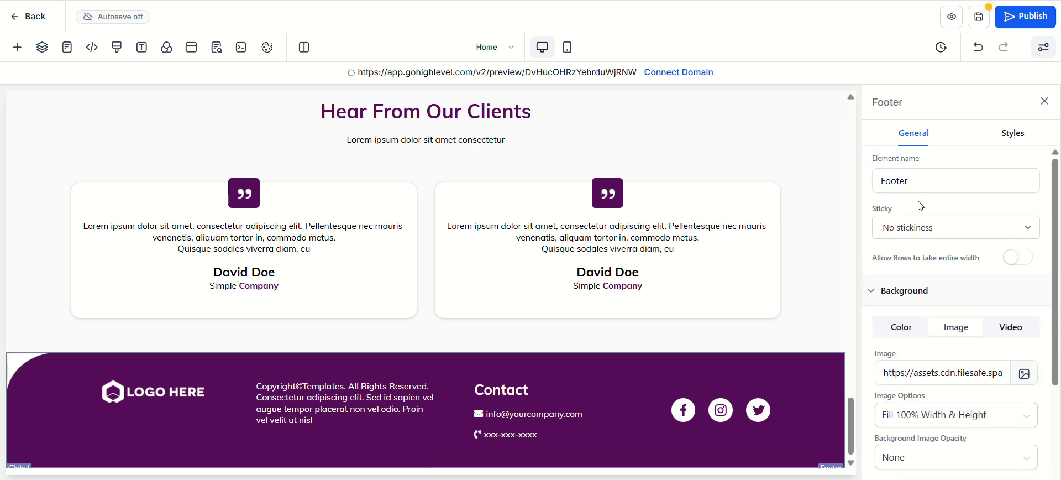
pyautogui.scroll(-5, 920, 206)
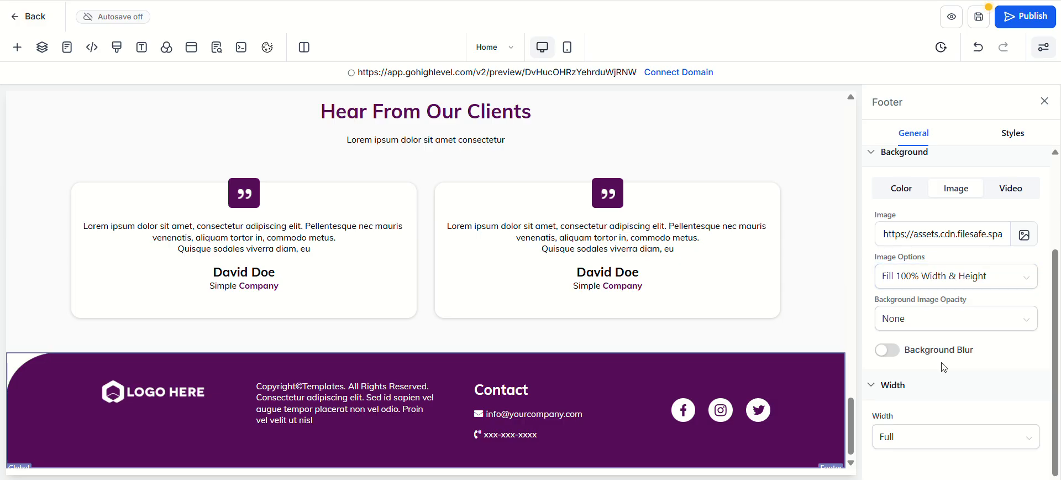
pyautogui.scroll(3, 944, 367)
pyautogui.click(924, 180)
pyautogui.moveTo(924, 180); pyautogui.dragTo(878, 180)
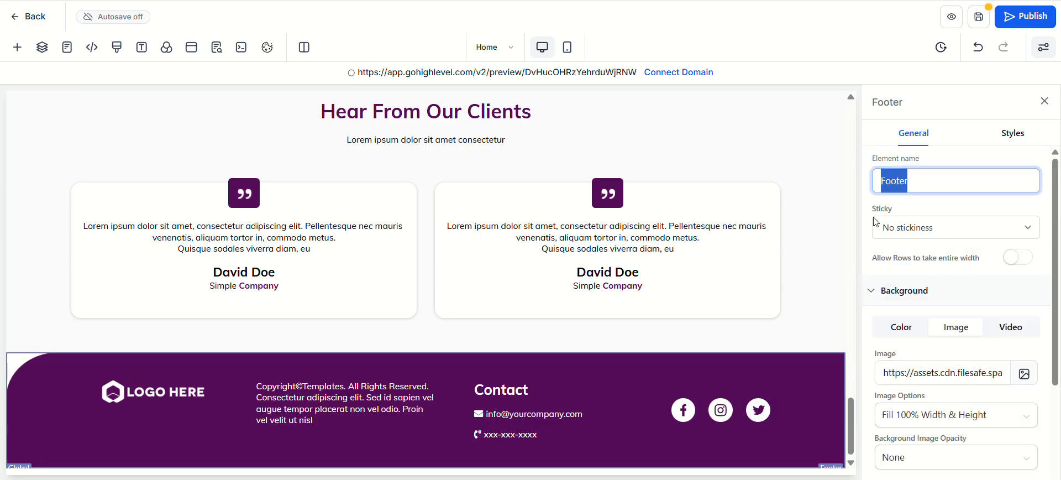
# Add a Button element to the hero's text column, directly below the italic sub-headline
pyautogui.moveTo(851, 414); pyautogui.dragTo(883, 104)
pyautogui.click(18, 47)
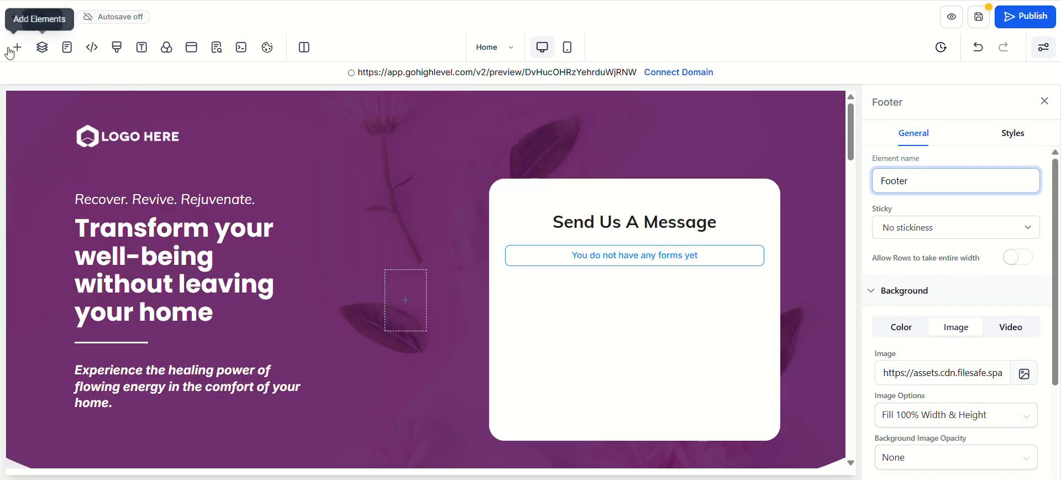
pyautogui.click(22, 180)
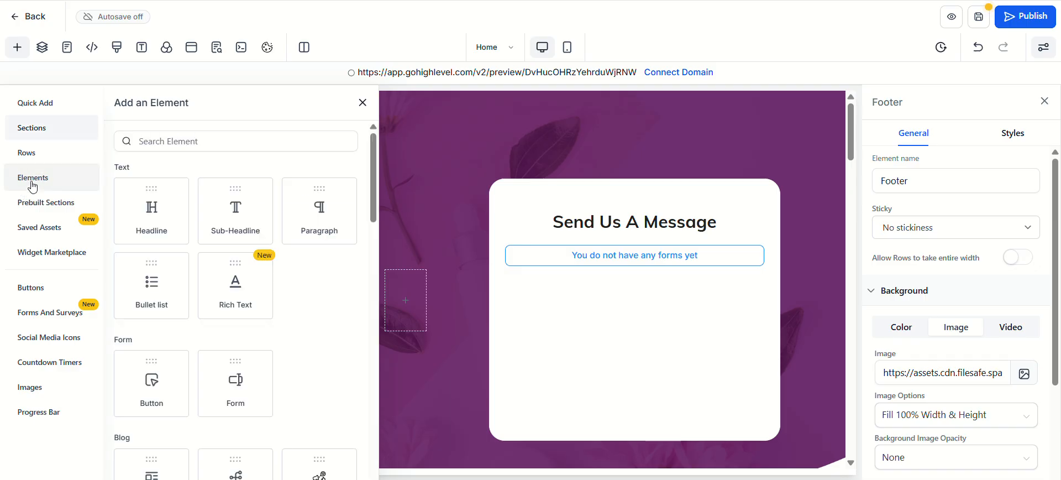
pyautogui.scroll(-1, 160, 276)
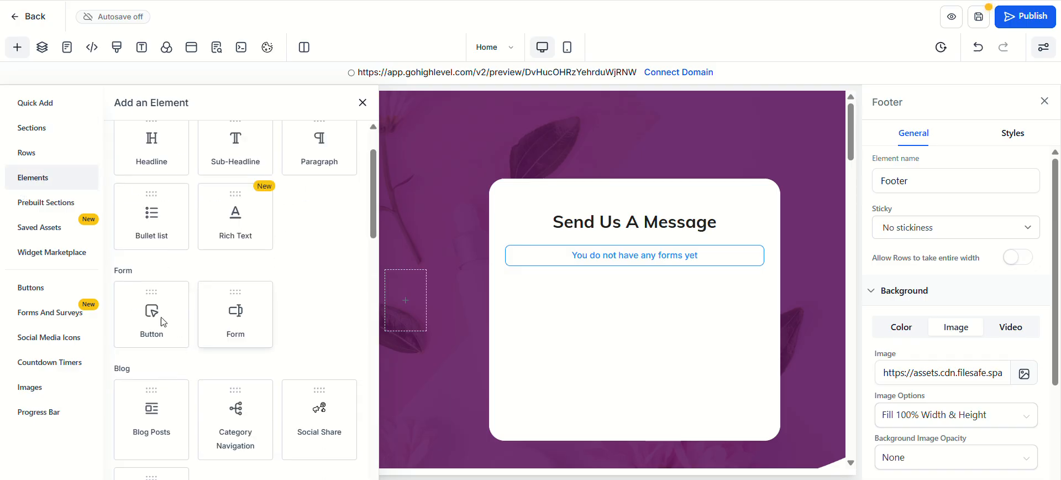
pyautogui.moveTo(148, 312); pyautogui.dragTo(153, 289)
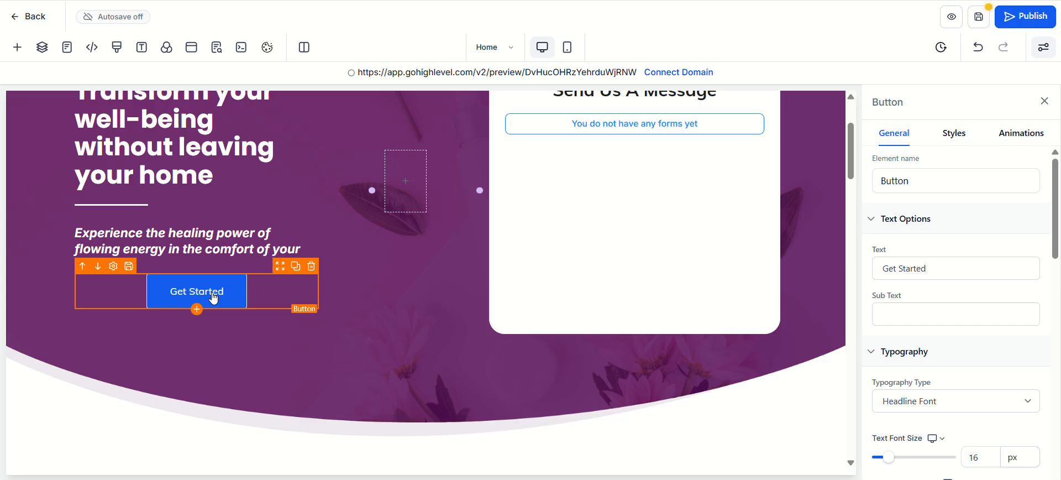
# Set the new Get Started button's link action to Scroll to Element
pyautogui.click(927, 176)
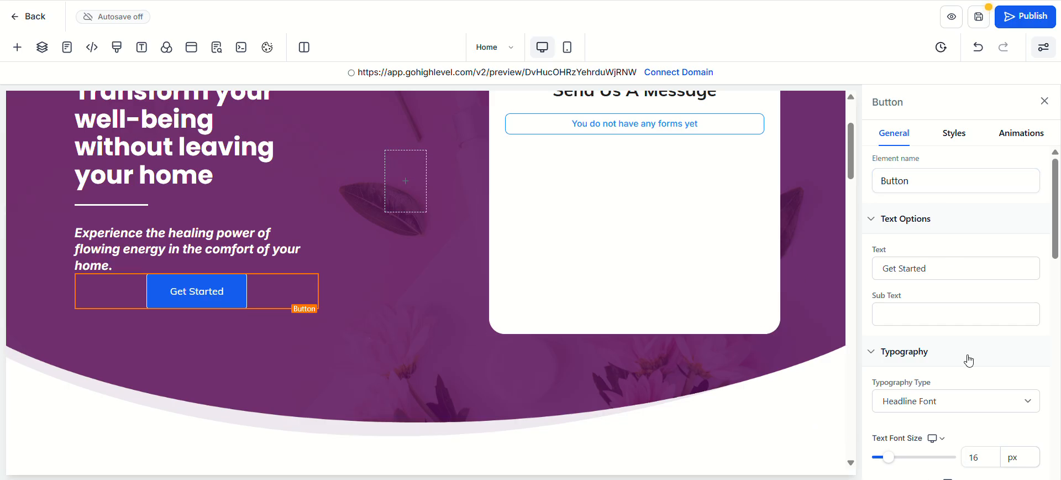
pyautogui.scroll(-4, 967, 301)
pyautogui.scroll(-5, 976, 330)
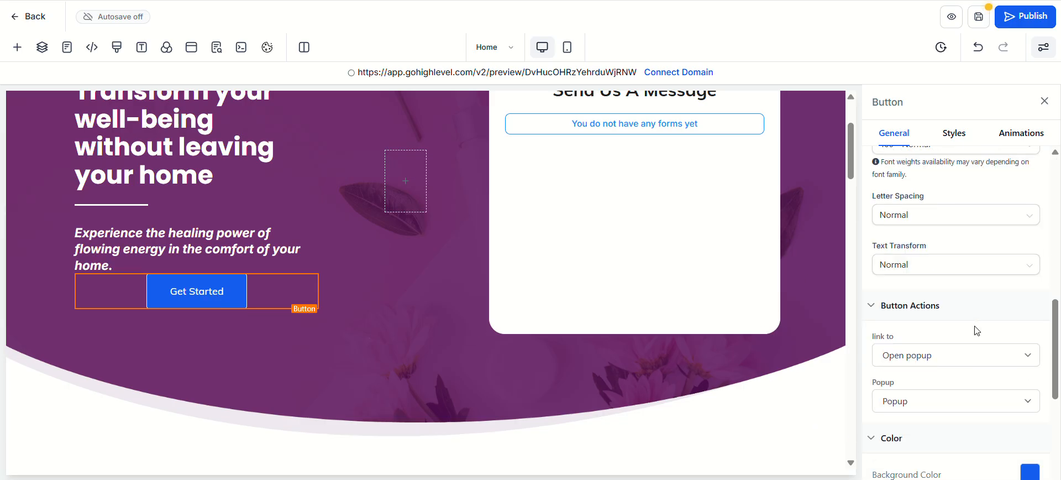
pyautogui.click(932, 367)
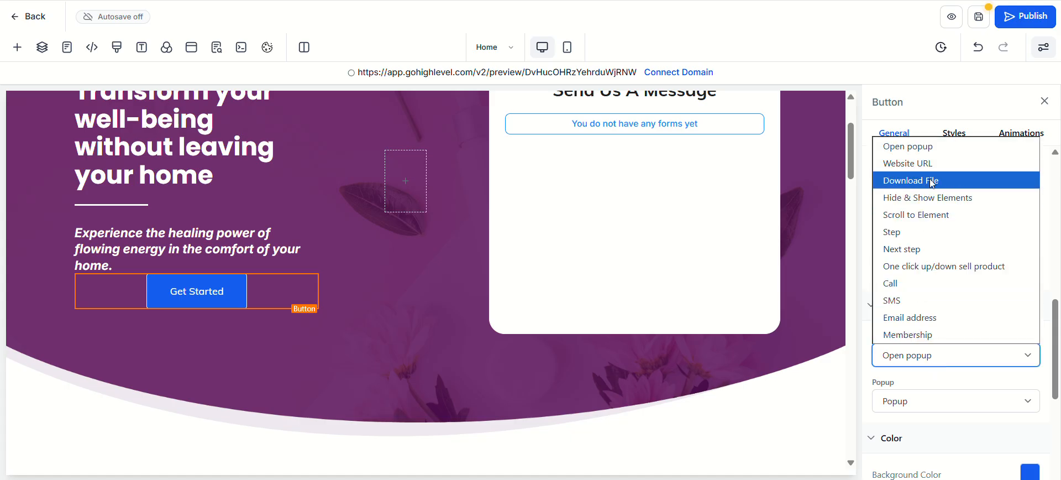
pyautogui.click(947, 215)
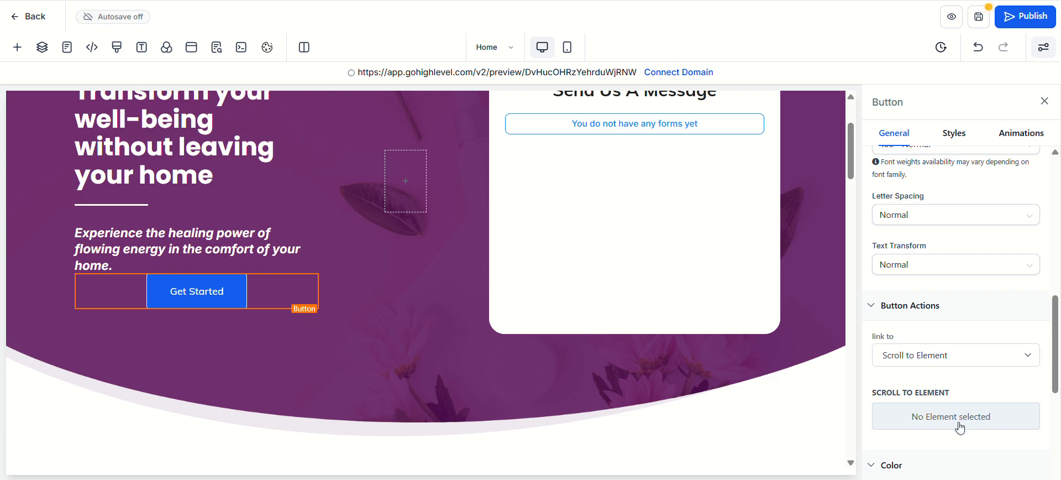
# Choose the Footer section as the Get Started button's scroll target and return to the hero
pyautogui.click(959, 420)
pyautogui.moveTo(1034, 297); pyautogui.dragTo(1037, 399)
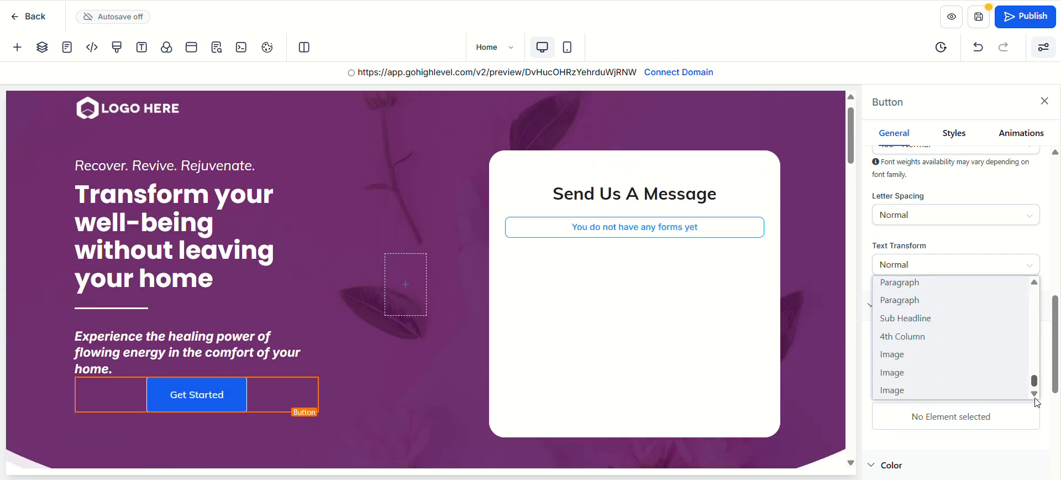
pyautogui.scroll(-1, 906, 365)
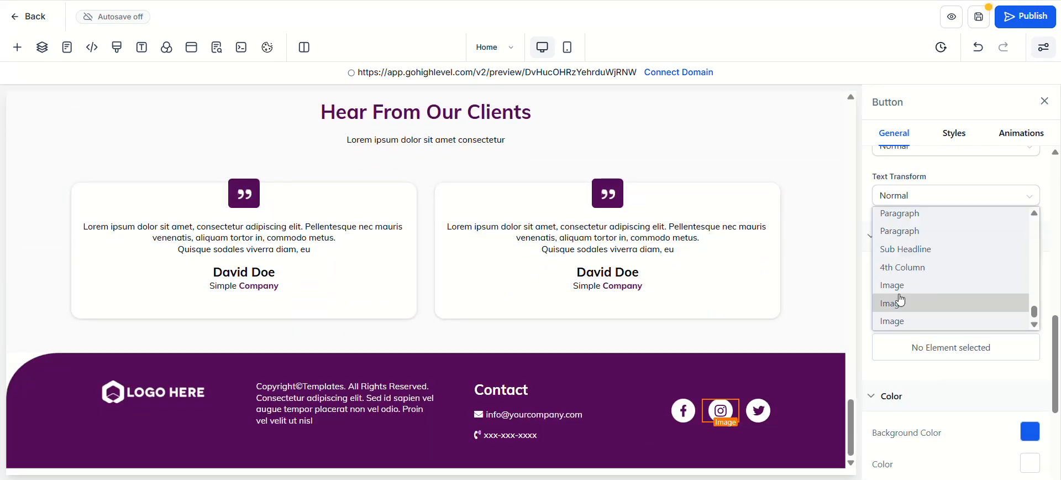
pyautogui.scroll(3, 906, 285)
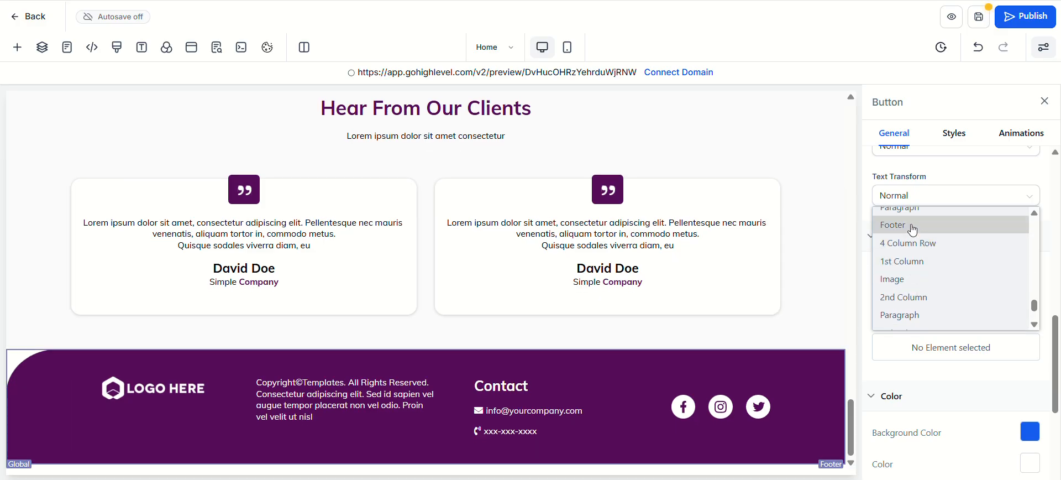
pyautogui.click(913, 229)
pyautogui.moveTo(1054, 372); pyautogui.dragTo(1046, 60)
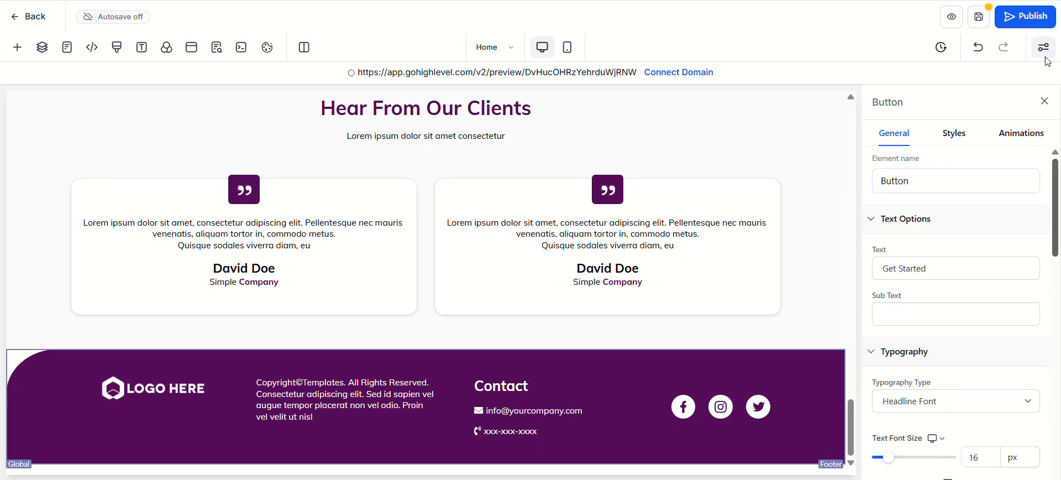
pyautogui.scroll(6, 216, 166)
pyautogui.moveTo(849, 373); pyautogui.dragTo(859, 112)
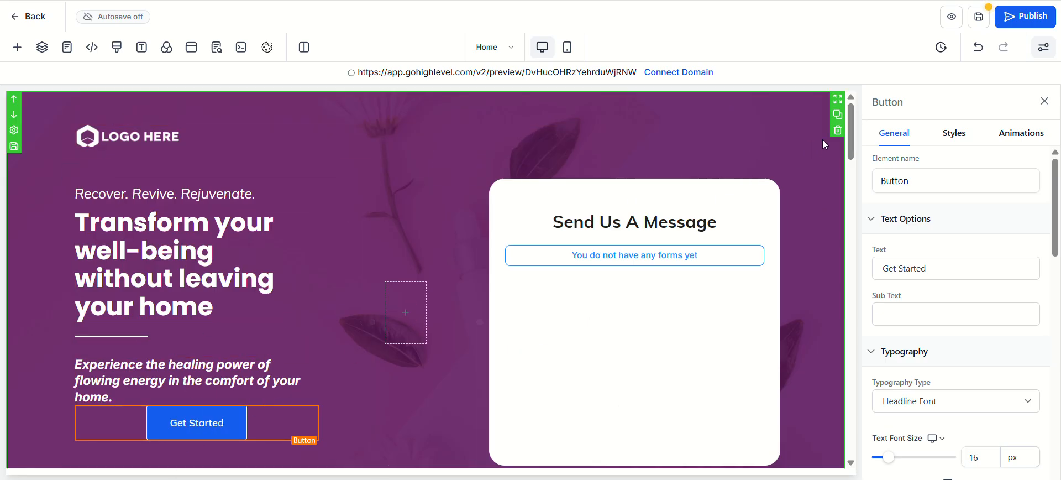
# Delete the Get Started button from the hero's text column
pyautogui.moveTo(854, 147); pyautogui.dragTo(853, 443)
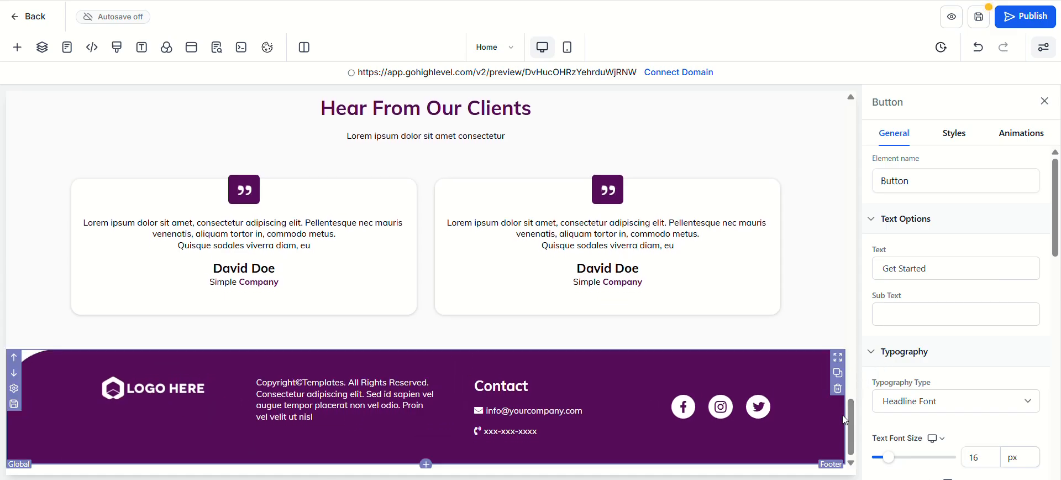
pyautogui.moveTo(854, 416); pyautogui.dragTo(879, 113)
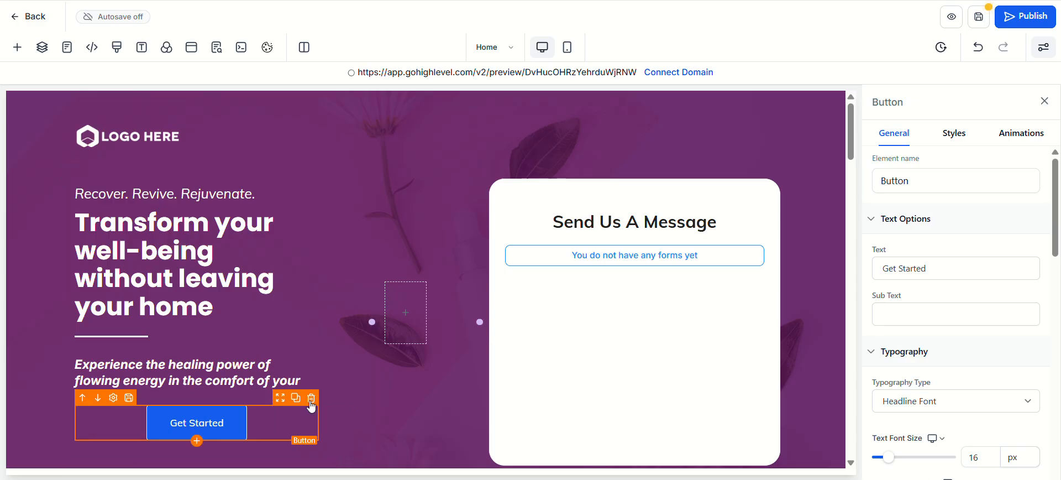
pyautogui.press('Delete')
# Examine the available section layouts and the existing sections of the Home page
pyautogui.scroll(-10, 83, 210)
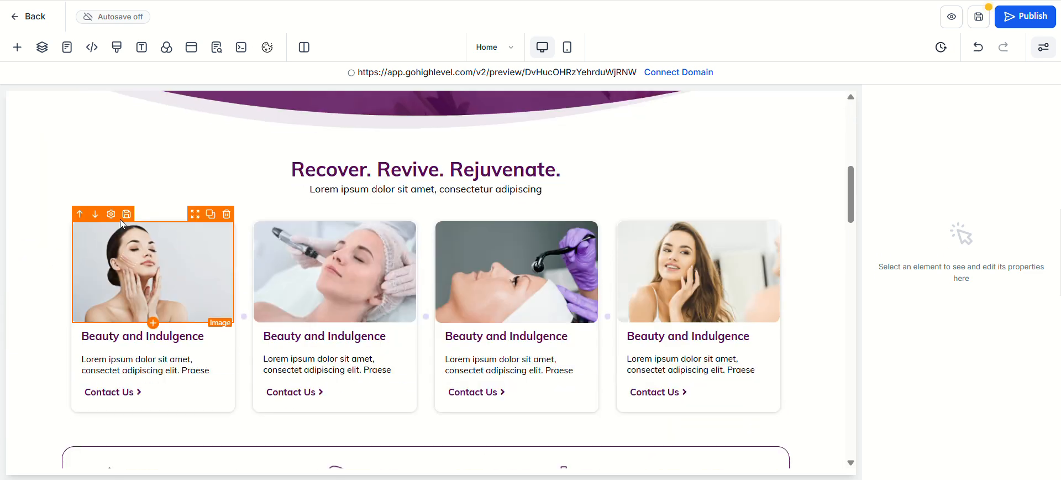
pyautogui.click(13, 49)
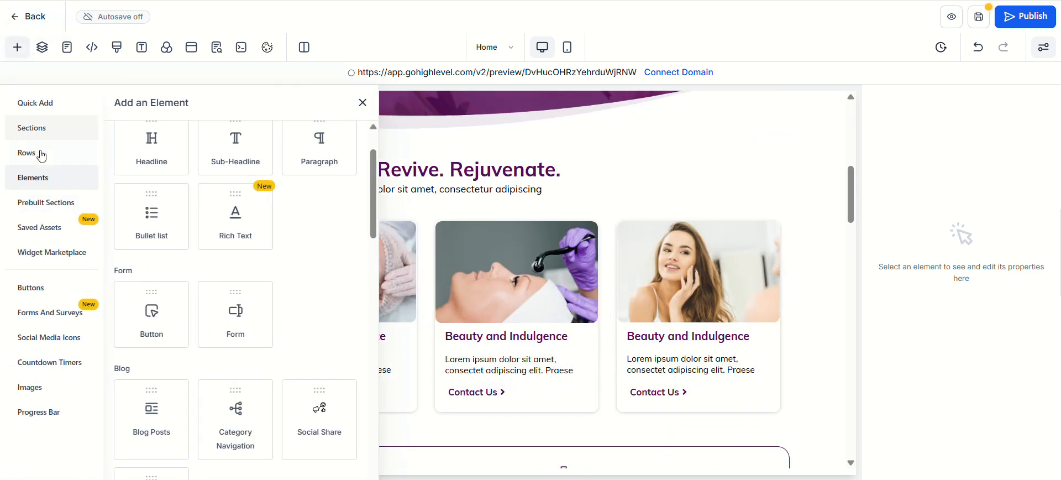
pyautogui.click(31, 127)
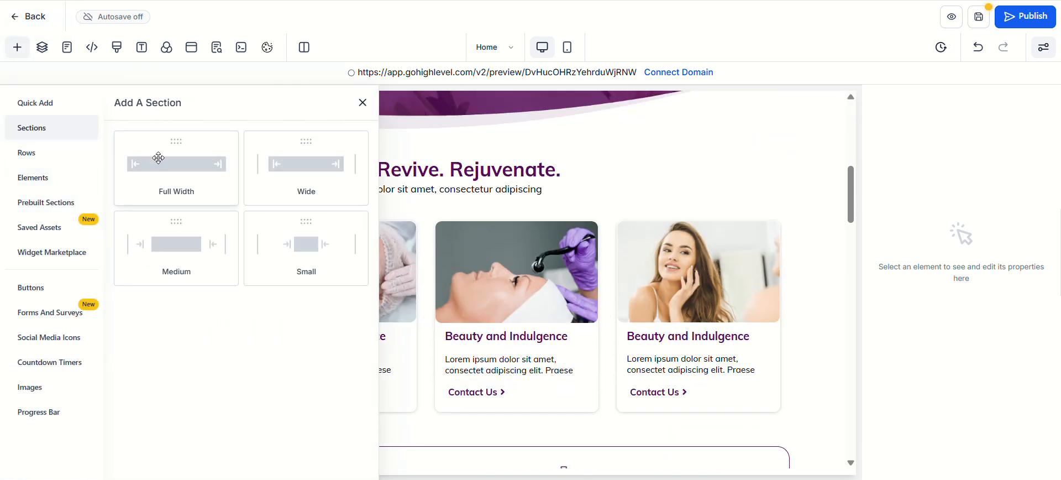
pyautogui.click(364, 106)
pyautogui.scroll(10, 395, 330)
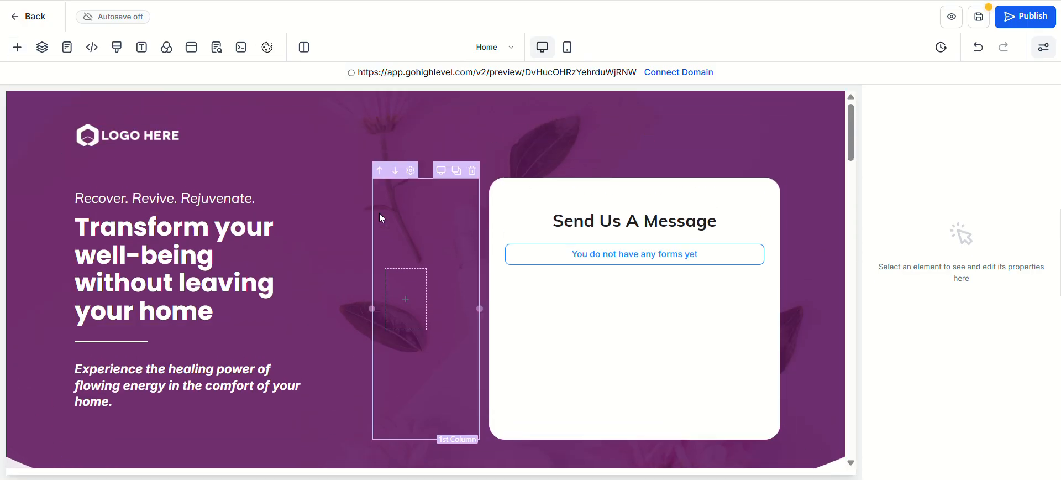
pyautogui.scroll(-2, 55, 294)
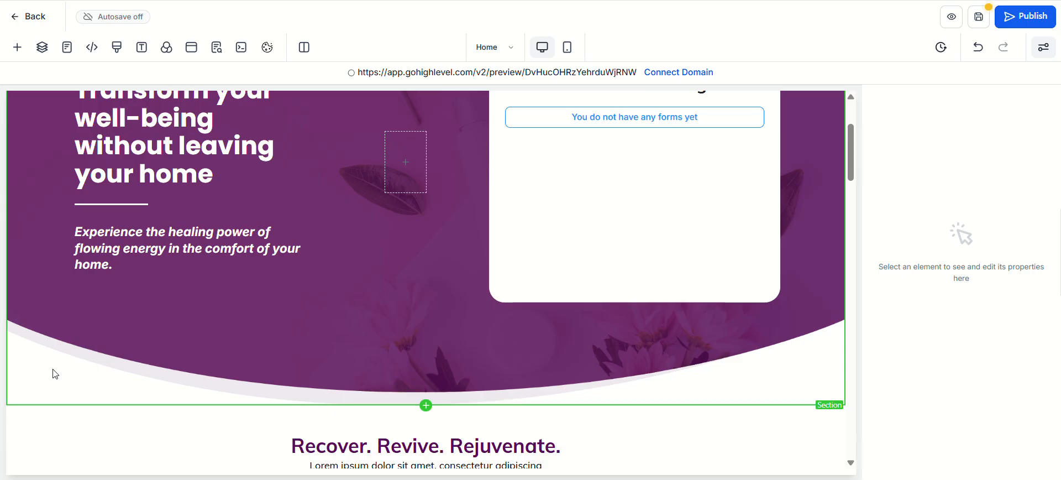
pyautogui.scroll(2, 55, 373)
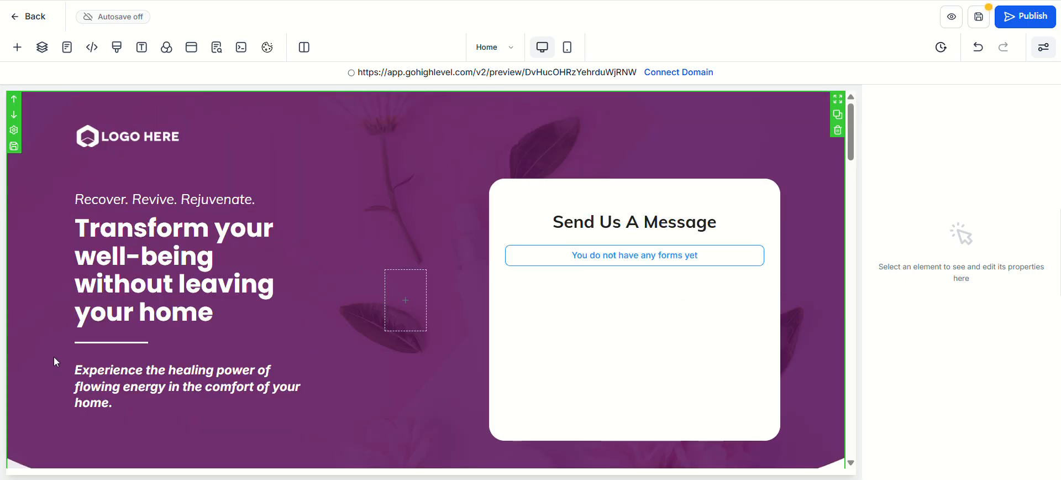
pyautogui.scroll(-2, 54, 356)
pyautogui.scroll(2, 55, 350)
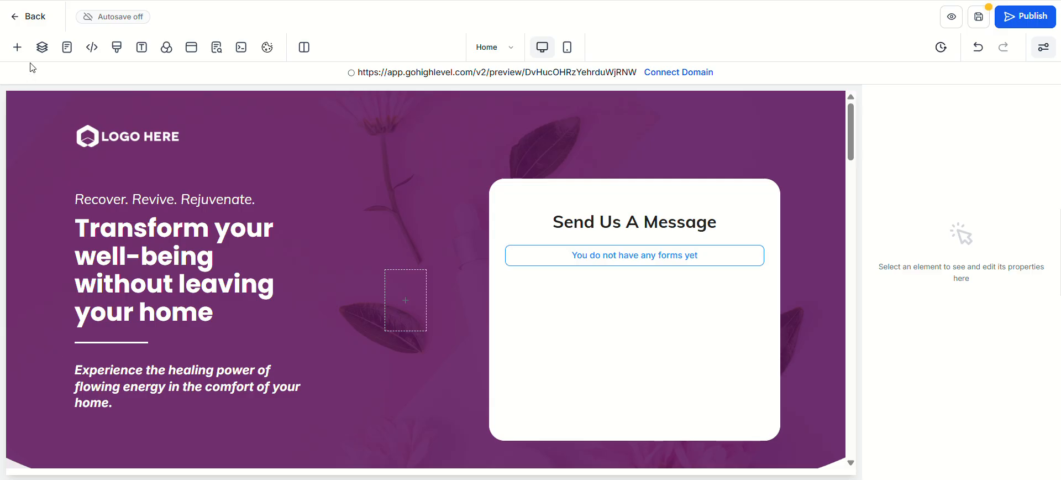
pyautogui.click(15, 47)
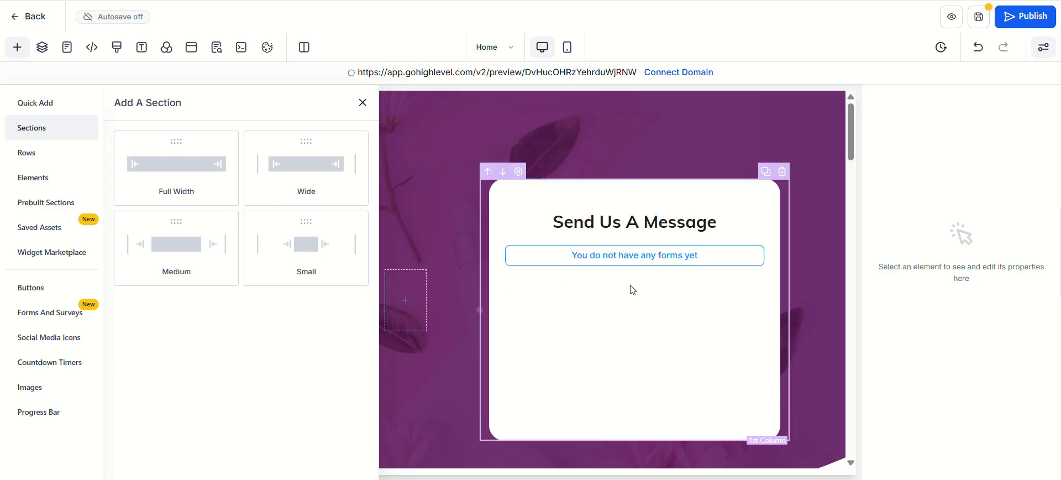
pyautogui.scroll(-5, 426, 265)
pyautogui.scroll(-5, 425, 329)
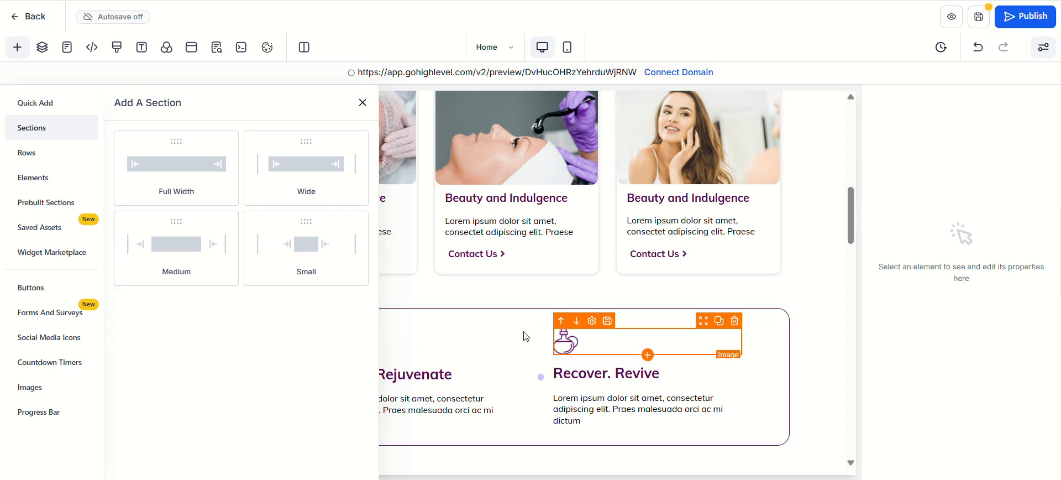
pyautogui.click(363, 103)
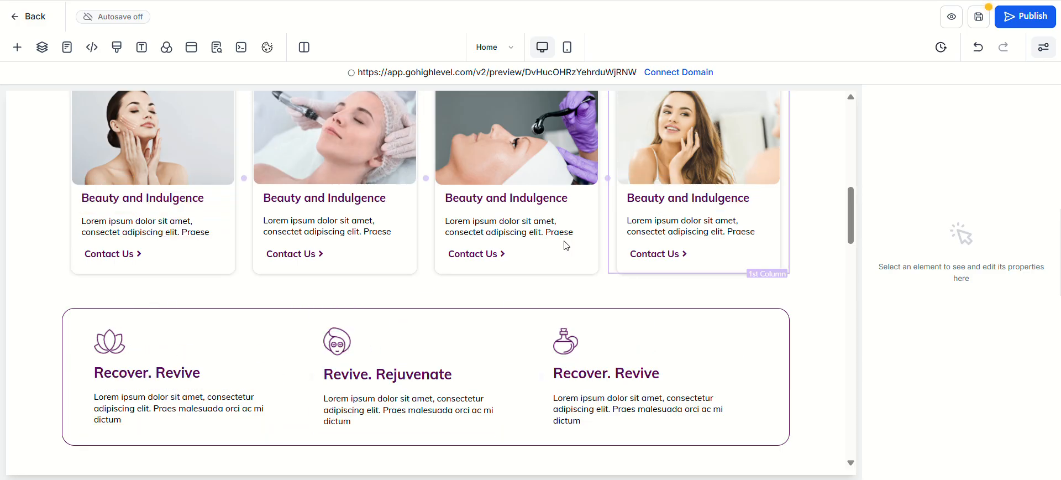
pyautogui.scroll(4, 161, 262)
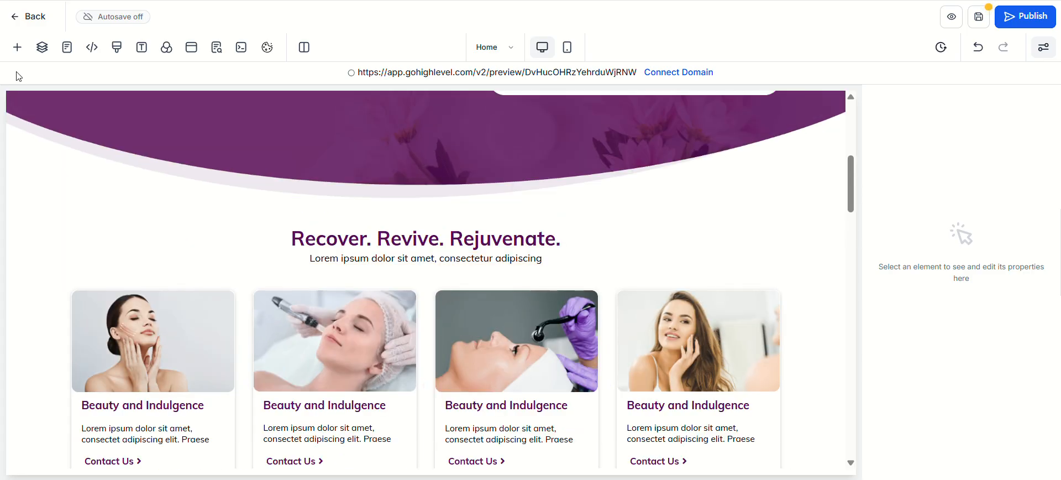
# Add a Full Width section at the very start of the page, above the hero section
pyautogui.click(12, 49)
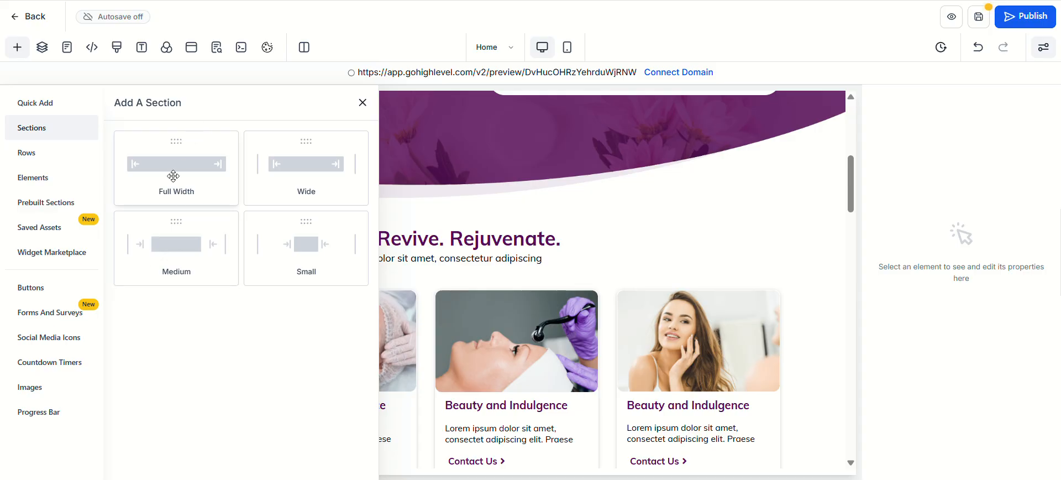
pyautogui.scroll(6, 826, 241)
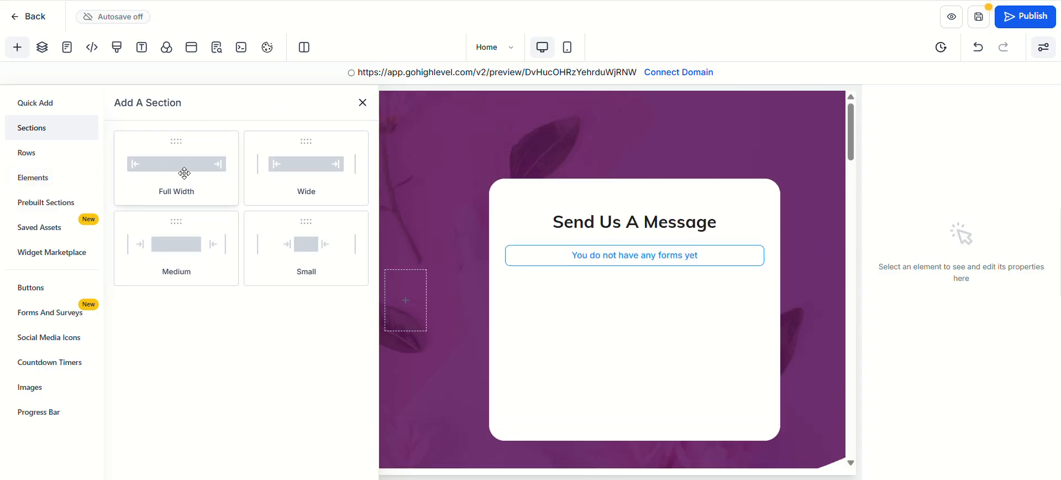
pyautogui.moveTo(175, 179); pyautogui.dragTo(466, 141)
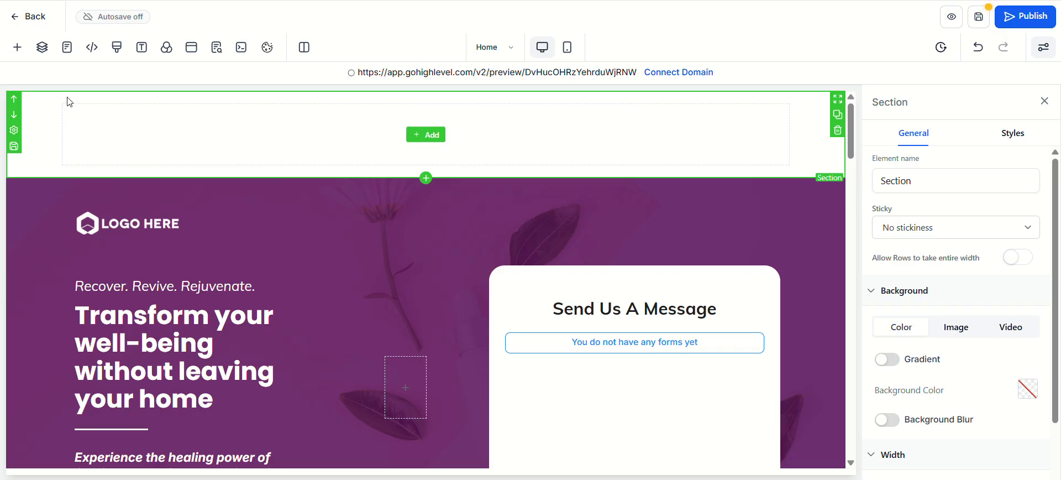
# Examine the row layouts, from 1 Column to 6 Column, available for the new empty section
pyautogui.click(17, 47)
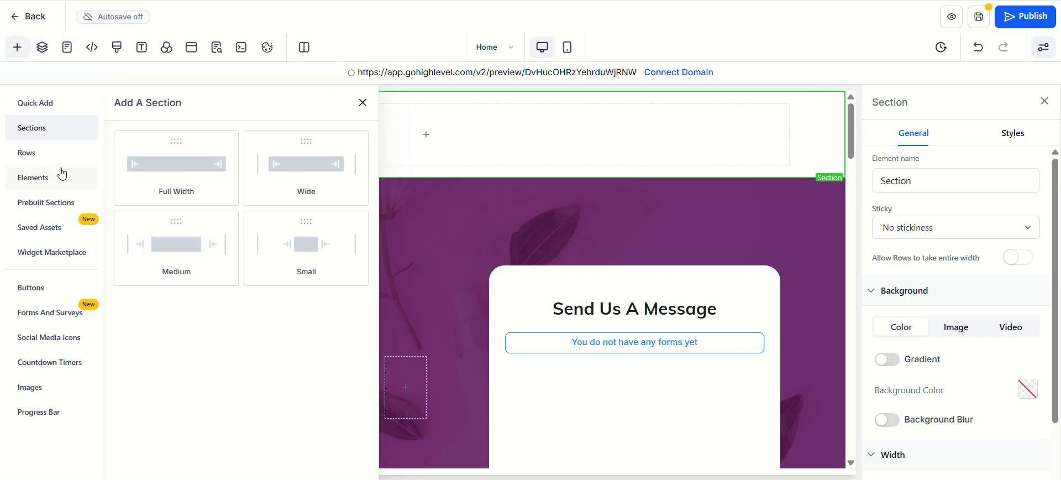
pyautogui.click(28, 152)
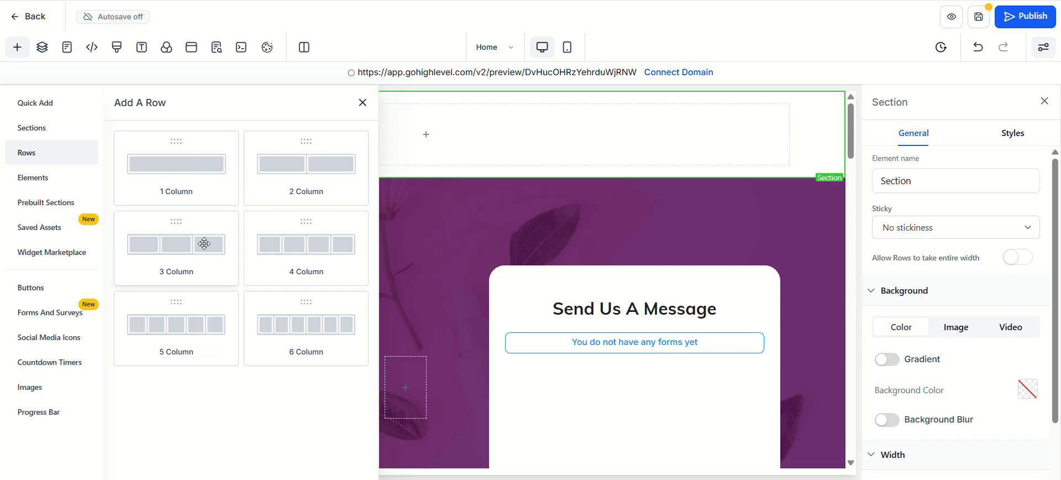
pyautogui.click(360, 104)
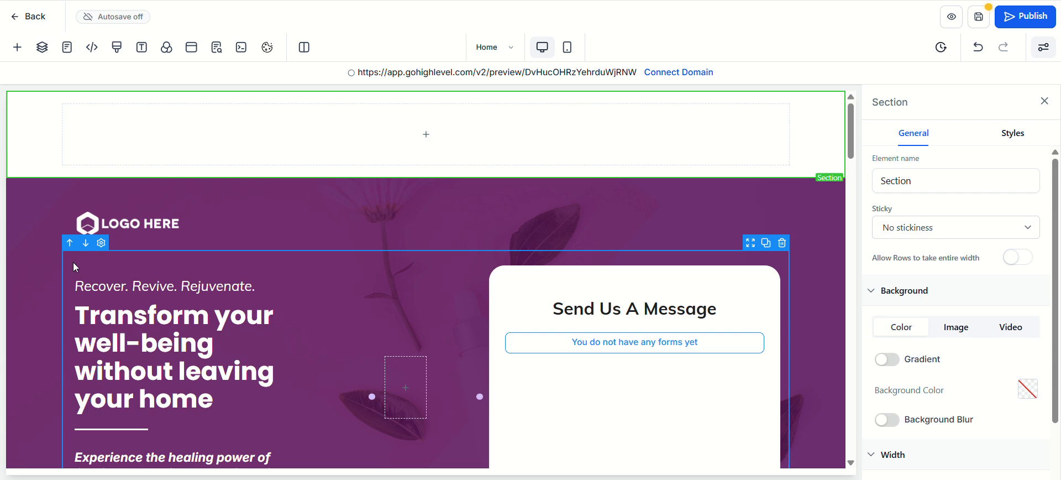
pyautogui.click(17, 47)
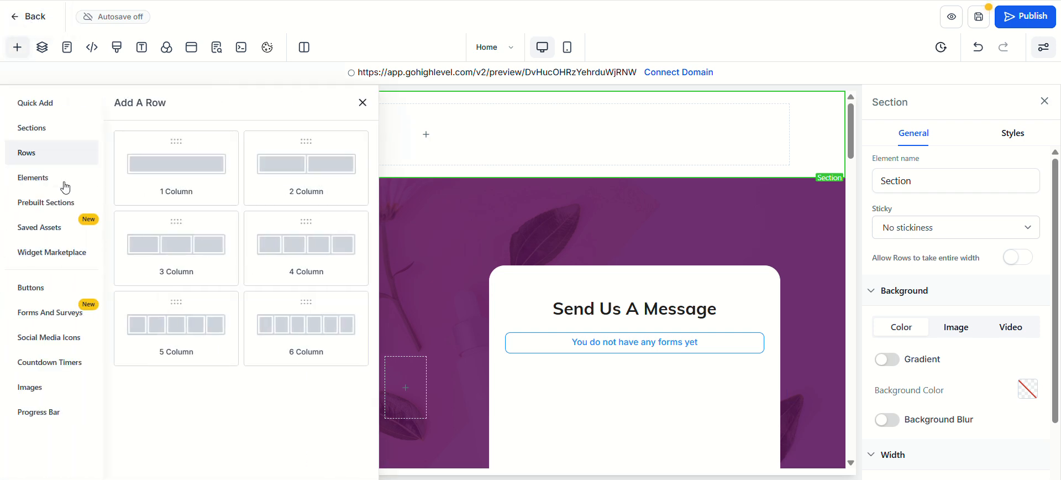
pyautogui.click(362, 103)
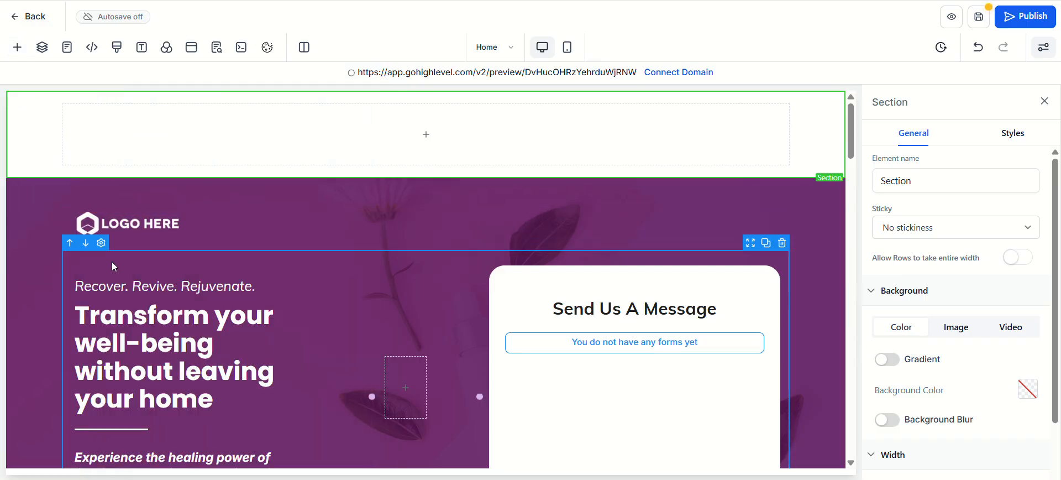
pyautogui.click(17, 48)
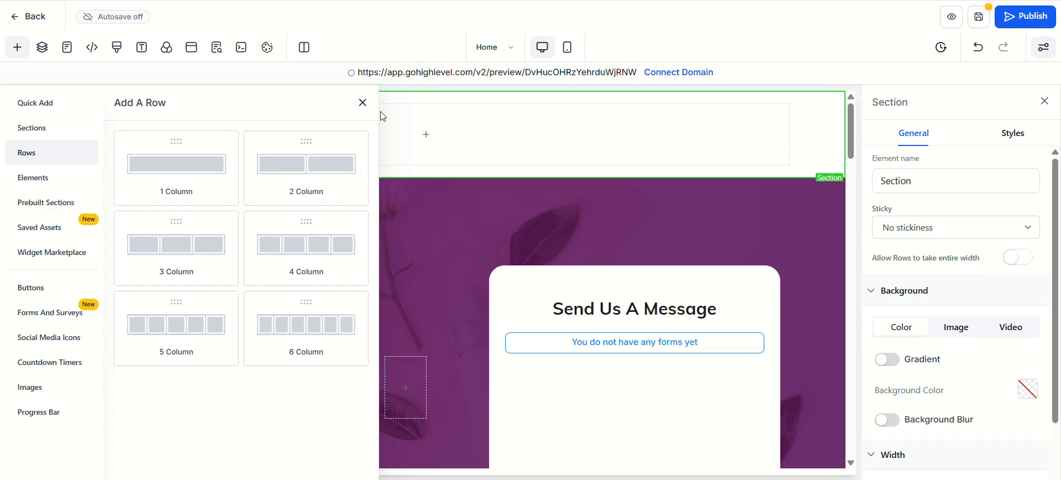
pyautogui.click(362, 103)
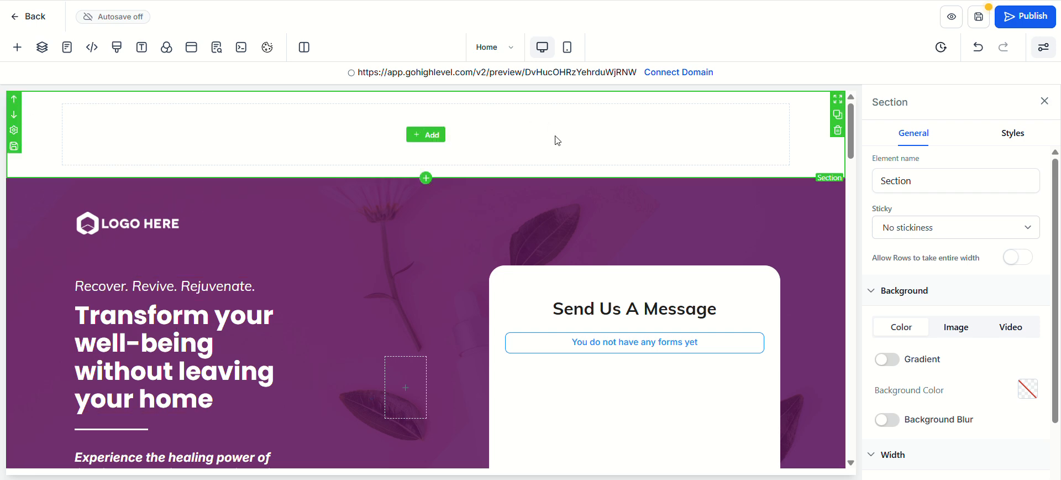
# Try a 3 Column row in the new section above the hero and delete it
pyautogui.click(18, 51)
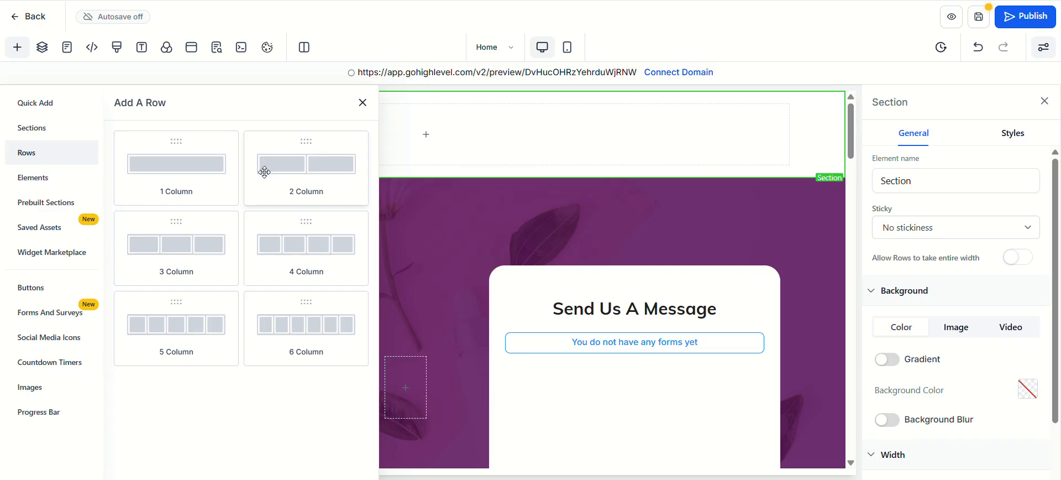
pyautogui.click(174, 257)
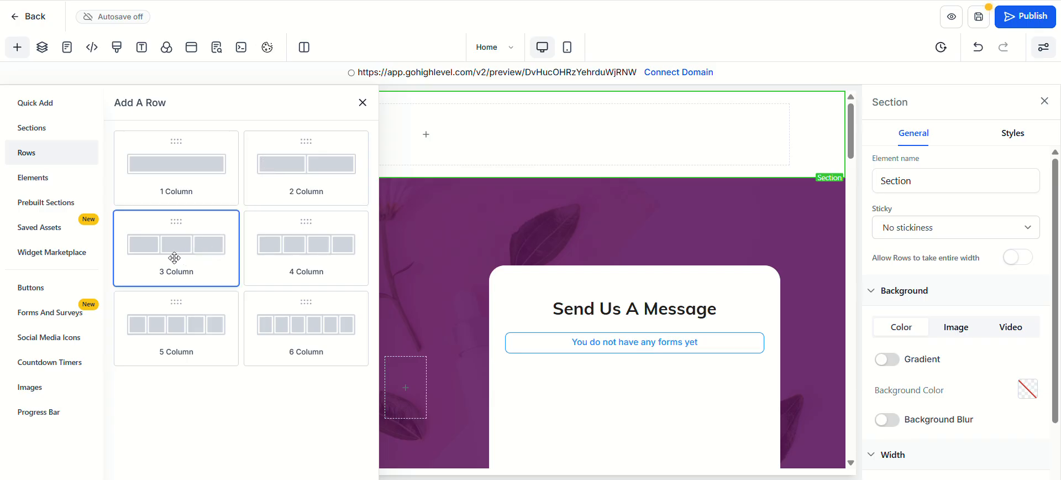
pyautogui.moveTo(175, 257); pyautogui.dragTo(448, 142)
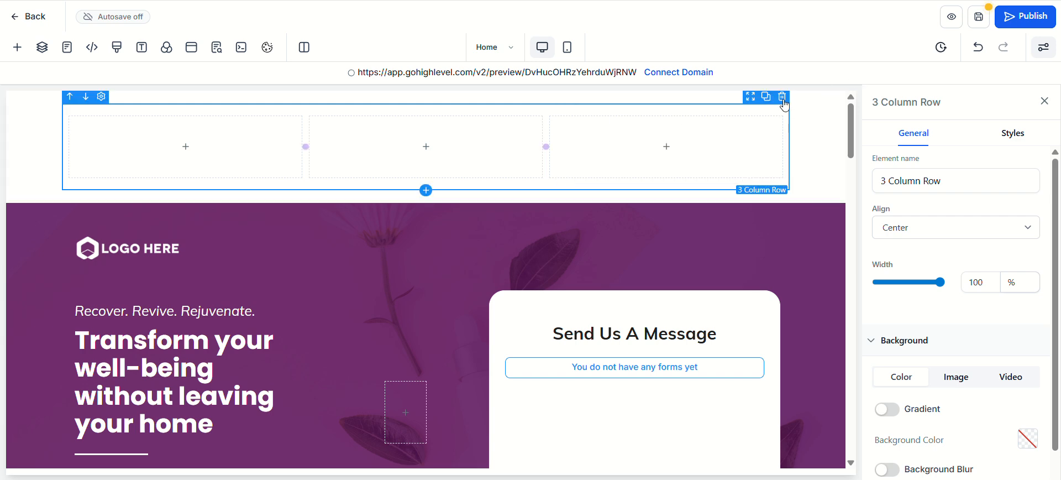
pyautogui.click(782, 99)
# Add a 1 Column row to the empty section above the hero
pyautogui.click(17, 47)
pyautogui.moveTo(177, 166); pyautogui.dragTo(436, 154)
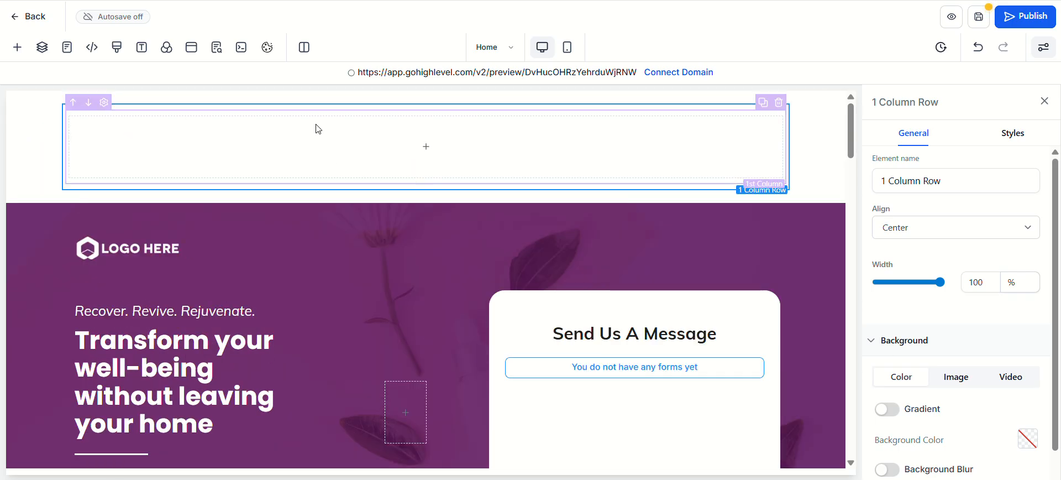
pyautogui.click(17, 47)
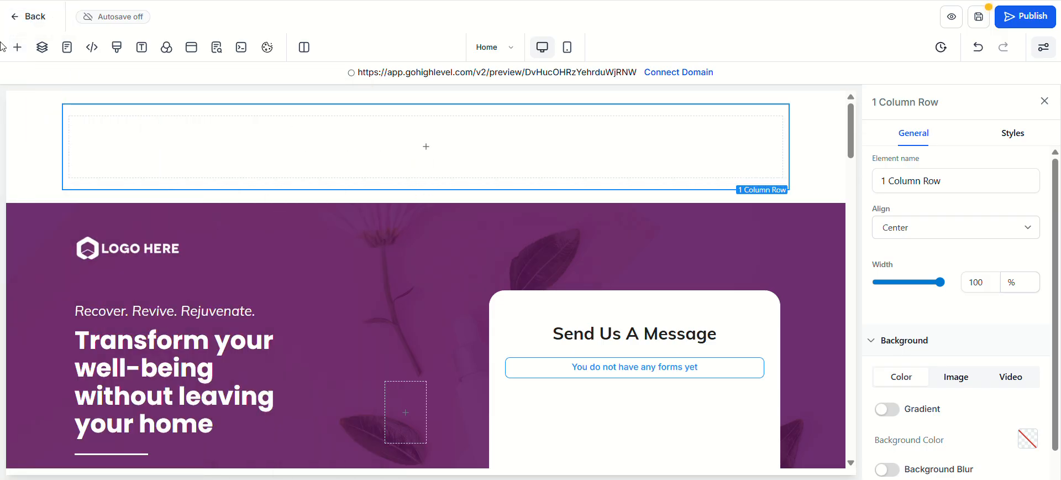
# Place a Sub-Headline element in the 1 Column row above the hero
pyautogui.click(17, 47)
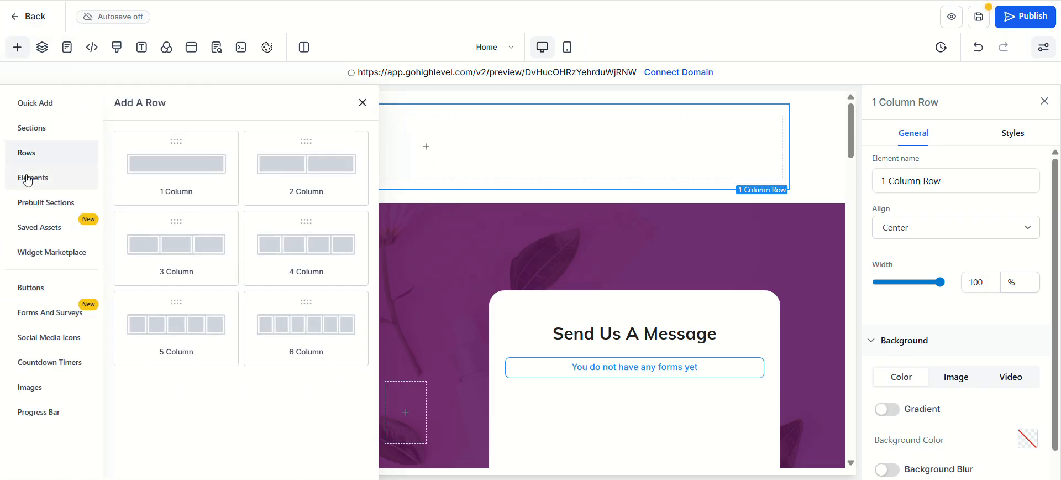
pyautogui.click(28, 180)
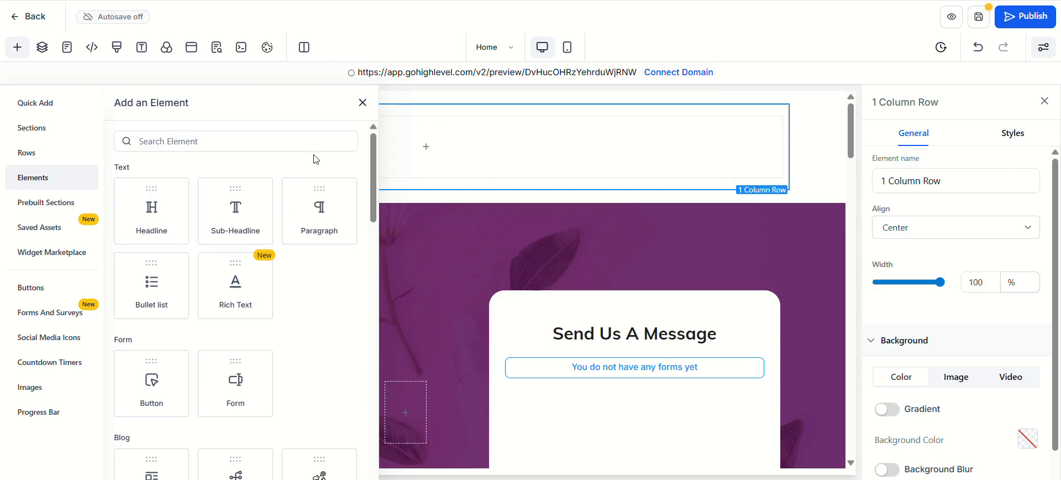
pyautogui.moveTo(243, 214); pyautogui.dragTo(488, 141)
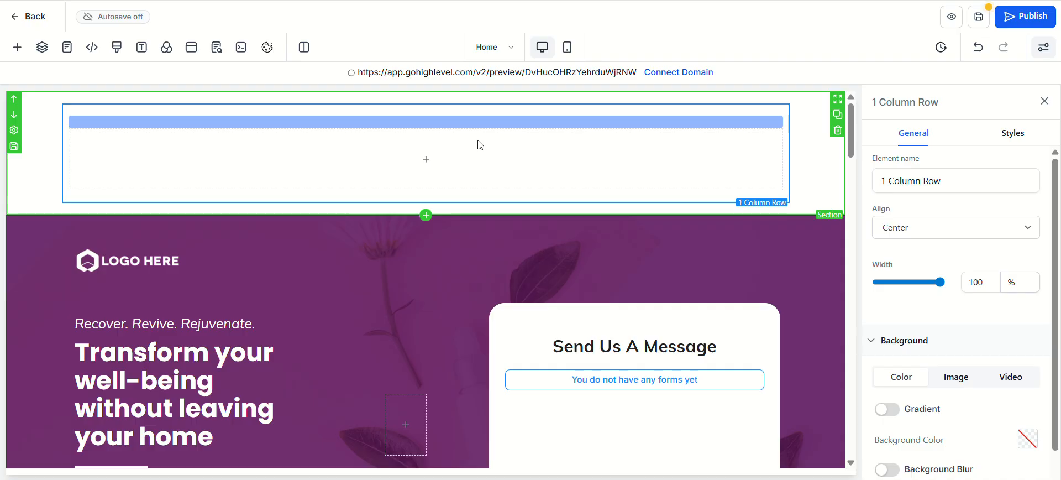
# Replace the placeholder sub-headline above the hero with "FREE Body Scrub for Couple Massage"
pyautogui.doubleClick(286, 133)
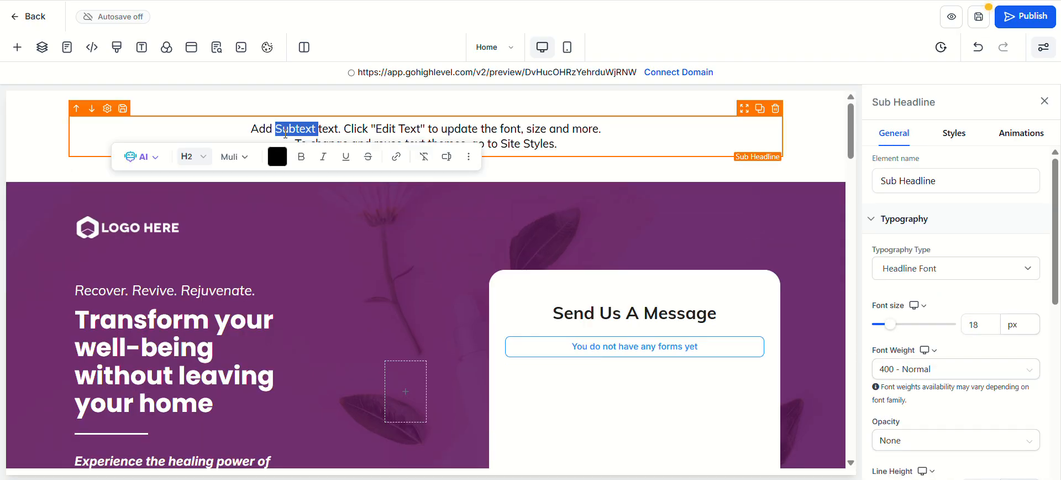
pyautogui.tripleClick(281, 129)
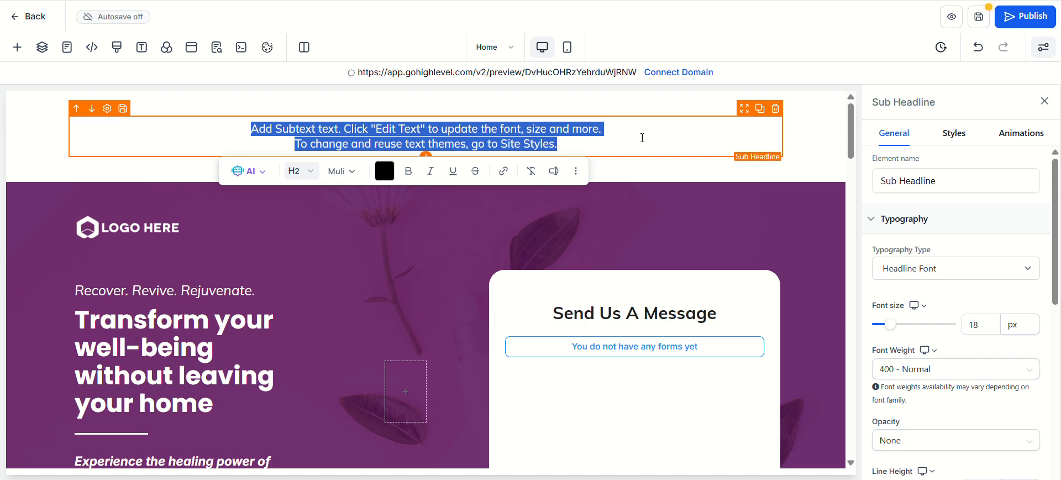
pyautogui.write('FREE')
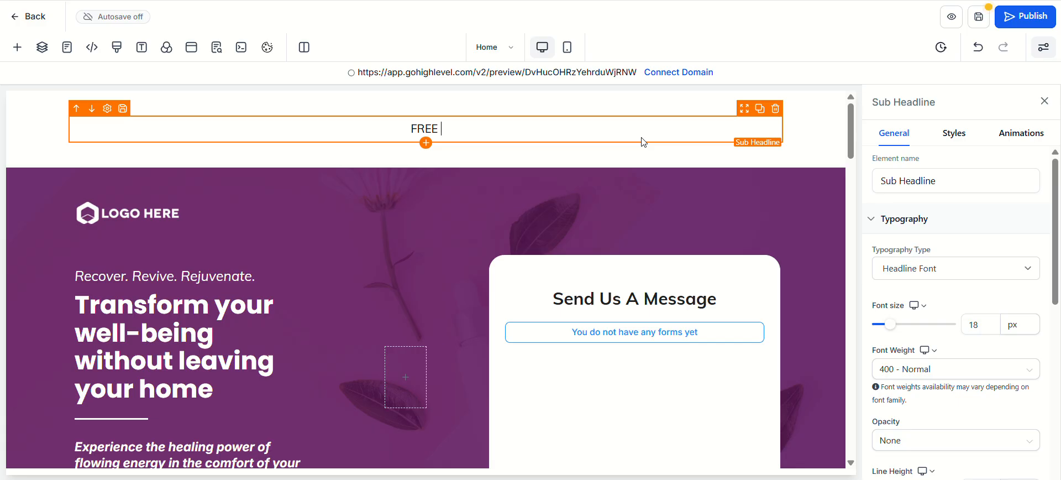
pyautogui.write('Body')
pyautogui.write(' Scrb')
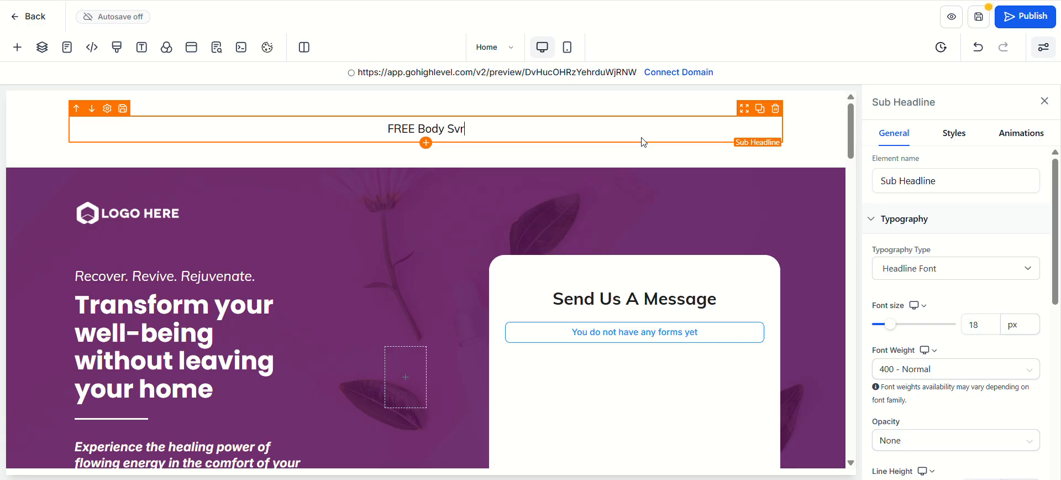
pyautogui.press('BackSpace')
pyautogui.write('ub ')
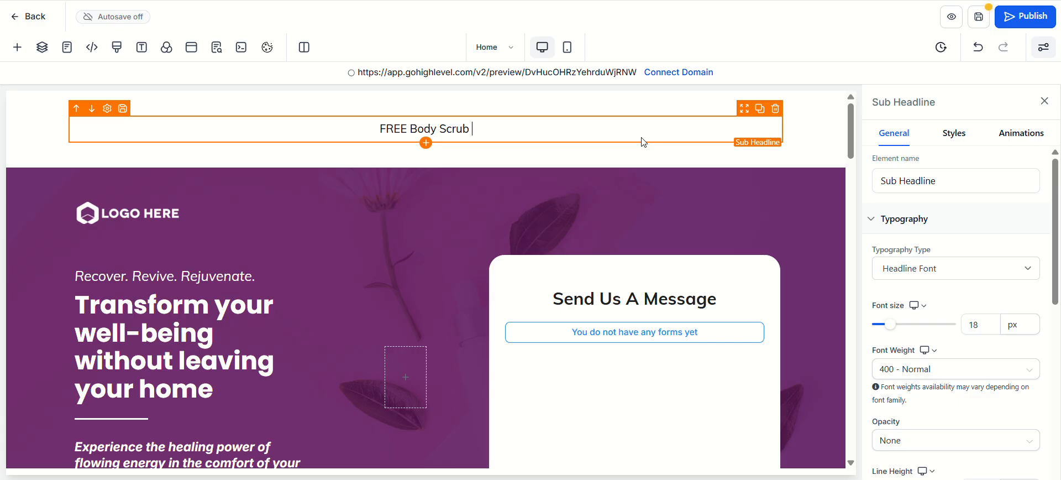
pyautogui.write('for ')
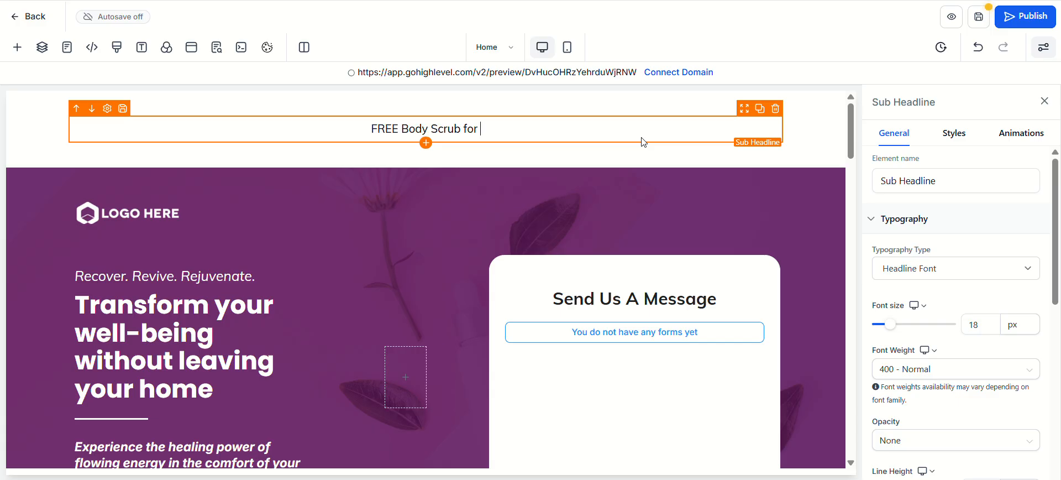
pyautogui.write('Coup')
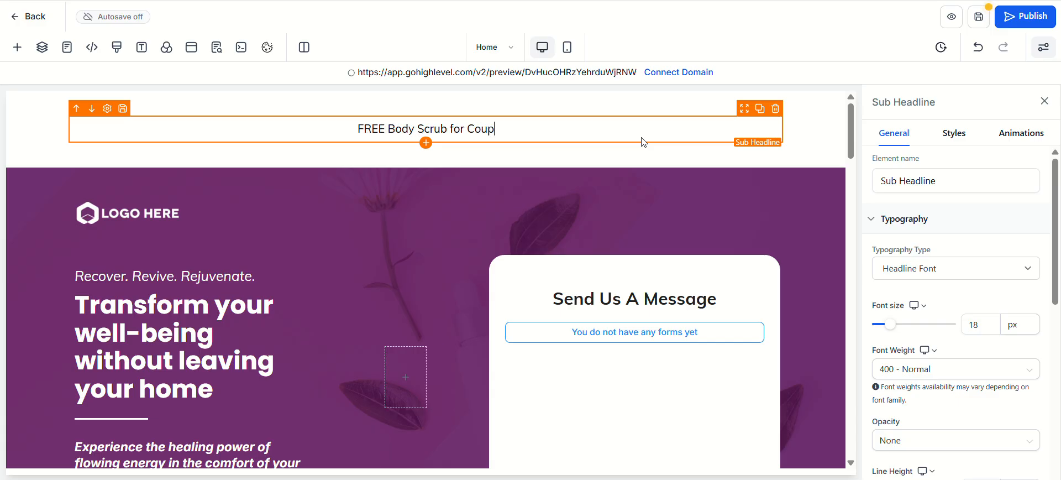
pyautogui.write('le Massage')
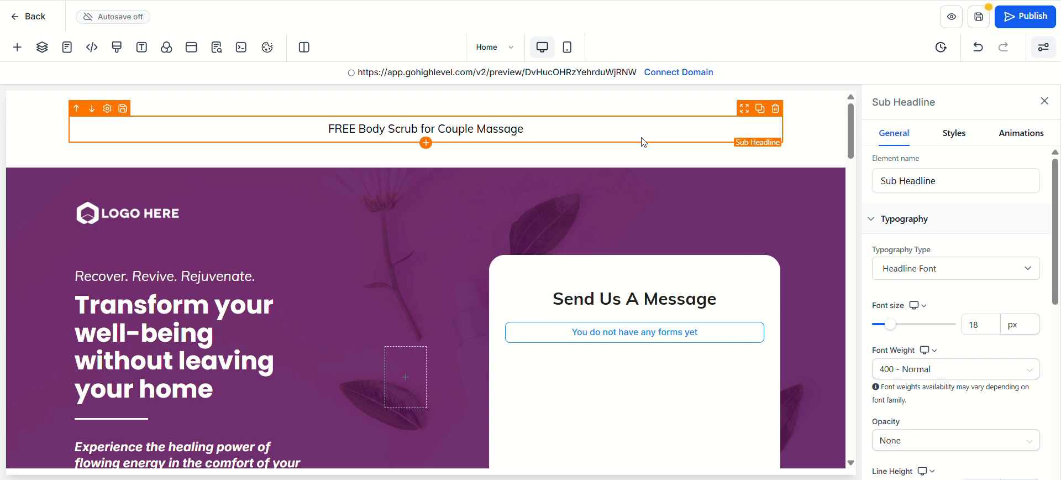
# Make the whole promotional sub-headline bold and colour it with the dark purple custom colour
pyautogui.moveTo(324, 132); pyautogui.dragTo(552, 123)
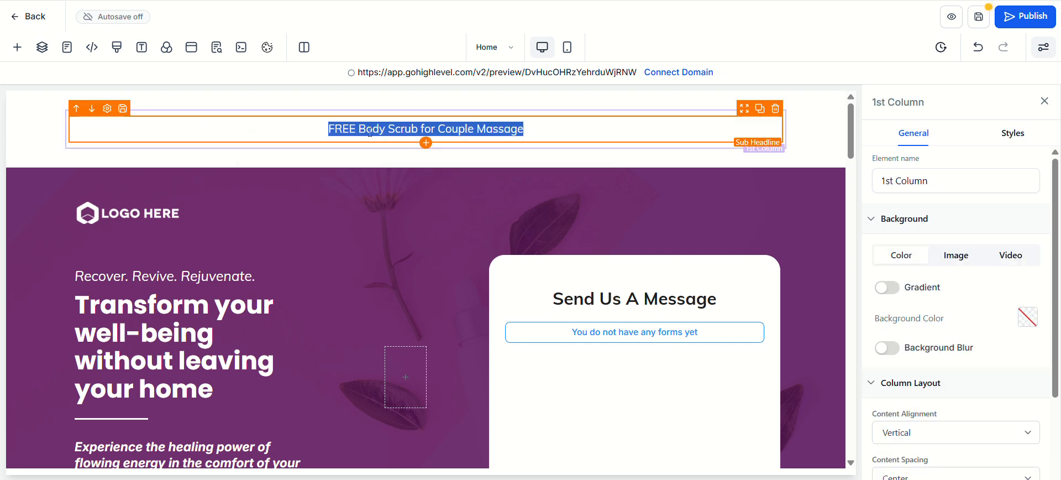
pyautogui.click(301, 132)
pyautogui.moveTo(302, 131); pyautogui.dragTo(602, 130)
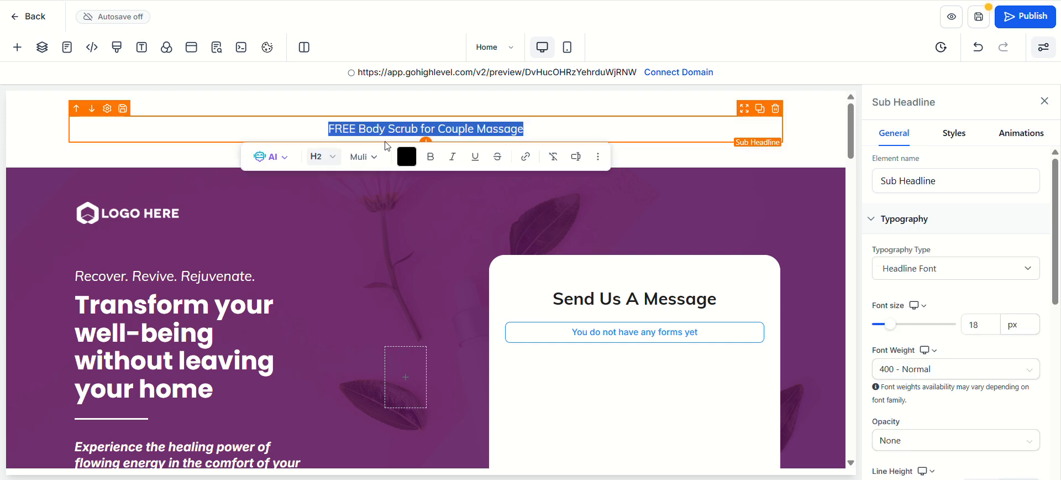
pyautogui.click(431, 156)
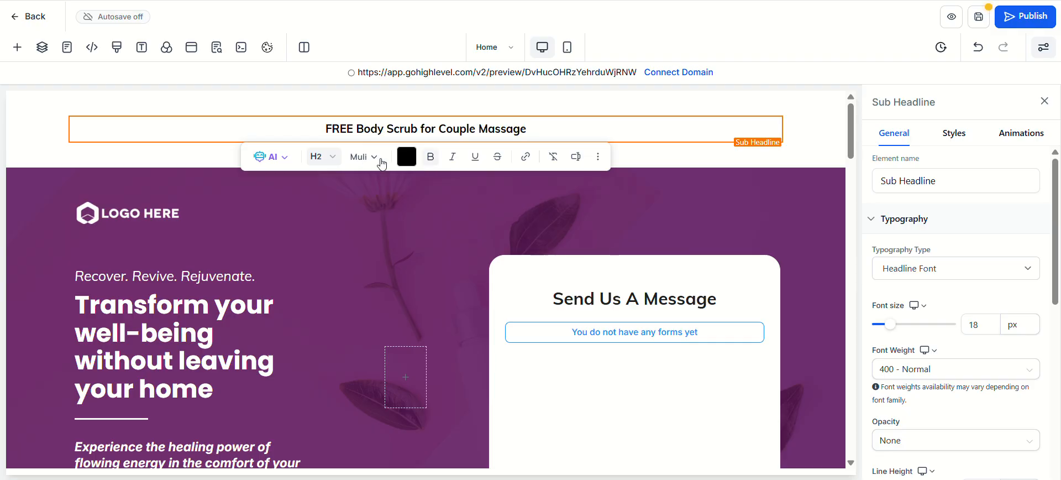
pyautogui.click(407, 156)
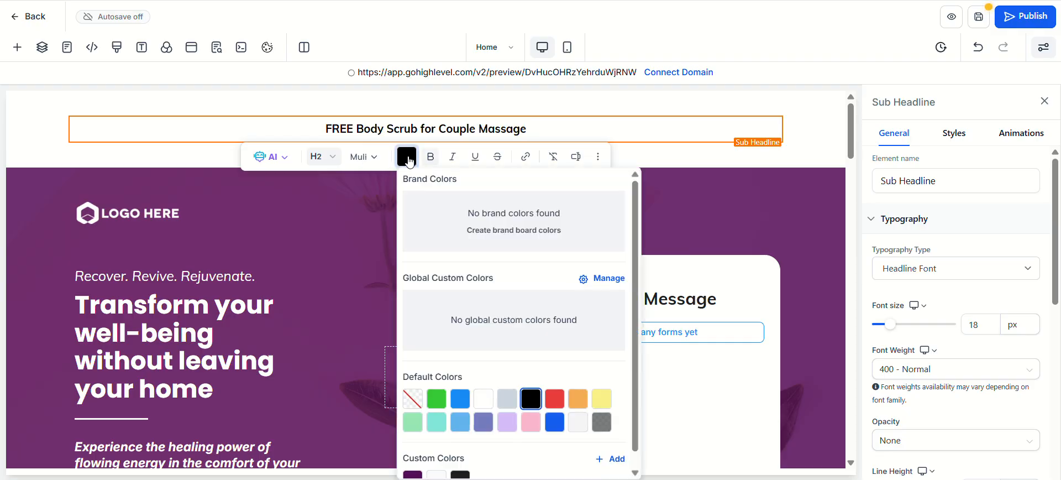
pyautogui.scroll(-1, 412, 458)
pyautogui.click(410, 463)
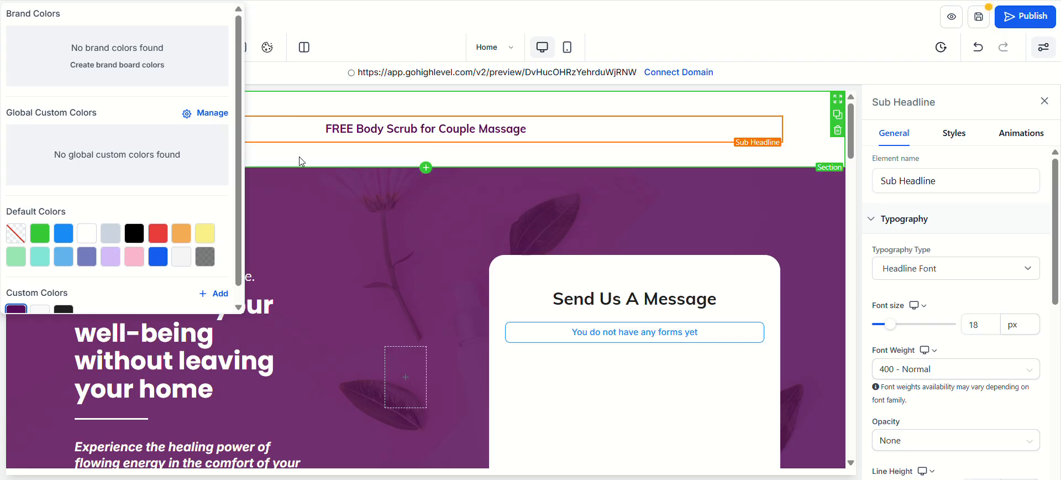
pyautogui.click(319, 161)
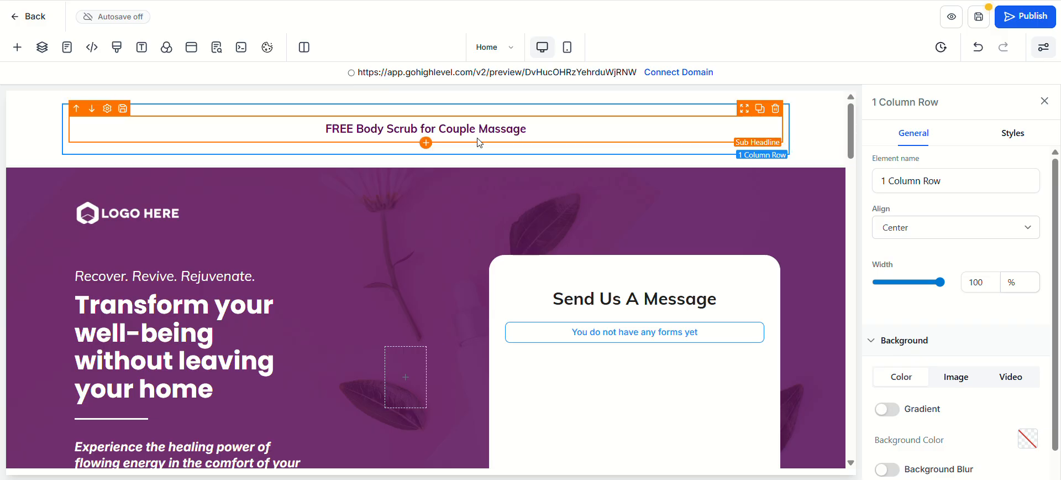
# Set the promotional sub-headline's font size to 22 px
pyautogui.click(509, 130)
pyautogui.click(541, 132)
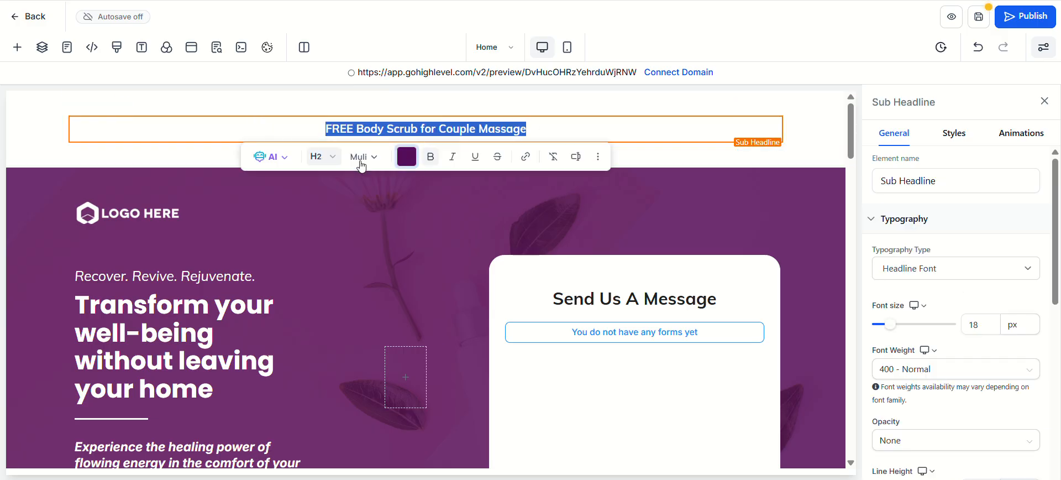
pyautogui.moveTo(992, 325); pyautogui.dragTo(945, 327)
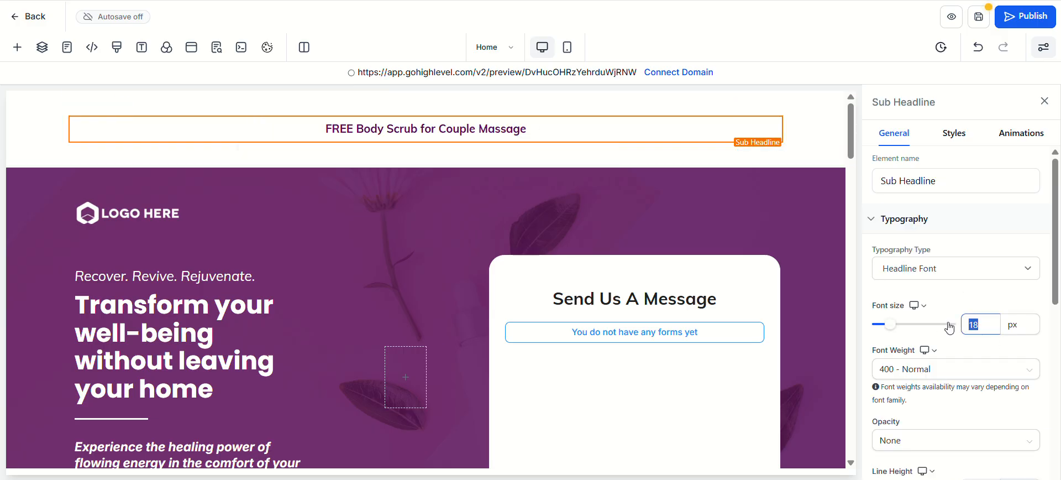
pyautogui.write('22')
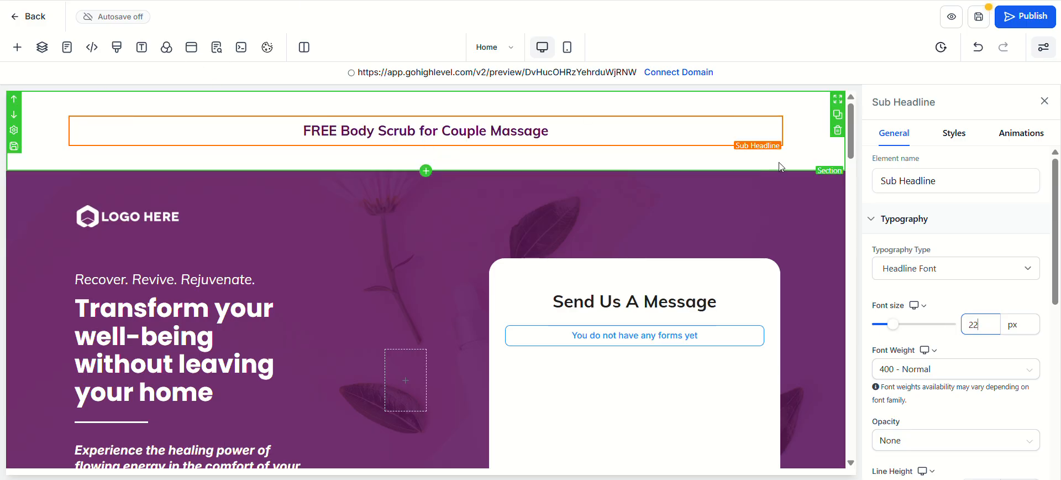
pyautogui.click(608, 135)
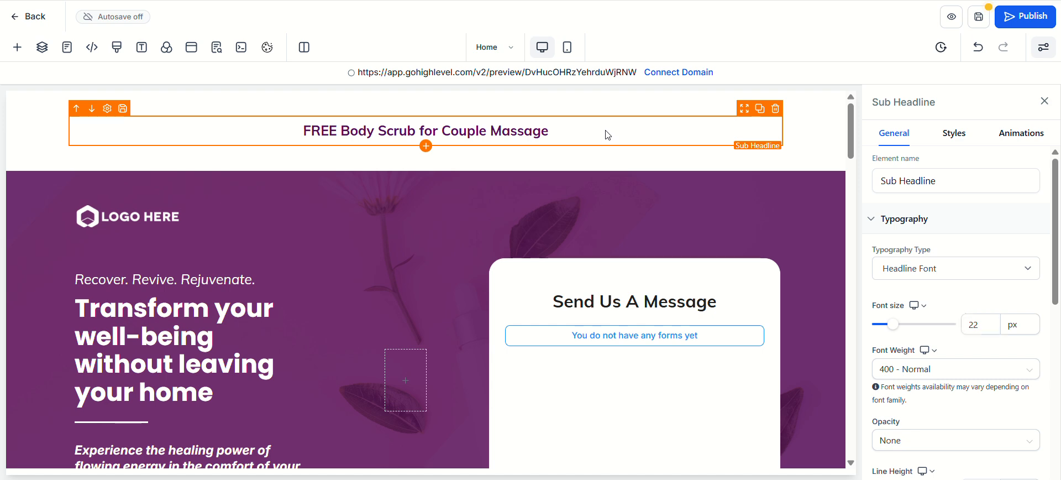
# Set the top and bottom padding of the promotional section above the hero to 0 px
pyautogui.click(694, 102)
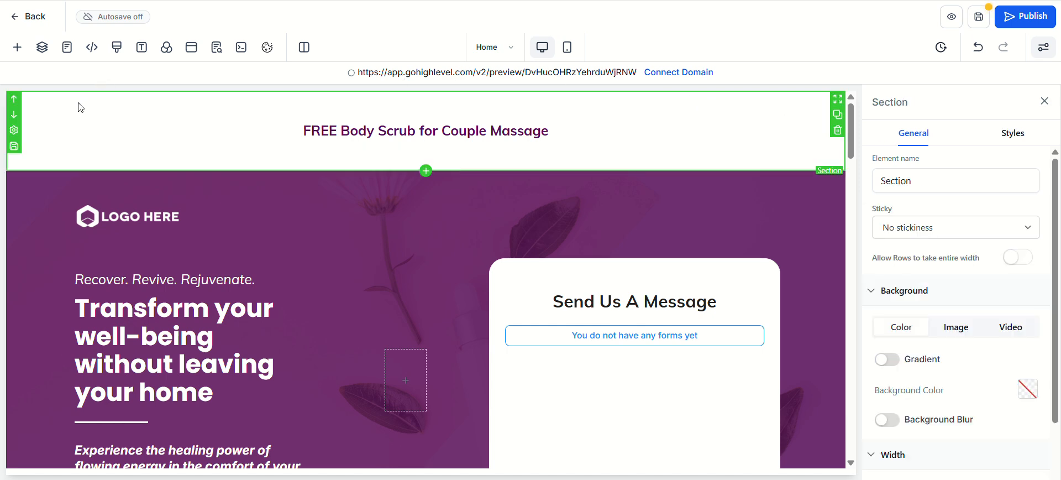
pyautogui.click(1016, 136)
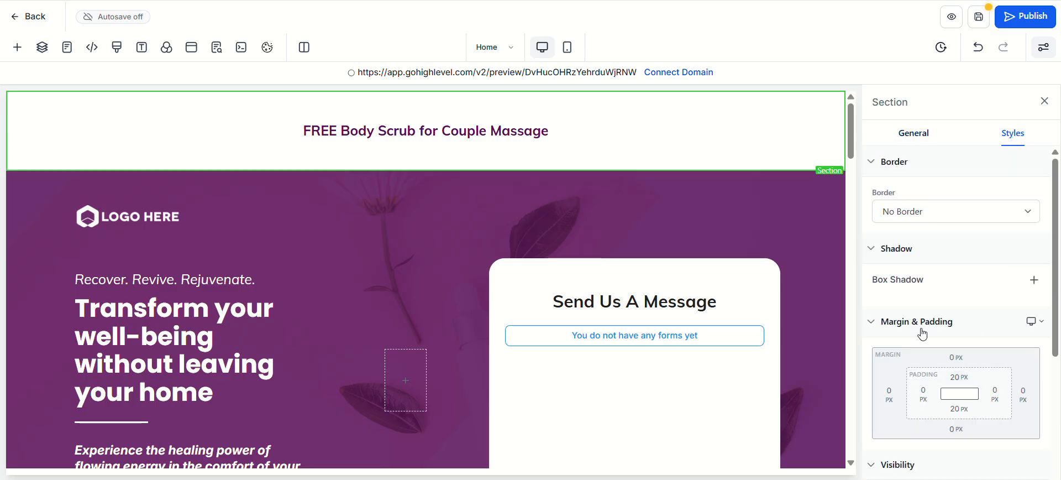
pyautogui.click(960, 379)
pyautogui.click(961, 380)
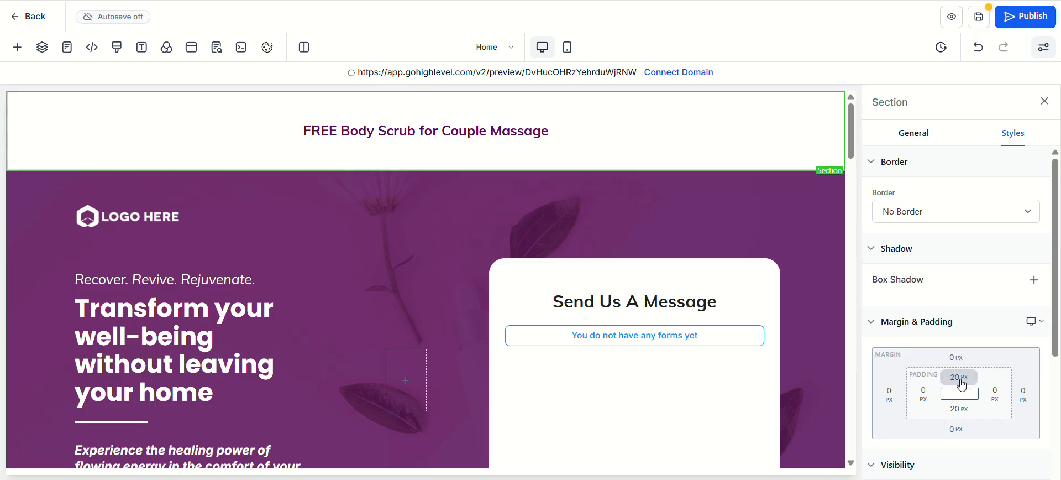
pyautogui.click(961, 381)
pyautogui.click(888, 302)
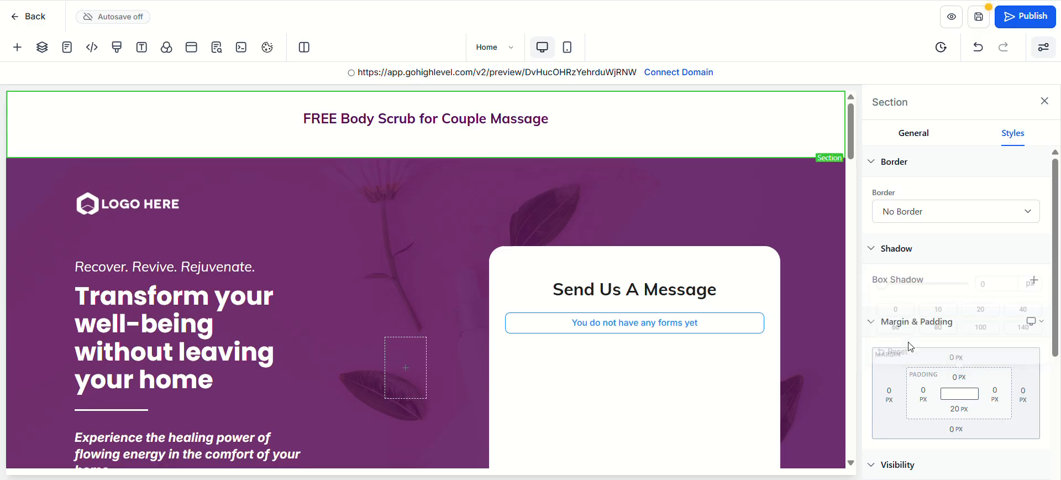
pyautogui.click(959, 408)
pyautogui.click(895, 338)
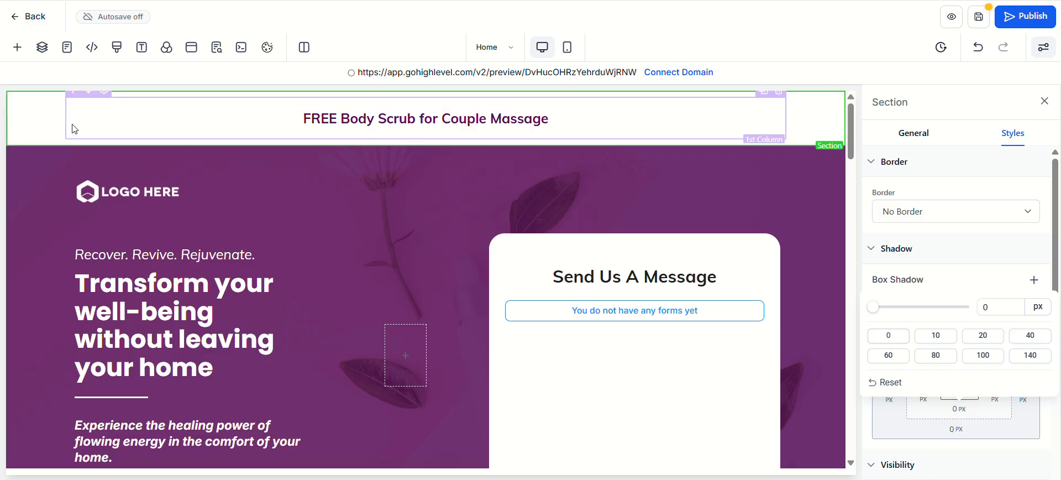
# Set the top and bottom padding of the promotional section's 1 Column Row to 0 px
pyautogui.click(745, 146)
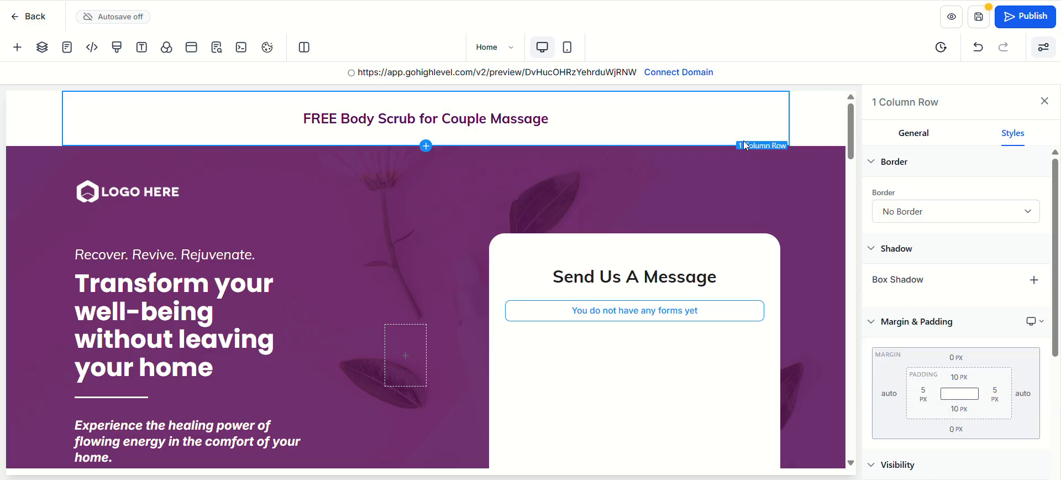
pyautogui.click(959, 377)
pyautogui.click(896, 305)
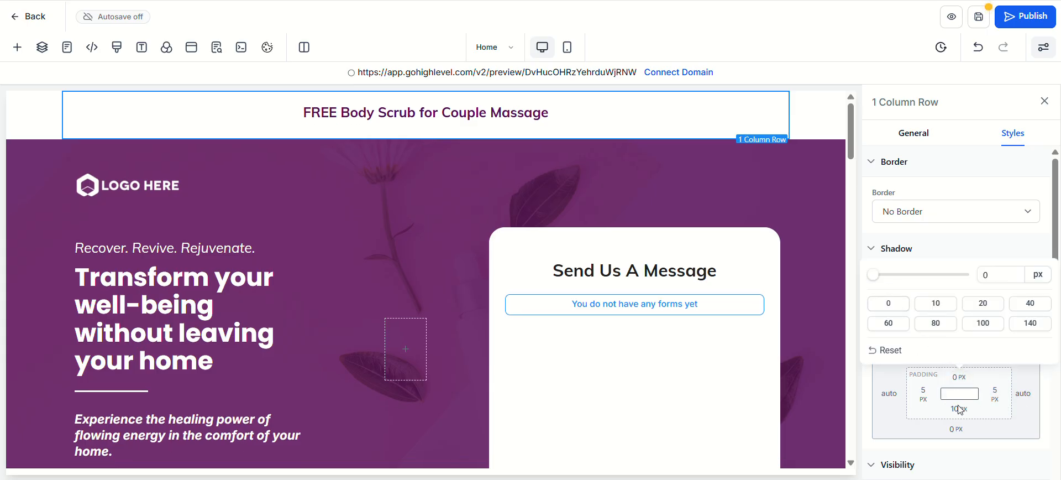
pyautogui.click(959, 408)
pyautogui.click(898, 336)
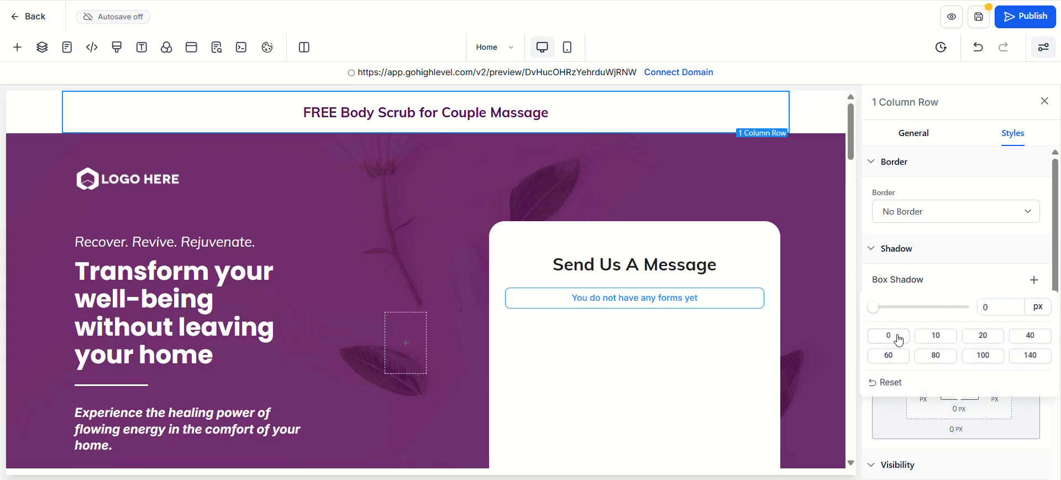
# Set the promotional sub-headline's top and bottom padding to 0 px, keeping the hero section below in place
pyautogui.click(174, 115)
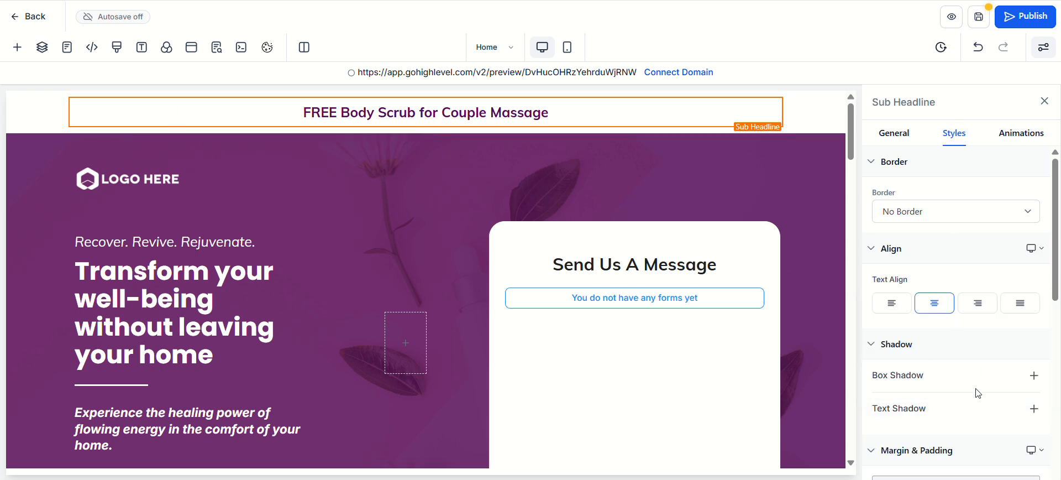
pyautogui.scroll(-4, 977, 393)
pyautogui.click(959, 297)
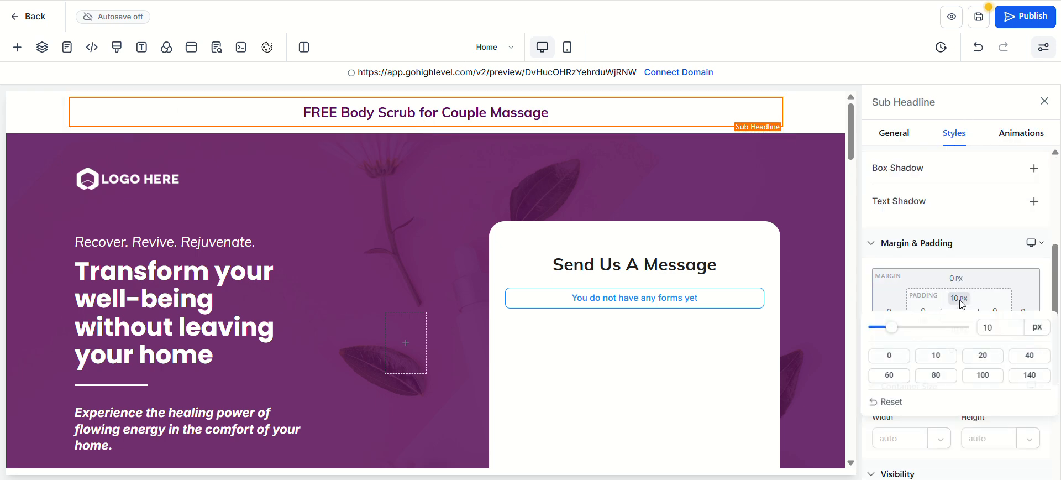
pyautogui.click(894, 362)
pyautogui.click(1005, 261)
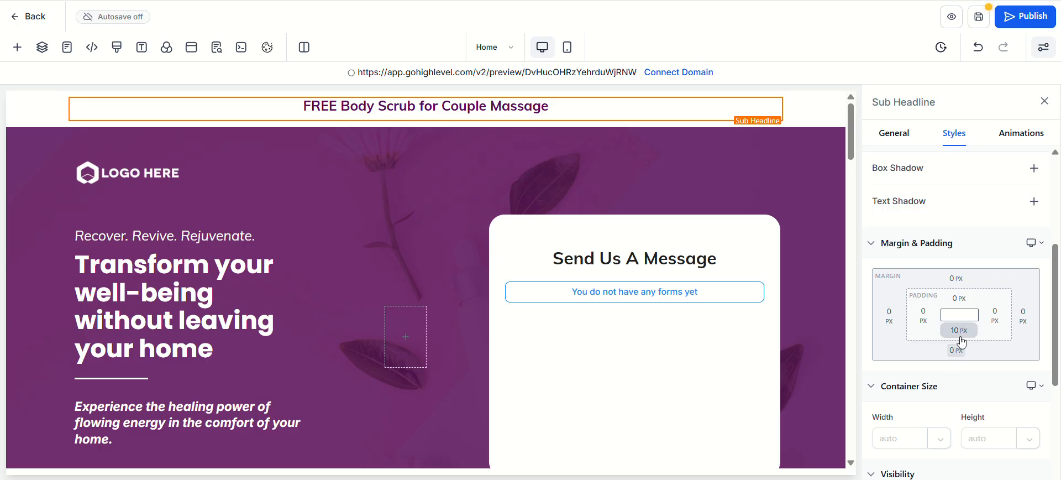
pyautogui.click(960, 338)
pyautogui.click(885, 393)
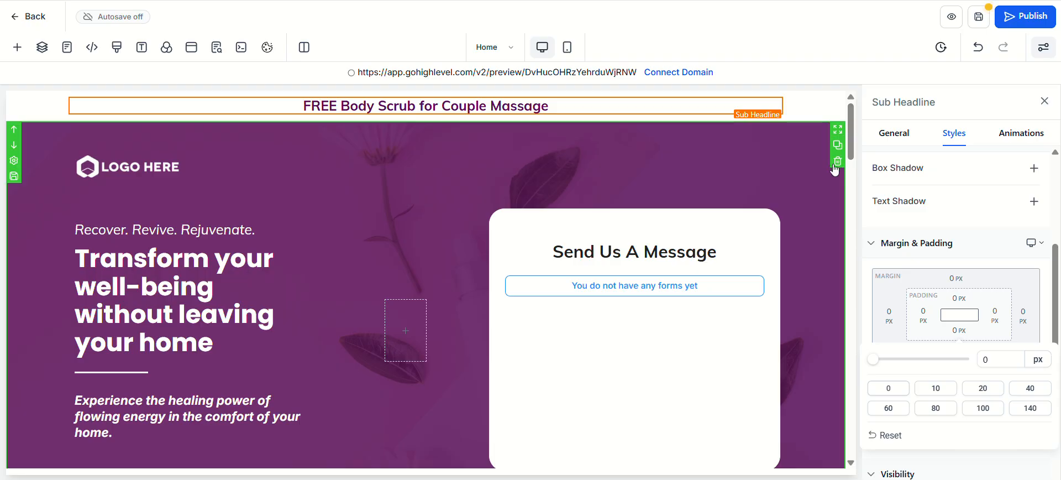
pyautogui.click(835, 164)
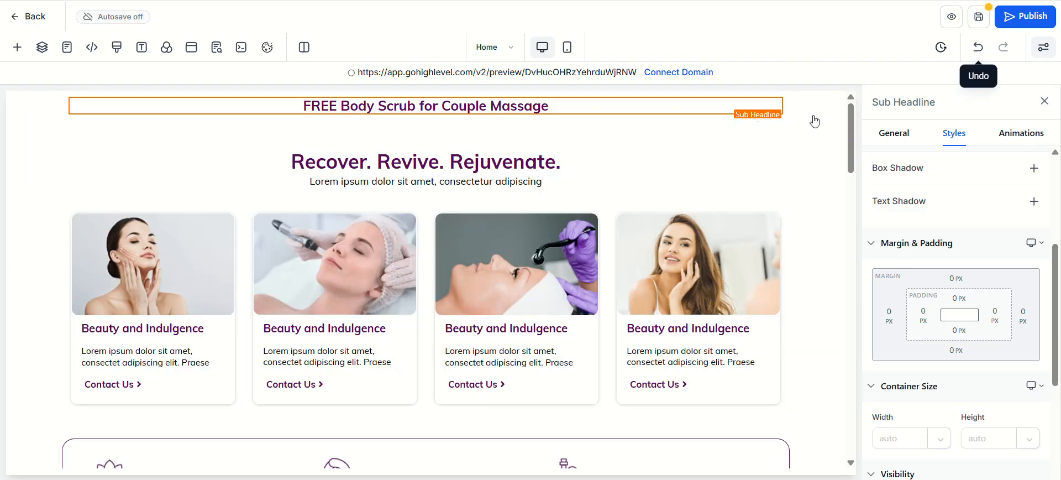
pyautogui.hotkey('ctrl', 'z')
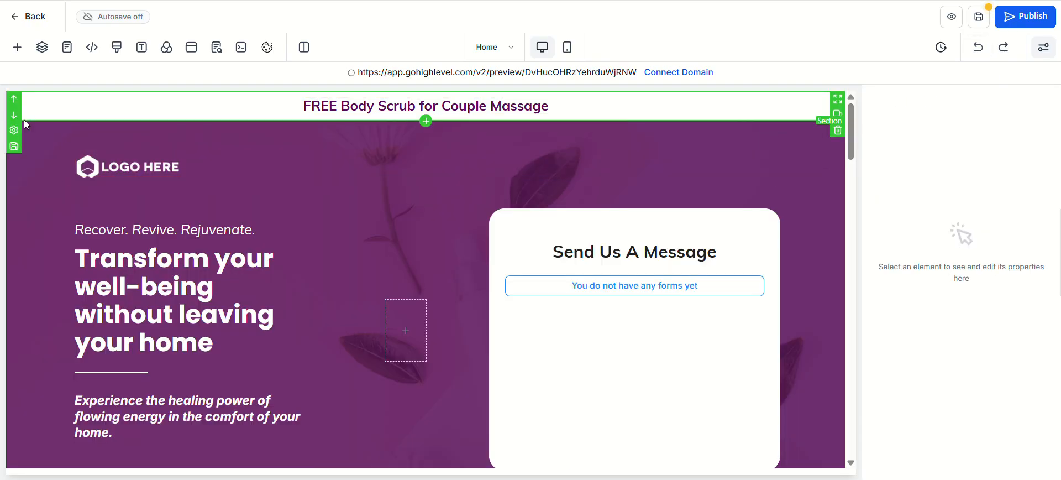
# Set the top and bottom padding of the column holding the promotional sub-headline to 0 px
pyautogui.click(249, 117)
pyautogui.click(249, 117)
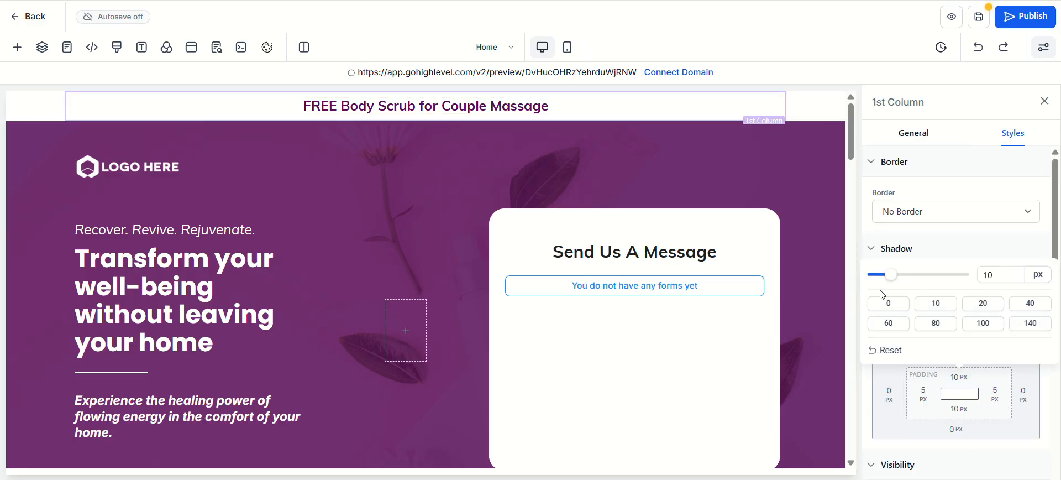
pyautogui.click(887, 303)
pyautogui.click(963, 415)
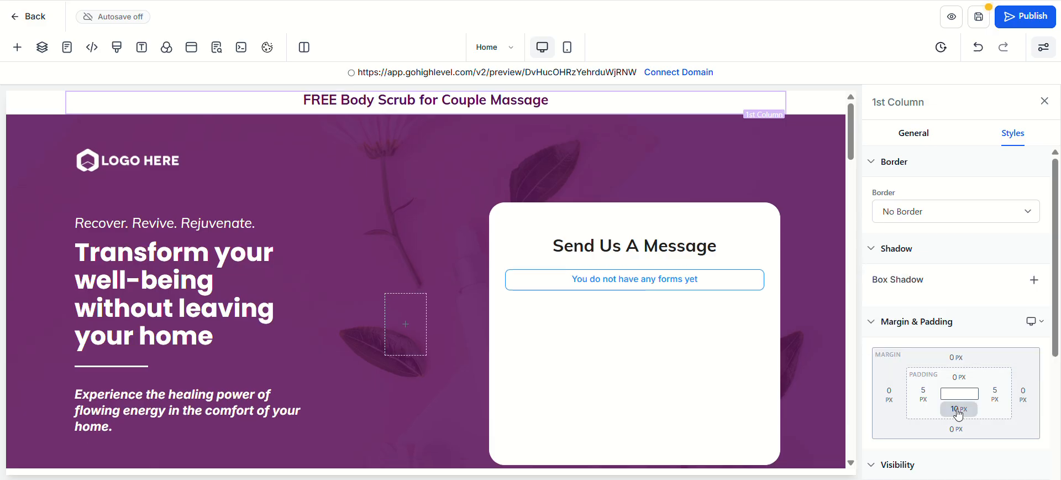
pyautogui.click(888, 335)
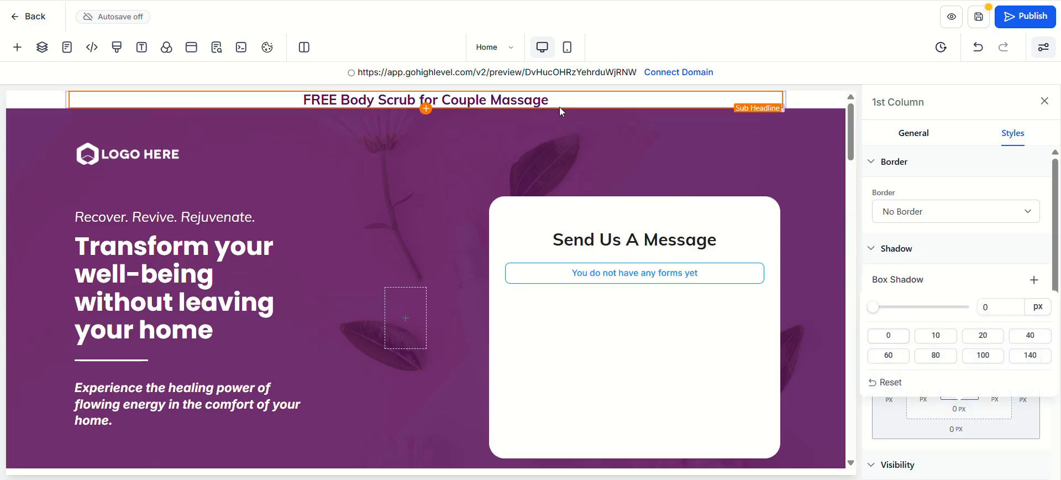
# Extend the promotional sub-headline to read "FREE Body Scrub for Couple Massage. Use Promo Code: Couple2025"
pyautogui.click(570, 106)
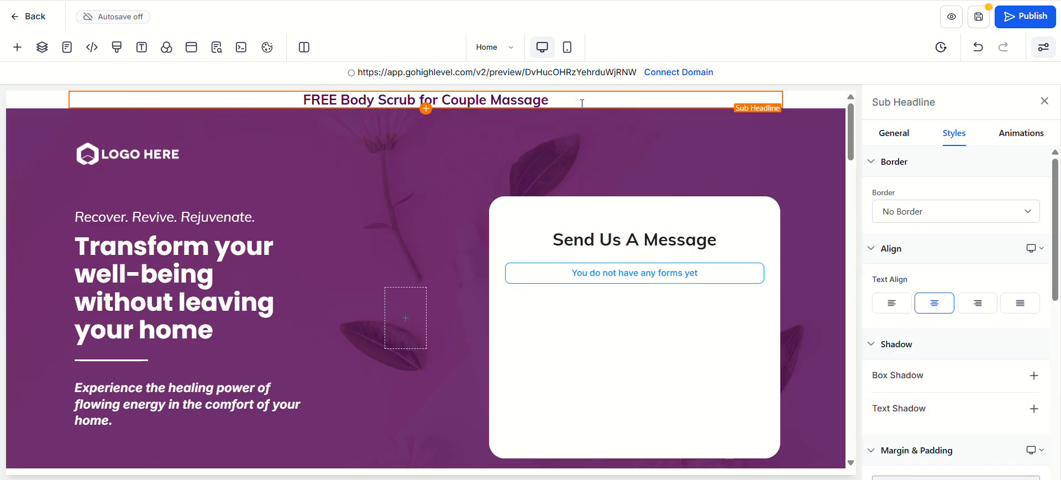
pyautogui.write('! Us')
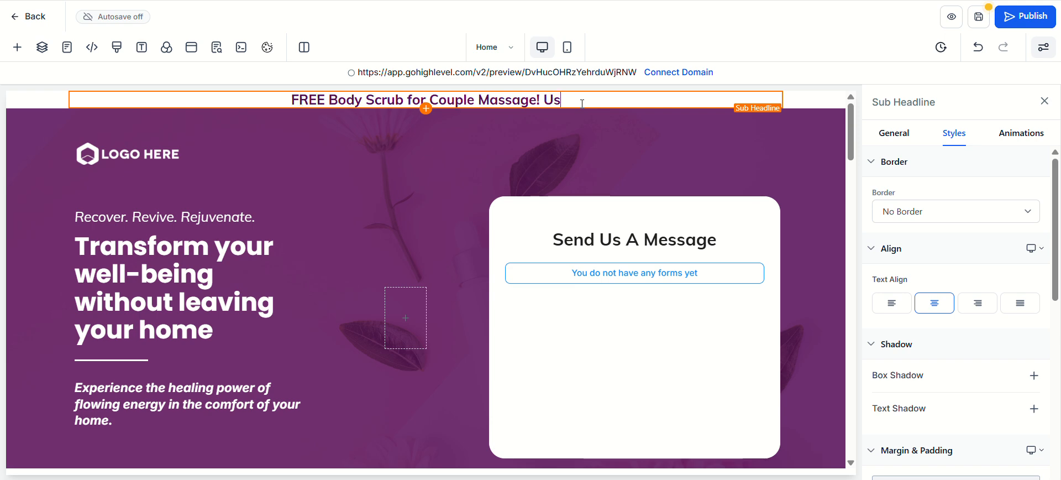
pyautogui.press('BackSpace')
pyautogui.press('BackSpace')
pyautogui.press('BackSpace')
pyautogui.press('BackSpace')
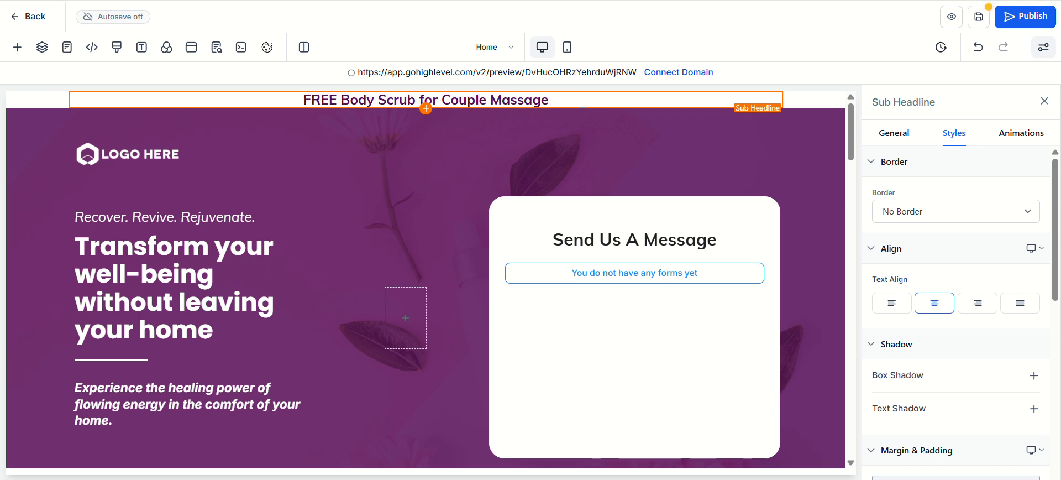
pyautogui.write('. Use')
pyautogui.press('BackSpace')
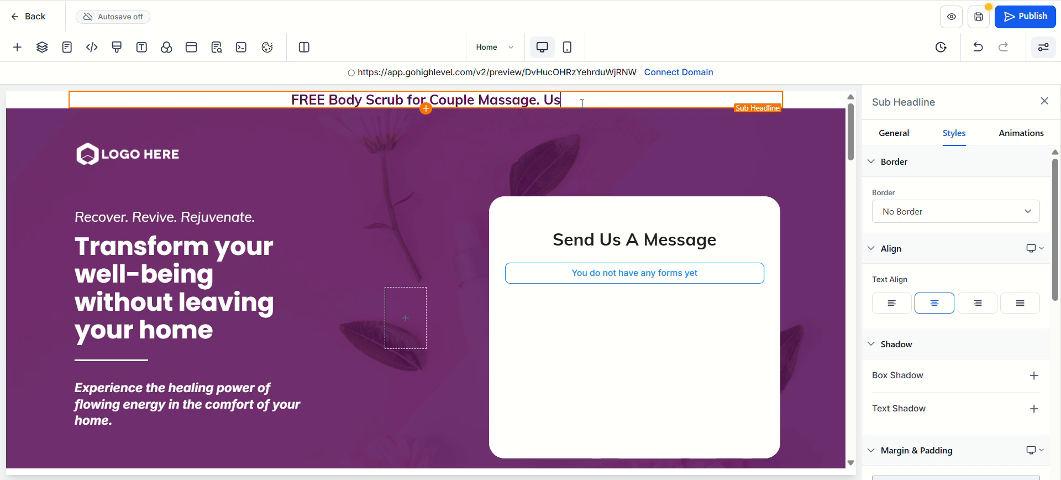
pyautogui.write('e Promo Codee')
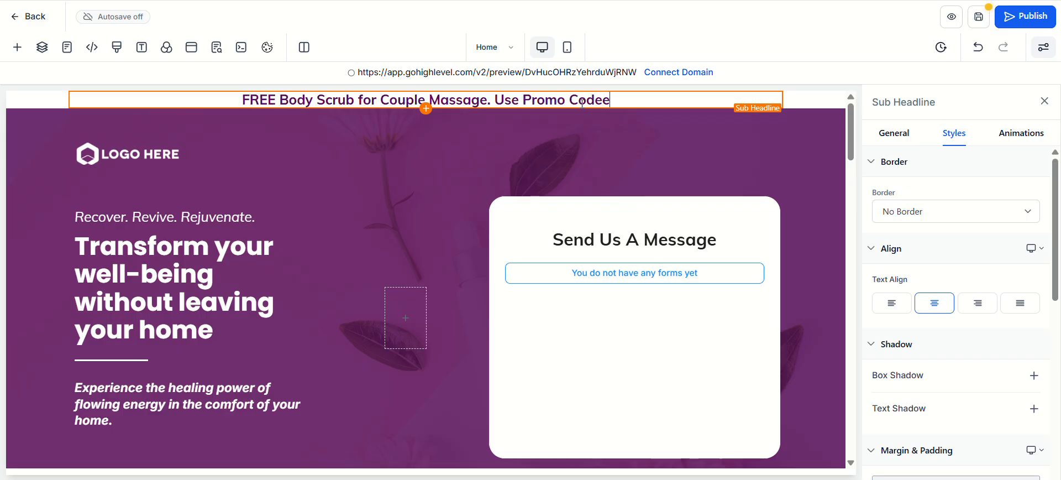
pyautogui.press('BackSpace')
pyautogui.write(':')
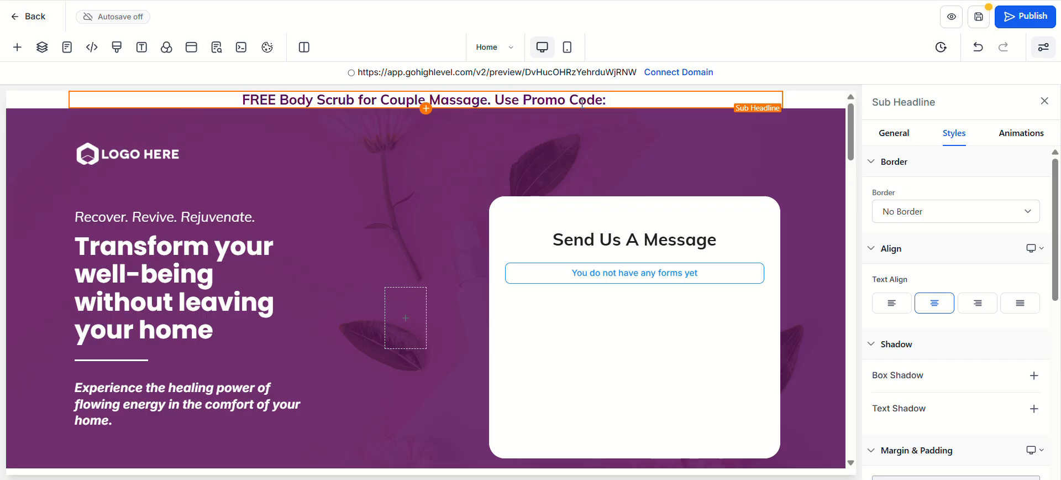
pyautogui.write(' C')
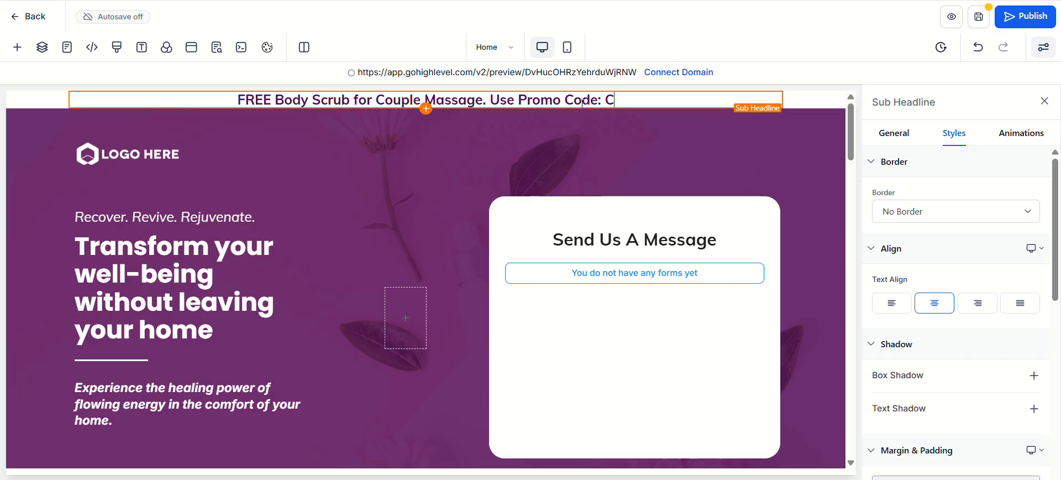
pyautogui.write('ouple2')
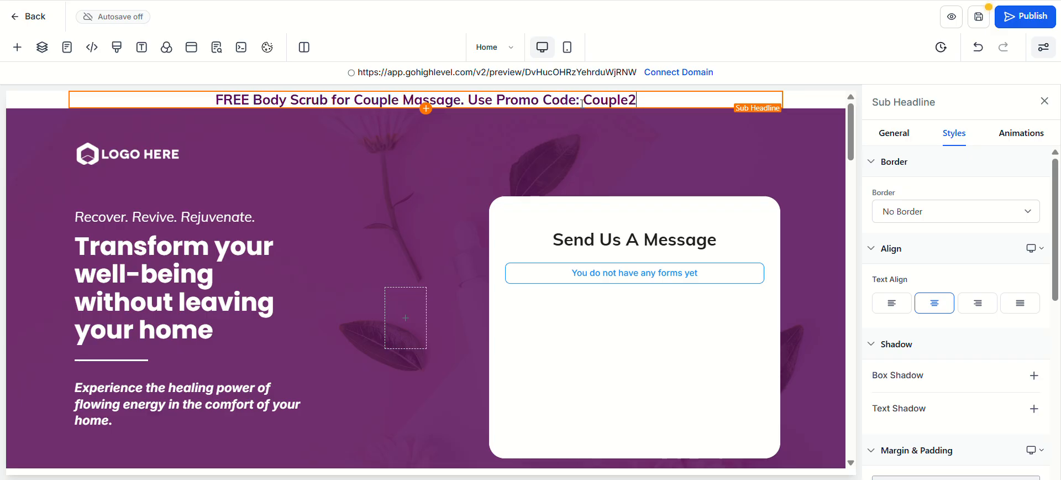
pyautogui.write('025')
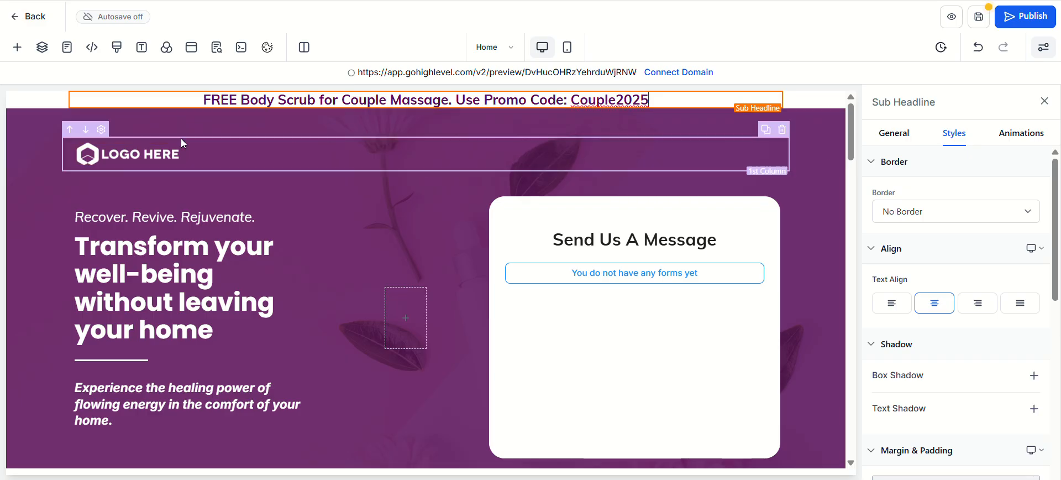
pyautogui.click(44, 248)
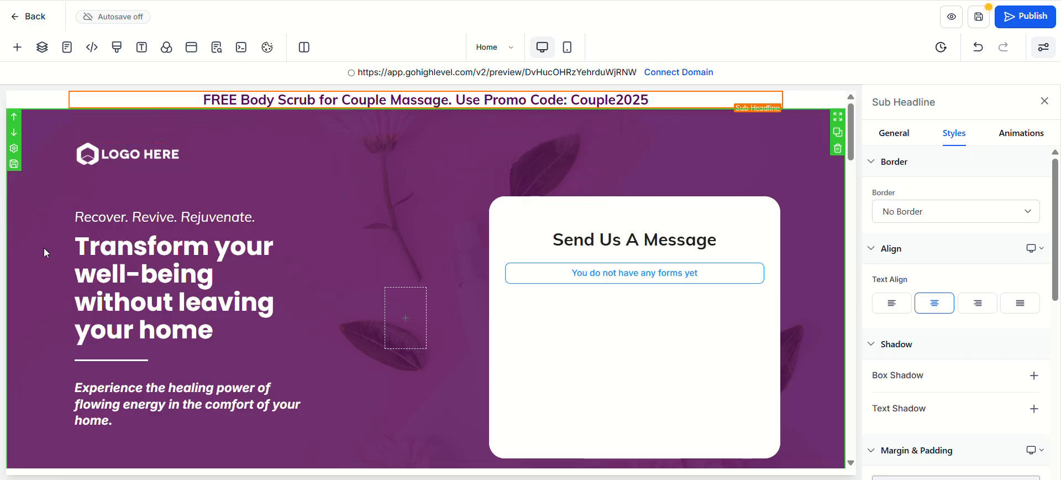
pyautogui.click(45, 247)
# Look through the entrance animation options available for the promotional sub-headline
pyautogui.click(199, 99)
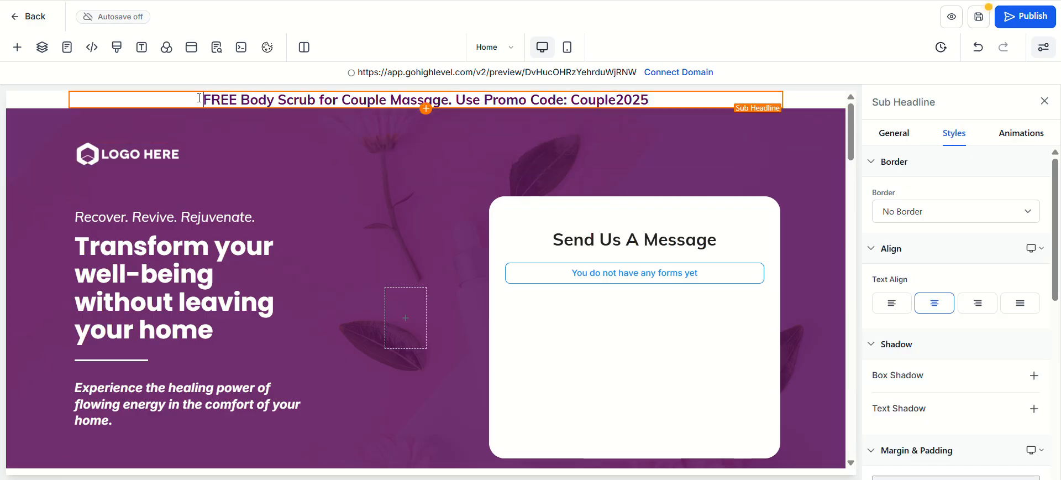
pyautogui.moveTo(199, 99); pyautogui.dragTo(649, 100)
pyautogui.click(1020, 134)
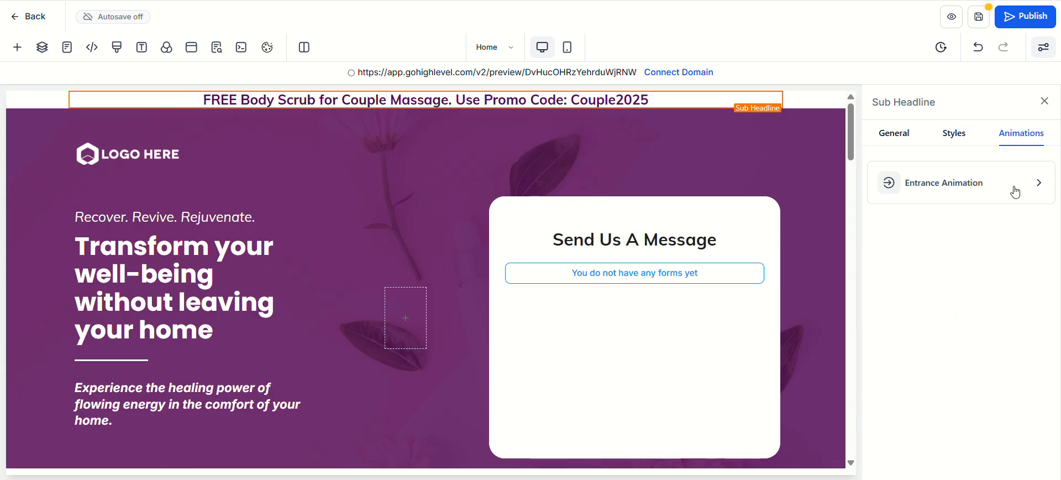
pyautogui.click(1015, 192)
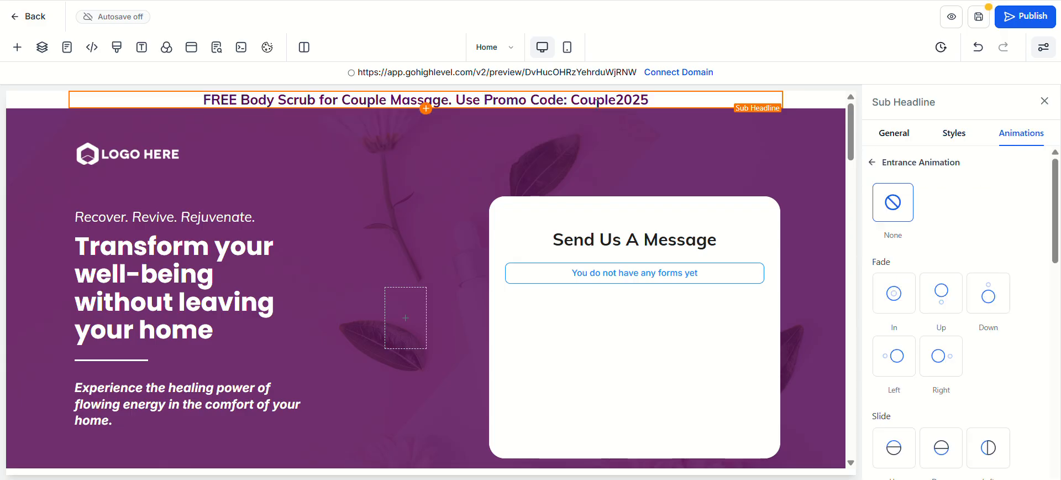
pyautogui.moveTo(693, 100); pyautogui.dragTo(185, 104)
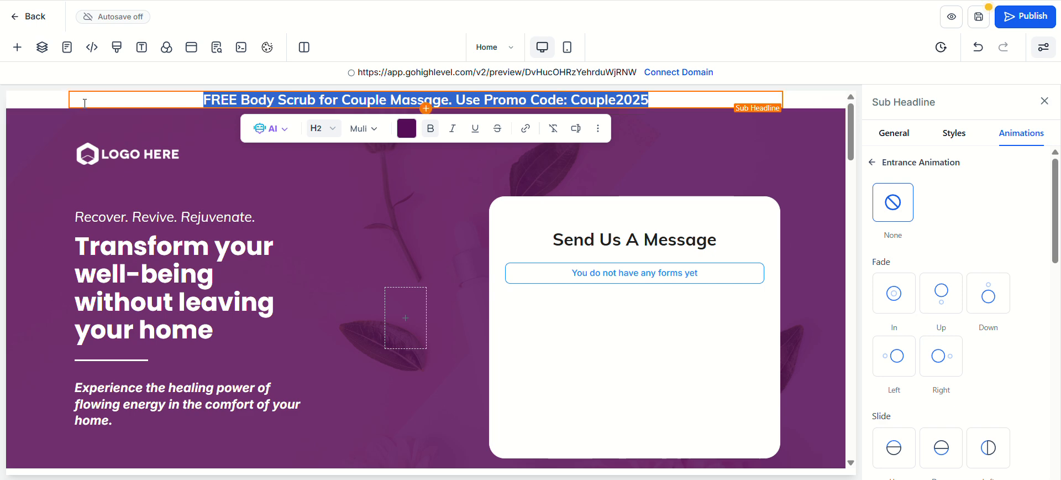
pyautogui.click(189, 99)
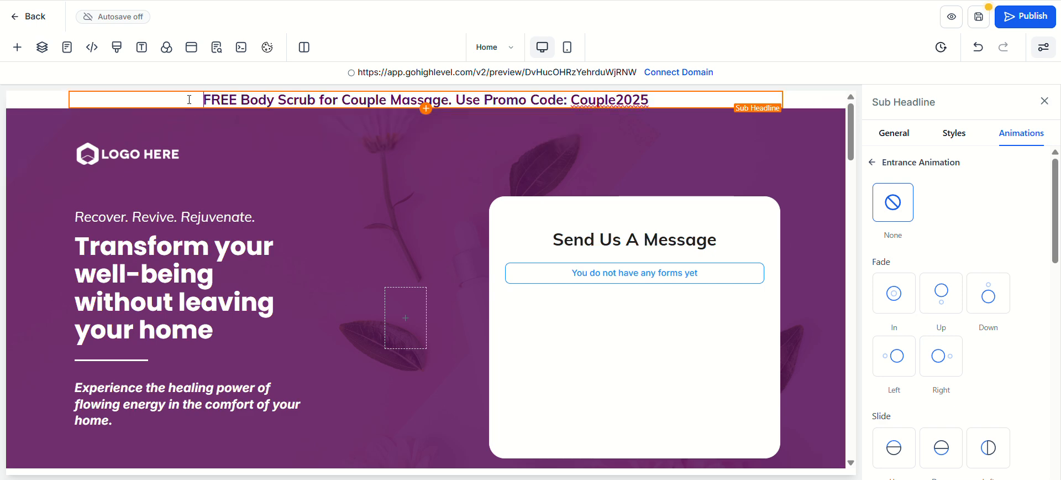
pyautogui.moveTo(189, 100); pyautogui.dragTo(657, 100)
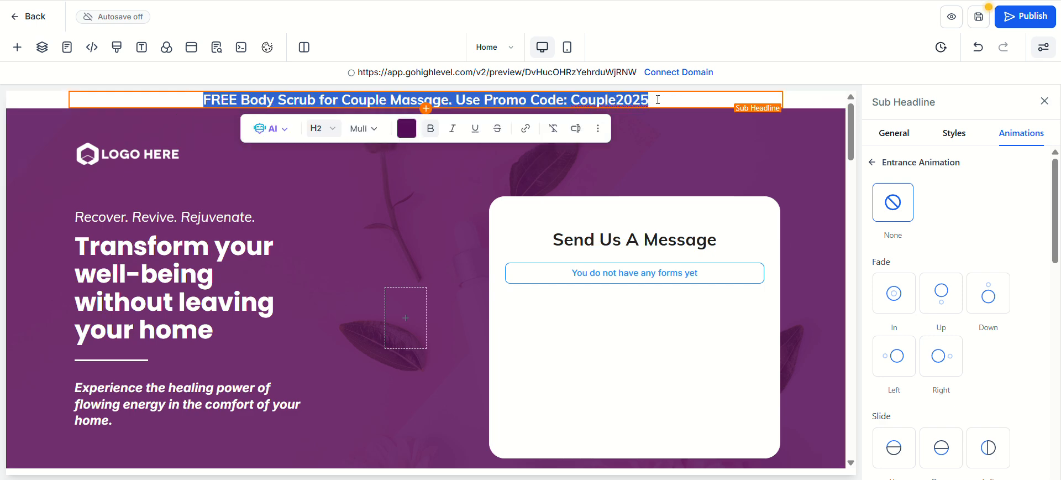
pyautogui.click(605, 98)
pyautogui.moveTo(590, 97); pyautogui.dragTo(166, 114)
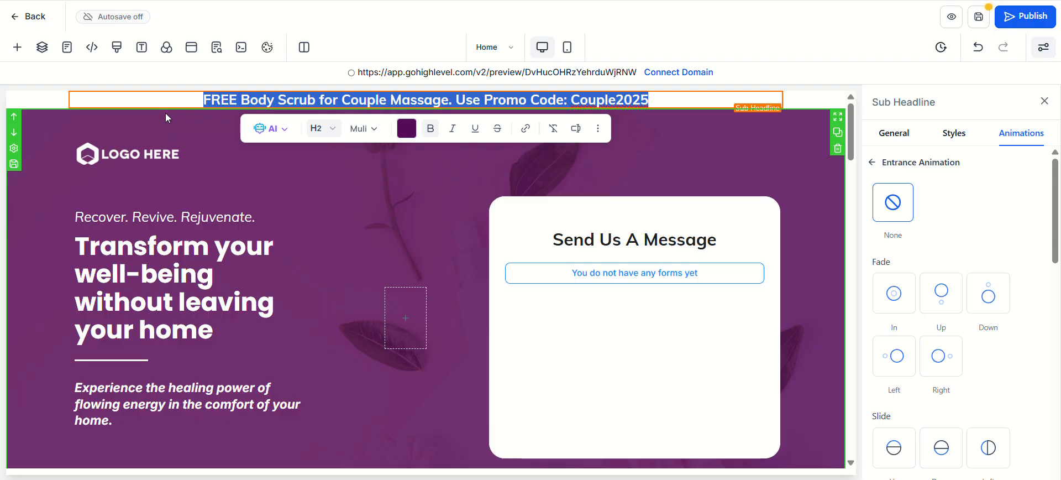
pyautogui.scroll(-5, 1001, 431)
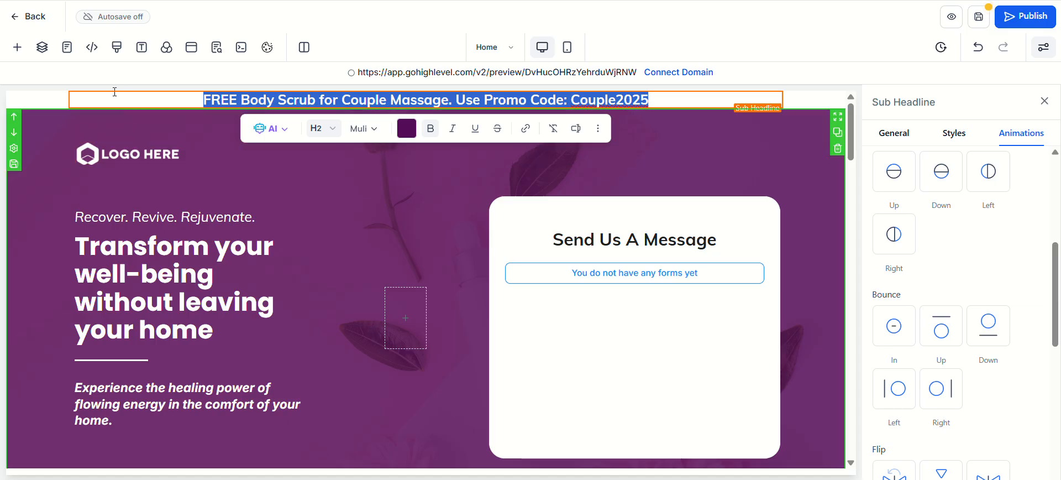
pyautogui.click(712, 101)
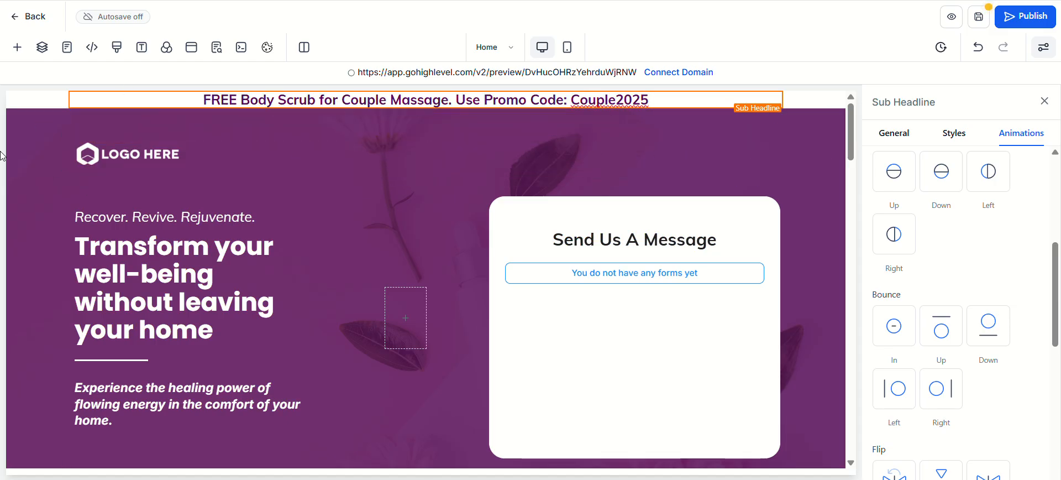
# Set the promotional section's background color to the default yellow
pyautogui.click(28, 193)
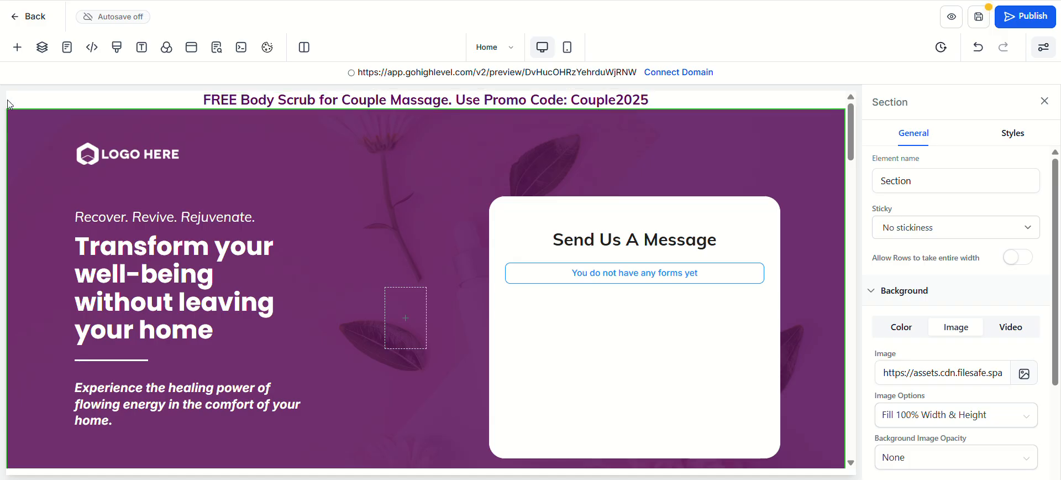
pyautogui.click(901, 327)
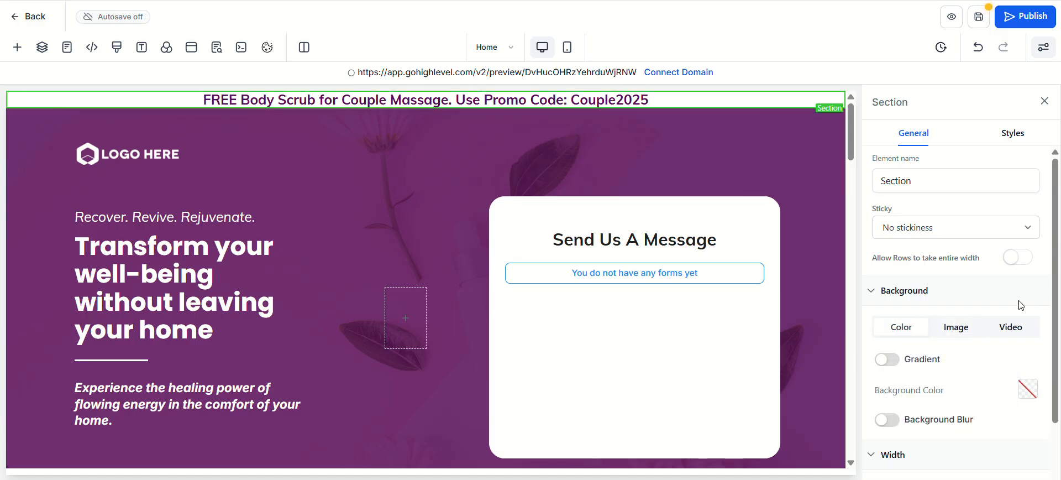
pyautogui.scroll(-2, 916, 247)
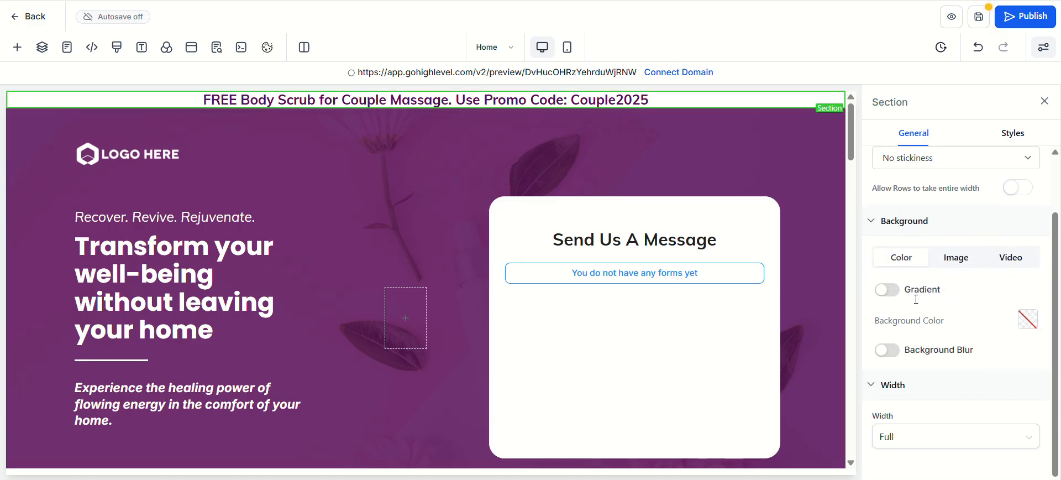
pyautogui.click(1026, 319)
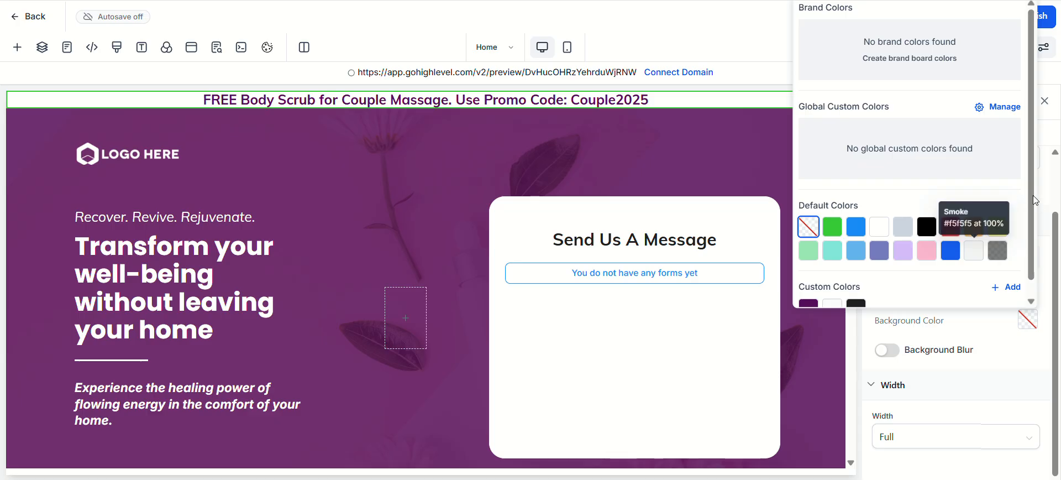
pyautogui.click(1002, 229)
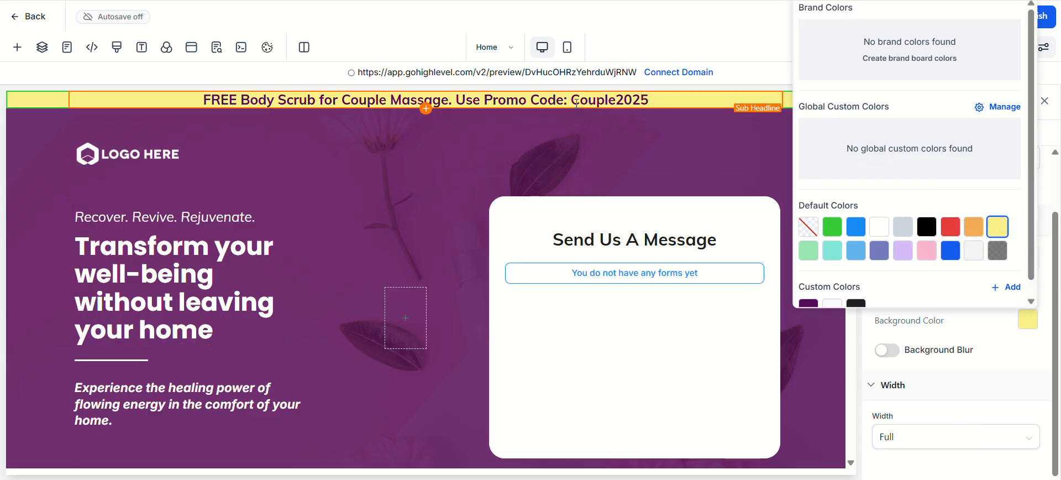
pyautogui.click(913, 146)
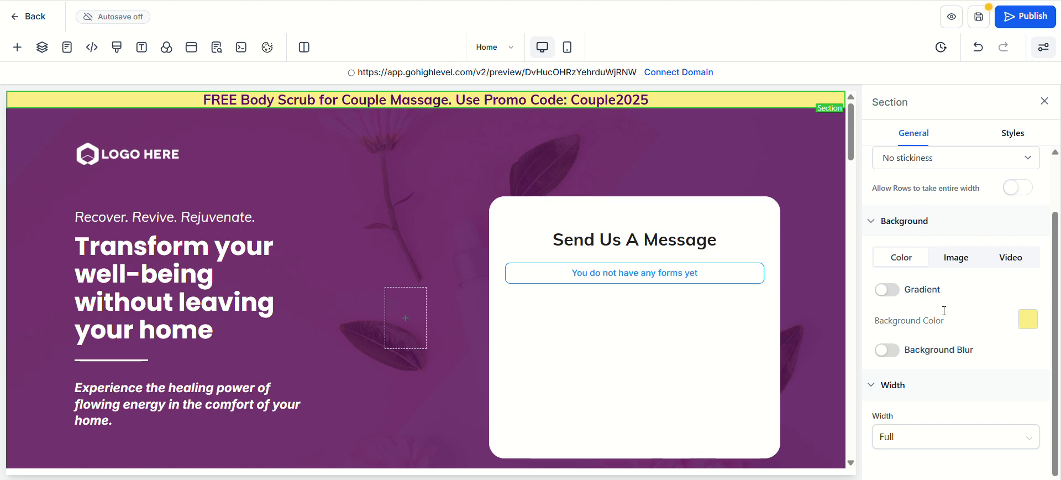
# Delete the entire promotional section above the hero
pyautogui.scroll(-5, 217, 216)
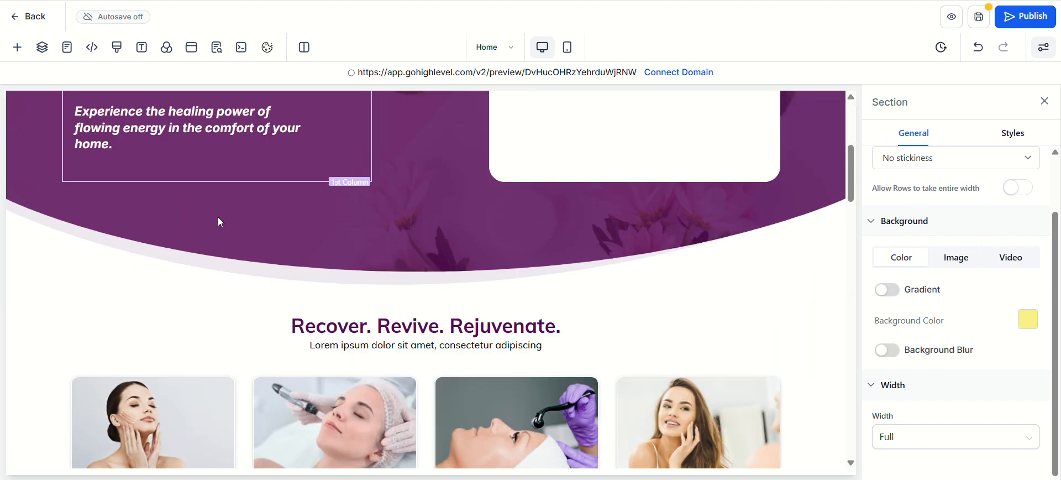
pyautogui.scroll(5, 254, 355)
pyautogui.scroll(-6, 254, 328)
pyautogui.scroll(-5, 254, 329)
pyautogui.scroll(12, 254, 327)
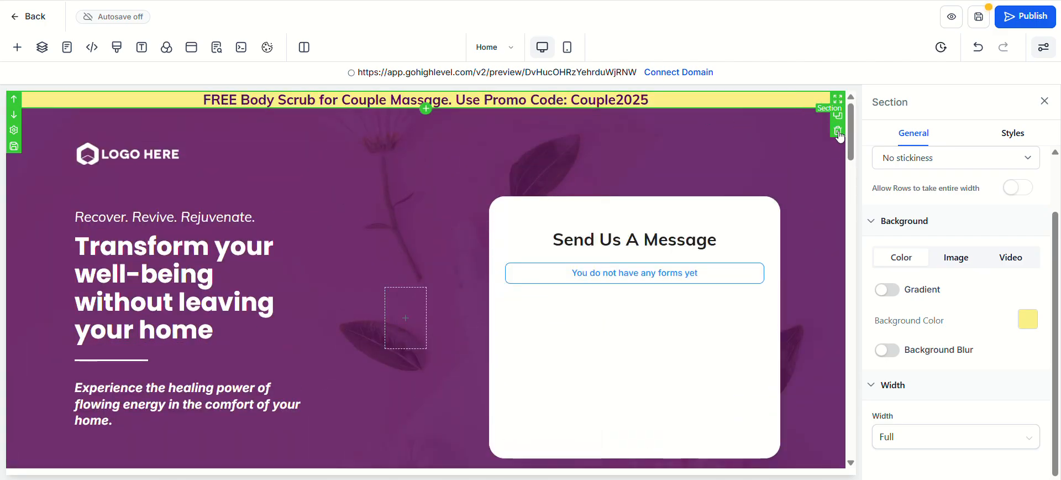
pyautogui.press('Delete')
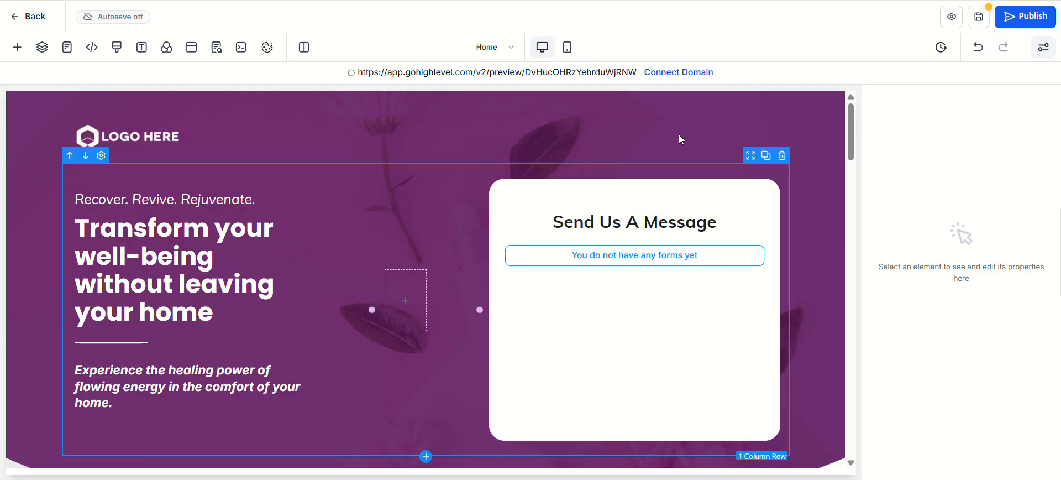
pyautogui.scroll(-8, 741, 194)
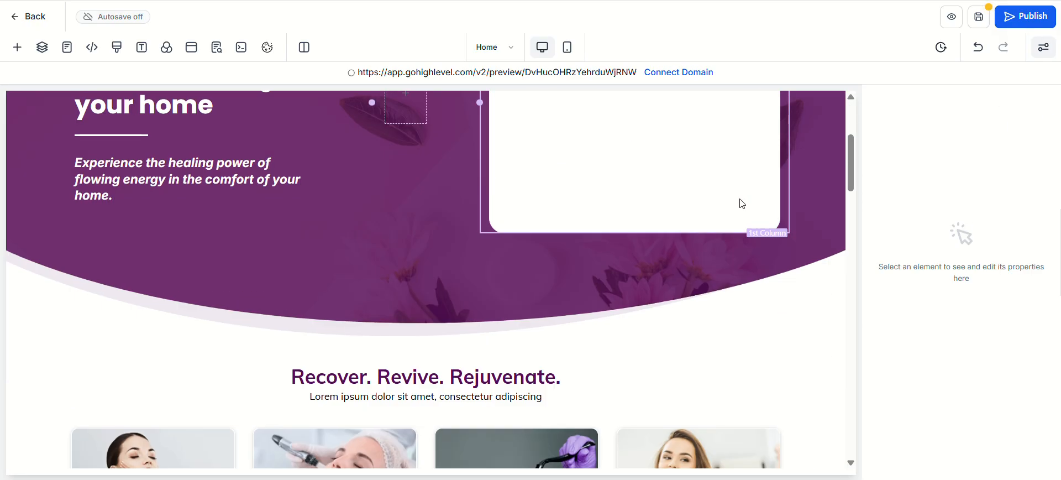
pyautogui.scroll(6, 713, 190)
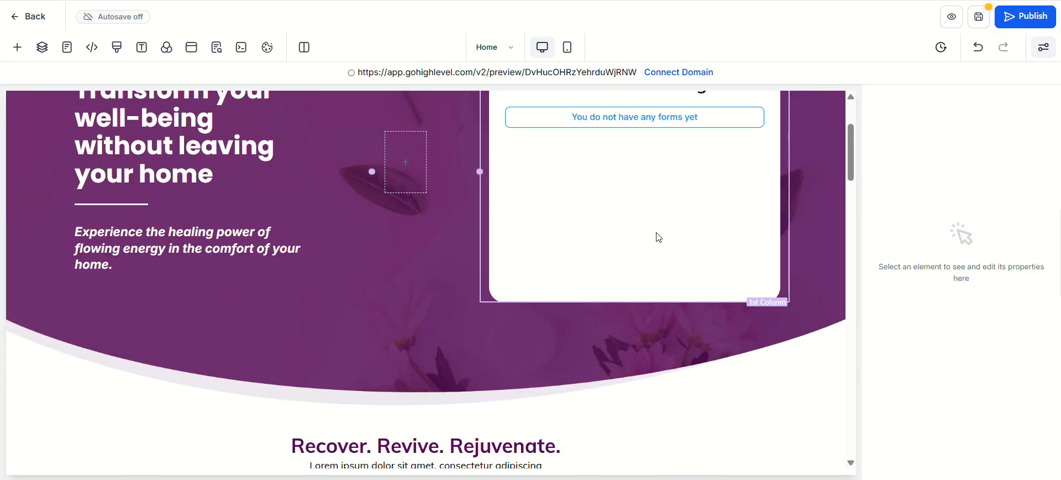
pyautogui.scroll(-4, 580, 232)
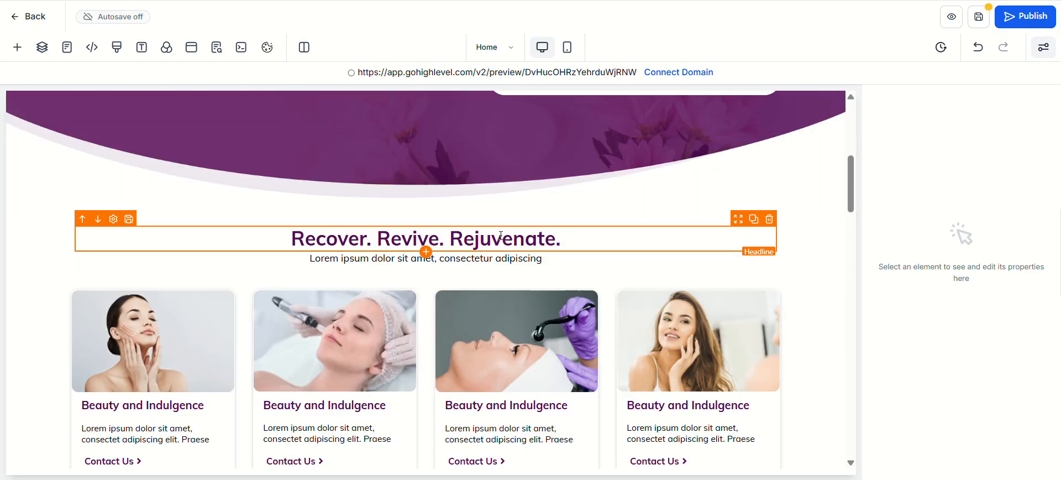
pyautogui.click(96, 180)
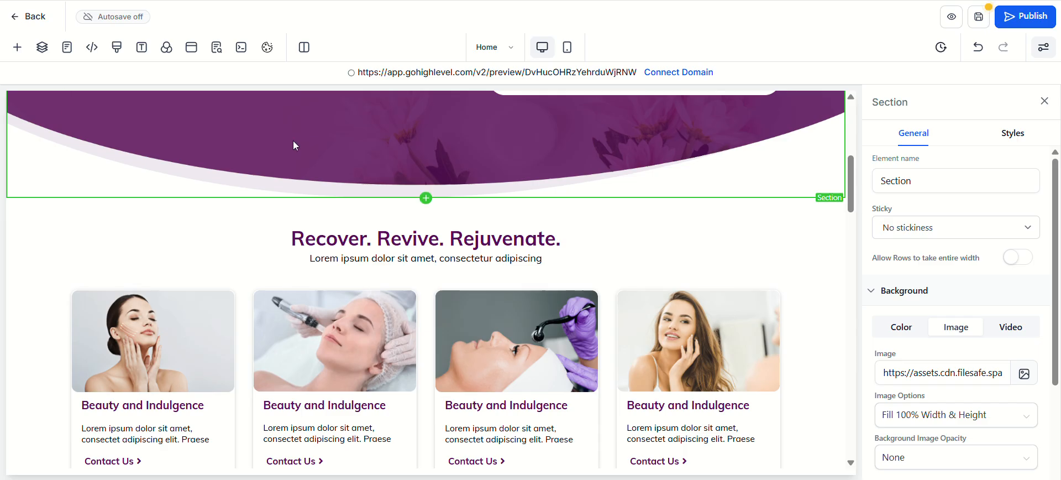
pyautogui.scroll(4, 249, 232)
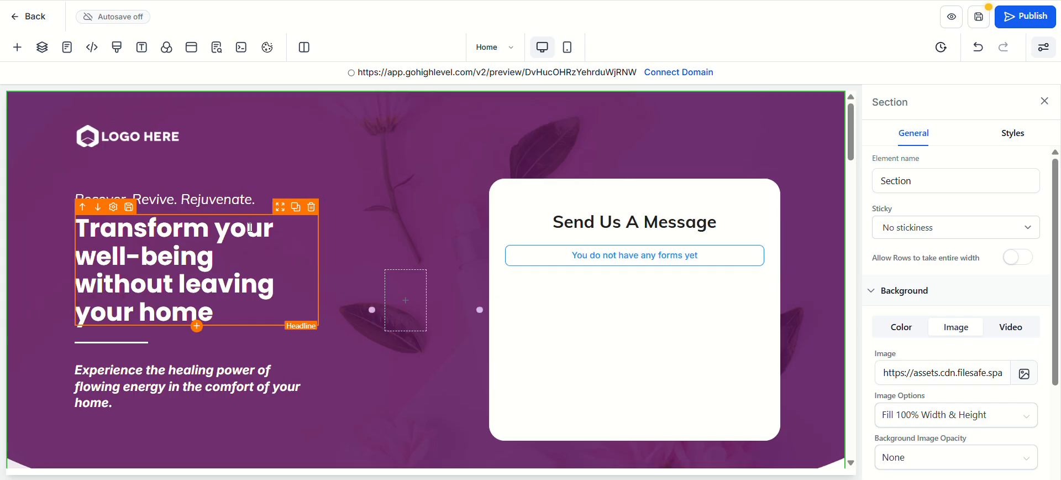
# Select the hero headline text and examine its typography settings and the sections below the hero
pyautogui.click(244, 276)
pyautogui.tripleClick(243, 276)
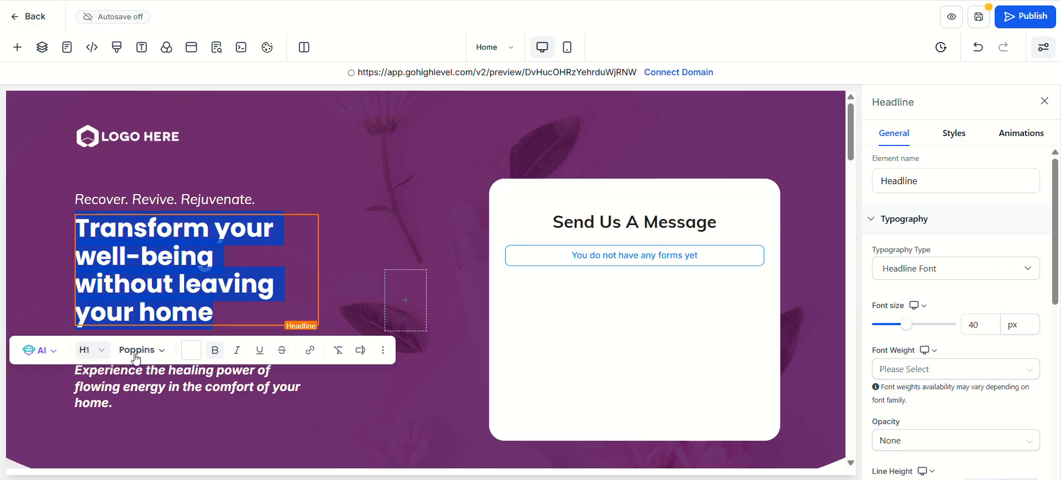
pyautogui.scroll(-8, 990, 379)
pyautogui.scroll(5, 999, 396)
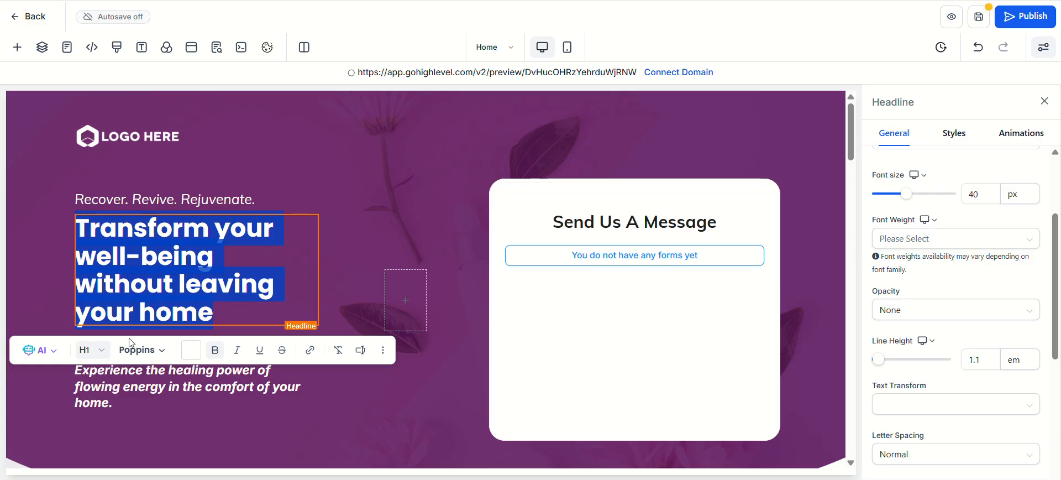
pyautogui.scroll(-1, 221, 257)
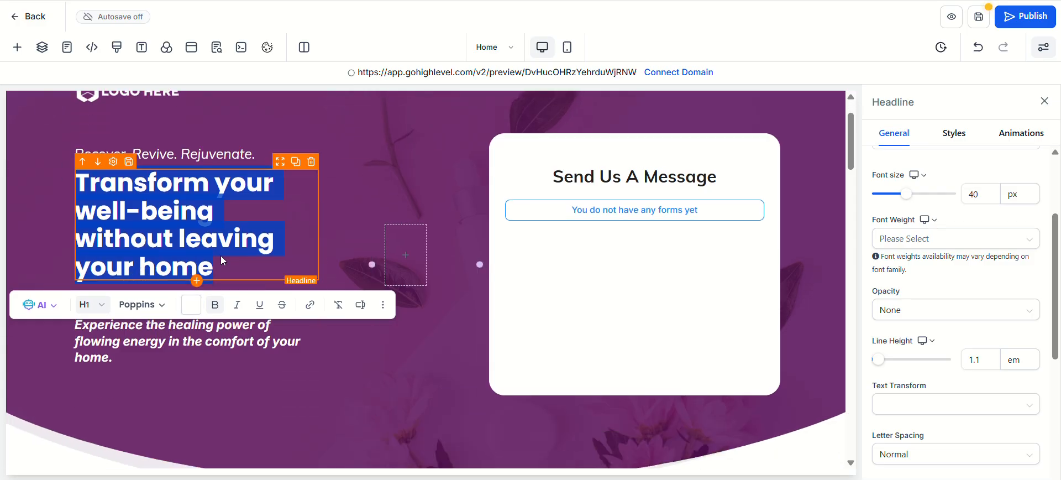
pyautogui.scroll(-6, 221, 260)
pyautogui.scroll(2, 50, 307)
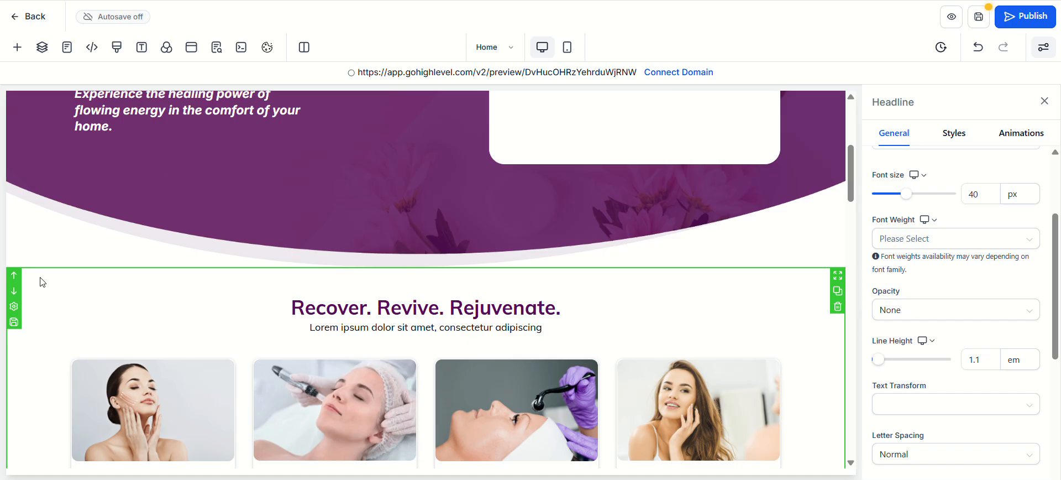
pyautogui.scroll(6, 115, 271)
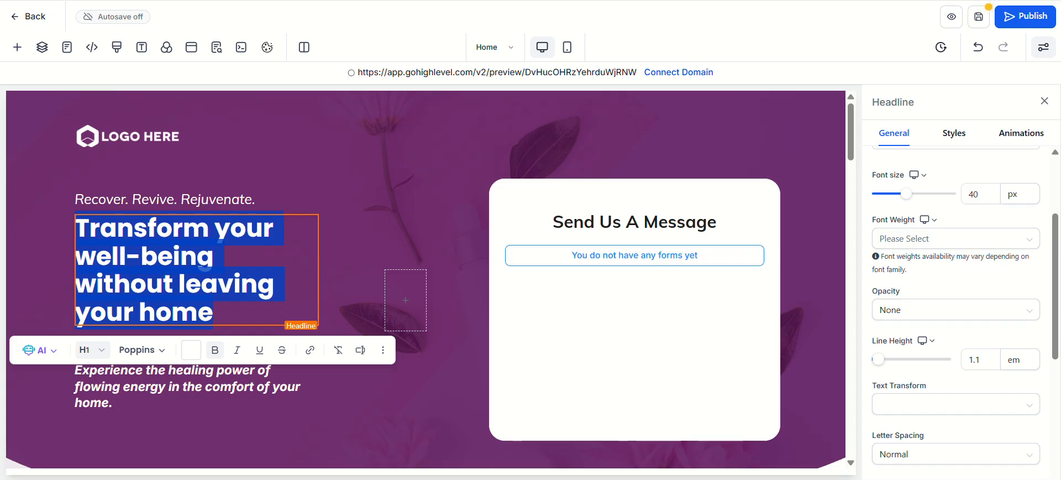
# Switch to the ChatGPT and Dola spa name chats to check the Sacred Currents copy ideas, and return to the page builder
pyautogui.click(319, 0)
pyautogui.scroll(-5, 479, 326)
pyautogui.scroll(7, 481, 330)
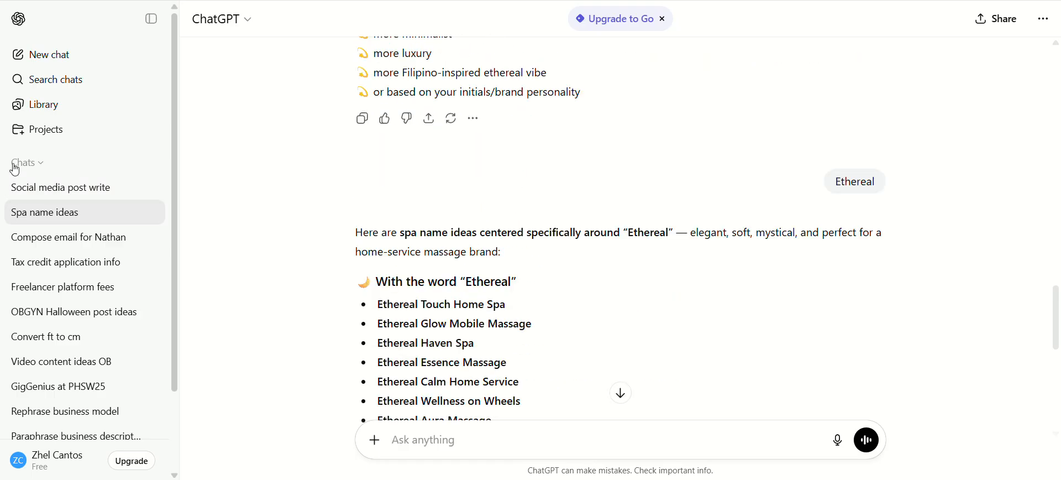
pyautogui.click(55, 0)
pyautogui.click(221, 0)
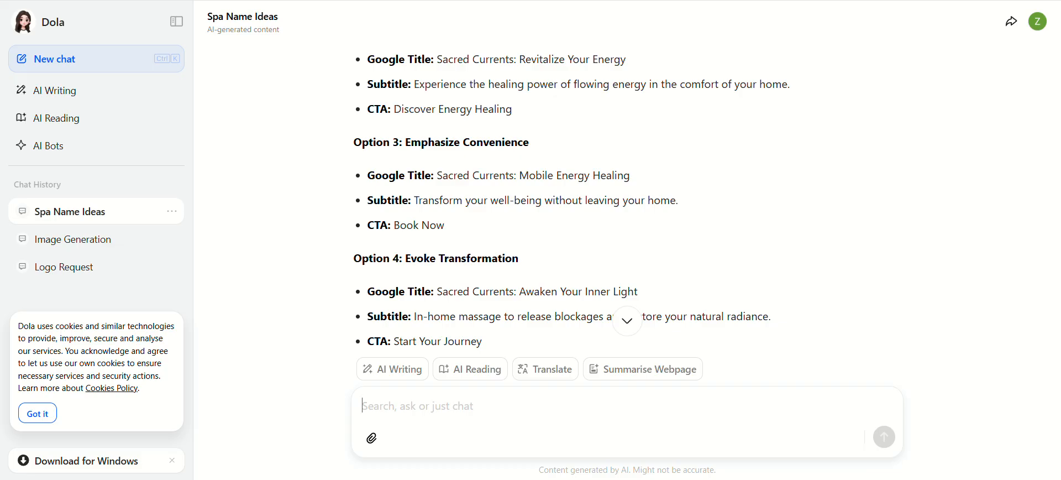
pyautogui.click(55, 0)
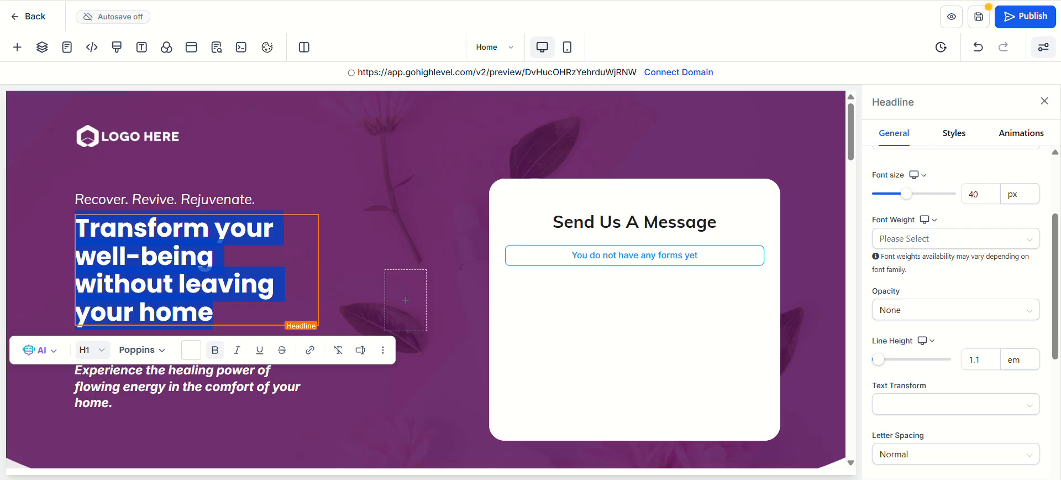
# Add a Wide section between the hero and the "Recover. Revive. Rejuvenate." services section
pyautogui.scroll(-8, 266, 354)
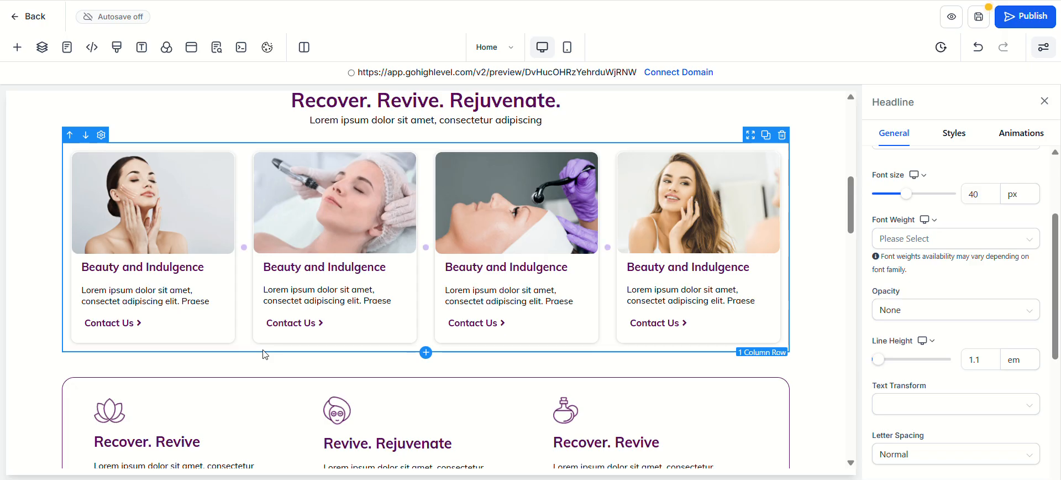
pyautogui.scroll(3, 69, 239)
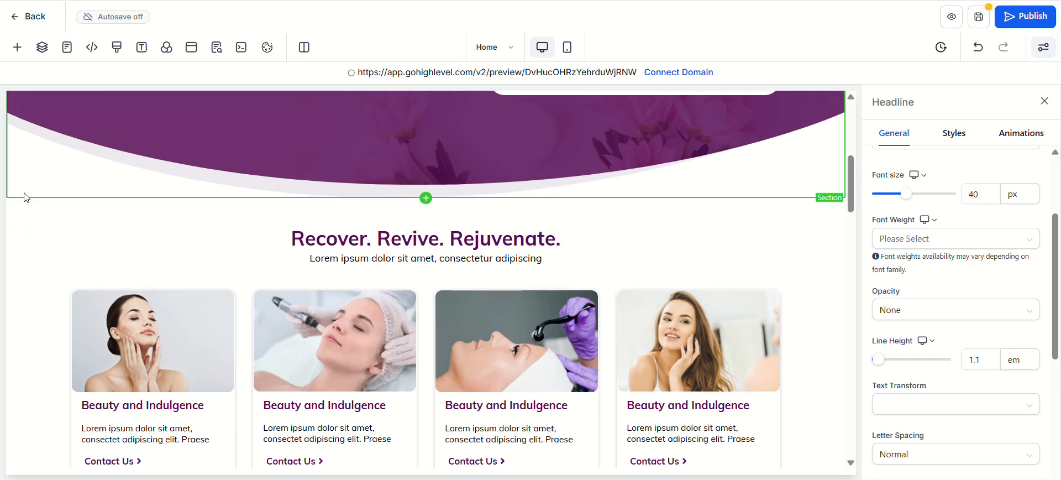
pyautogui.click(16, 49)
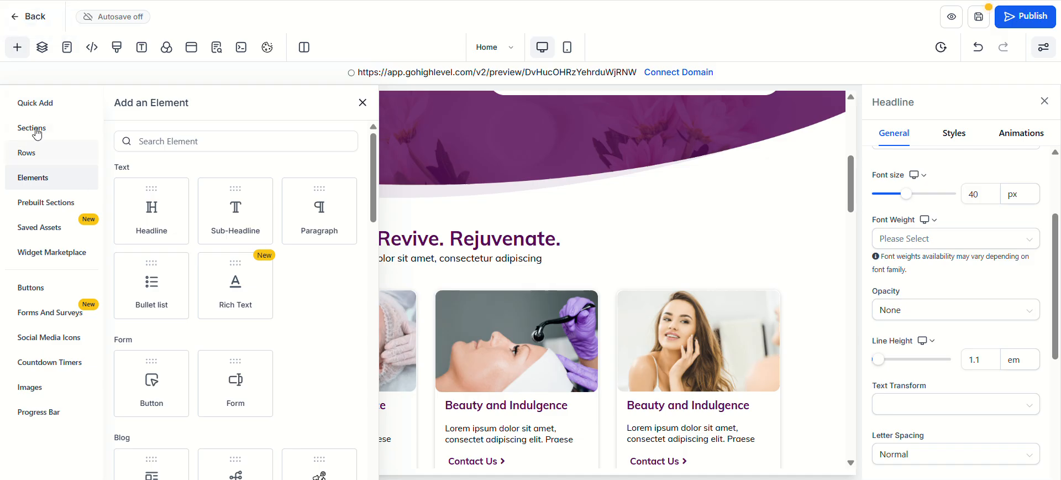
pyautogui.click(27, 127)
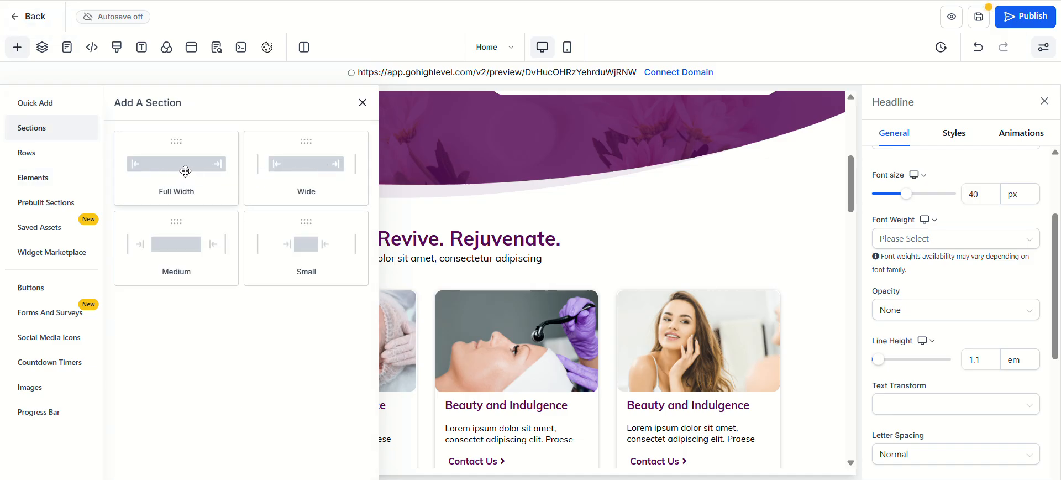
pyautogui.moveTo(318, 171); pyautogui.dragTo(504, 230)
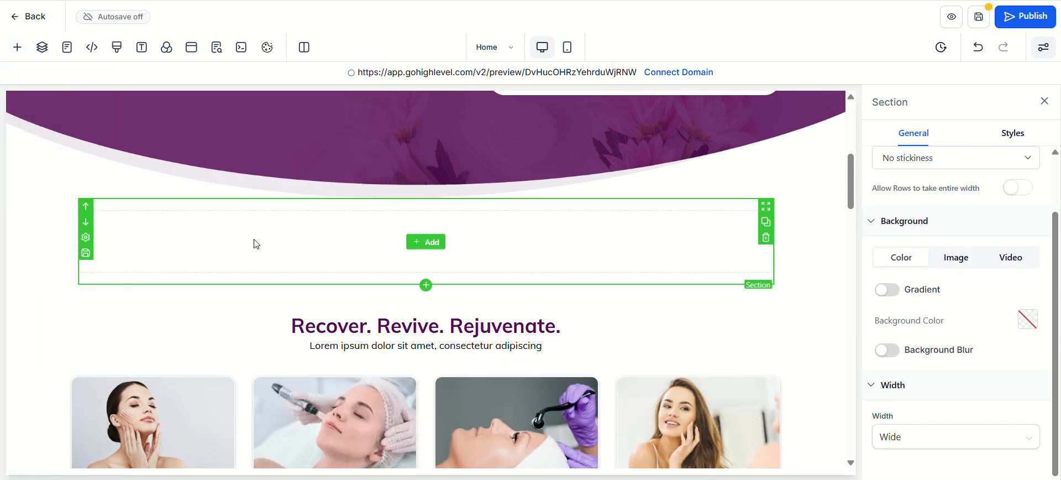
pyautogui.scroll(-1, 316, 272)
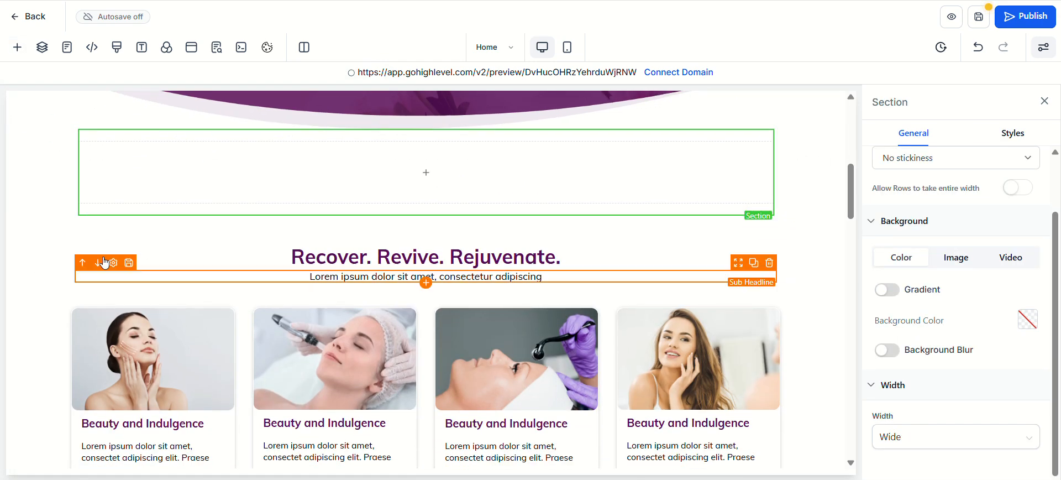
# Insert a two-column row into the empty Wide section below the hero
pyautogui.click(426, 173)
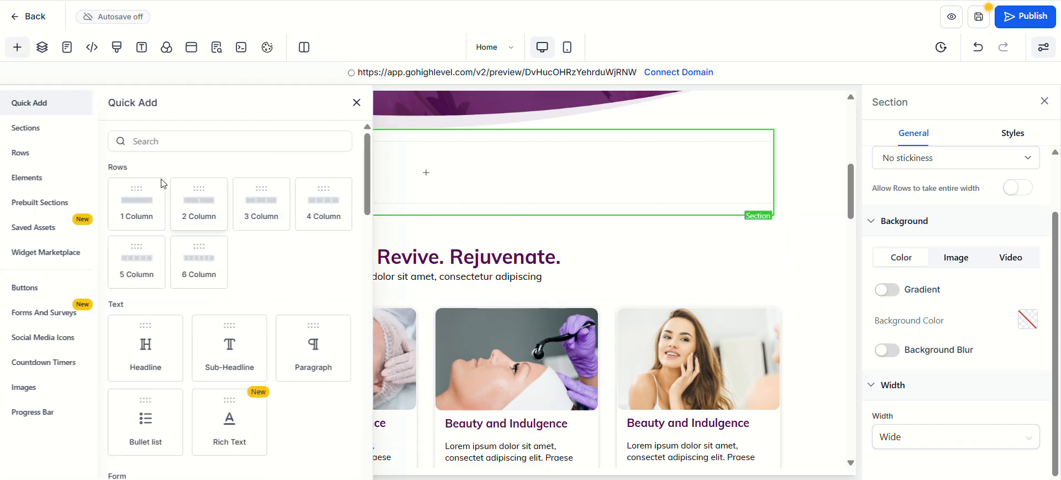
pyautogui.click(23, 154)
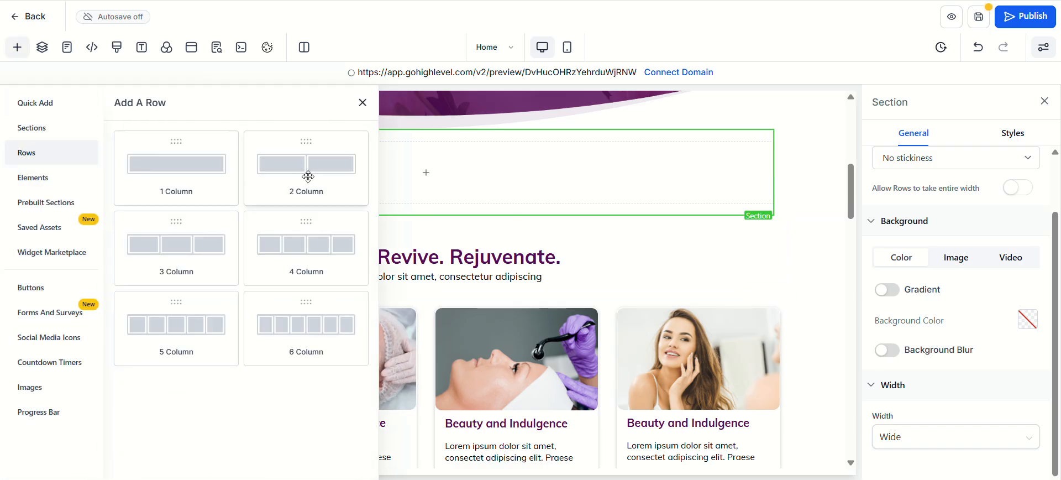
pyautogui.moveTo(293, 177); pyautogui.dragTo(452, 179)
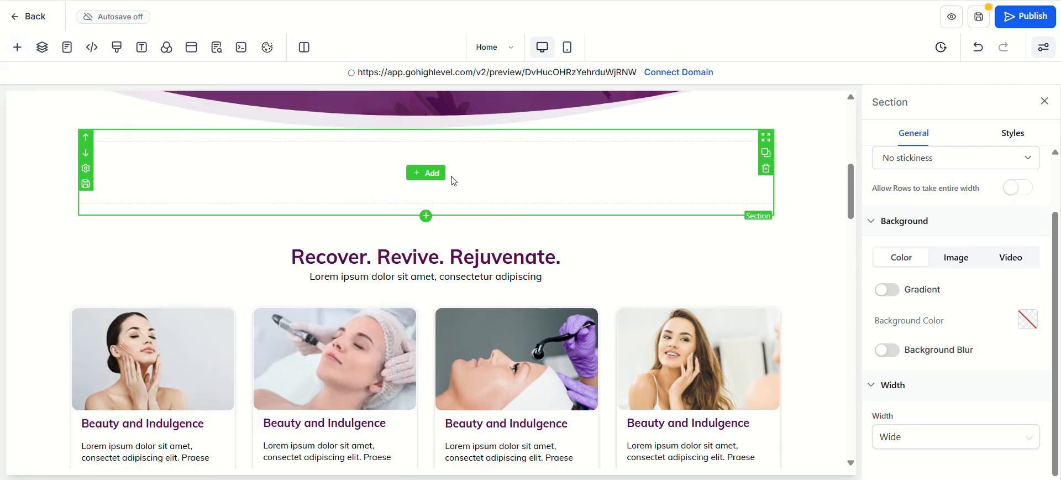
pyautogui.click(18, 47)
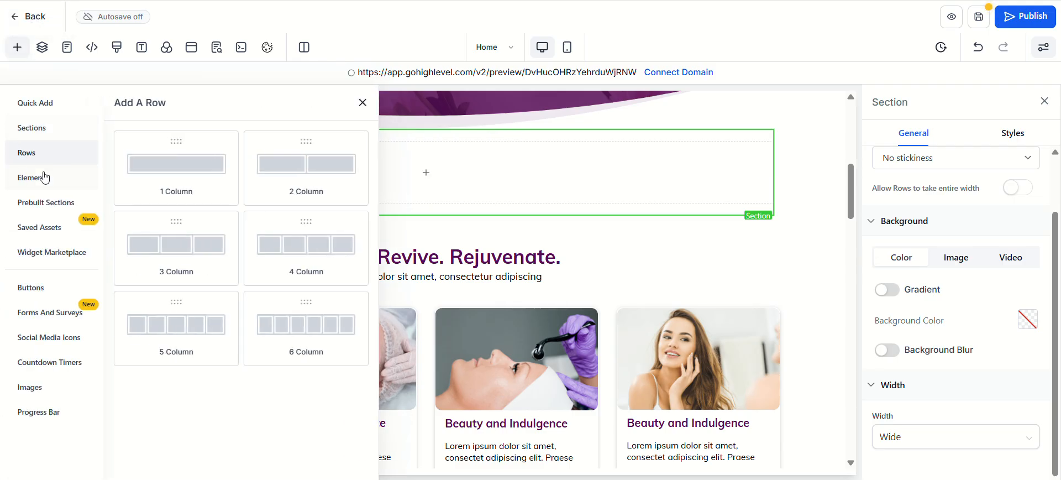
pyautogui.moveTo(246, 171); pyautogui.dragTo(392, 172)
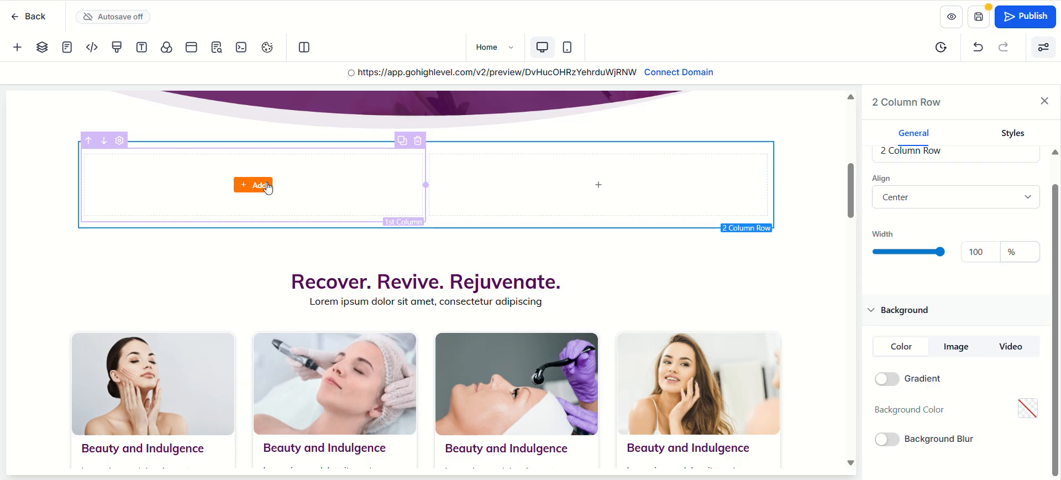
pyautogui.click(268, 186)
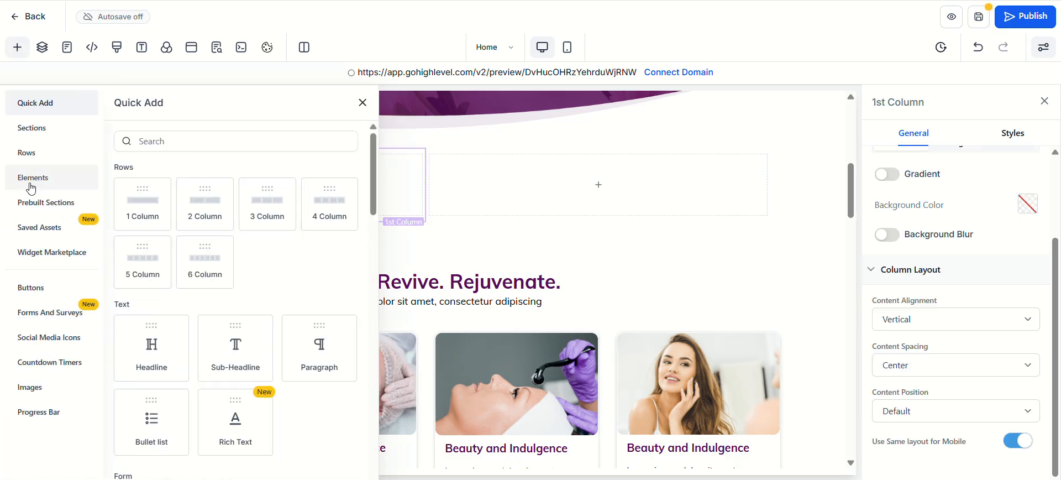
pyautogui.scroll(-3, 695, 362)
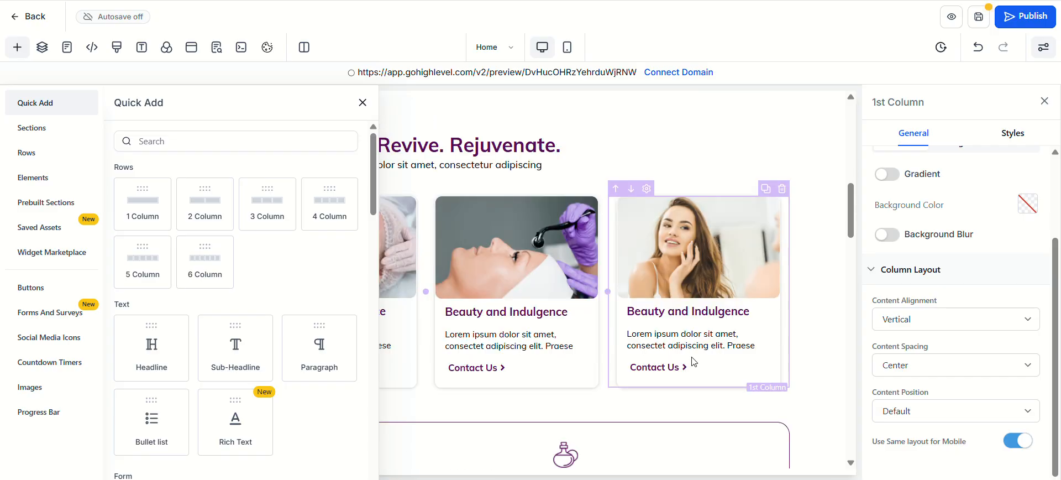
pyautogui.click(362, 103)
pyautogui.scroll(3, 365, 166)
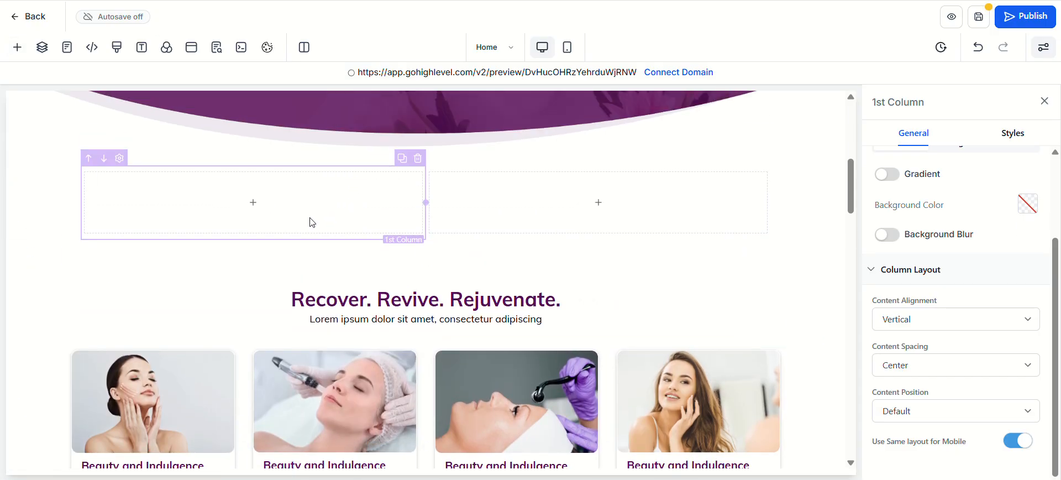
pyautogui.scroll(-1, 311, 221)
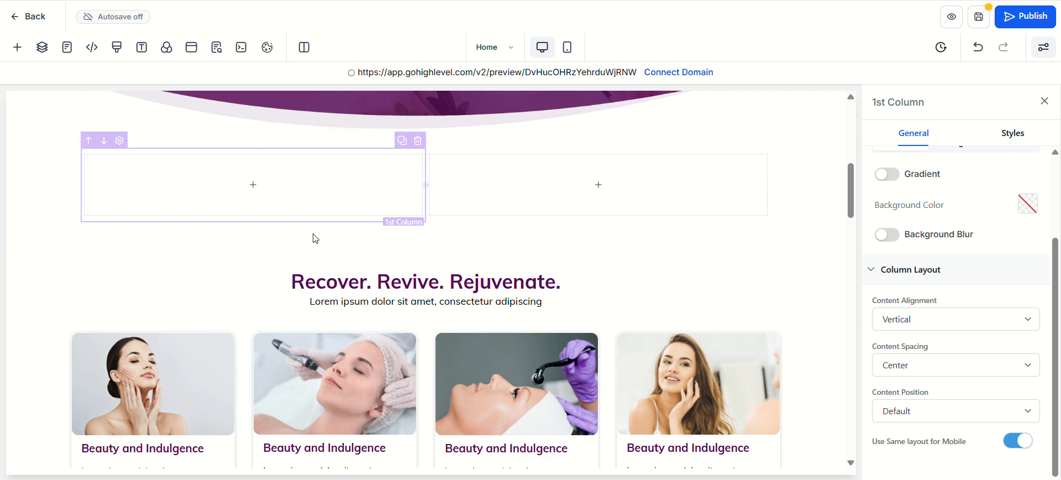
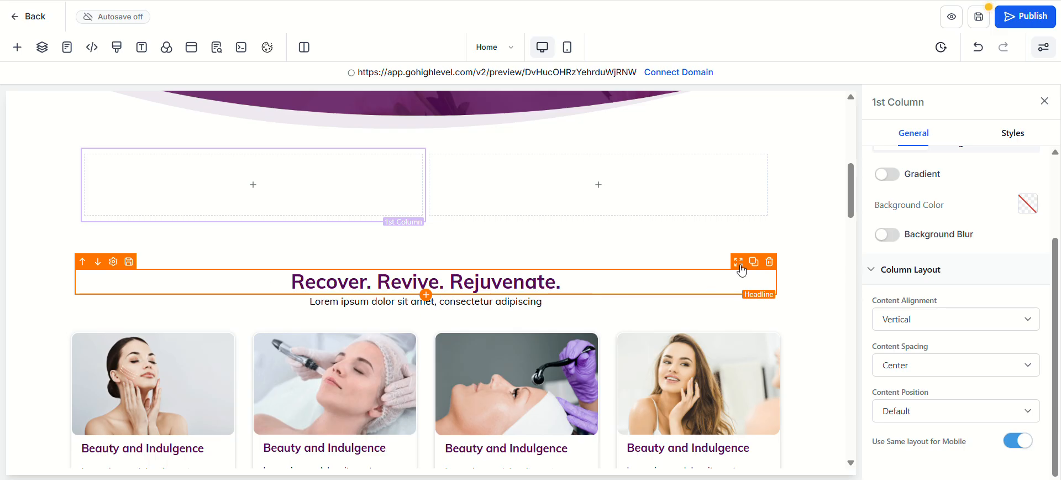
# Move the "Recover. Revive. Rejuvenate." headline into its own full-width section above the two-column row
pyautogui.moveTo(740, 268); pyautogui.dragTo(448, 306)
pyautogui.scroll(-4, 449, 299)
pyautogui.scroll(1, 450, 285)
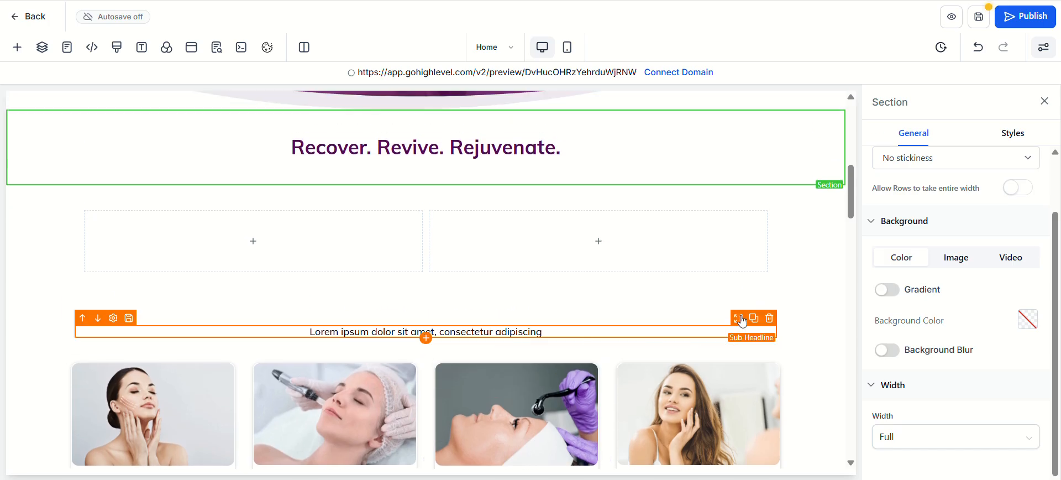
# Move the "Lorem ipsum dolor sit amet, consectetur adipiscing" sub-headline directly beneath the "Recover. Revive. Rejuvenate." headline
pyautogui.moveTo(742, 321); pyautogui.dragTo(657, 174)
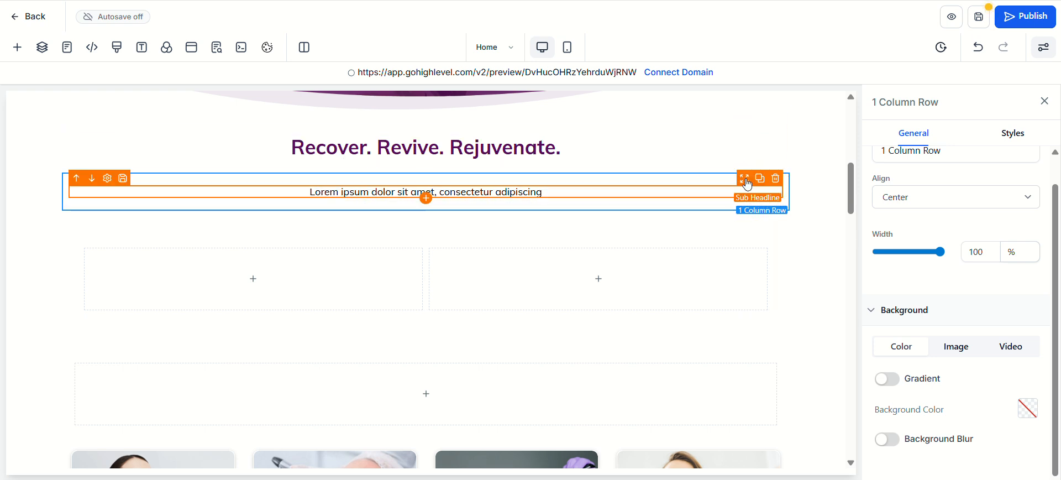
pyautogui.moveTo(746, 186); pyautogui.dragTo(720, 171)
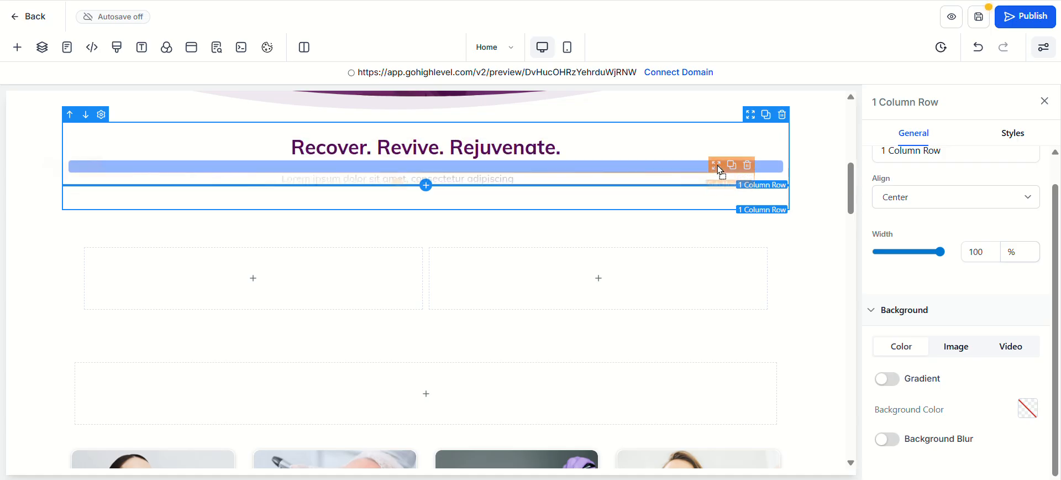
pyautogui.moveTo(720, 172); pyautogui.dragTo(203, 230)
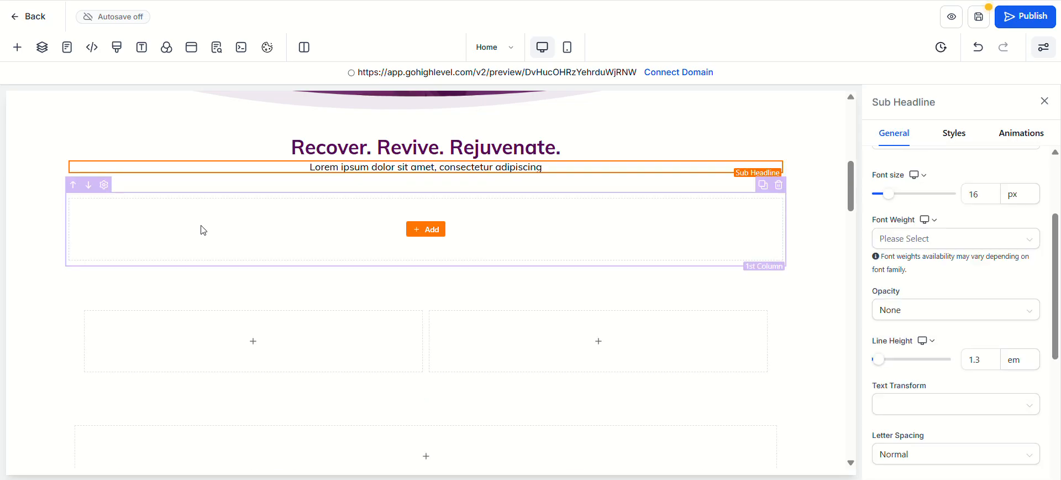
# Delete the empty one-column row left between the sub-headline and the two-column section
pyautogui.scroll(-4, 538, 344)
pyautogui.scroll(4, 490, 373)
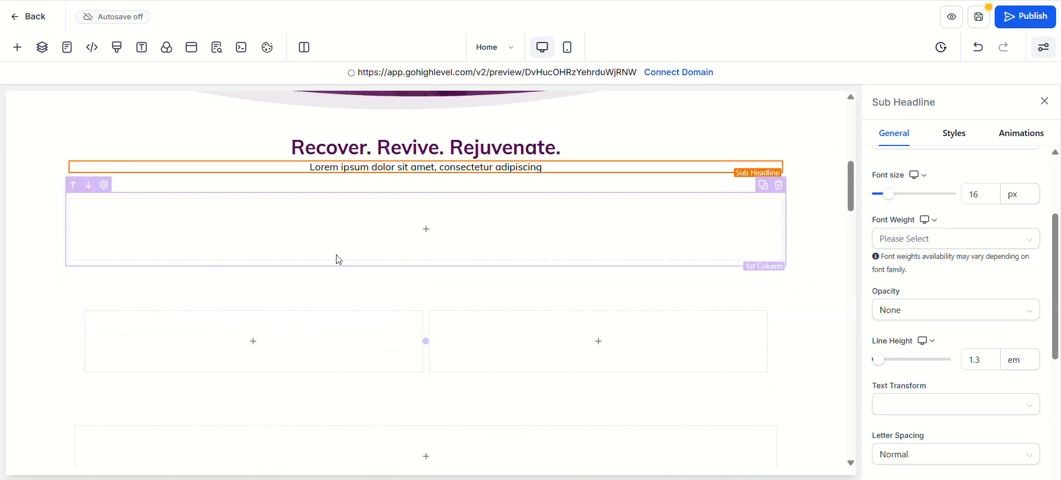
pyautogui.scroll(-1, 498, 174)
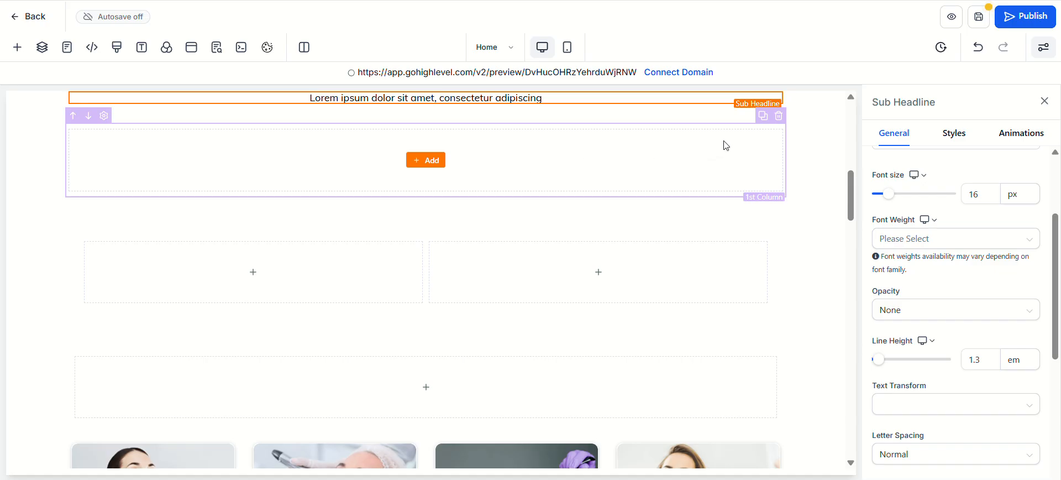
pyautogui.scroll(1, 419, 260)
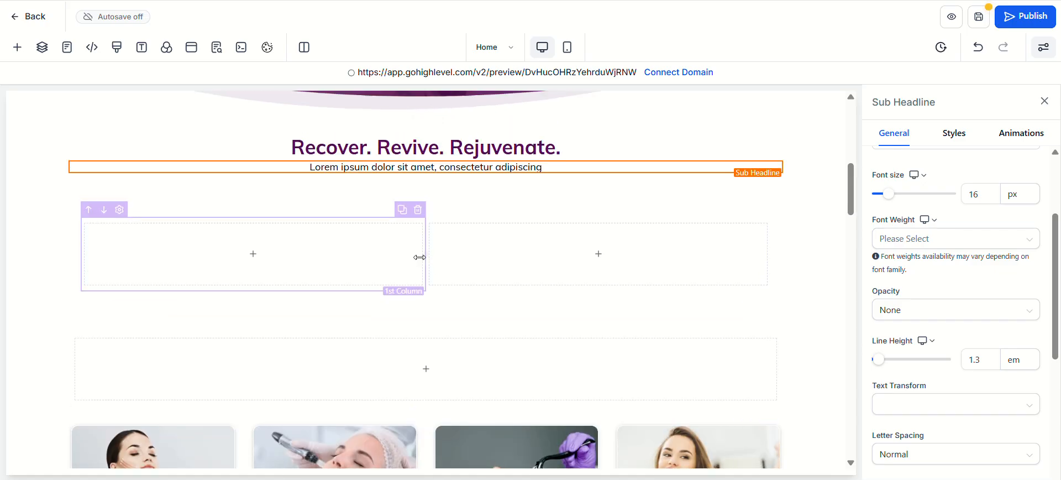
# Delete the empty row above the four "Beauty and Indulgence" service cards
pyautogui.scroll(-3, 270, 279)
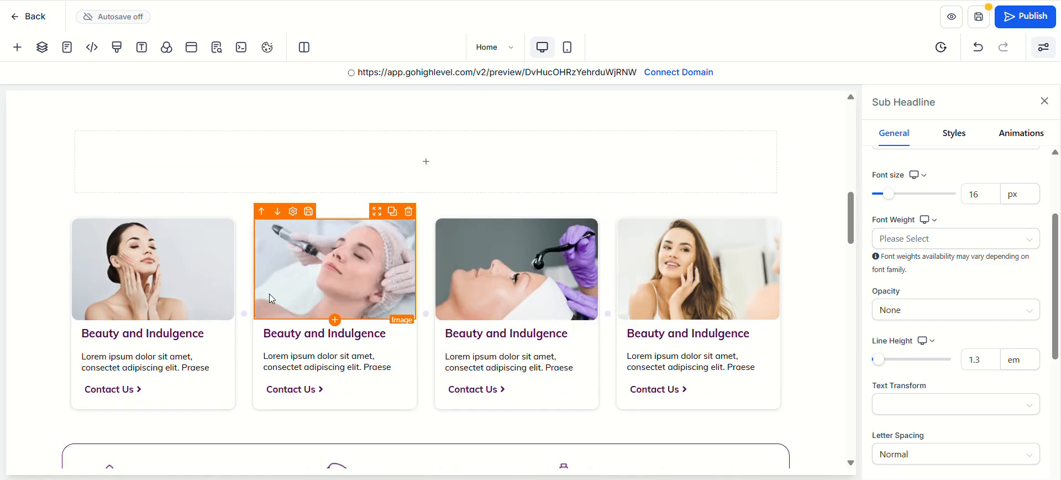
pyautogui.scroll(2, 204, 276)
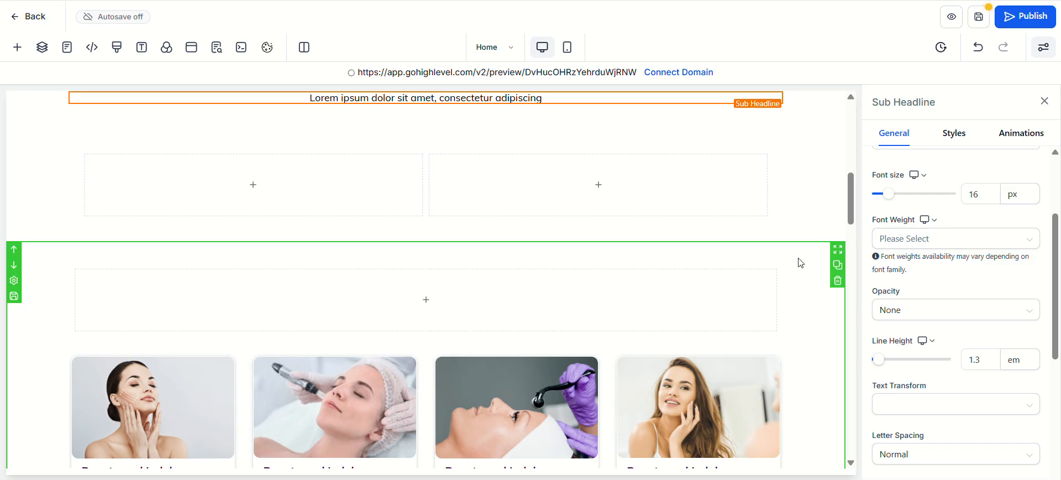
pyautogui.click(781, 258)
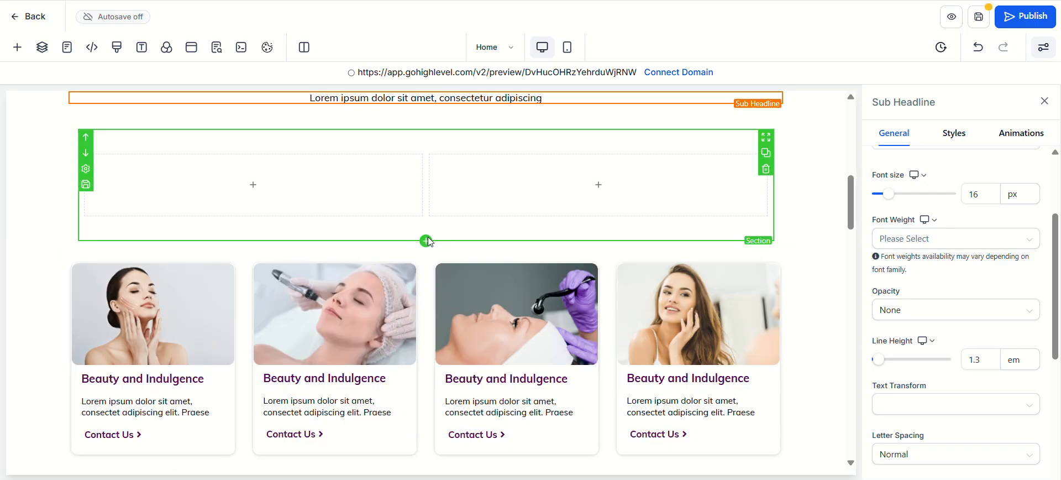
pyautogui.scroll(1, 261, 279)
pyautogui.scroll(1, 595, 141)
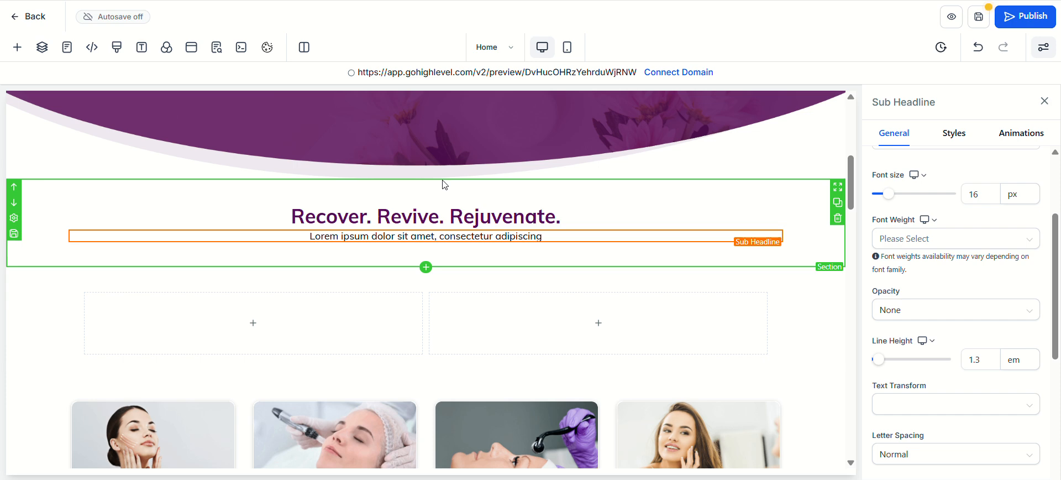
# Move the first service card's image into the empty left column of the two-column section and center-align it
pyautogui.scroll(-1, 250, 361)
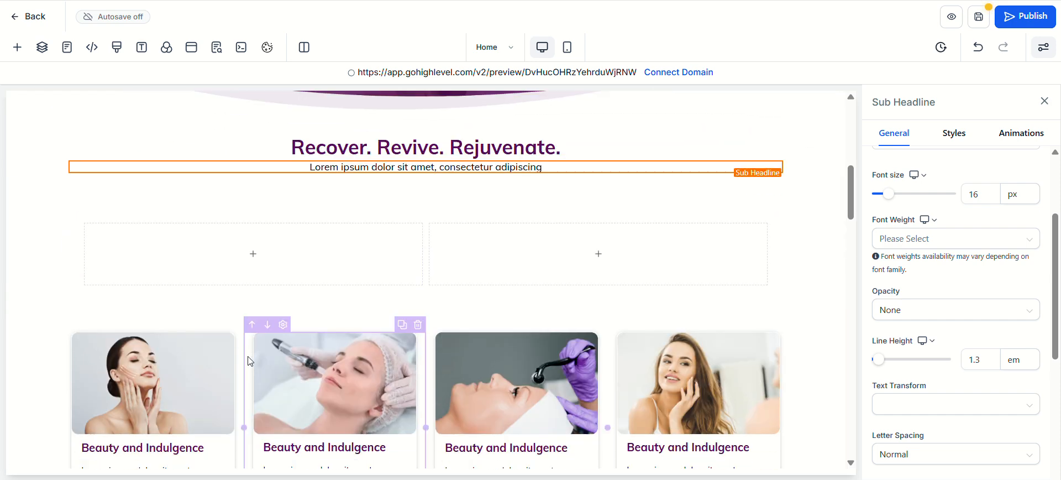
pyautogui.scroll(-1, 251, 361)
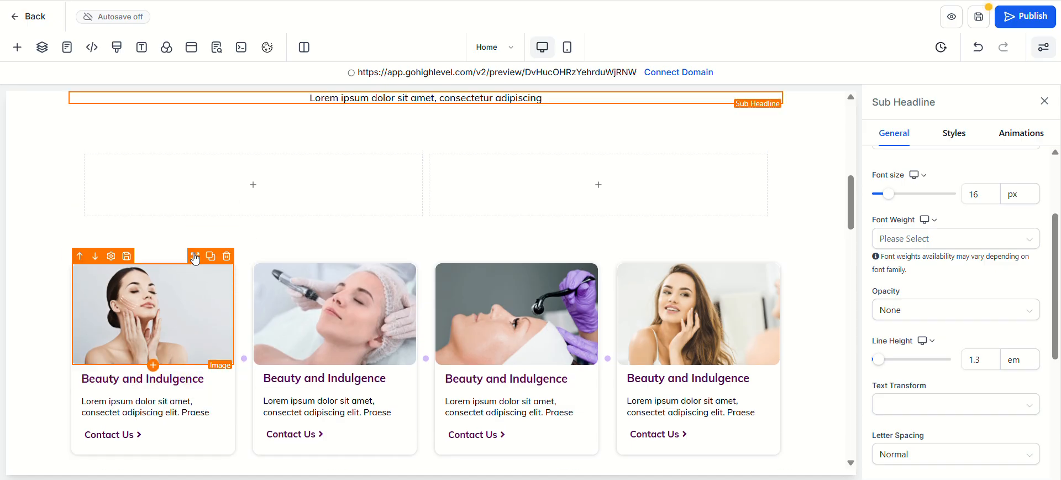
pyautogui.moveTo(195, 257); pyautogui.dragTo(266, 157)
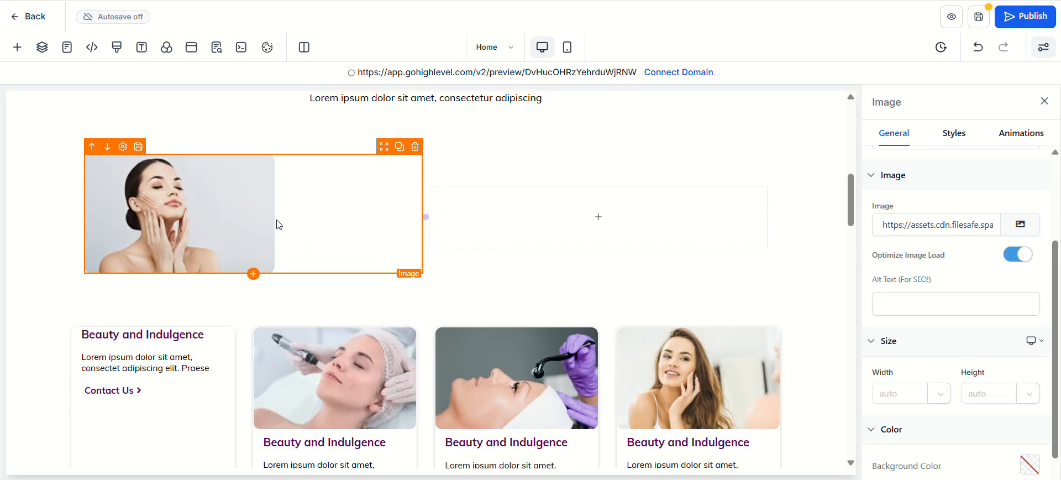
pyautogui.click(962, 141)
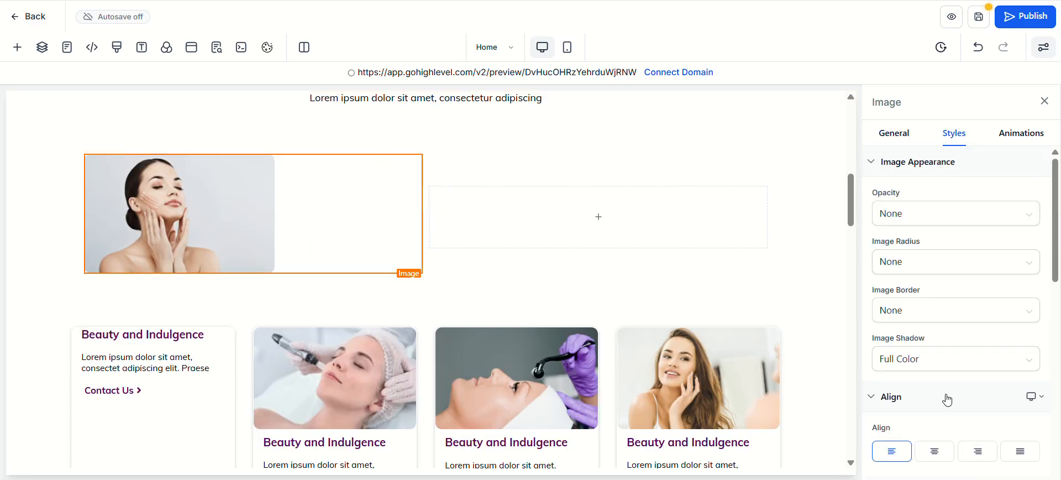
pyautogui.click(940, 460)
pyautogui.scroll(-3, 940, 442)
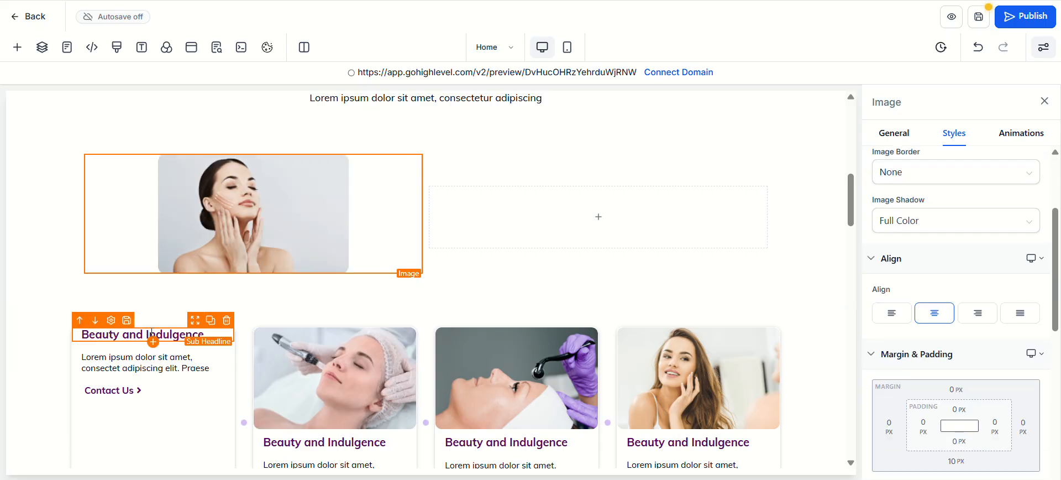
# Move the first card's "Beauty and Indulgence" sub-headline, paragraph and "Contact Us" button beneath the image in the left column
pyautogui.moveTo(199, 325); pyautogui.dragTo(390, 312)
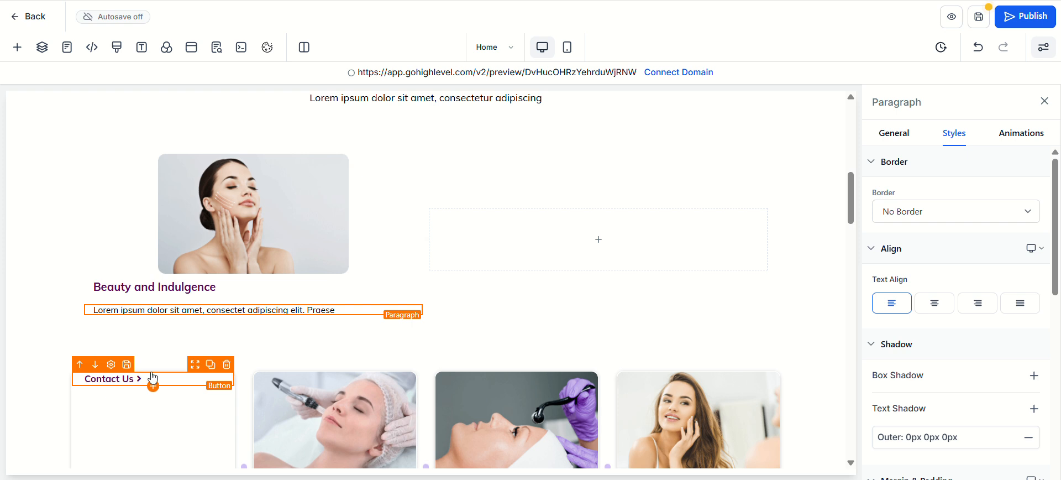
pyautogui.moveTo(190, 372); pyautogui.dragTo(101, 342)
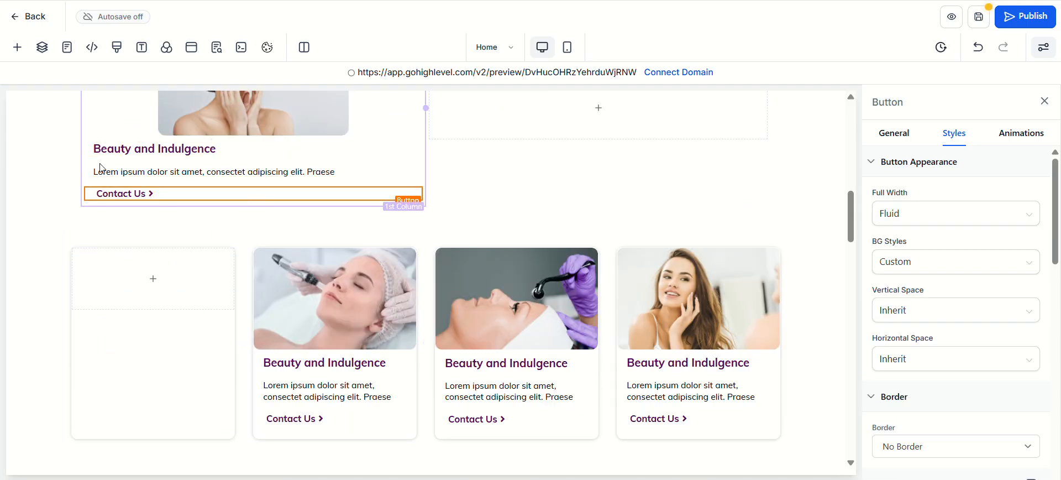
# Set the bottom margin of the moved "Beauty and Indulgence" sub-headline to 0 px
pyautogui.click(114, 149)
pyautogui.scroll(-5, 884, 354)
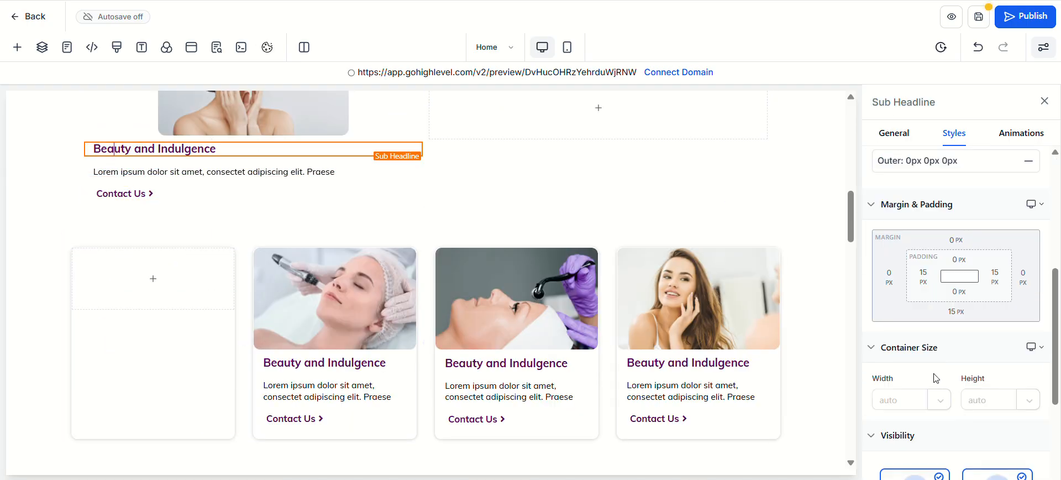
pyautogui.click(956, 311)
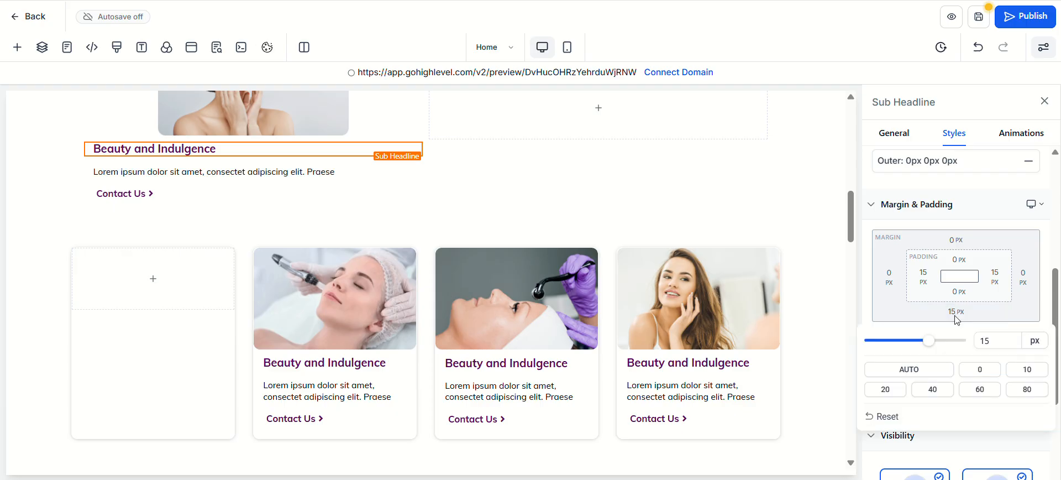
pyautogui.click(979, 370)
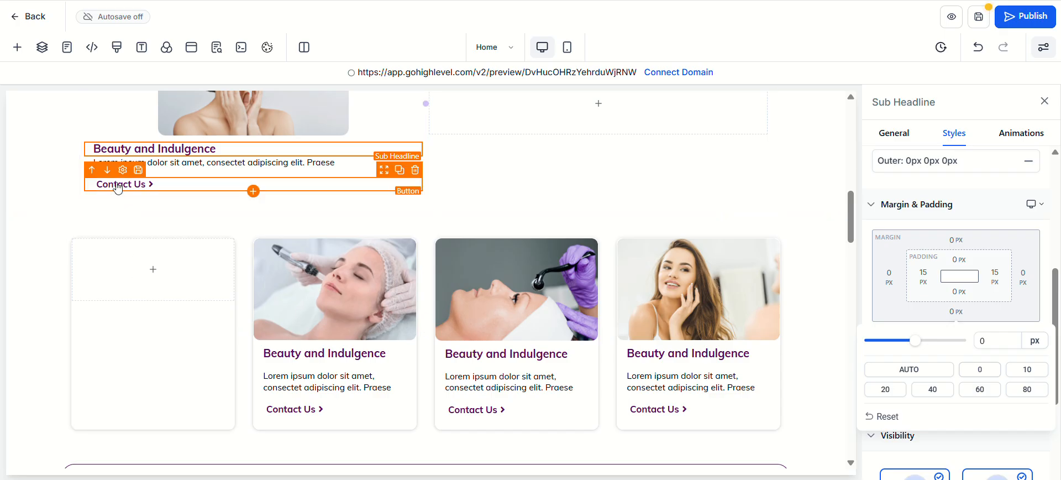
pyautogui.click(99, 188)
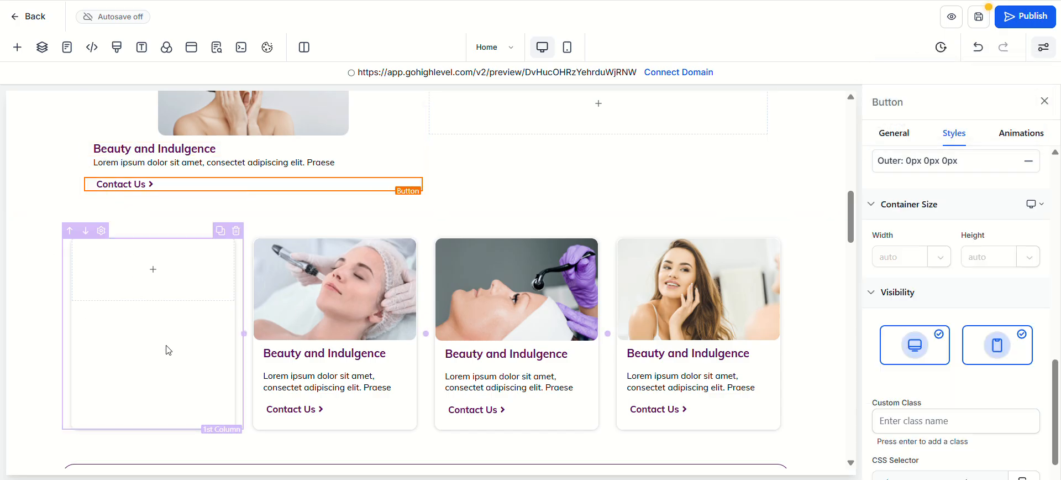
pyautogui.click(122, 323)
pyautogui.scroll(3, 149, 372)
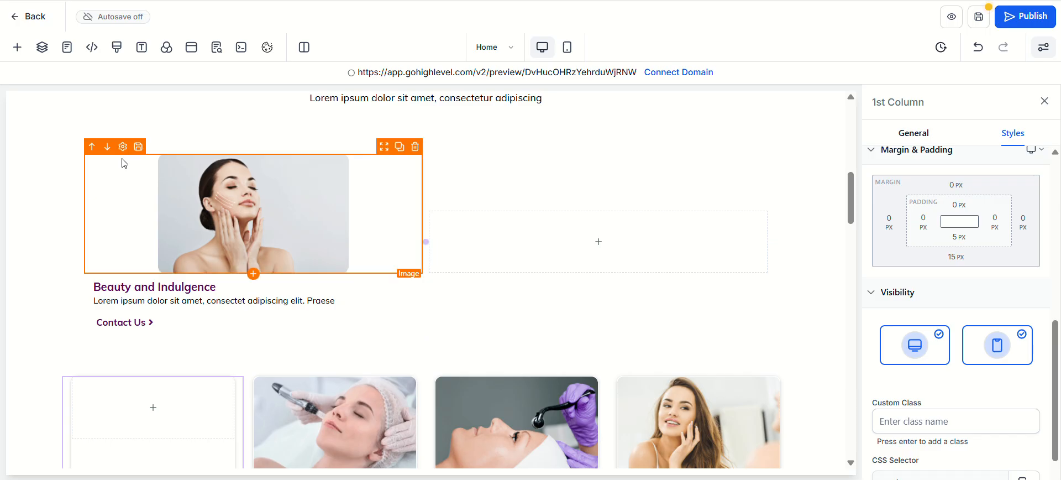
pyautogui.scroll(-1, 229, 378)
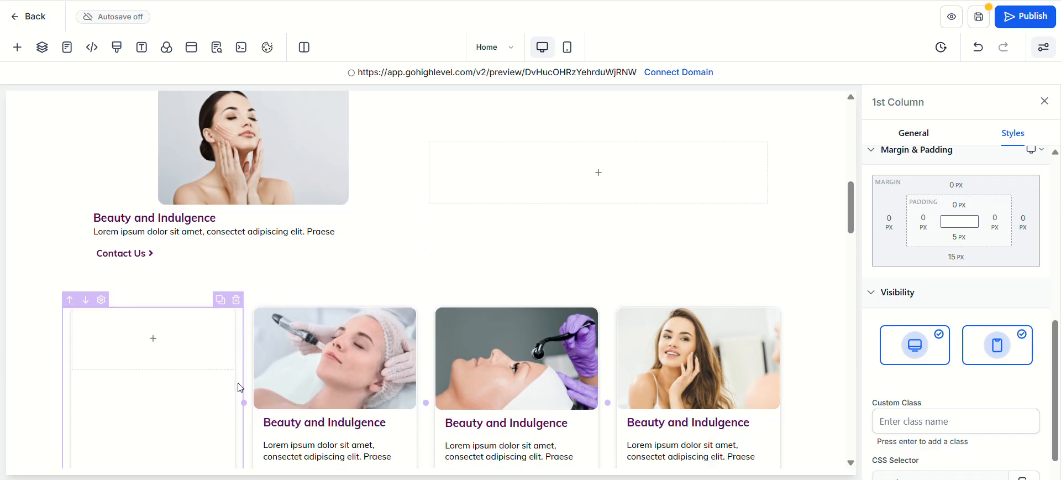
pyautogui.scroll(-1, 240, 388)
pyautogui.scroll(2, 199, 363)
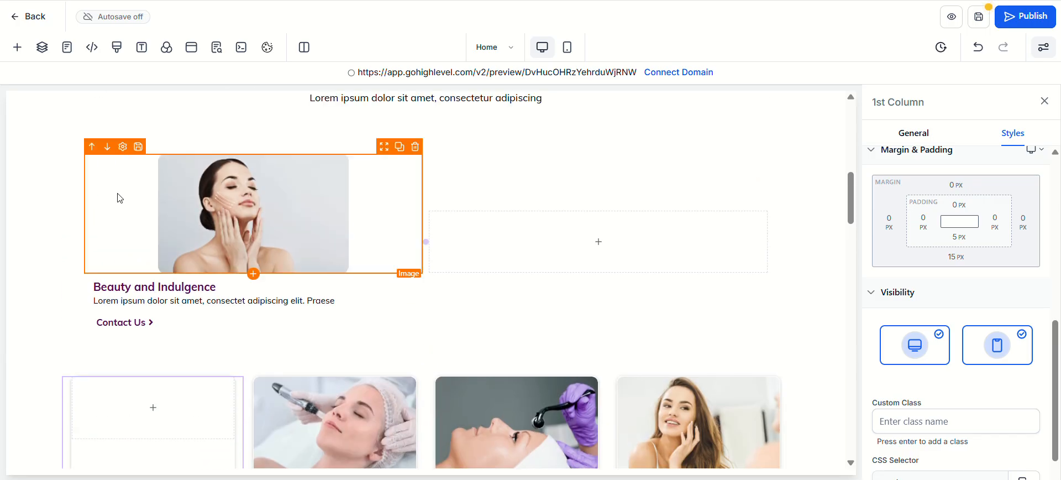
# Try a full border around the two-column section's left column, and set it back to No Border
pyautogui.click(108, 156)
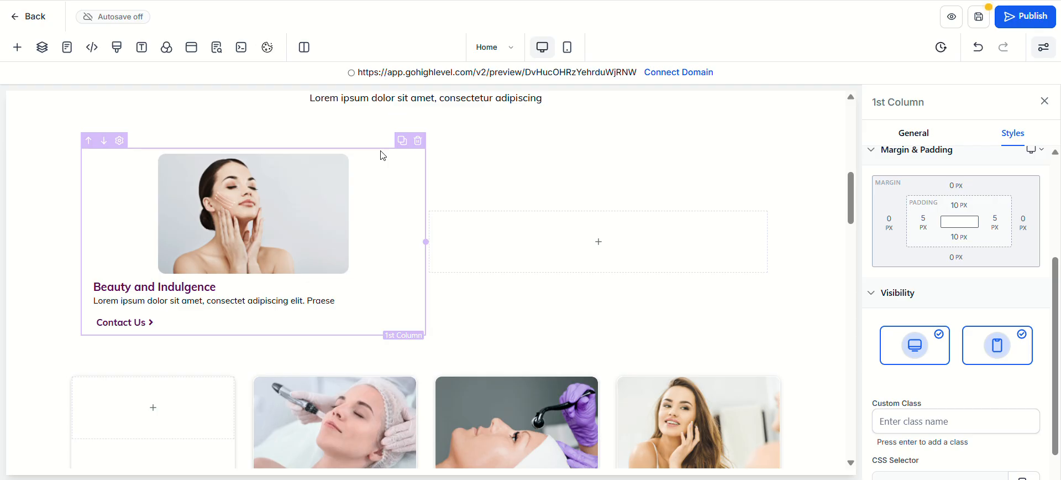
pyautogui.scroll(-1, 917, 394)
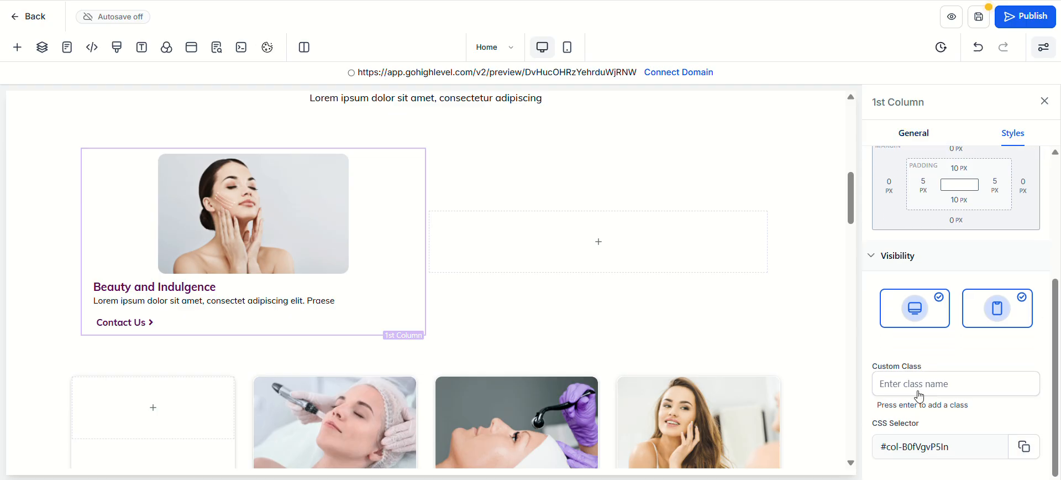
pyautogui.scroll(4, 920, 345)
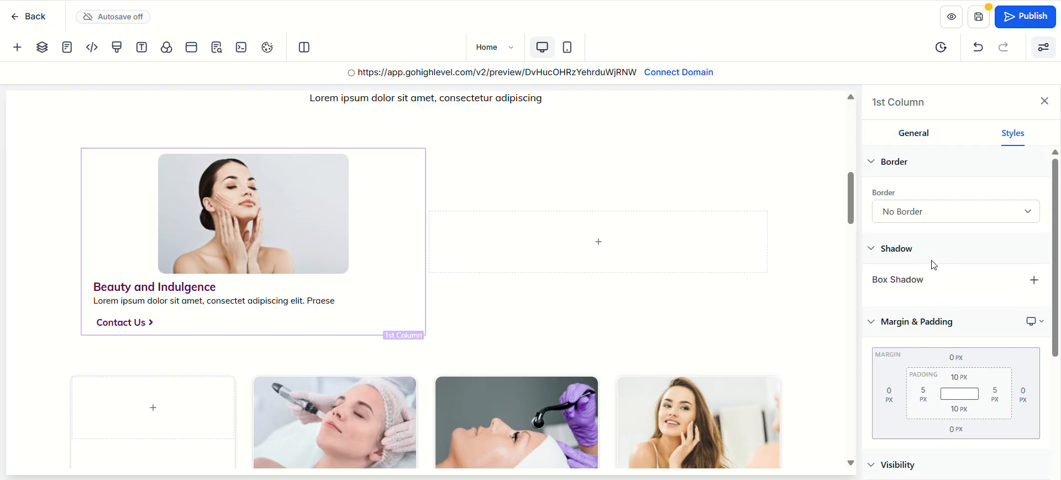
pyautogui.click(929, 215)
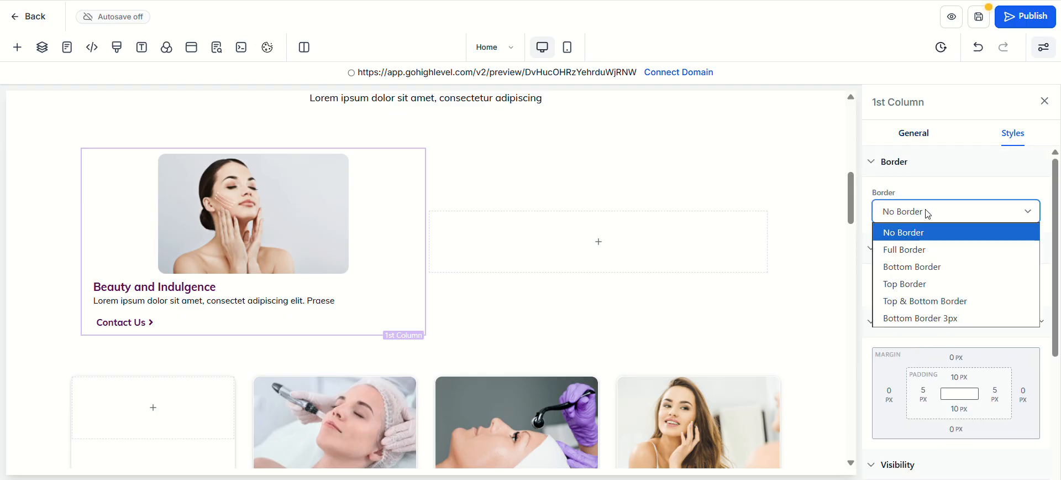
pyautogui.click(918, 250)
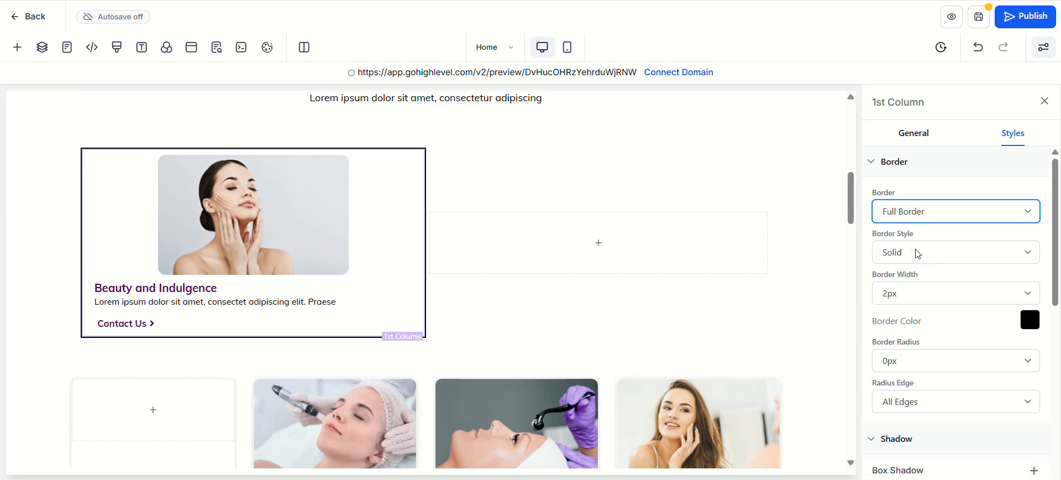
pyautogui.click(938, 221)
pyautogui.click(906, 230)
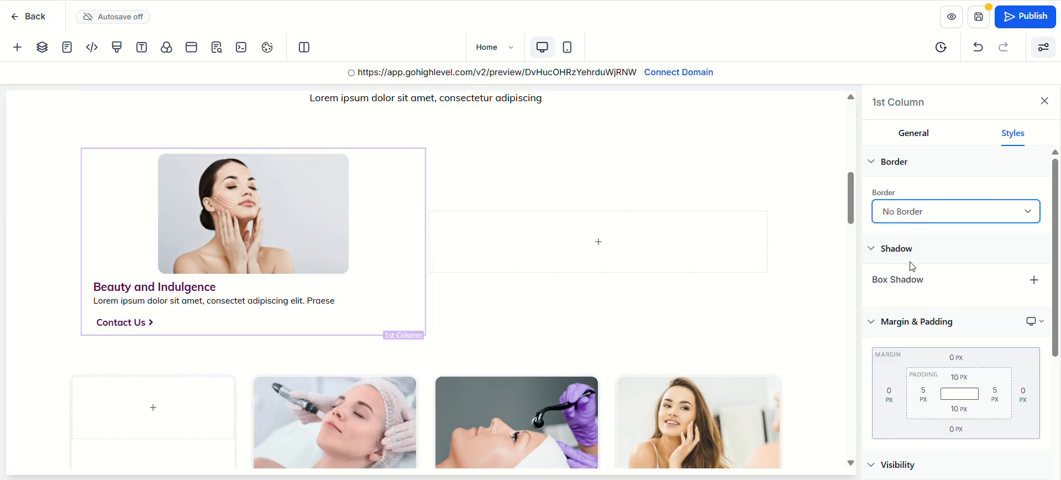
# Add a box shadow to the left column holding the image and "Beauty and Indulgence" text
pyautogui.click(901, 256)
pyautogui.click(900, 256)
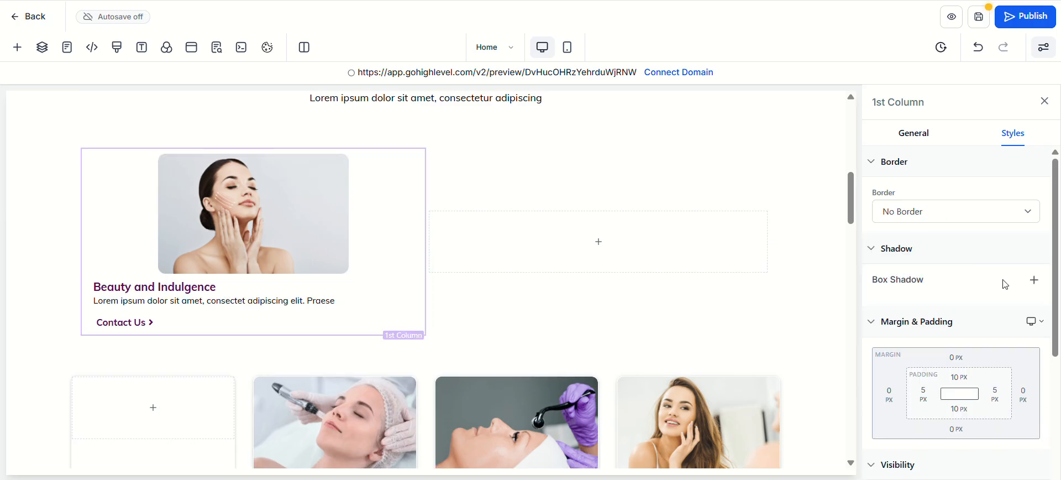
pyautogui.click(1031, 281)
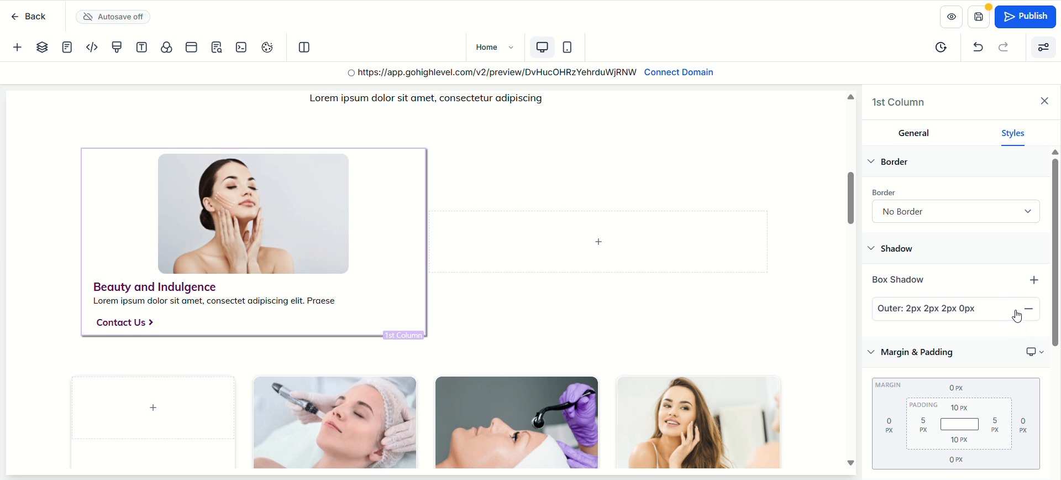
pyautogui.scroll(-1, 948, 321)
pyautogui.click(952, 320)
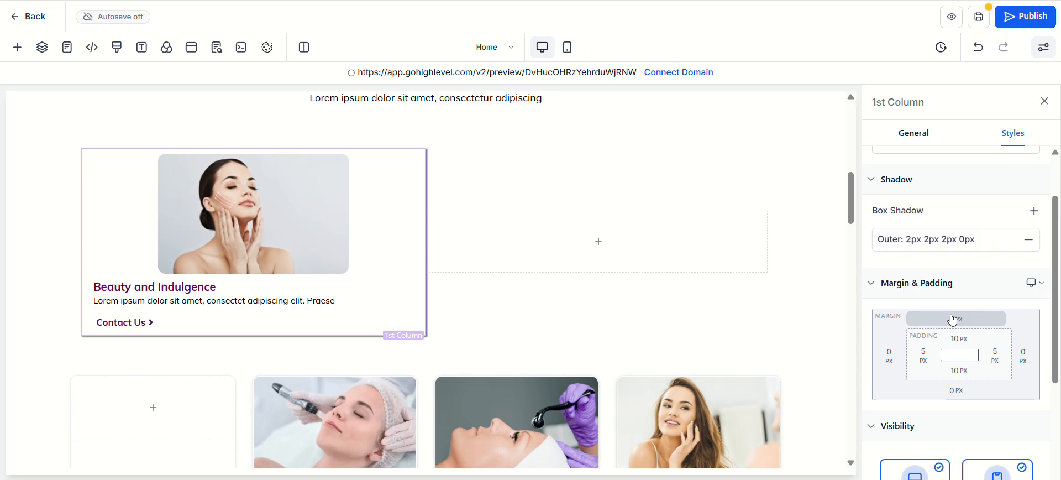
pyautogui.scroll(-2, 950, 260)
pyautogui.scroll(3, 945, 257)
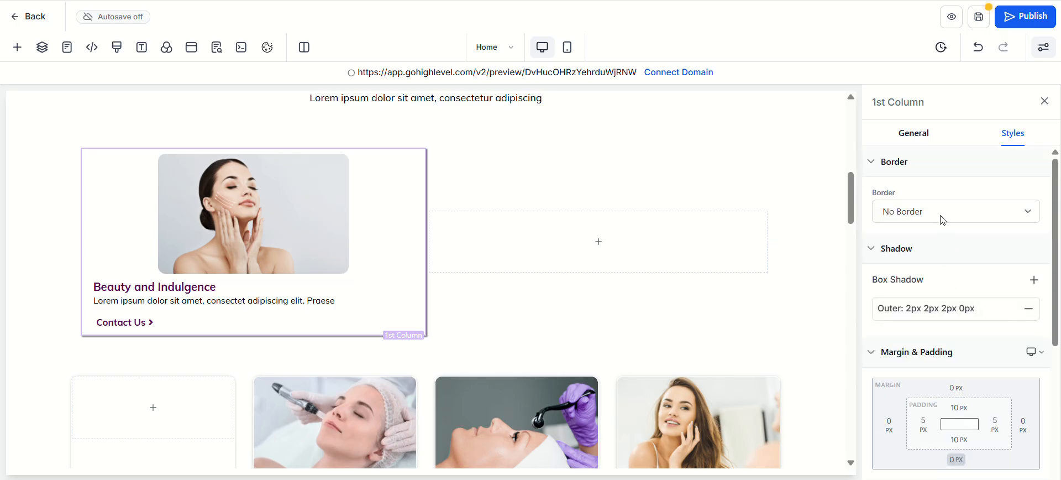
pyautogui.click(942, 213)
pyautogui.click(941, 213)
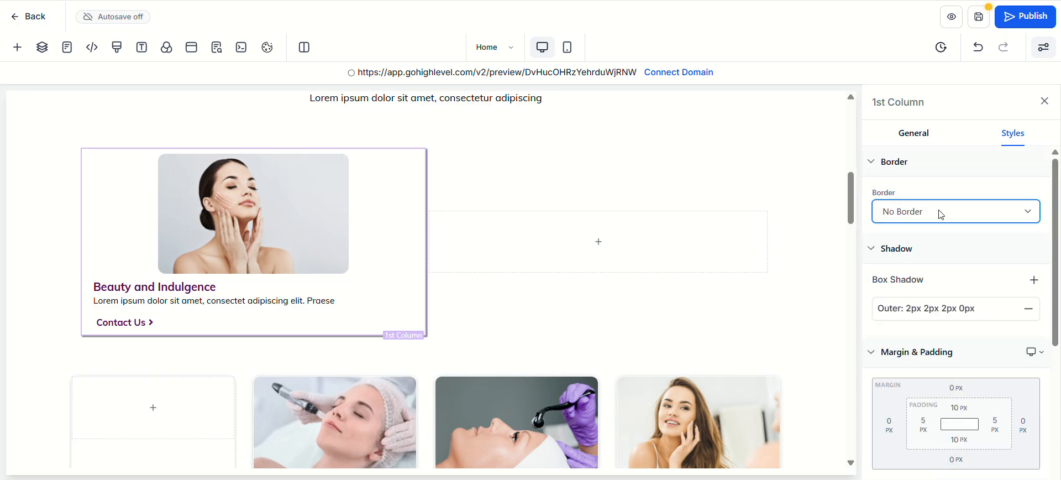
# Set the left column's box shadow to 1 px for X, Y and blur
pyautogui.click(962, 309)
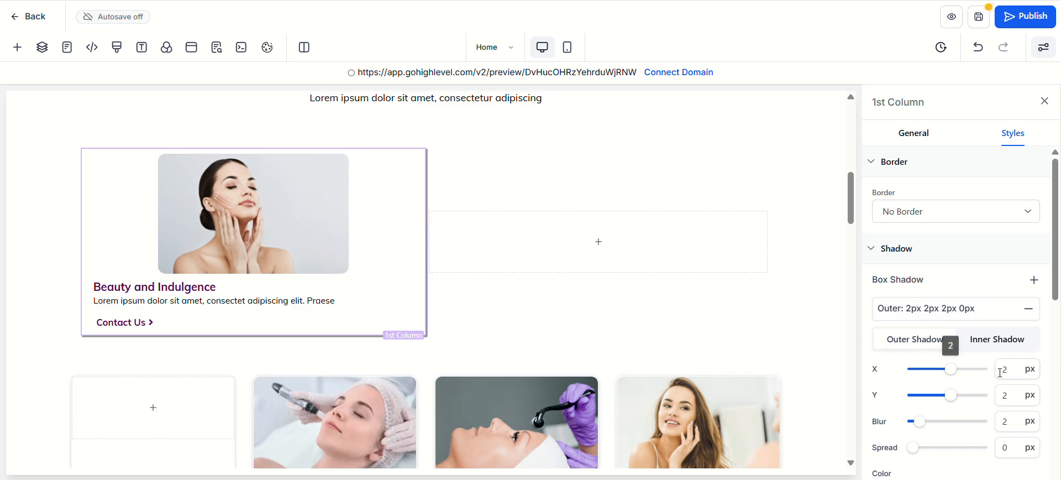
pyautogui.click(1012, 372)
pyautogui.write('1')
pyautogui.click(1007, 394)
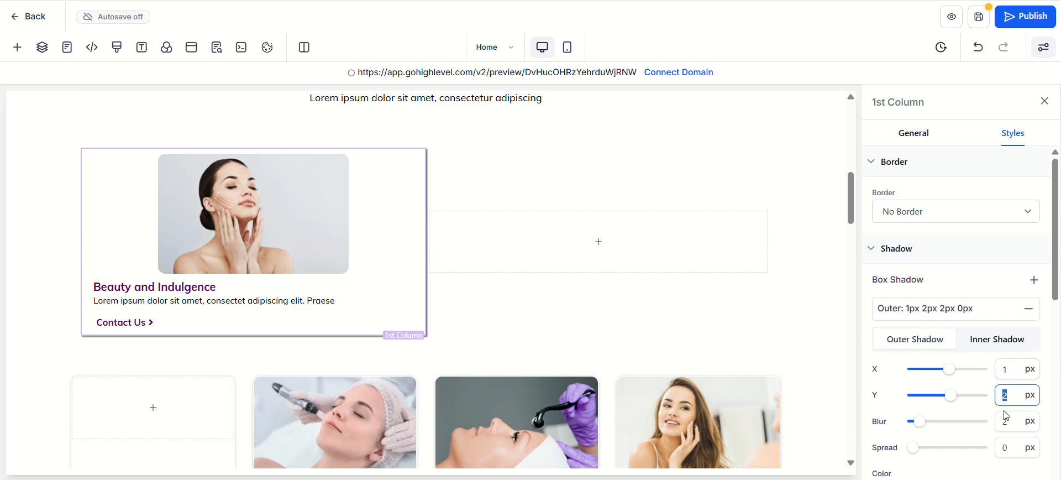
pyautogui.write('1')
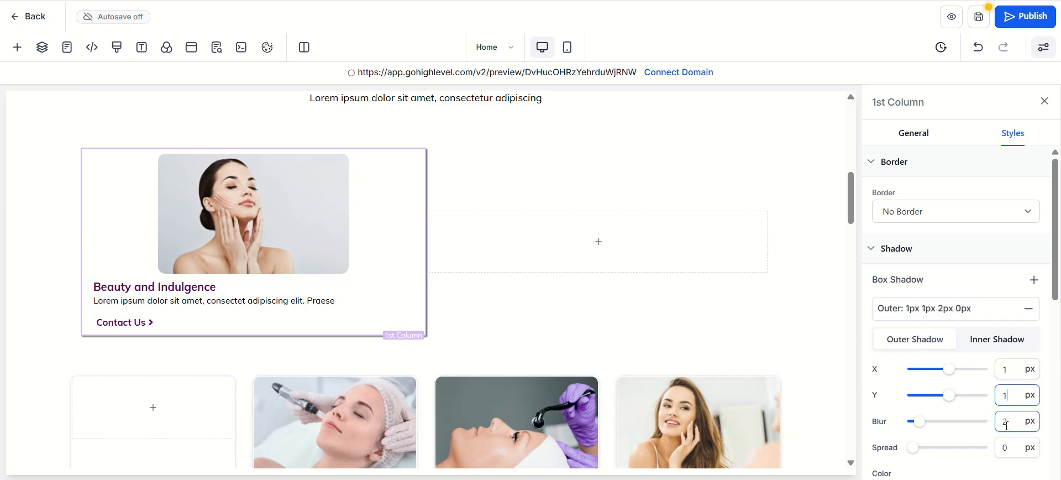
pyautogui.click(872, 360)
pyautogui.click(1008, 419)
pyautogui.press('BackSpace')
pyautogui.write('1')
pyautogui.click(869, 352)
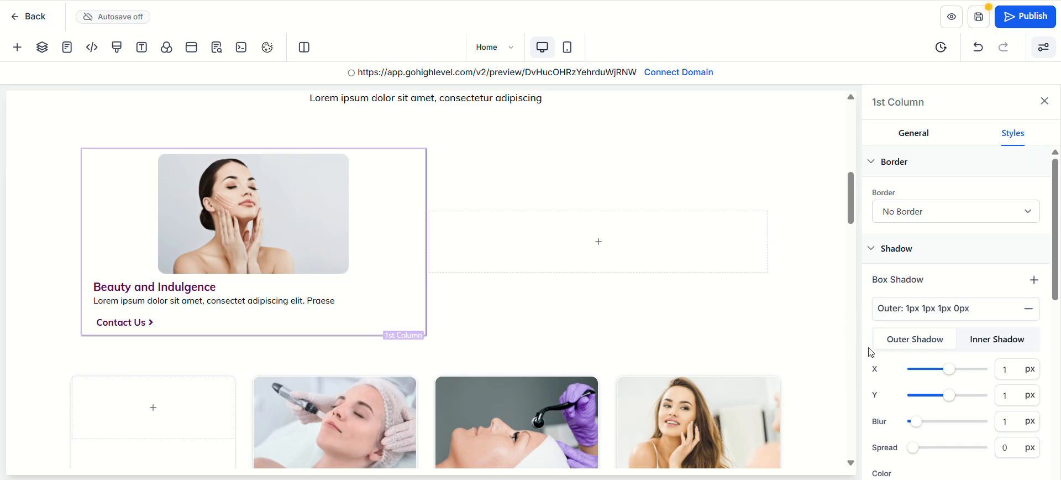
# Change the left column's box shadow from outer to inner shadow
pyautogui.scroll(-3, 993, 353)
pyautogui.scroll(2, 901, 364)
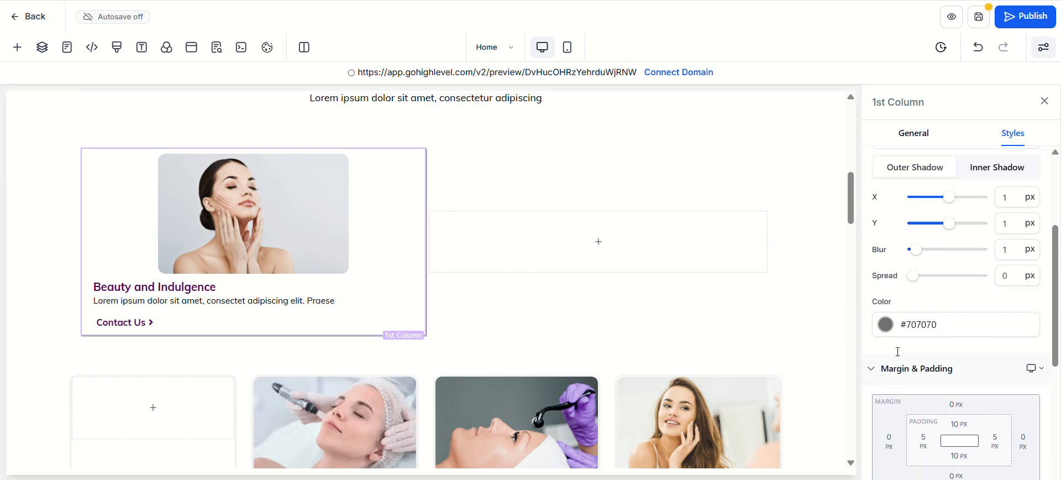
pyautogui.click(901, 361)
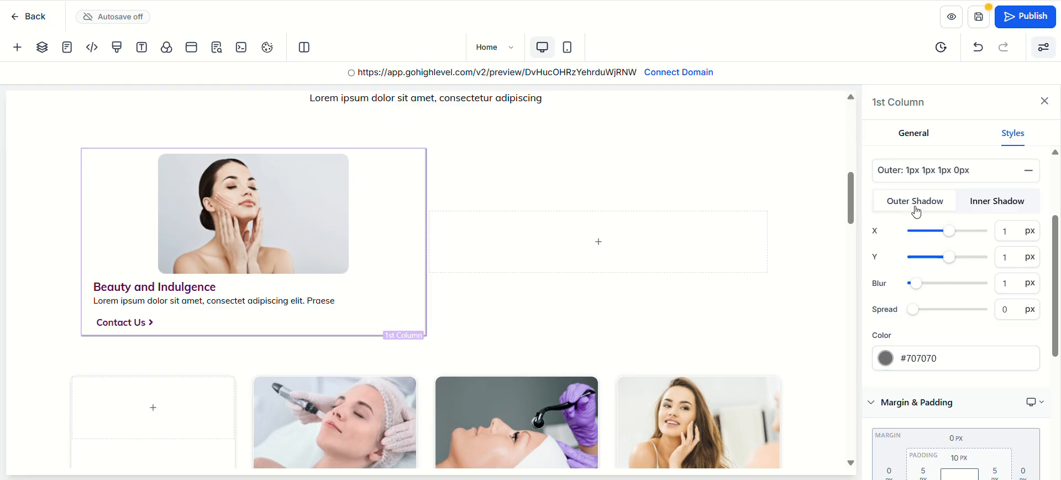
pyautogui.click(1007, 205)
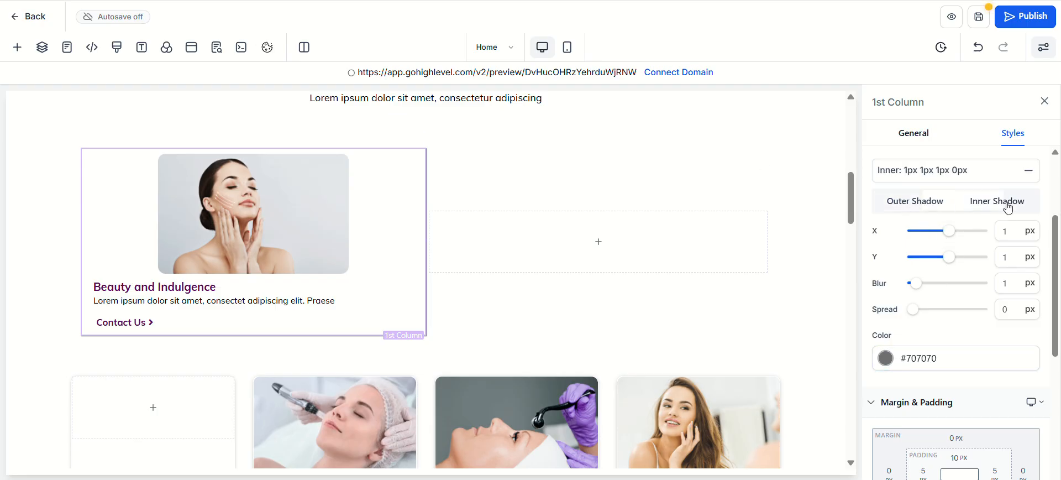
pyautogui.scroll(-3, 971, 345)
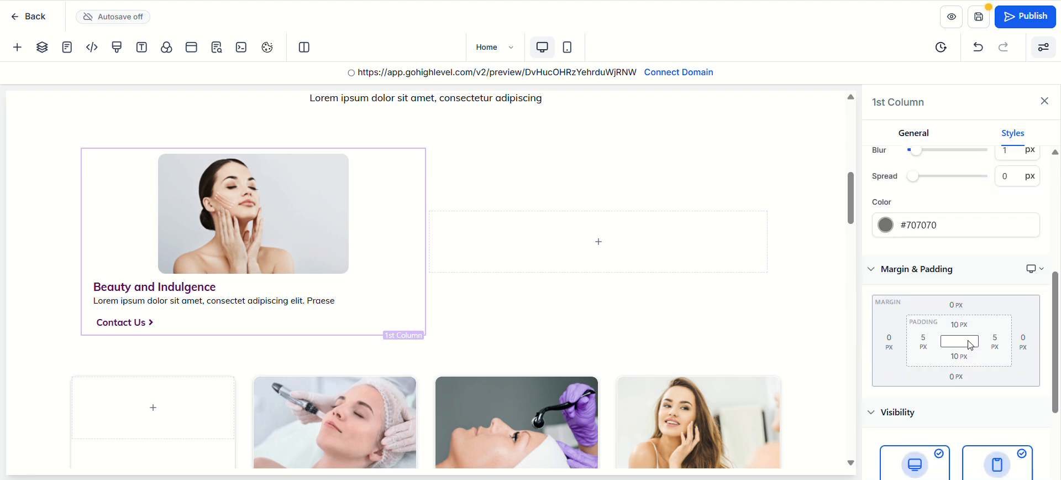
pyautogui.scroll(-1, 970, 344)
pyautogui.scroll(-1, 969, 344)
pyautogui.scroll(3, 954, 248)
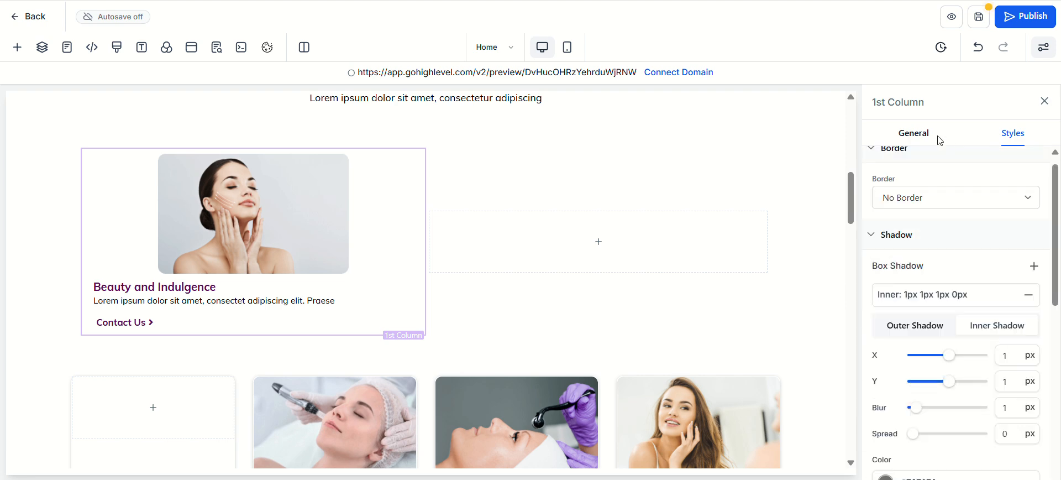
# Examine the left column's general settings for background and column layout
pyautogui.click(928, 142)
pyautogui.scroll(-2, 965, 255)
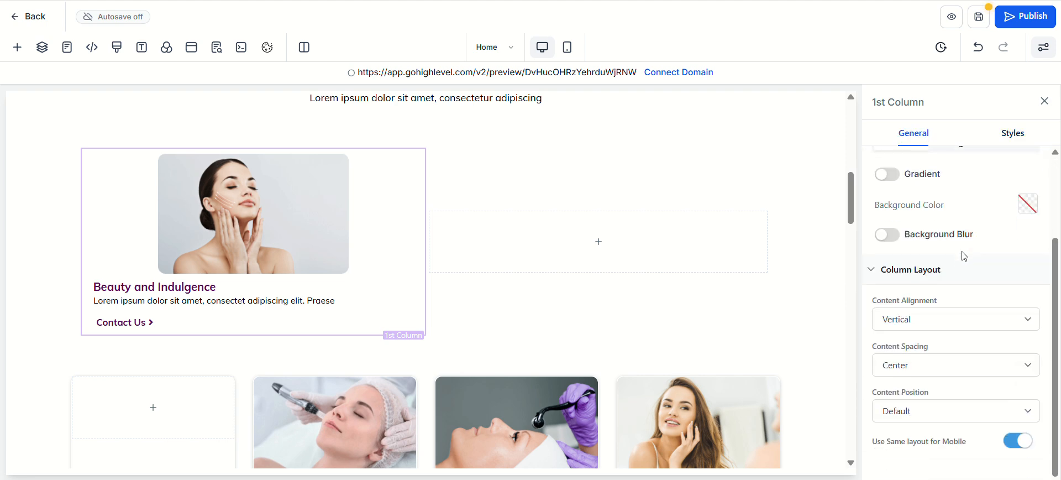
pyautogui.scroll(1, 917, 320)
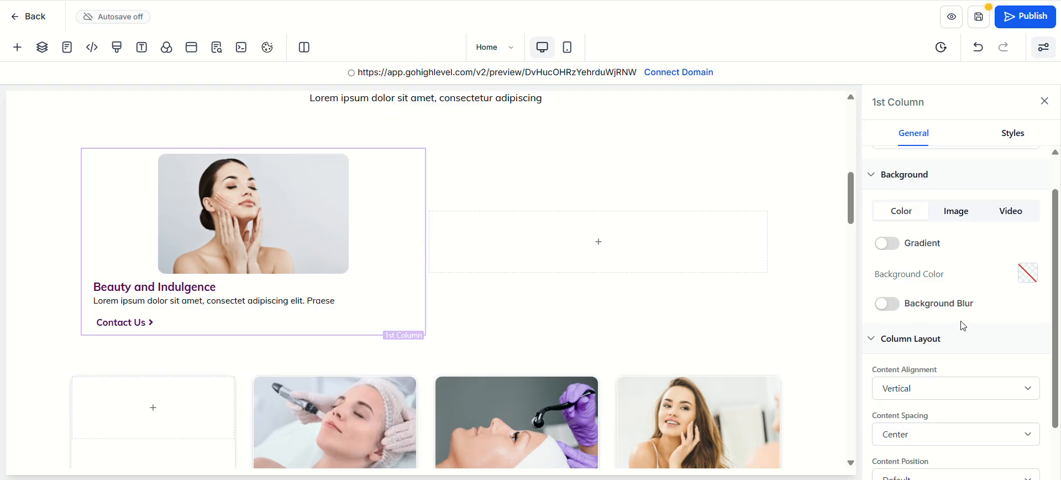
pyautogui.scroll(1, 936, 215)
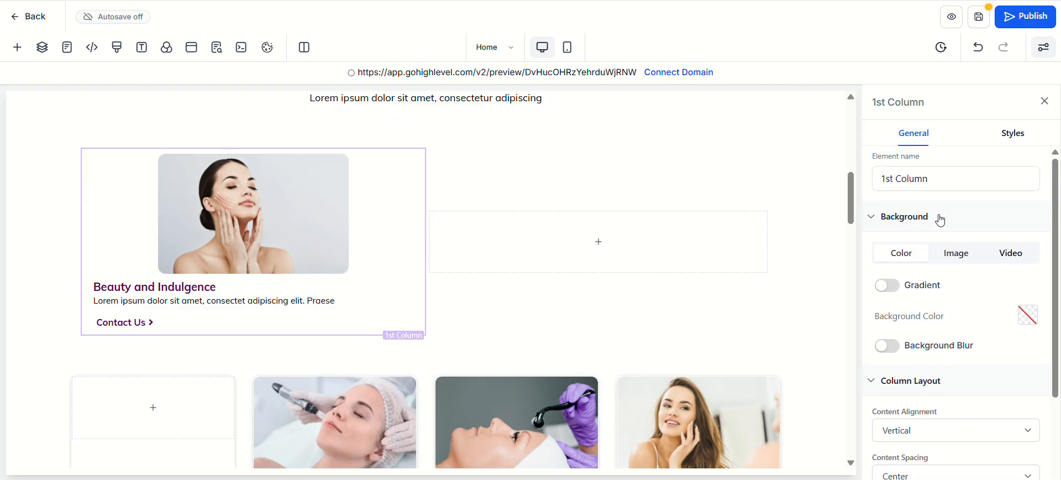
# Set the first column's background colour to the default light yellow
pyautogui.click(1027, 318)
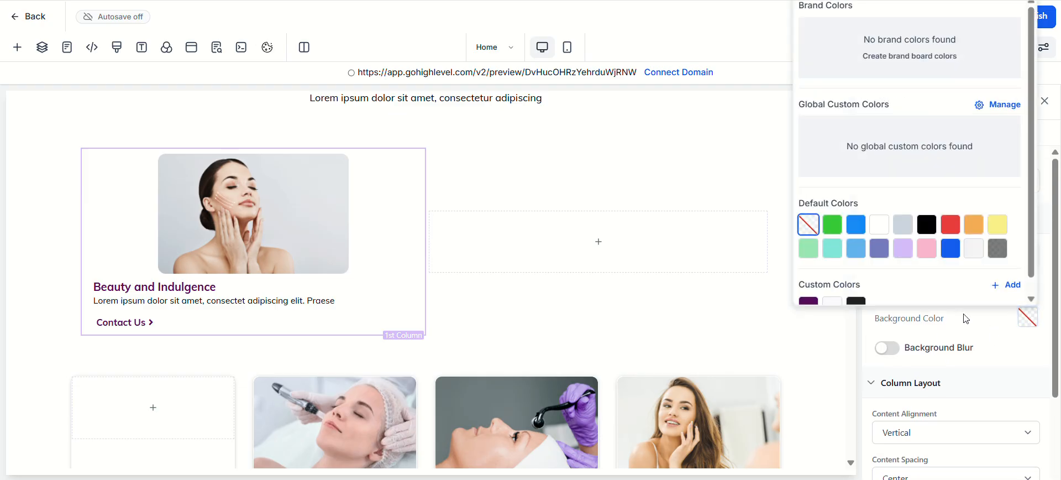
pyautogui.click(1006, 227)
pyautogui.click(1008, 231)
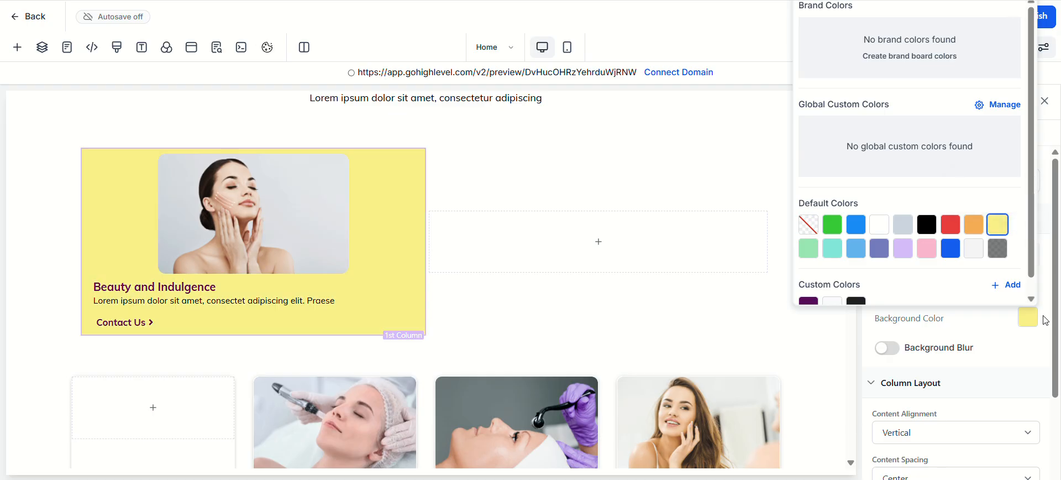
# Turn on background blur for the first column, undo it, and review the column layout settings
pyautogui.click(1001, 347)
pyautogui.click(887, 348)
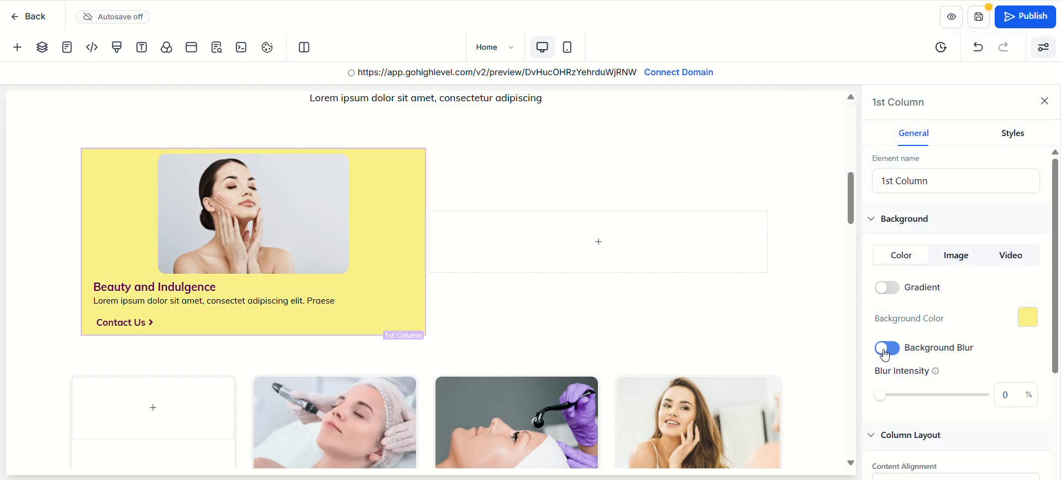
pyautogui.click(978, 47)
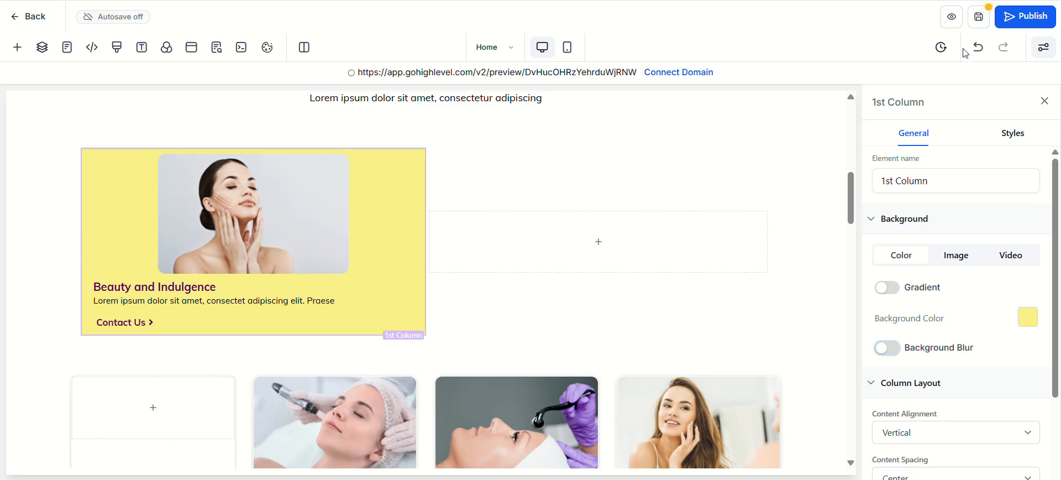
pyautogui.scroll(-2, 888, 284)
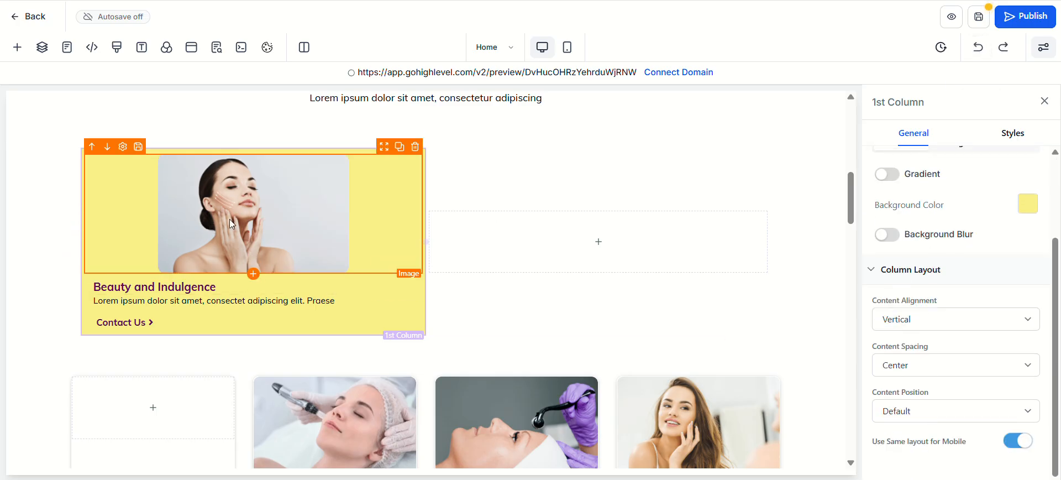
pyautogui.scroll(2, 981, 211)
pyautogui.scroll(-2, 995, 274)
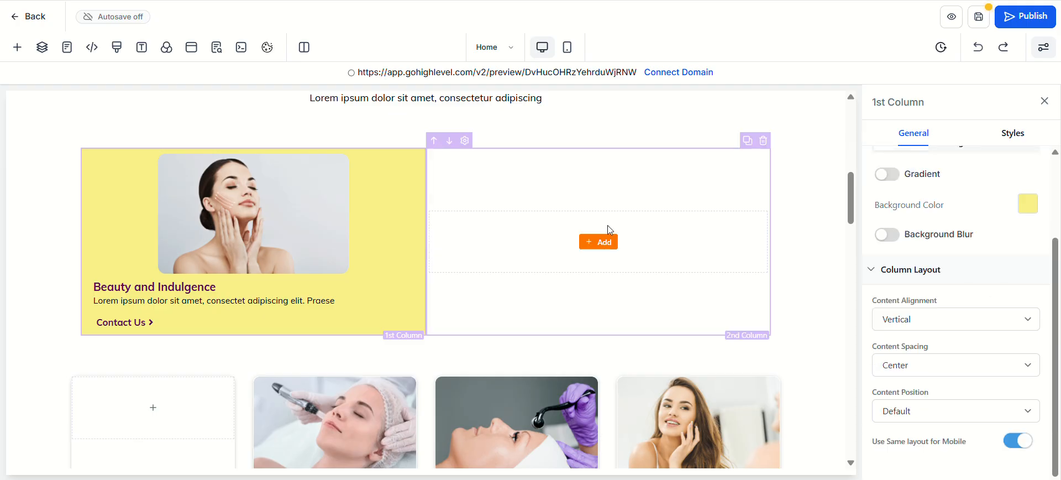
# Search the elements for "code" and add a Code element above the image in the first column
pyautogui.click(17, 47)
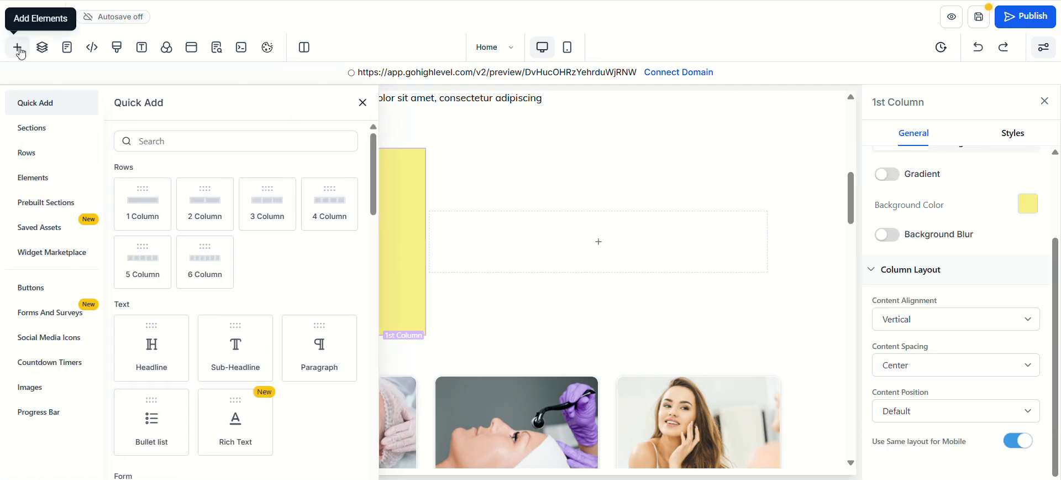
pyautogui.click(259, 138)
pyautogui.write('code')
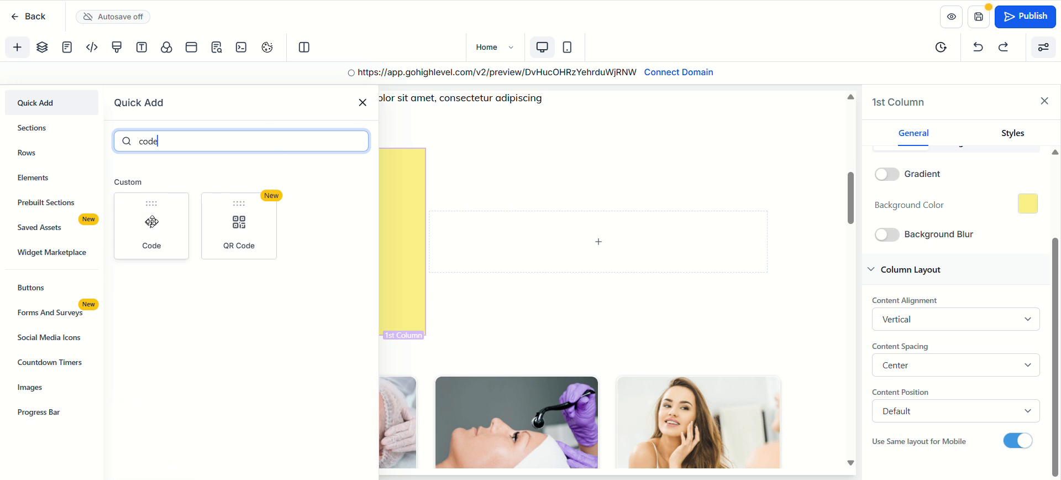
pyautogui.moveTo(152, 221); pyautogui.dragTo(335, 198)
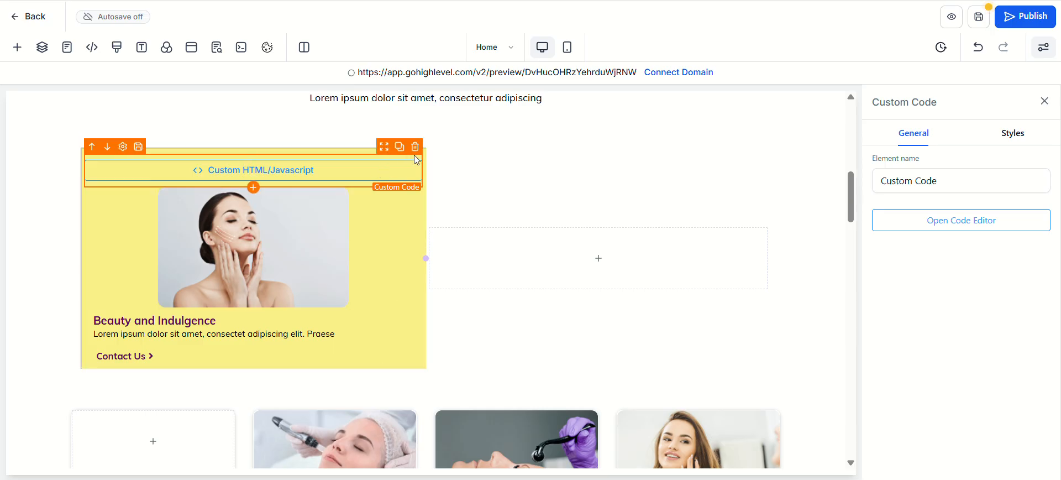
# Delete the custom code element, and undo both its deletion and its insertion
pyautogui.click(415, 148)
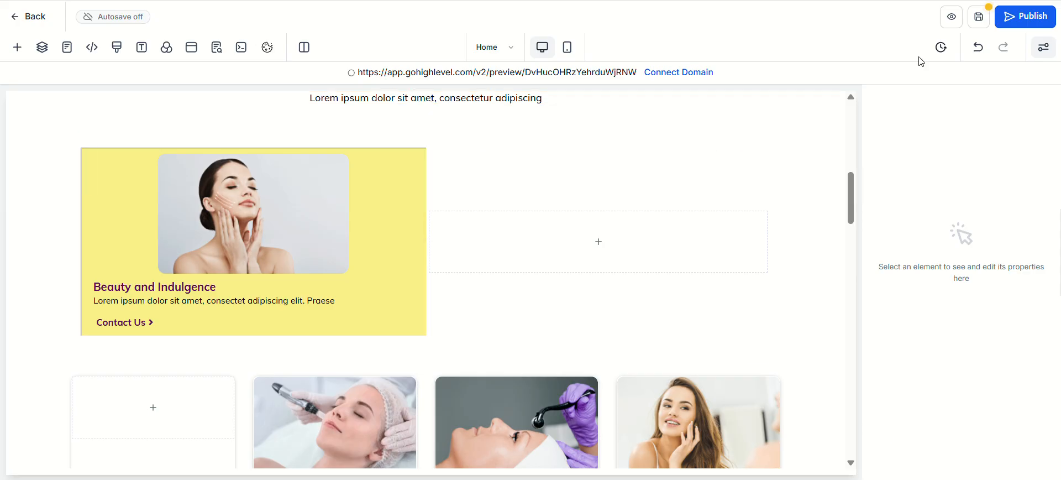
pyautogui.click(982, 57)
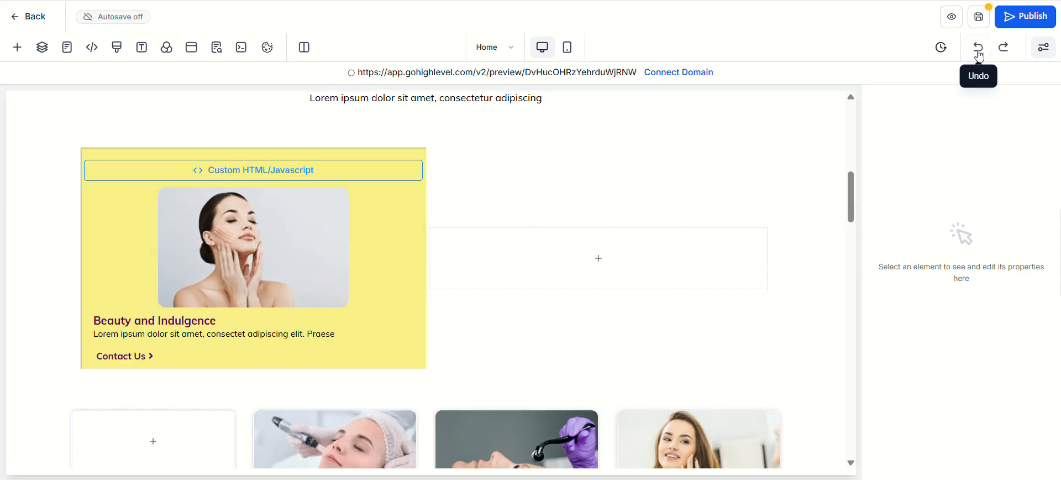
pyautogui.click(982, 56)
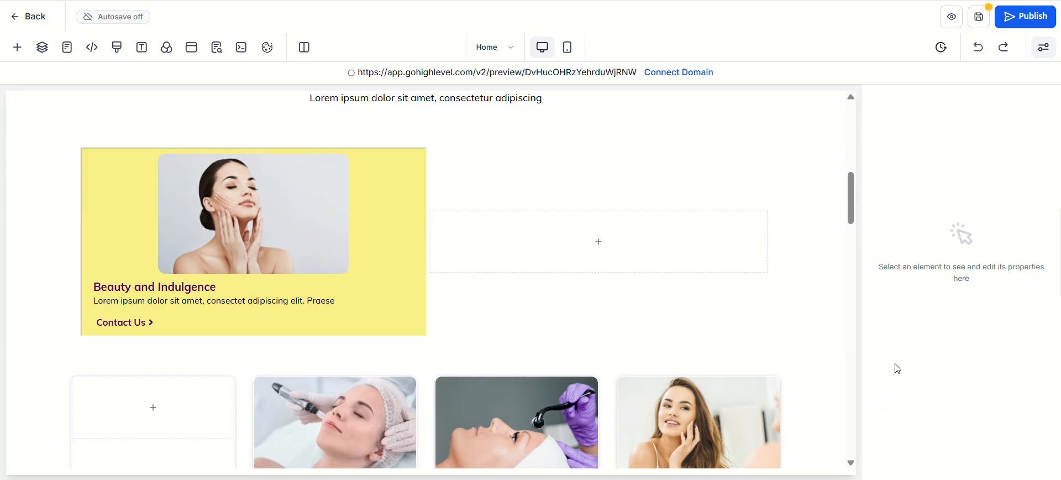
# Undo the column styling and element moves until the first service card regains its image, heading, text and contact link
pyautogui.scroll(1, 486, 339)
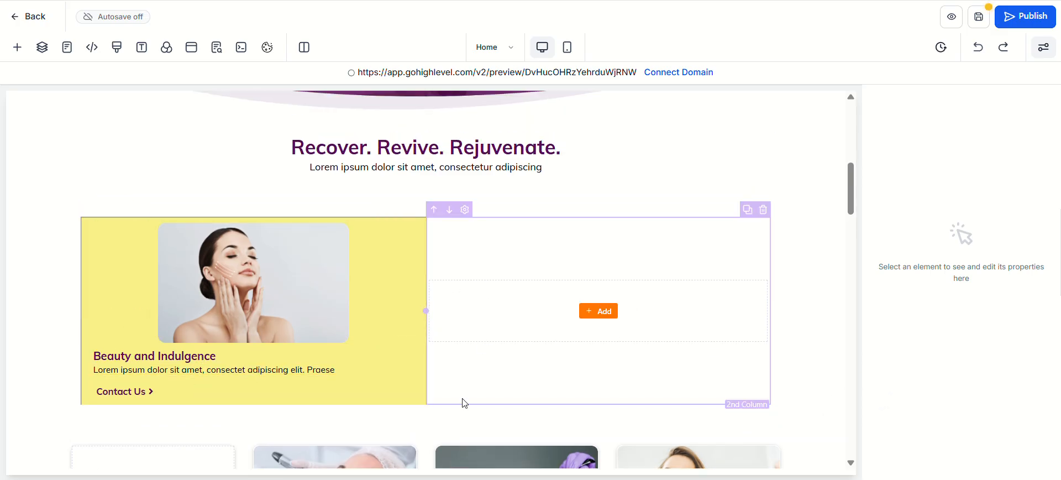
pyautogui.scroll(-3, 513, 253)
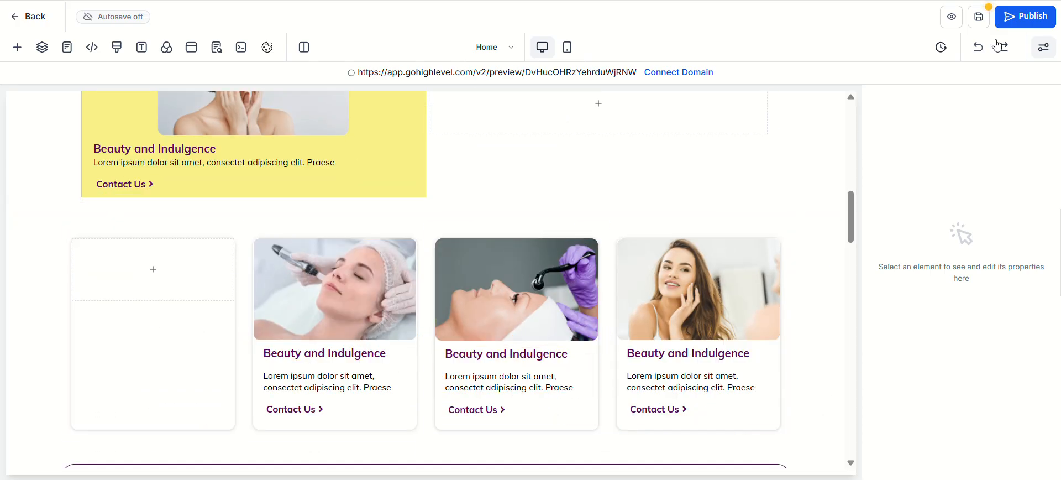
pyautogui.click(977, 48)
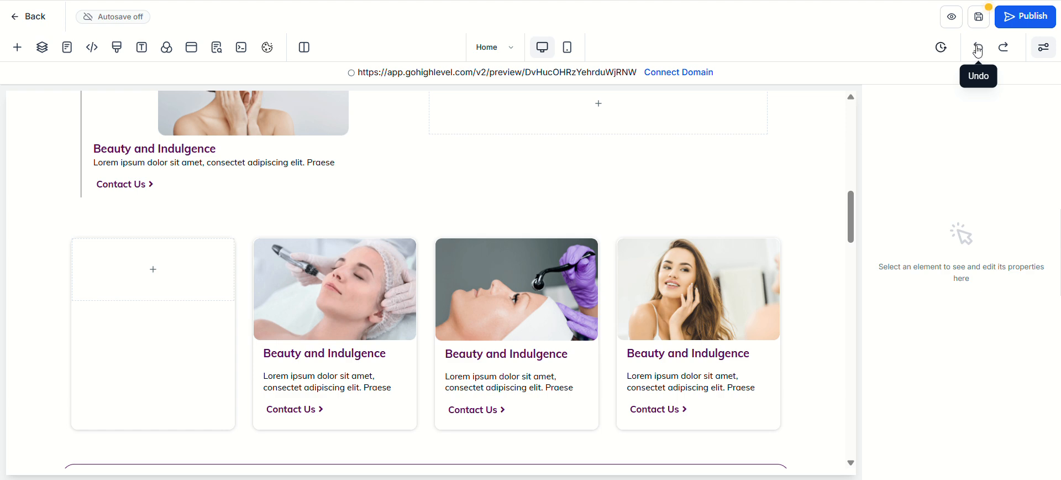
pyautogui.click(978, 51)
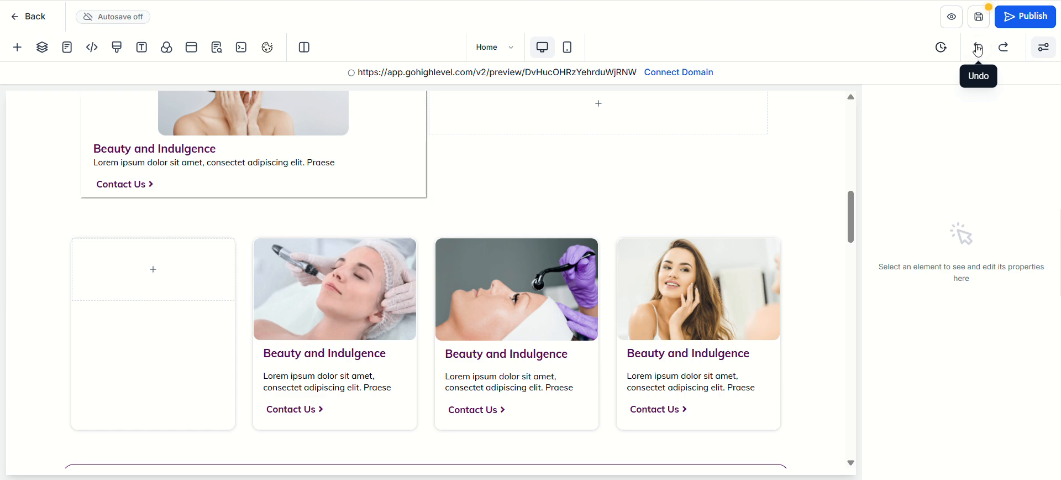
pyautogui.click(979, 51)
pyautogui.click(979, 52)
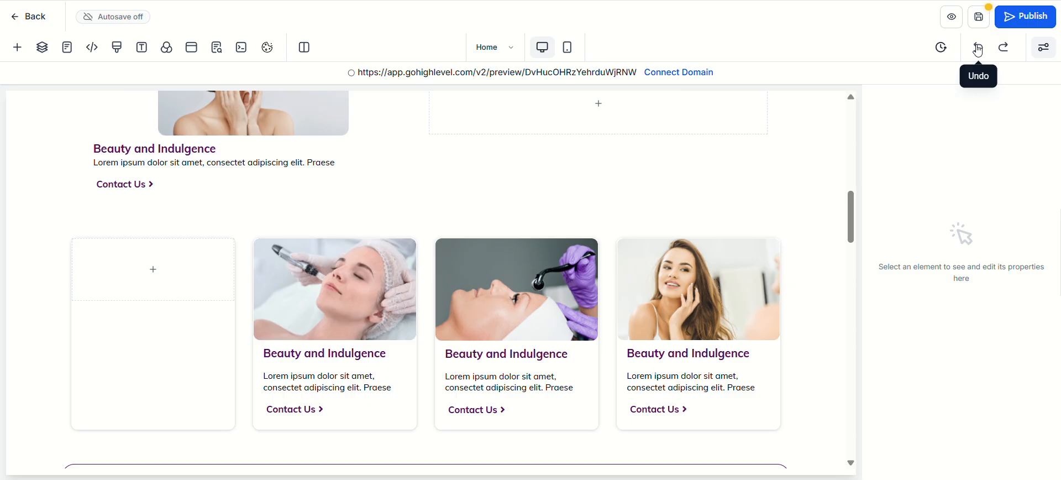
pyautogui.click(980, 60)
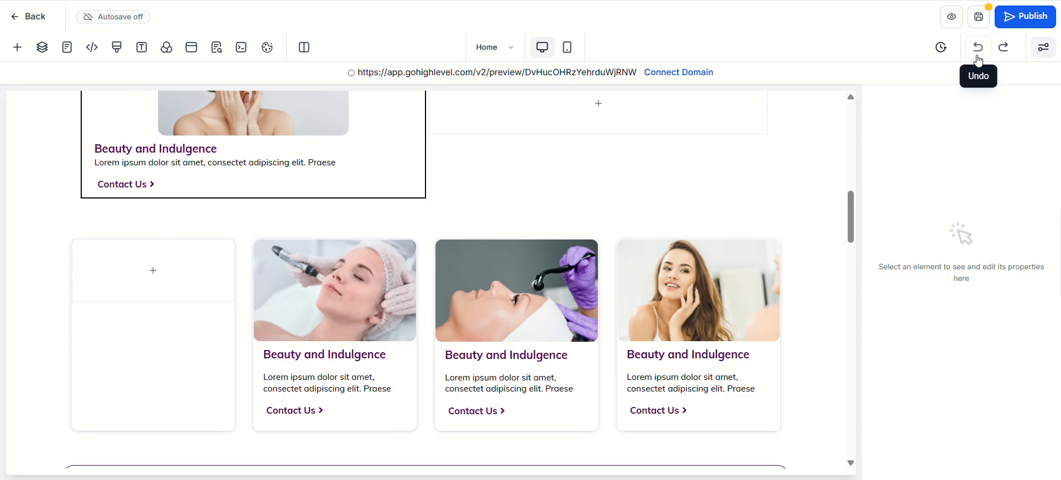
pyautogui.click(979, 60)
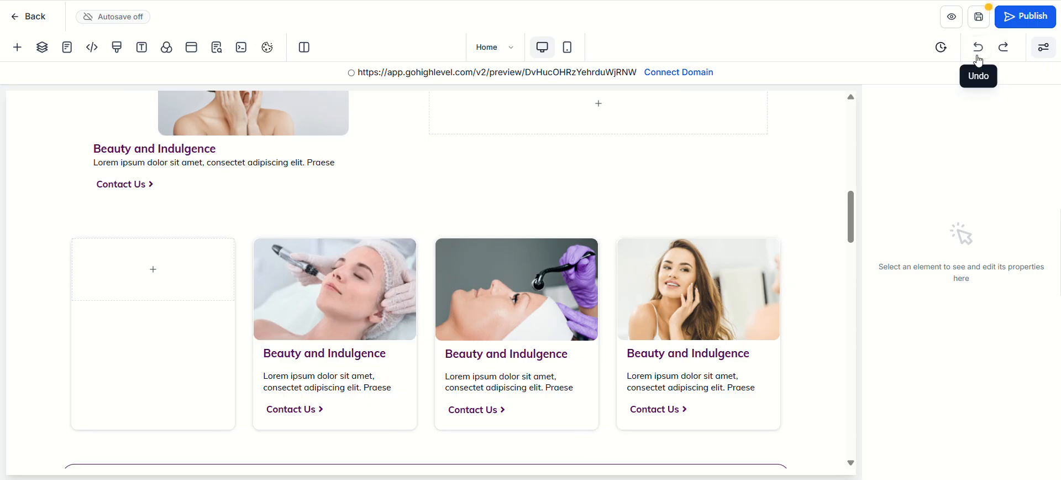
pyautogui.click(980, 61)
pyautogui.click(982, 49)
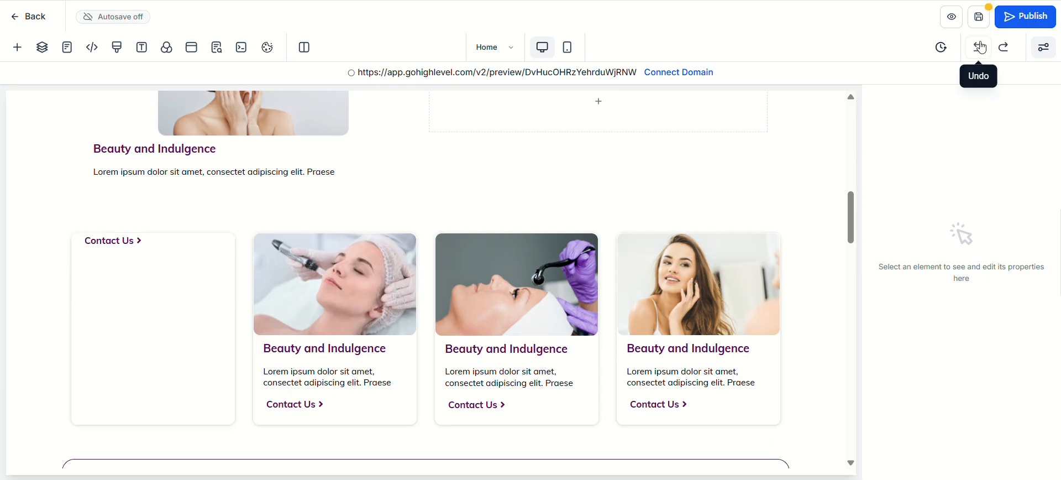
pyautogui.click(982, 48)
pyautogui.click(978, 49)
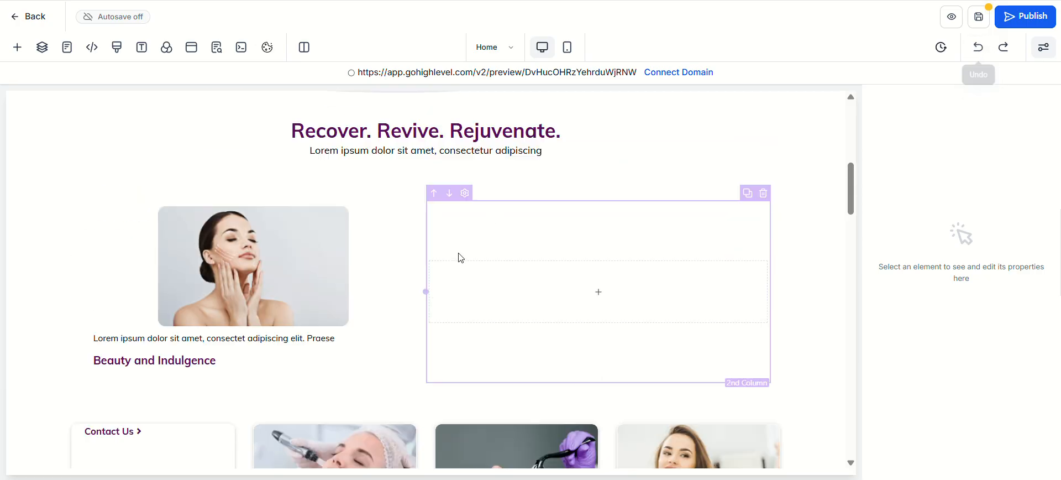
pyautogui.click(975, 50)
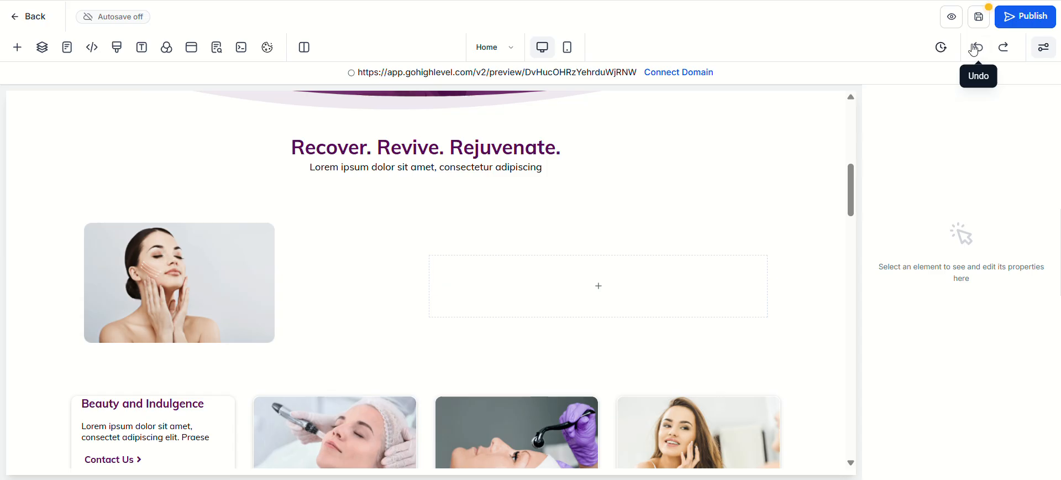
pyautogui.click(975, 51)
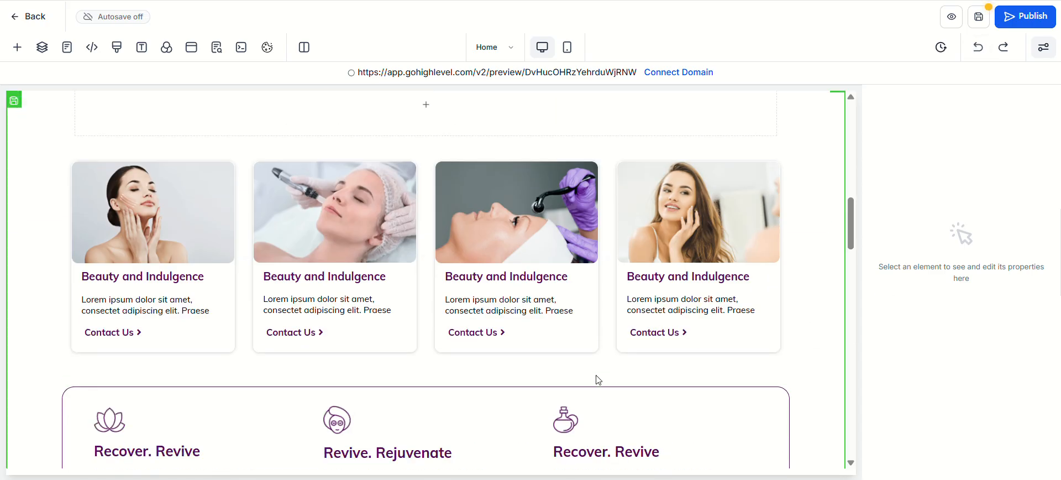
# Delete the empty two-column row, its leftover section and the empty one-column row above the service cards
pyautogui.scroll(-9, 332, 300)
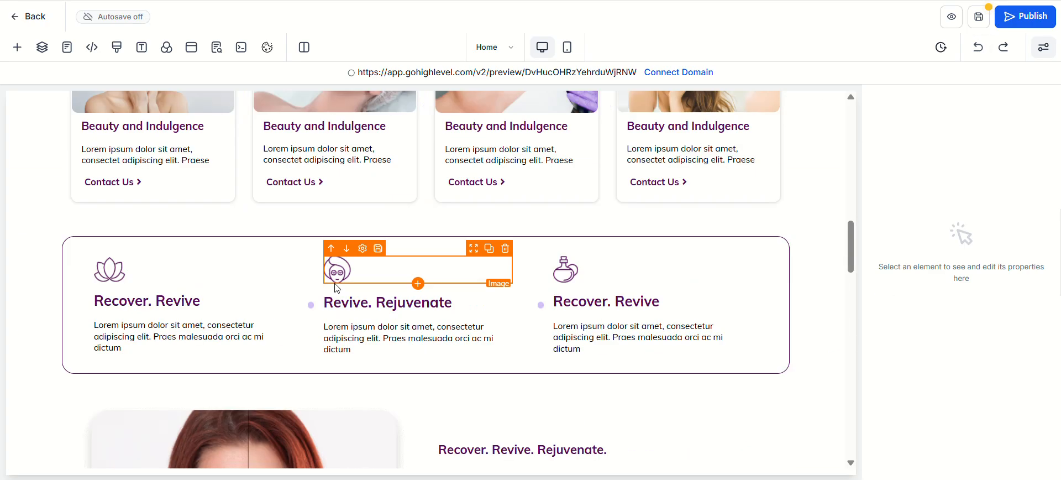
pyautogui.scroll(-1, 158, 287)
pyautogui.scroll(6, 111, 287)
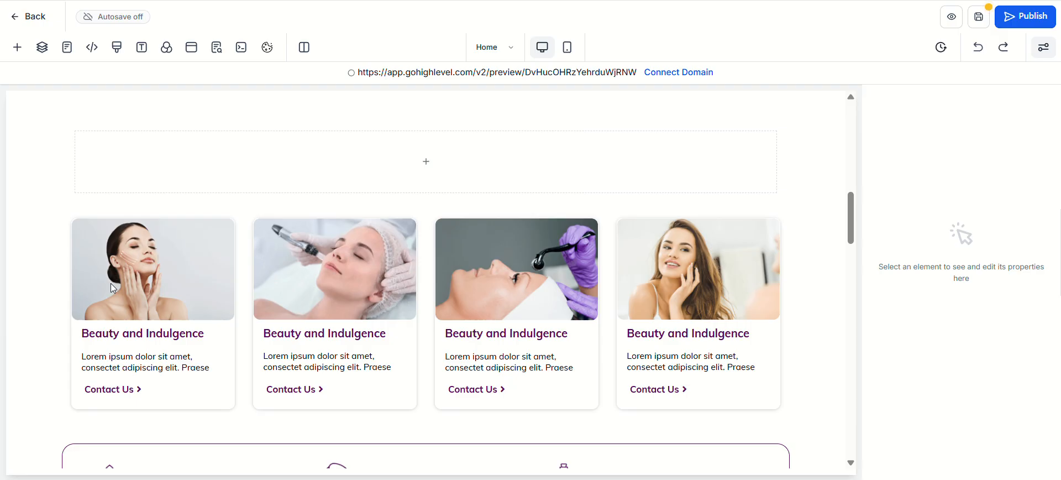
pyautogui.scroll(-4, 114, 288)
pyautogui.scroll(6, 190, 273)
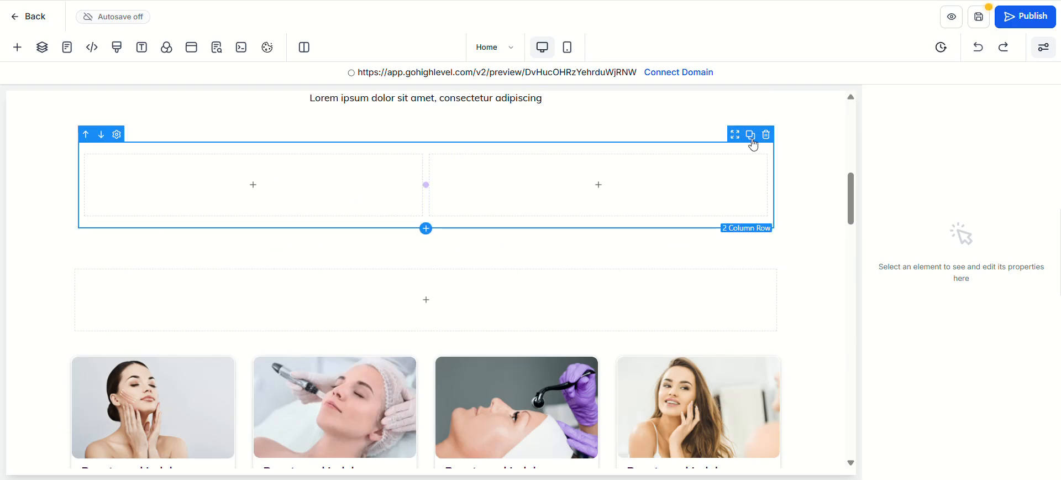
pyautogui.click(766, 134)
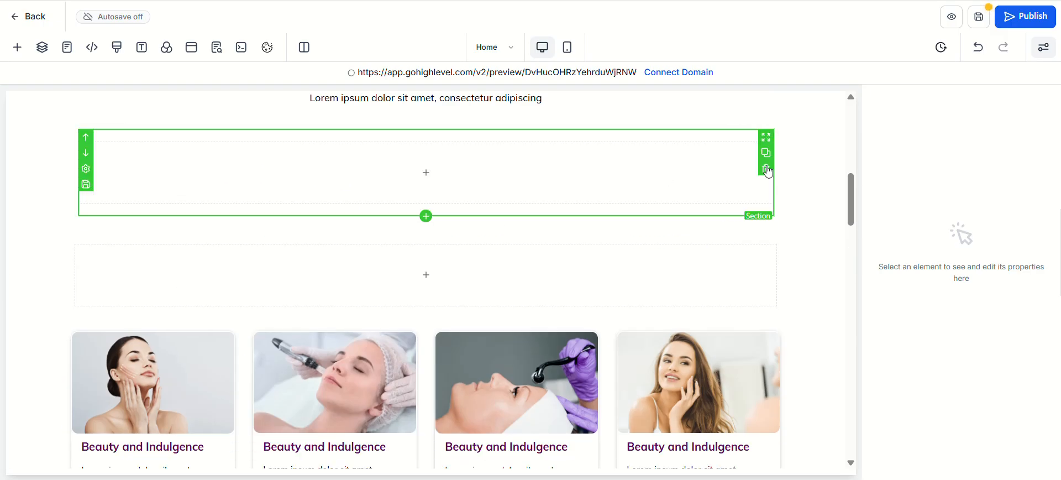
pyautogui.click(767, 168)
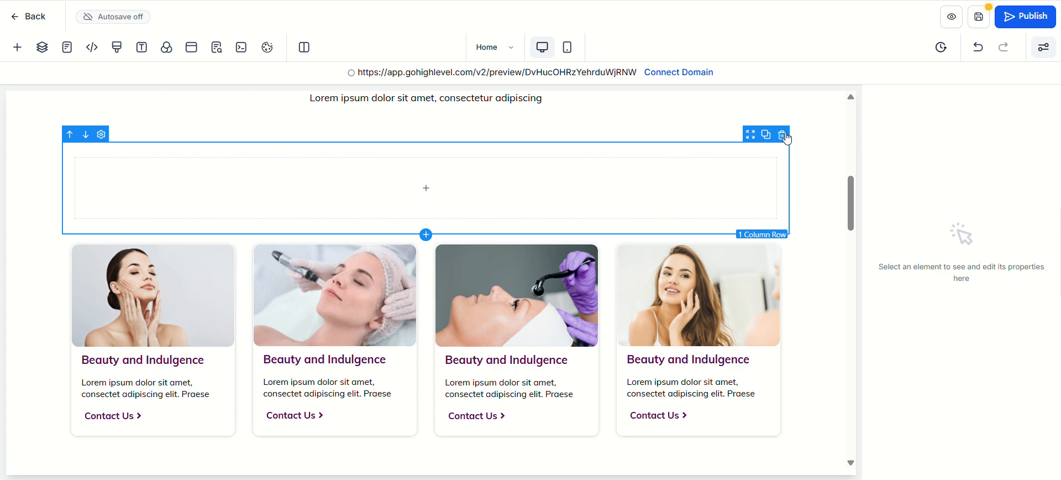
pyautogui.click(783, 135)
pyautogui.scroll(4, 361, 316)
pyautogui.scroll(-4, 414, 370)
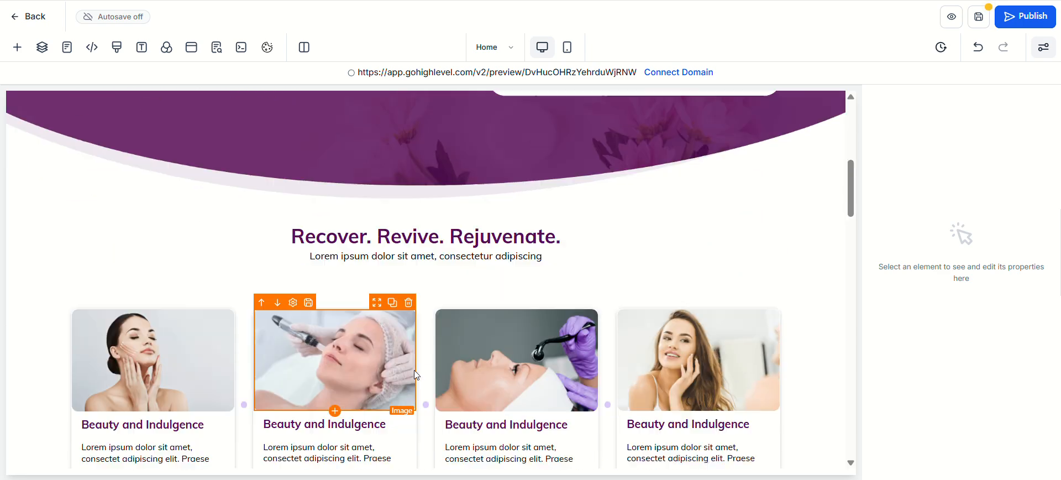
# Open the settings of the red-haired woman's portrait image beside the "Beauty And Indulgance At The Same Place" text
pyautogui.scroll(-1, 111, 270)
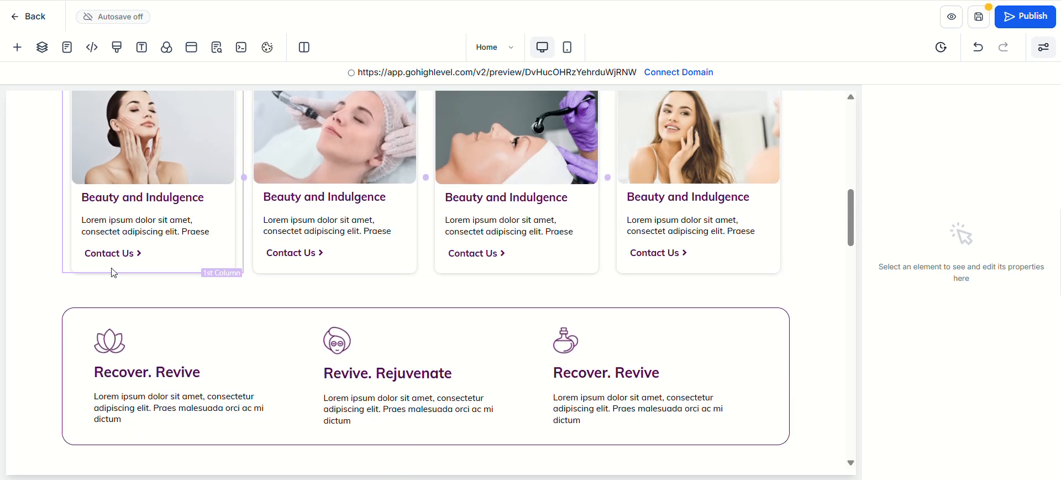
pyautogui.scroll(-5, 721, 329)
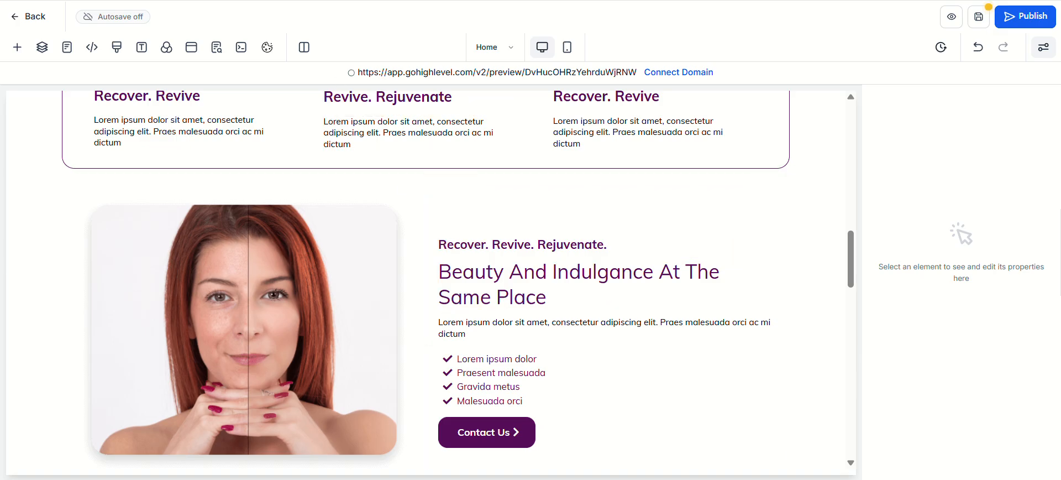
pyautogui.click(332, 1)
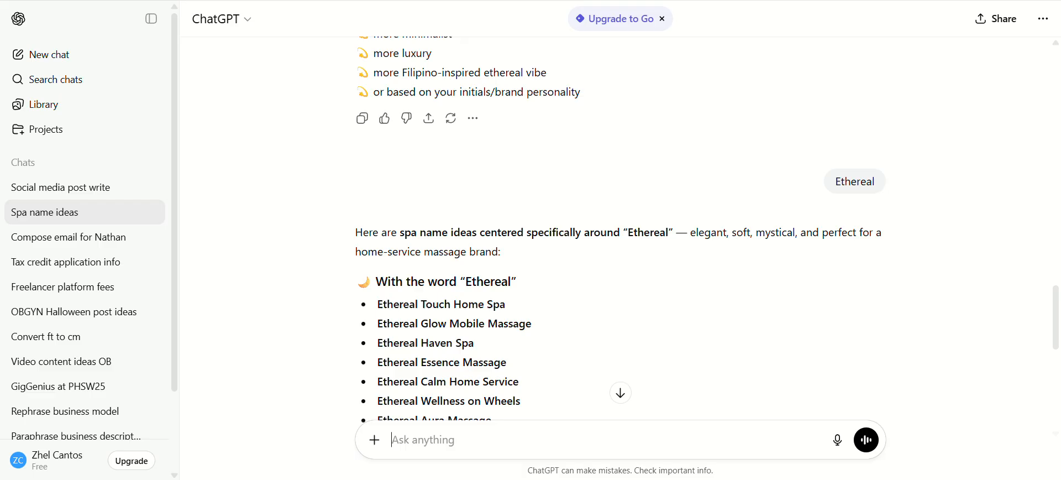
pyautogui.click(395, 1)
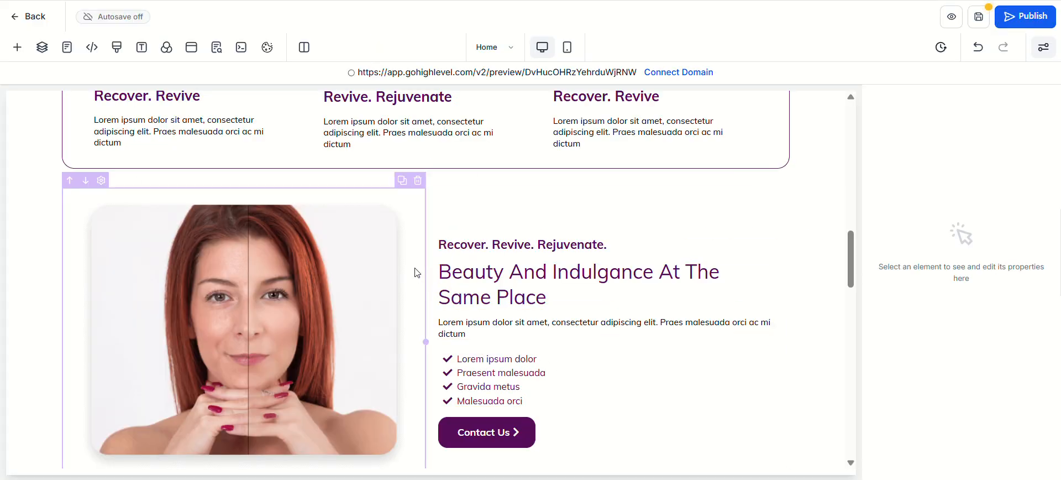
pyautogui.scroll(-1, 577, 299)
pyautogui.scroll(-2, 576, 299)
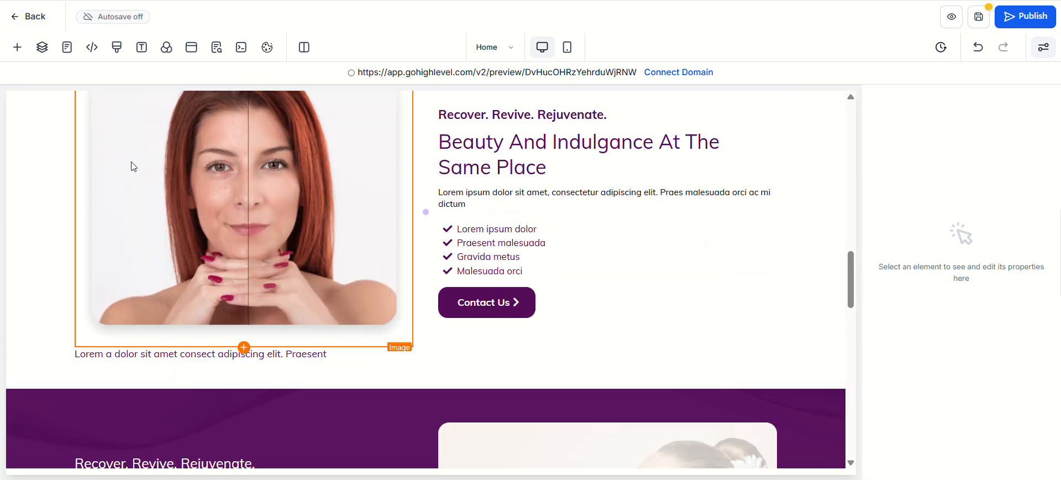
pyautogui.scroll(3, 258, 258)
pyautogui.click(258, 259)
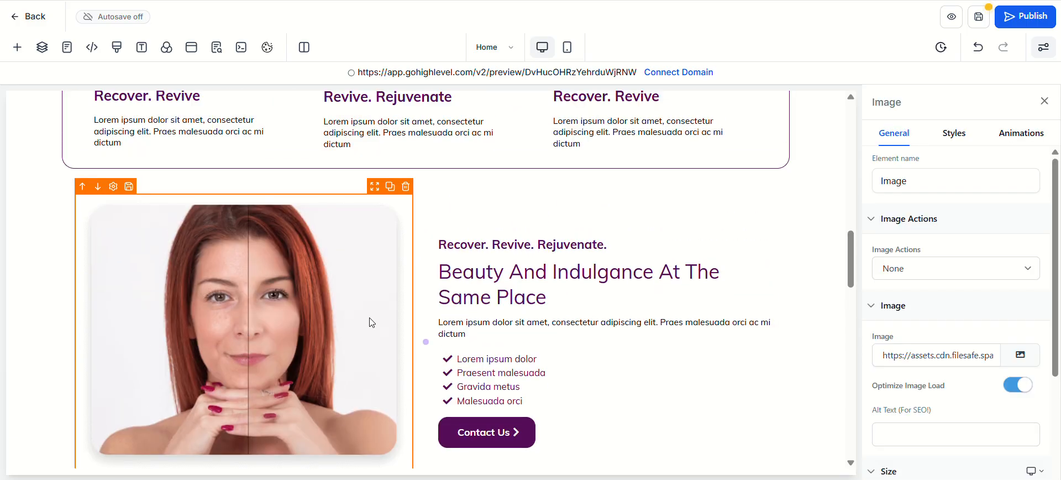
# Open the Pexels stock photo website in a new browser tab
pyautogui.scroll(-2, 270, 266)
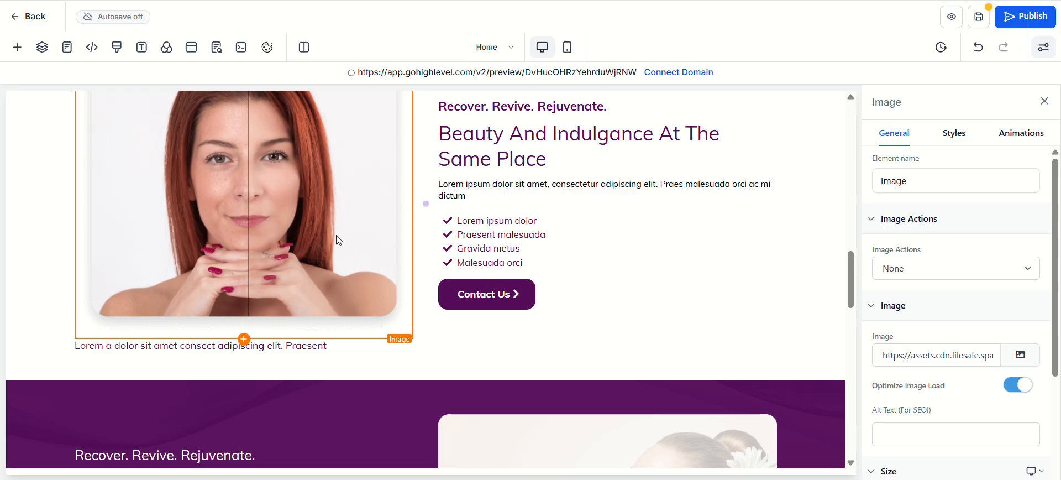
pyautogui.scroll(2, 335, 234)
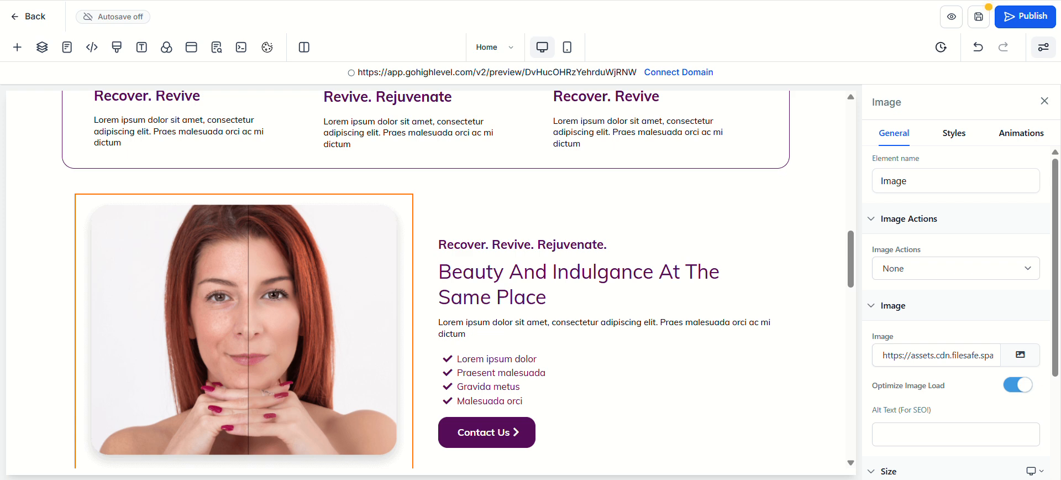
pyautogui.rightClick(253, 0)
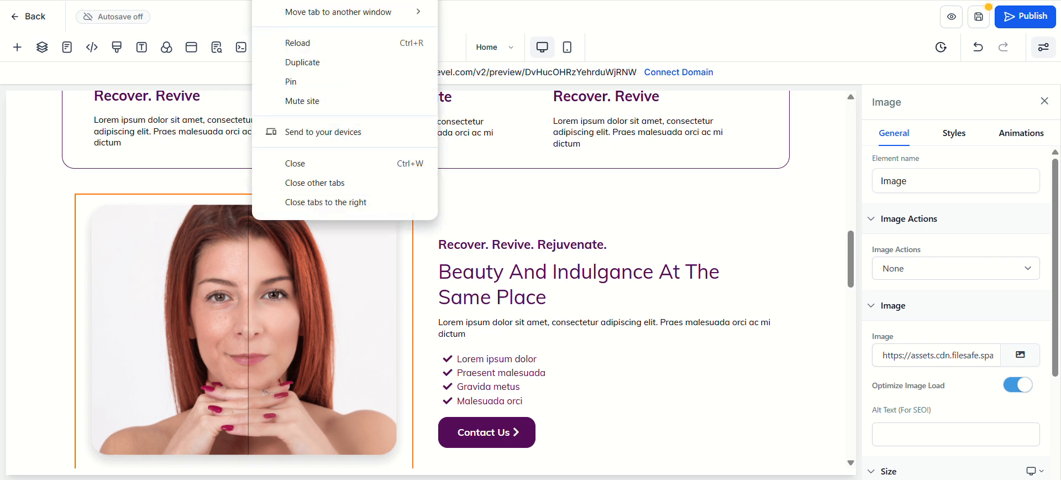
pyautogui.click(301, 0)
pyautogui.write('pexels')
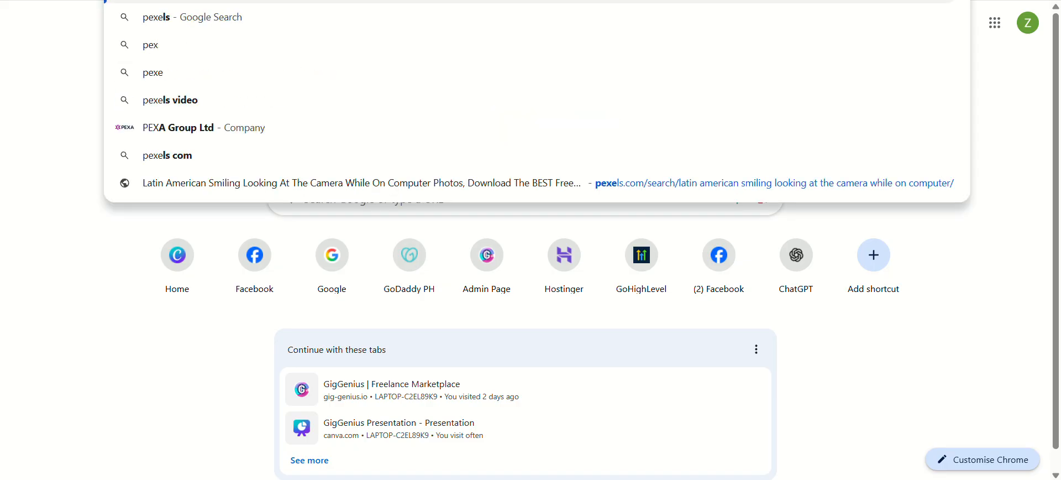
pyautogui.press('Return')
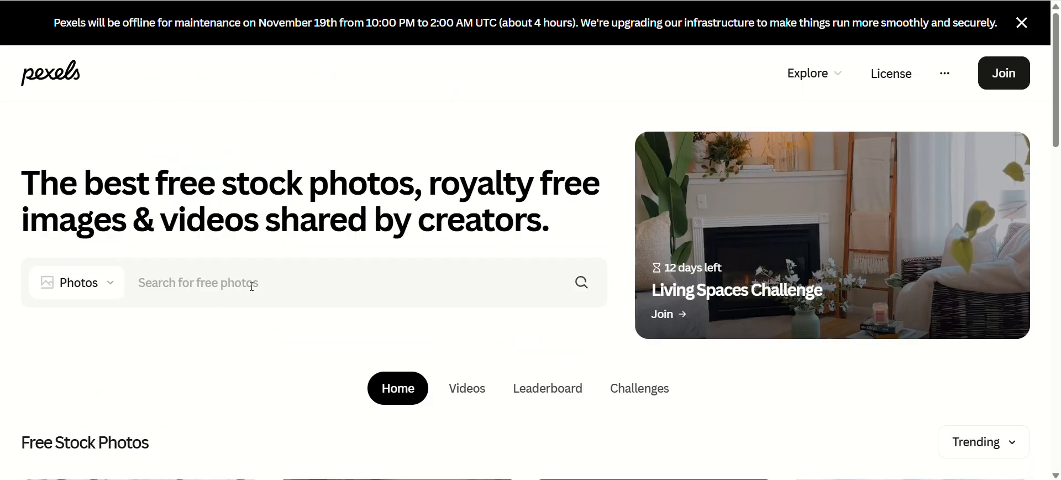
# Search the Pexels photos for "massage" and look through the results for a suitable spa image
pyautogui.click(251, 285)
pyautogui.write('masagege')
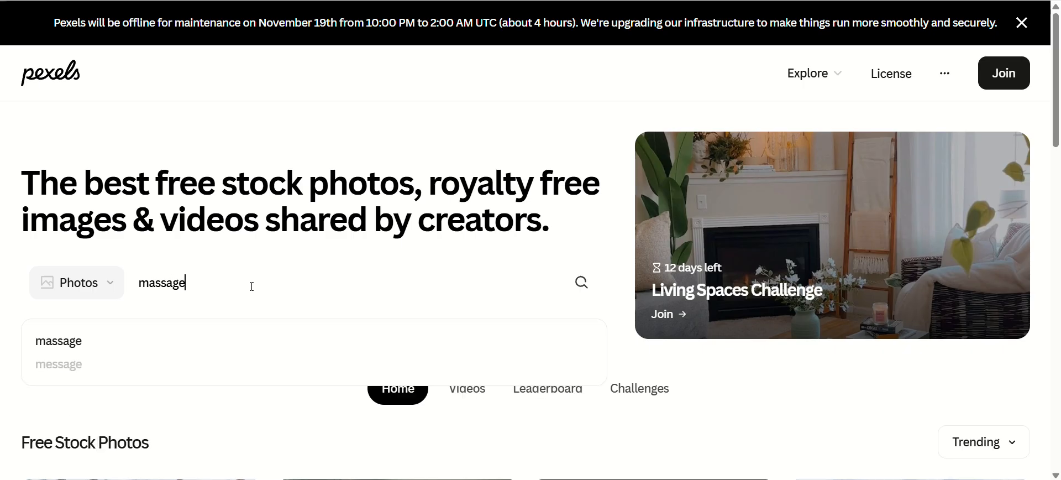
pyautogui.press('Return')
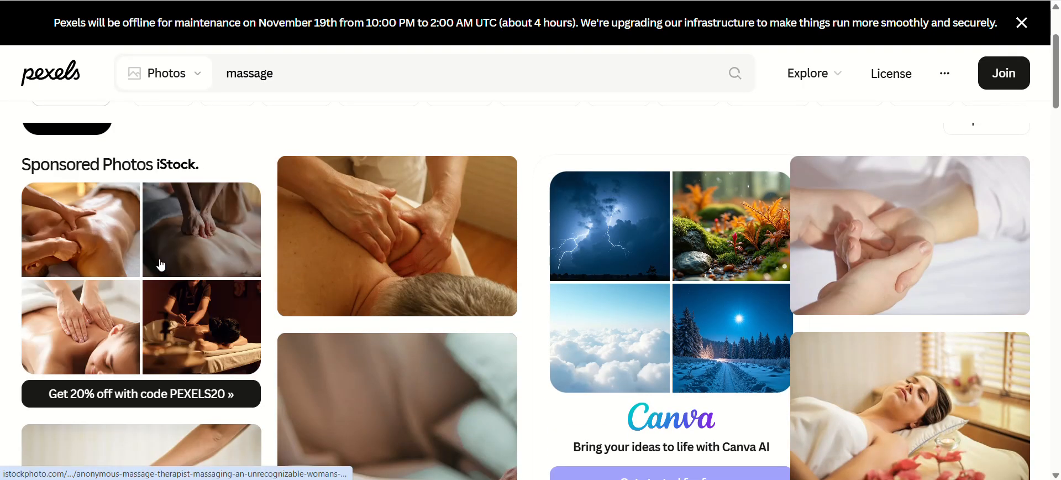
pyautogui.scroll(-10, 971, 340)
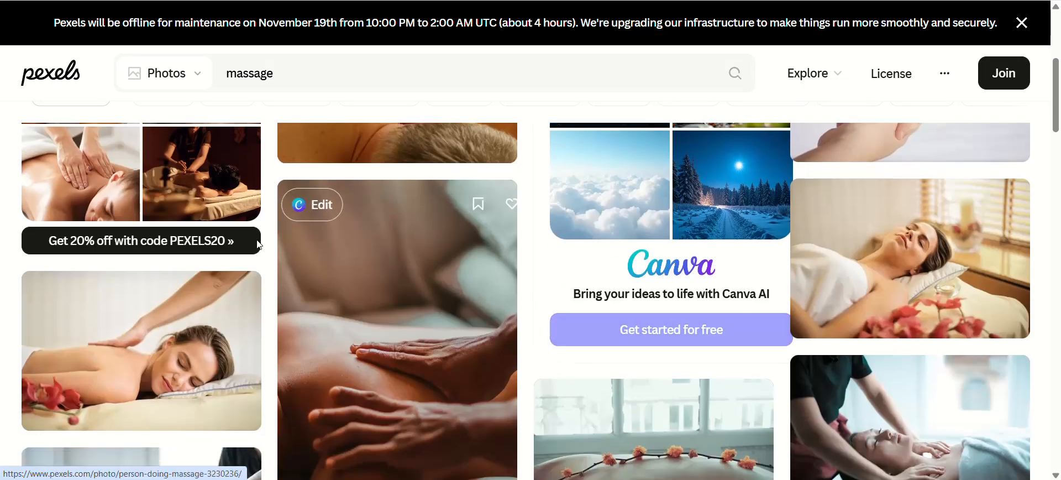
pyautogui.scroll(-4, 658, 221)
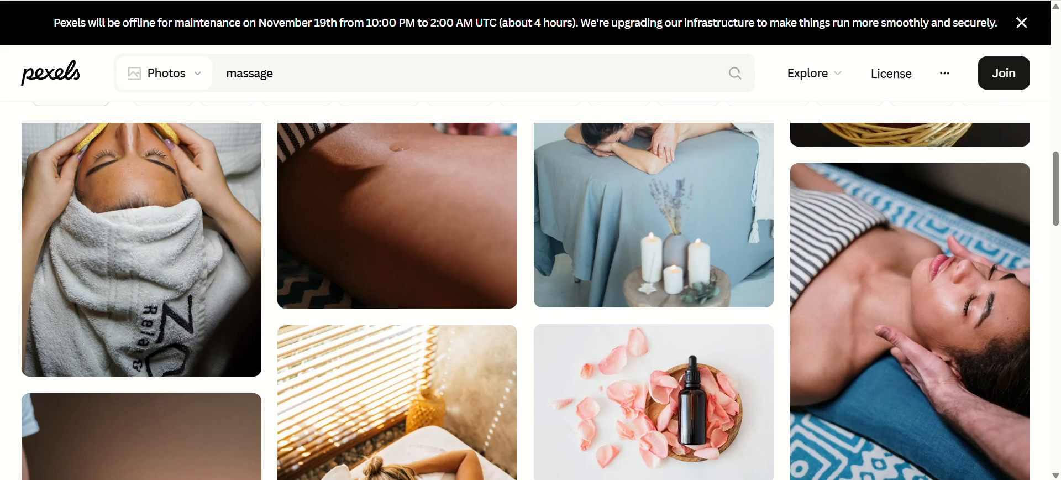
pyautogui.scroll(-4, 337, 272)
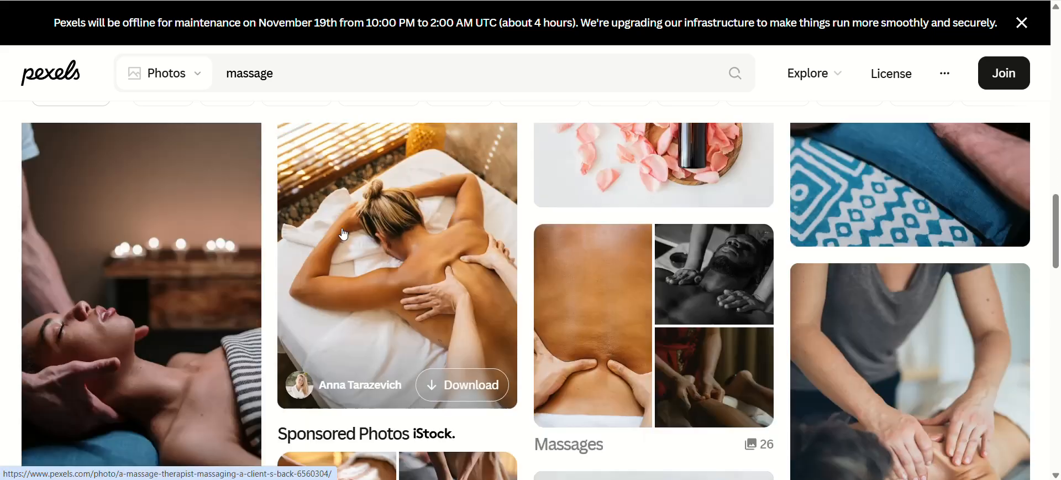
pyautogui.scroll(-7, 337, 273)
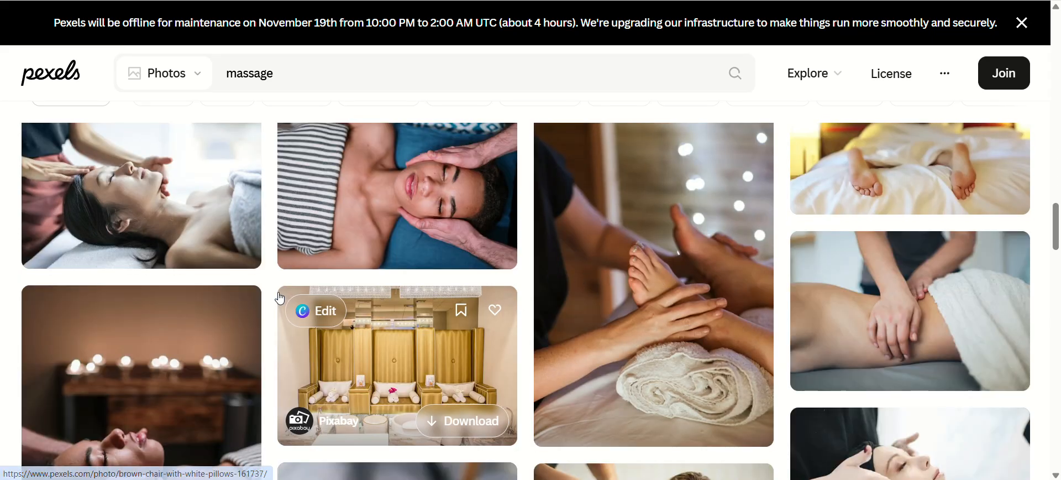
pyautogui.scroll(-2, 467, 346)
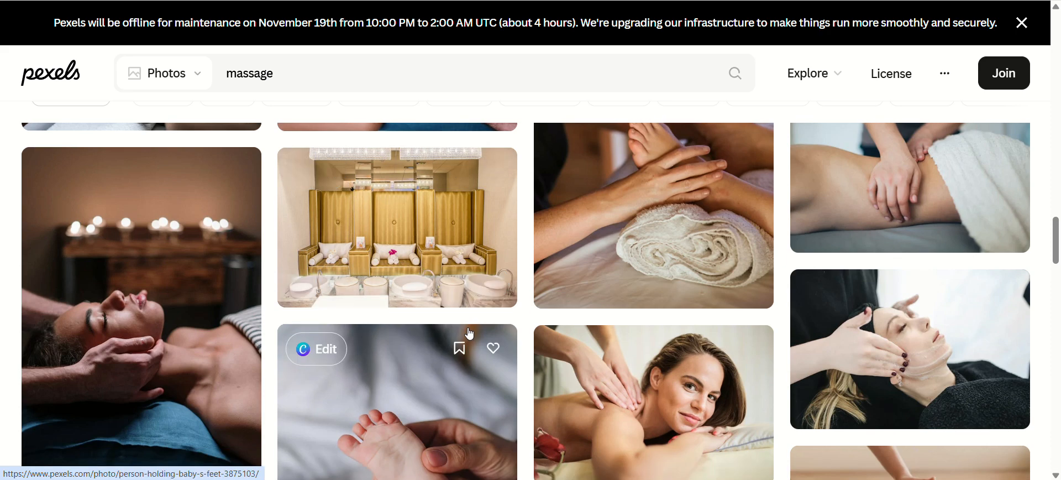
pyautogui.scroll(-5, 470, 333)
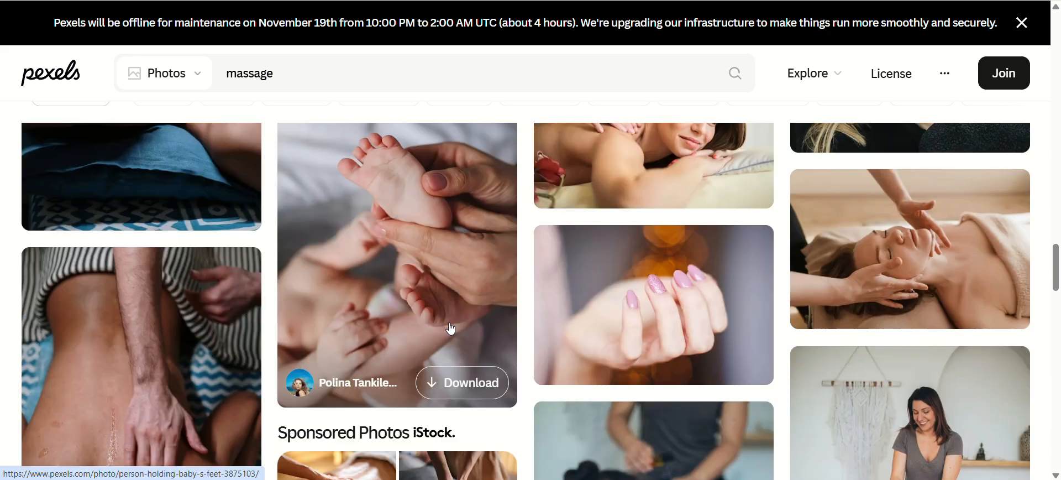
# Refine the photo search to "massage asian"
pyautogui.click(385, 60)
pyautogui.write('asian')
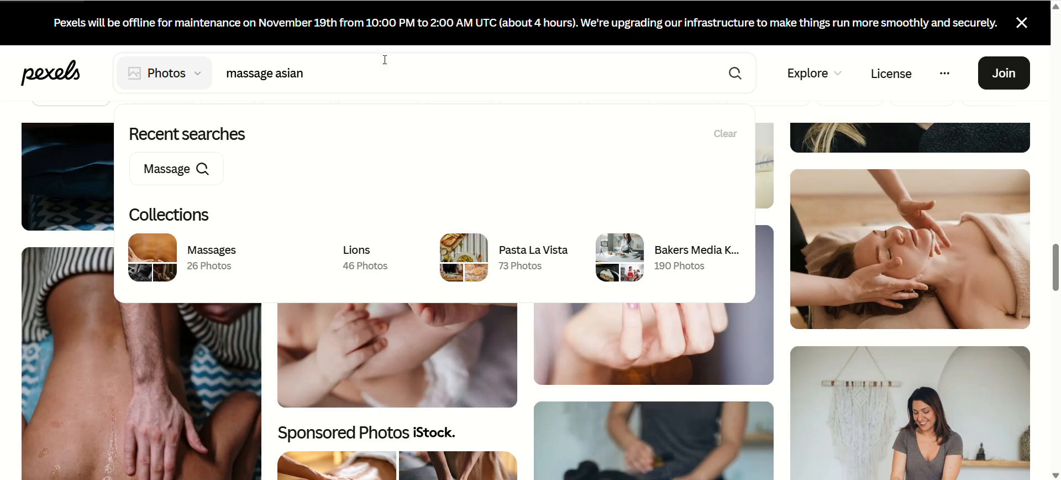
pyautogui.press('Return')
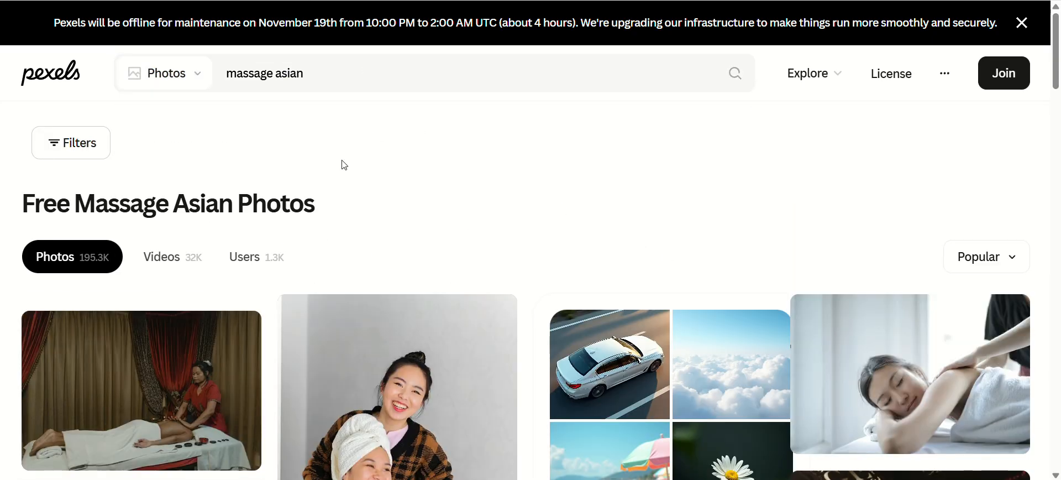
# Examine the "massage asian" photos for an image suitable for the spa website
pyautogui.scroll(-3, 343, 165)
pyautogui.scroll(-5, 485, 261)
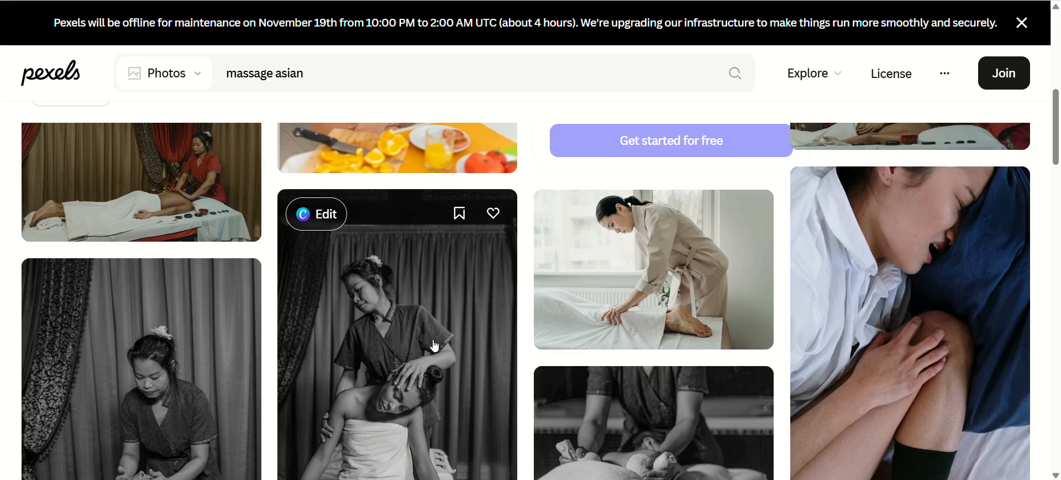
pyautogui.scroll(-6, 435, 331)
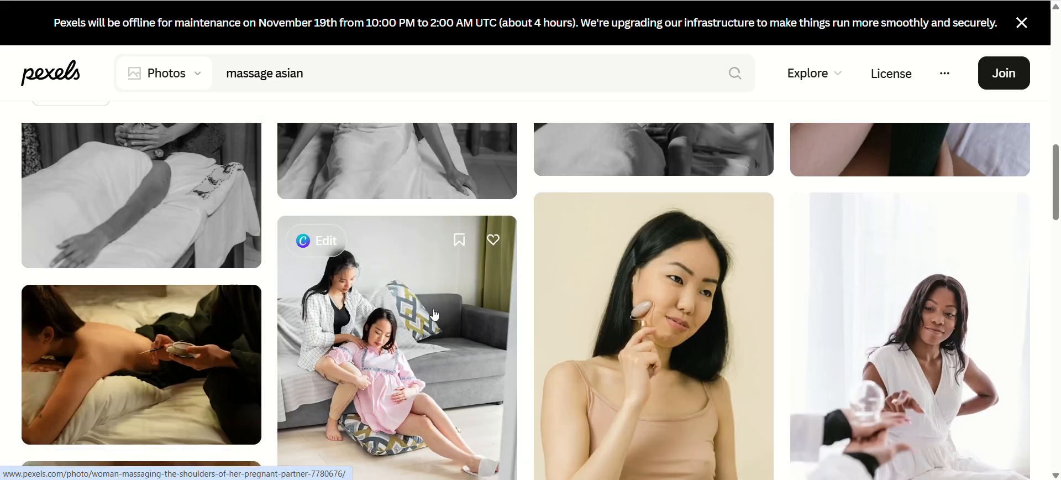
pyautogui.scroll(-8, 435, 315)
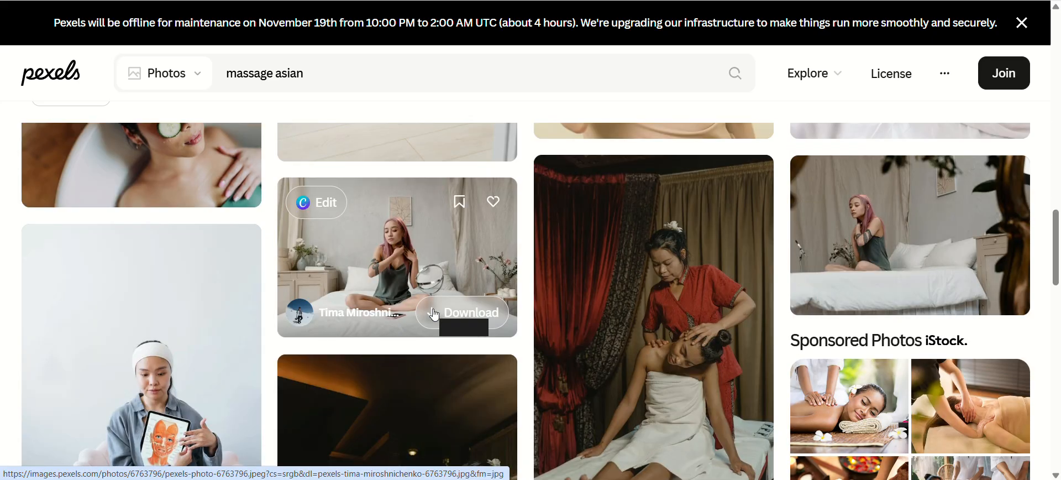
pyautogui.scroll(-7, 447, 312)
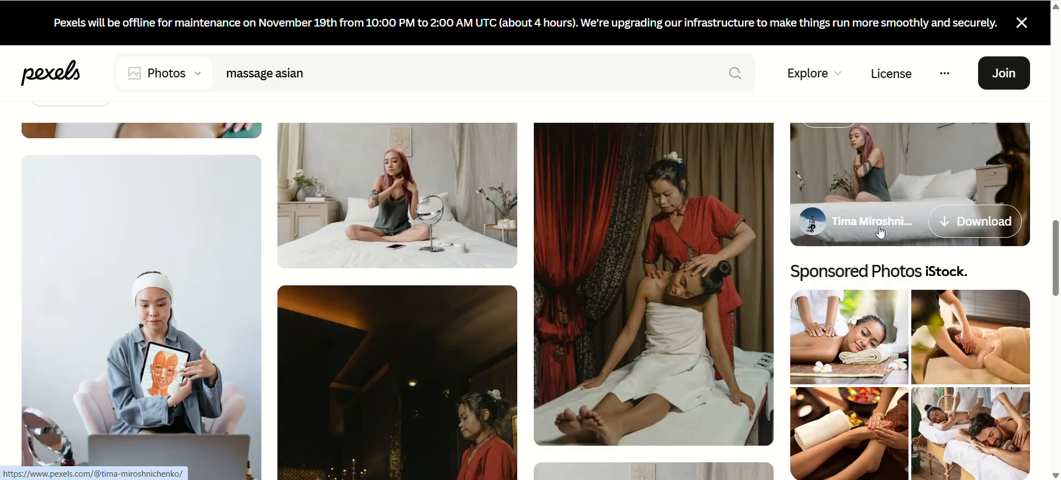
pyautogui.scroll(-7, 518, 259)
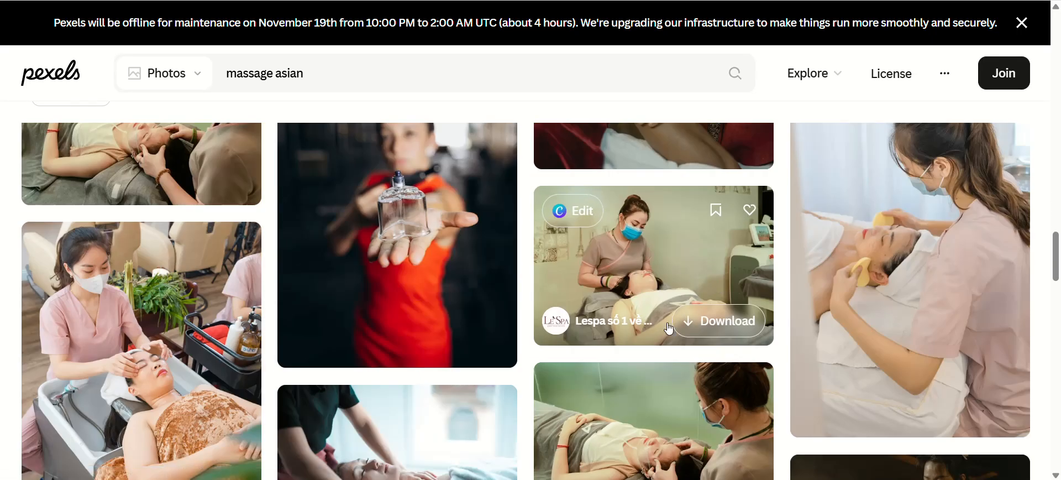
pyautogui.scroll(-6, 569, 322)
pyautogui.scroll(-7, 413, 284)
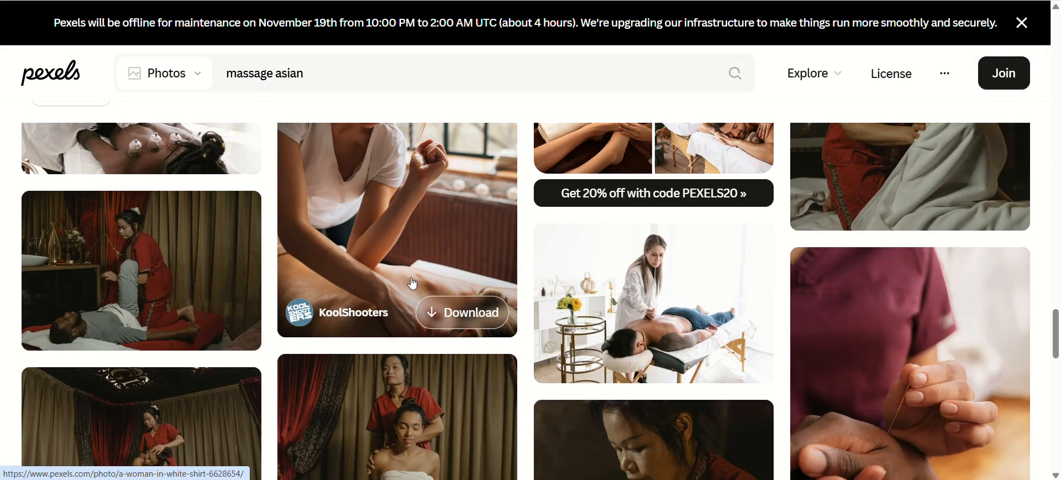
pyautogui.scroll(-7, 412, 283)
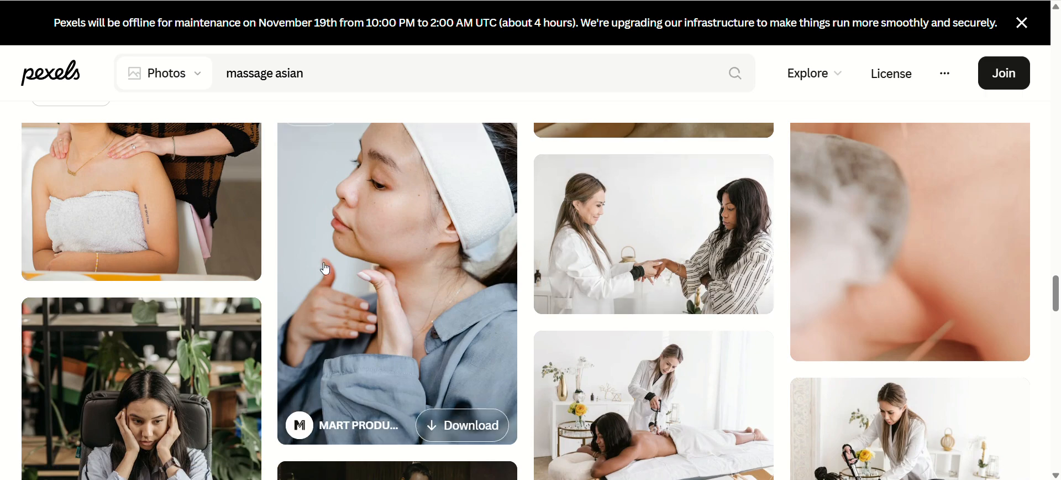
pyautogui.scroll(-5, 244, 251)
pyautogui.scroll(-1, 244, 251)
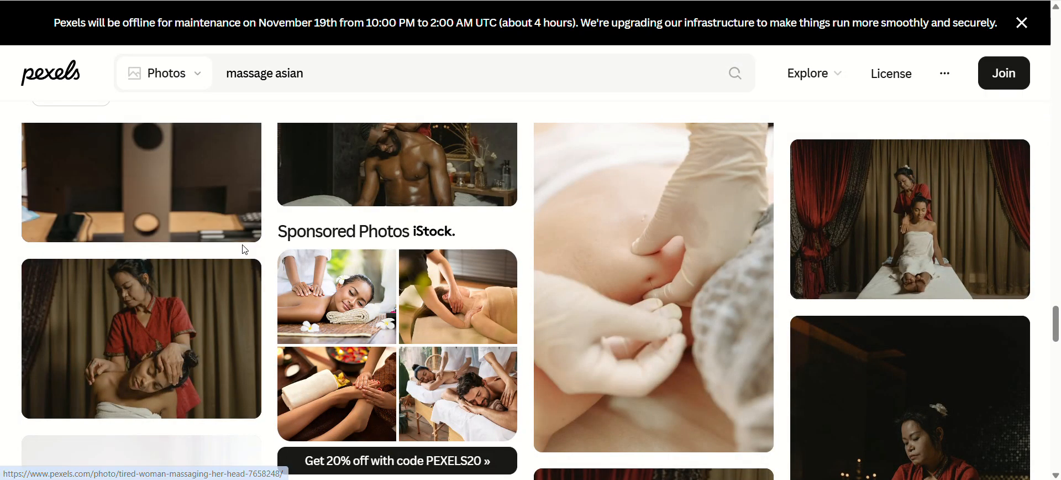
pyautogui.scroll(-6, 244, 252)
pyautogui.scroll(-5, 244, 252)
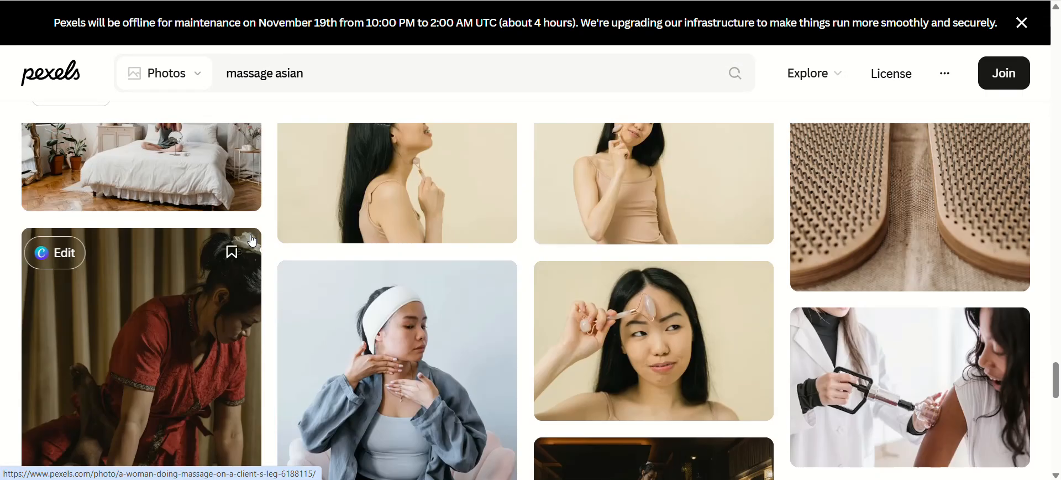
pyautogui.scroll(-3, 262, 226)
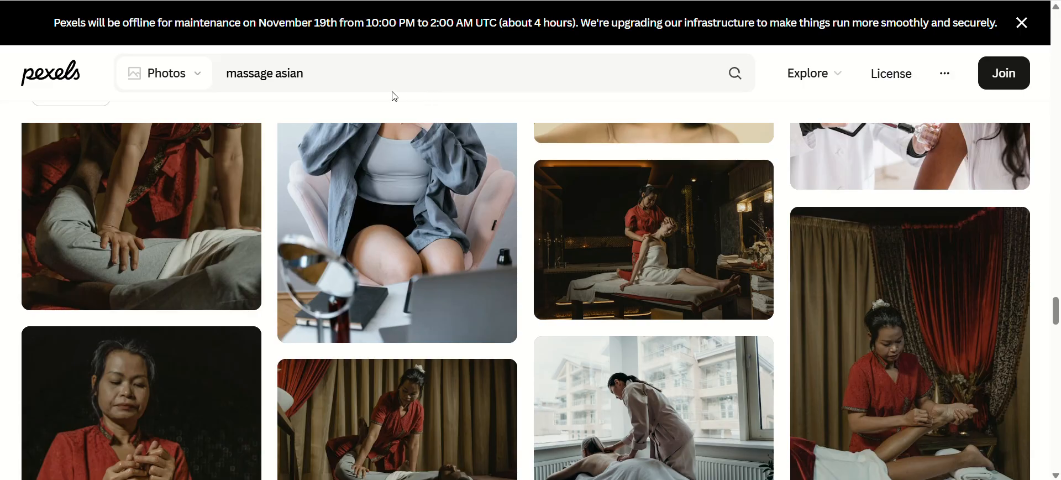
pyautogui.scroll(-9, 391, 97)
pyautogui.scroll(-10, 375, 225)
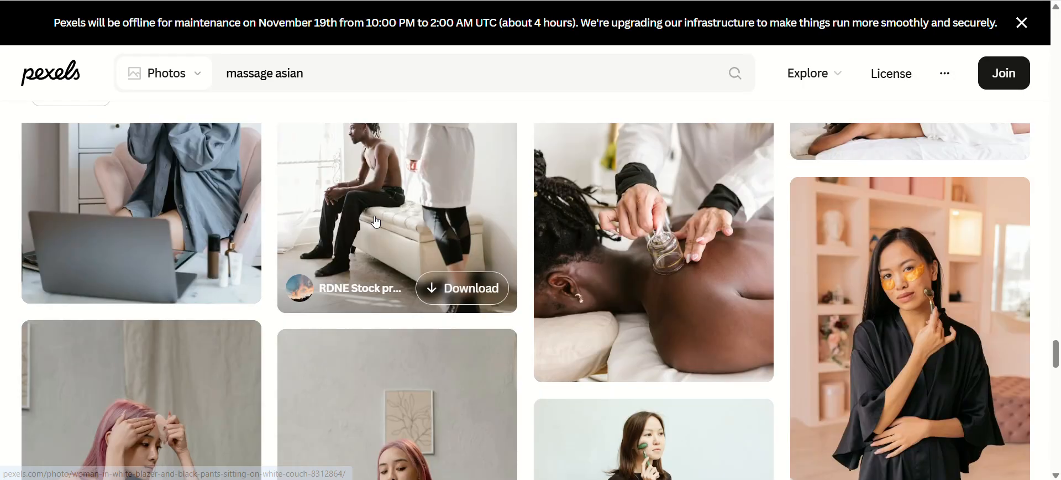
# Narrow the photo search further to "massage asian back"
pyautogui.click(410, 74)
pyautogui.write('back')
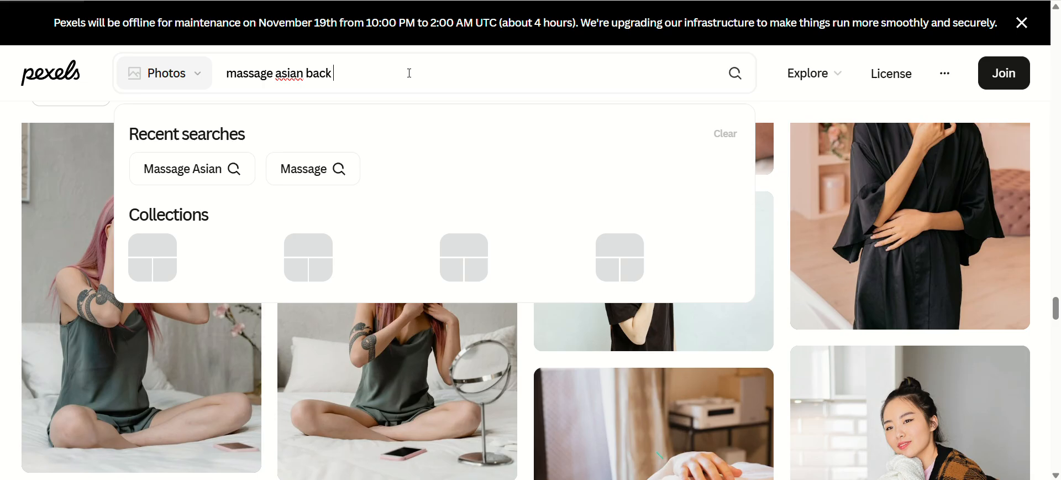
pyautogui.press('Return')
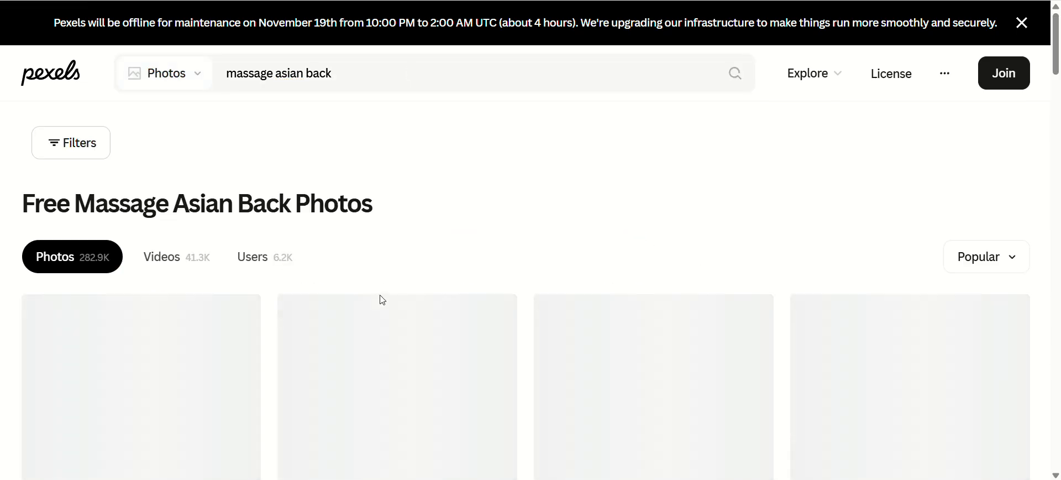
# Examine the "massage asian back" photos for an image that suits the spa website
pyautogui.scroll(-3, 383, 300)
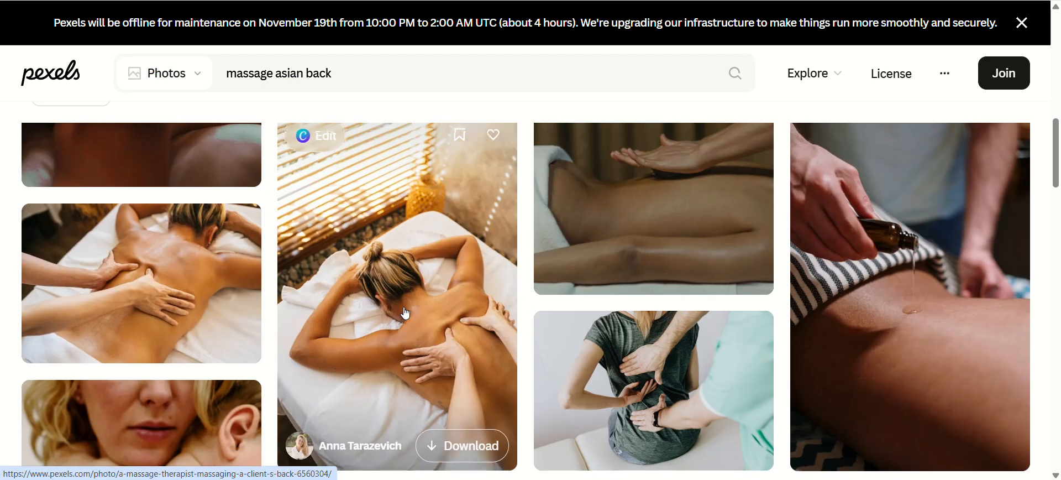
pyautogui.scroll(1, 405, 313)
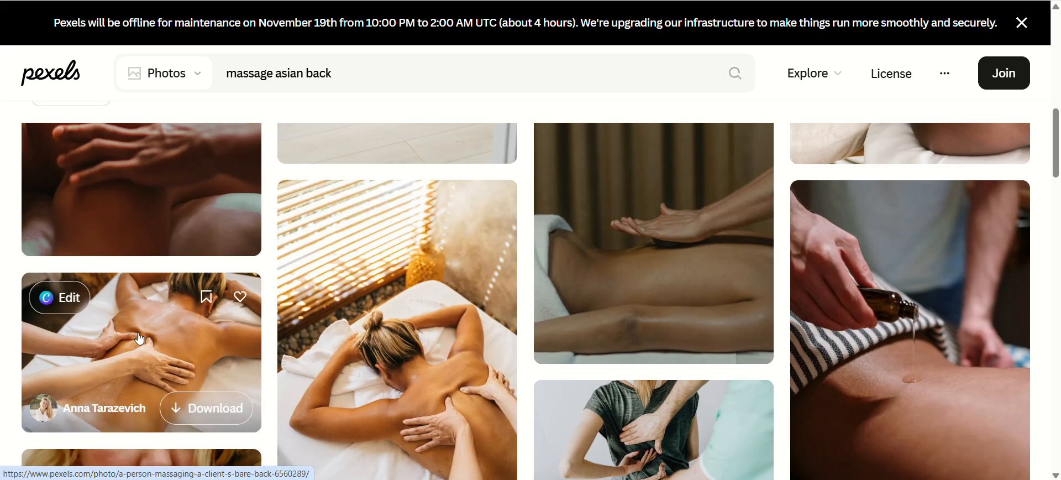
pyautogui.scroll(-5, 170, 368)
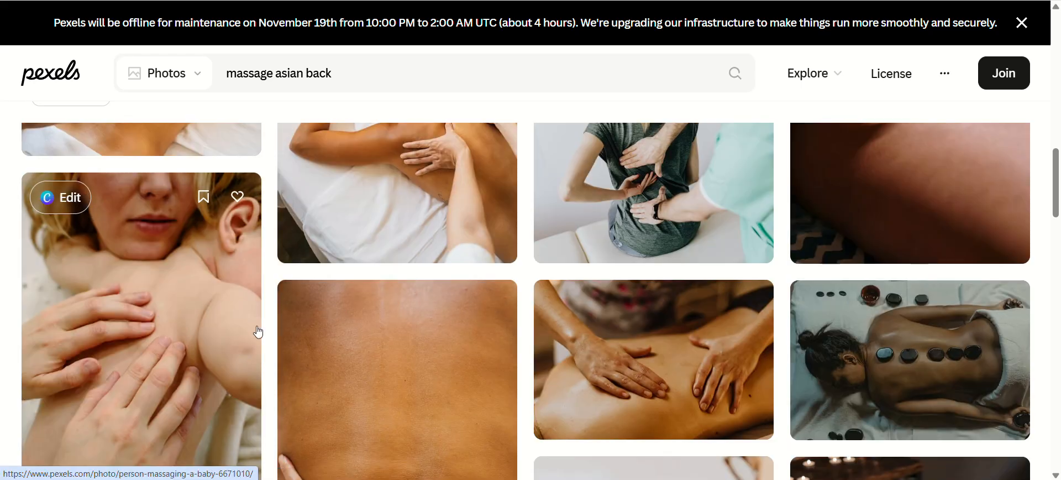
pyautogui.scroll(3, 950, 331)
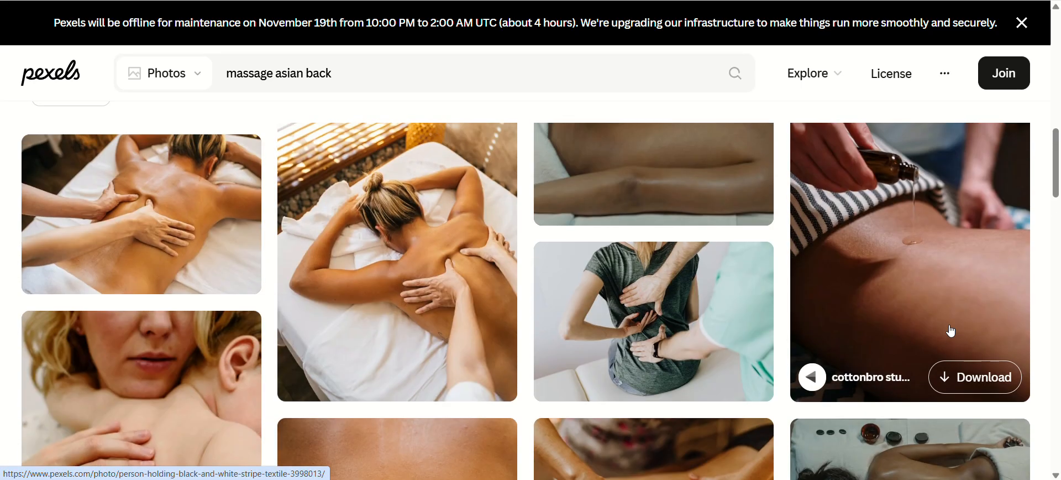
pyautogui.scroll(9, 951, 331)
pyautogui.scroll(2, 923, 336)
pyautogui.scroll(-8, 922, 336)
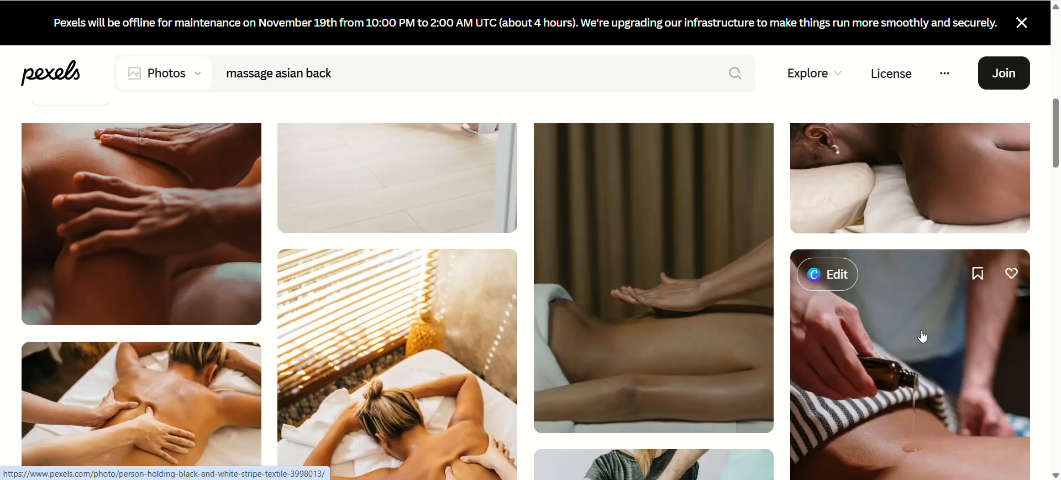
pyautogui.scroll(-15, 923, 336)
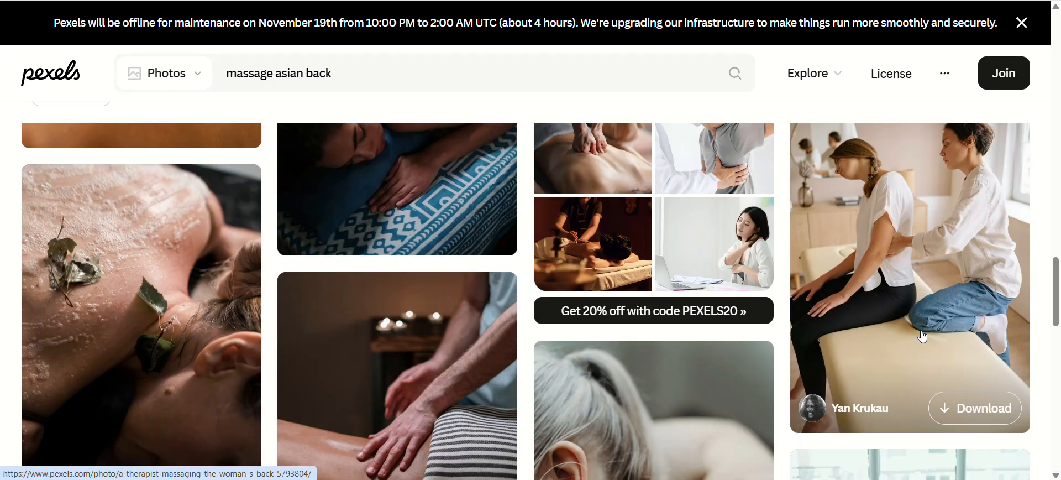
pyautogui.scroll(-5, 922, 336)
pyautogui.scroll(-5, 223, 327)
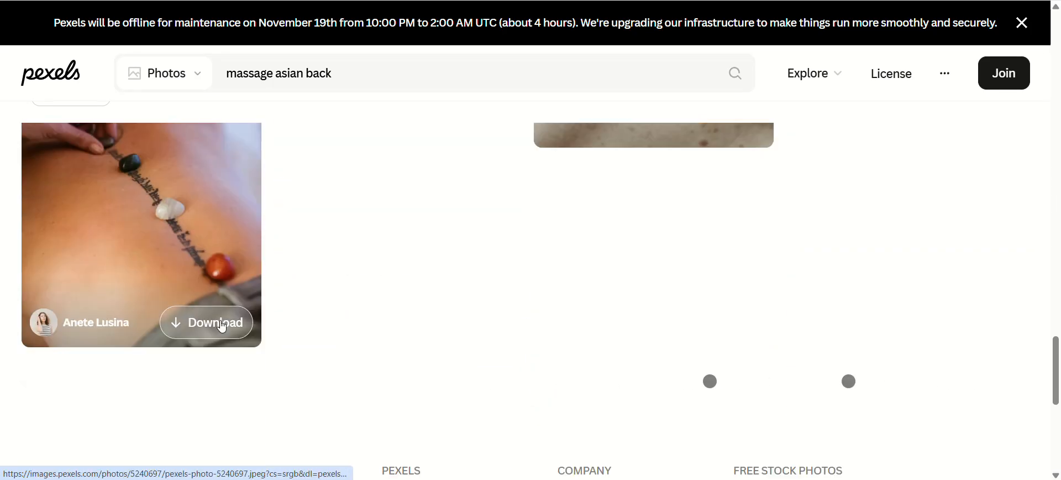
pyautogui.scroll(-5, 682, 309)
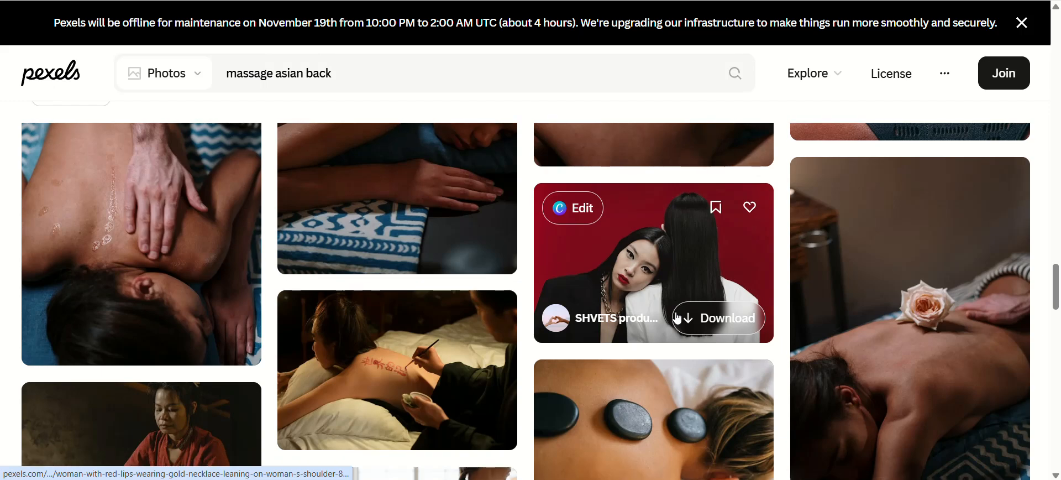
pyautogui.scroll(-10, 678, 319)
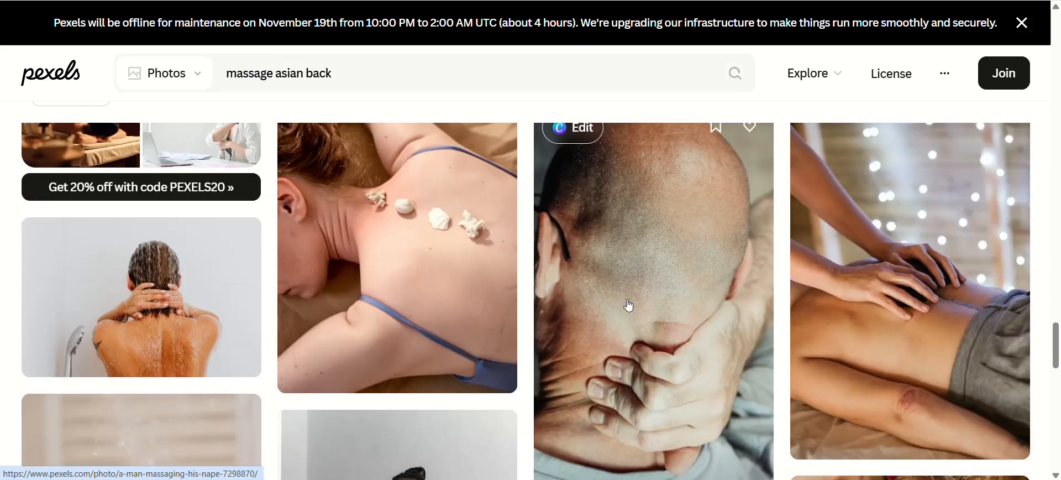
pyautogui.scroll(-4, 512, 267)
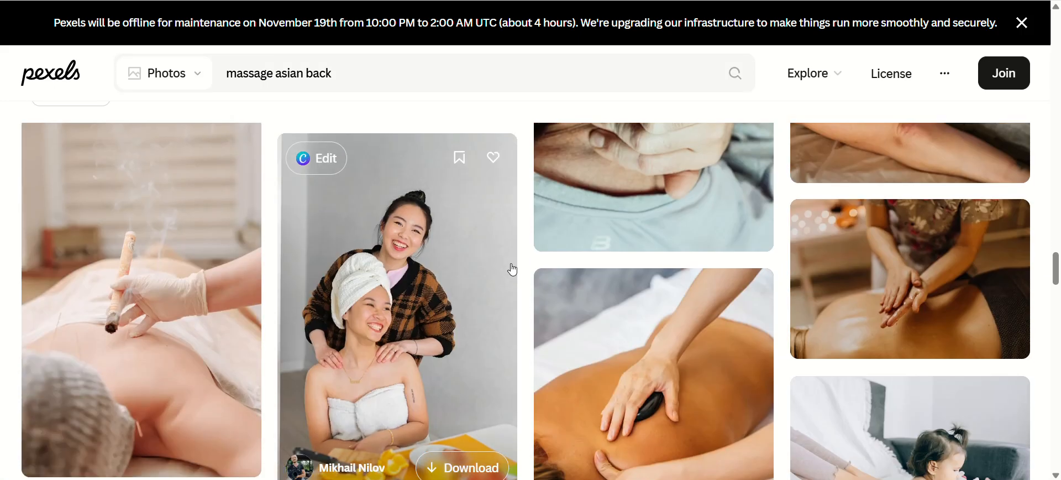
pyautogui.scroll(-3, 516, 265)
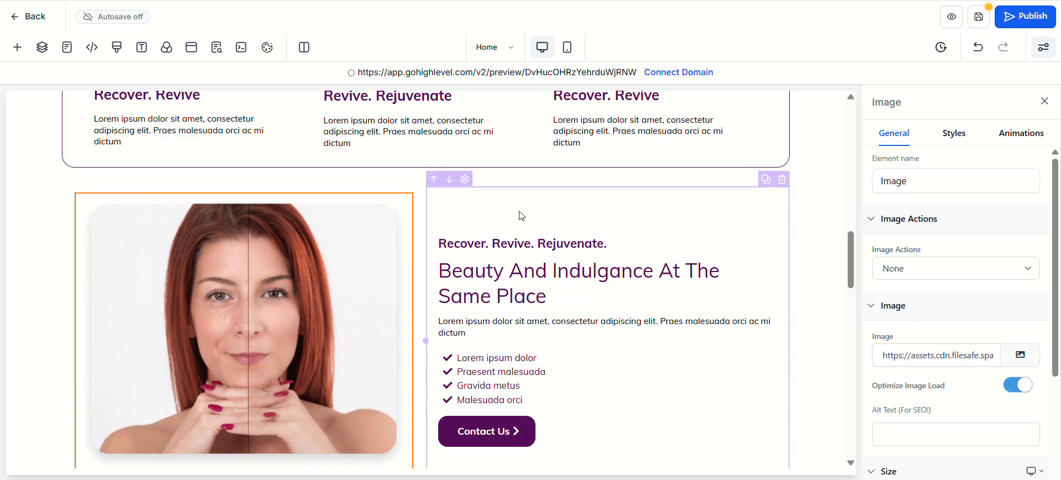
# Switch to the website editor and review the portrait image beside the "Beauty And Indulgance At The Same Place" text
pyautogui.scroll(-1, 139, 187)
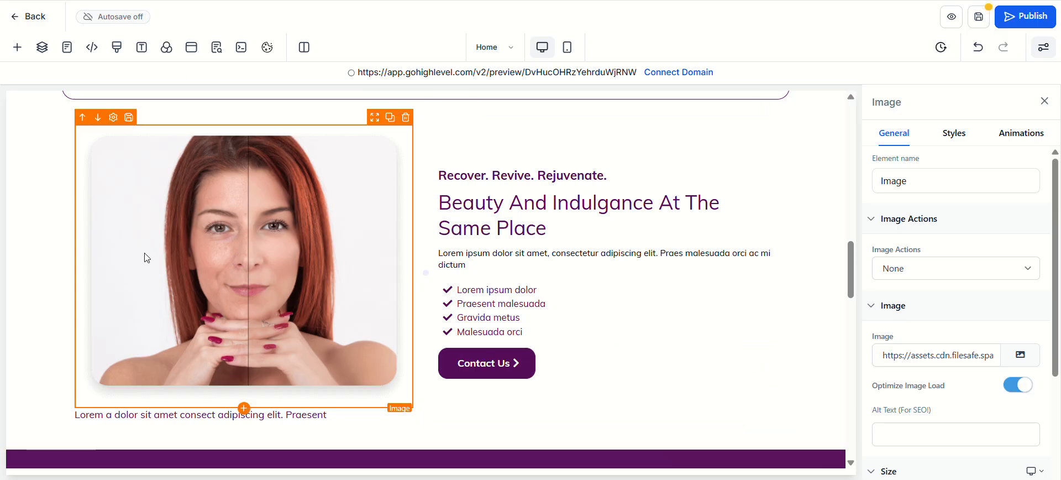
pyautogui.scroll(1, 145, 303)
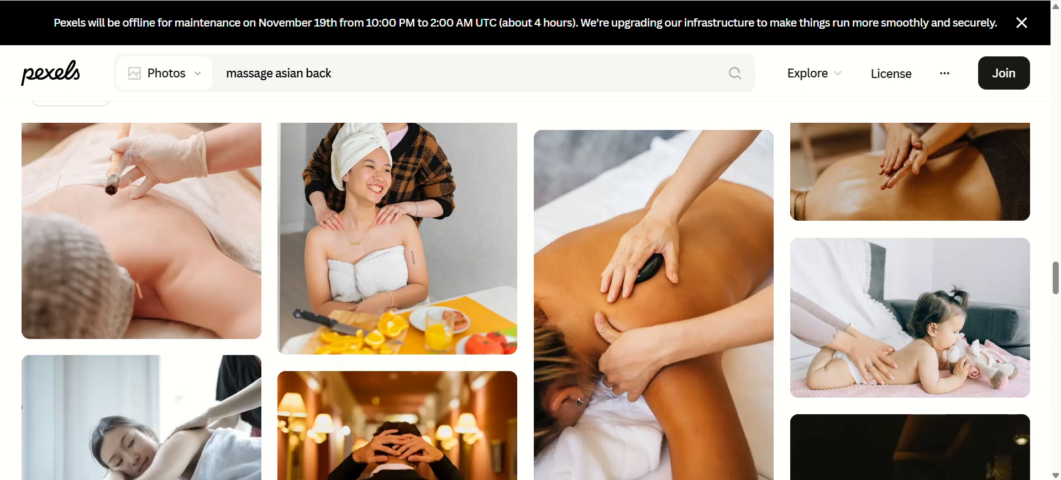
# Switch back to Pexels and find and open the photo of a woman under a white towel receiving a back massage
pyautogui.scroll(-5, 354, 196)
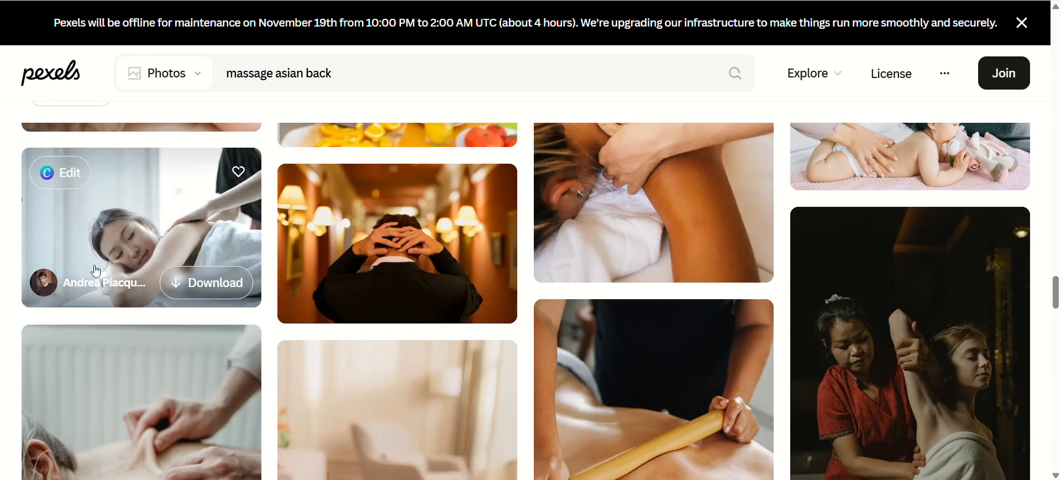
pyautogui.scroll(-6, 144, 245)
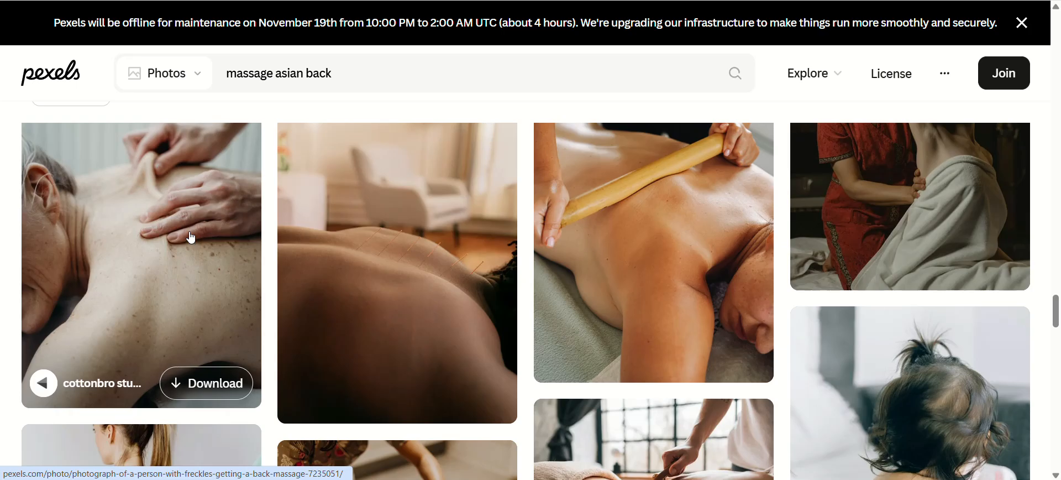
pyautogui.scroll(4, 190, 235)
pyautogui.scroll(1, 191, 235)
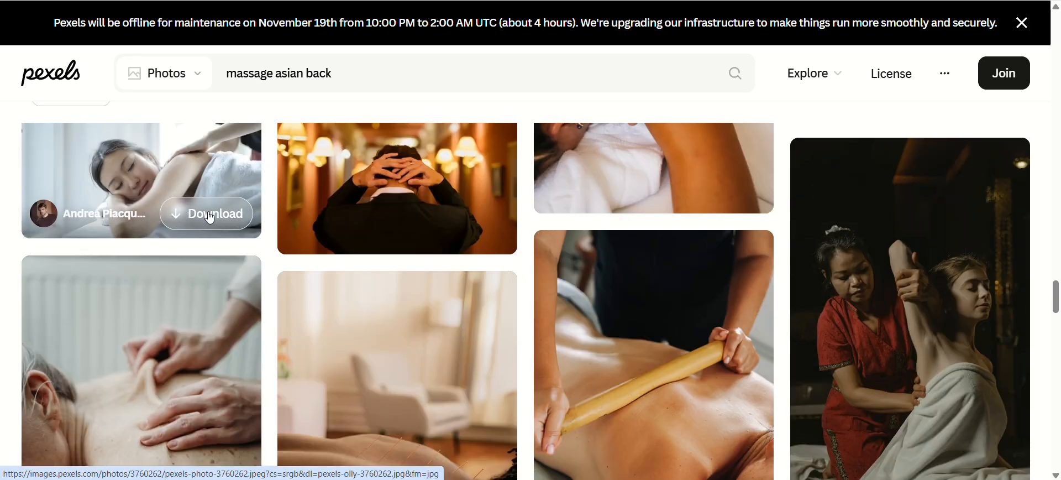
# Look through the related photos listed under the opened massage photo, returning to the full photo
pyautogui.scroll(-15, 525, 312)
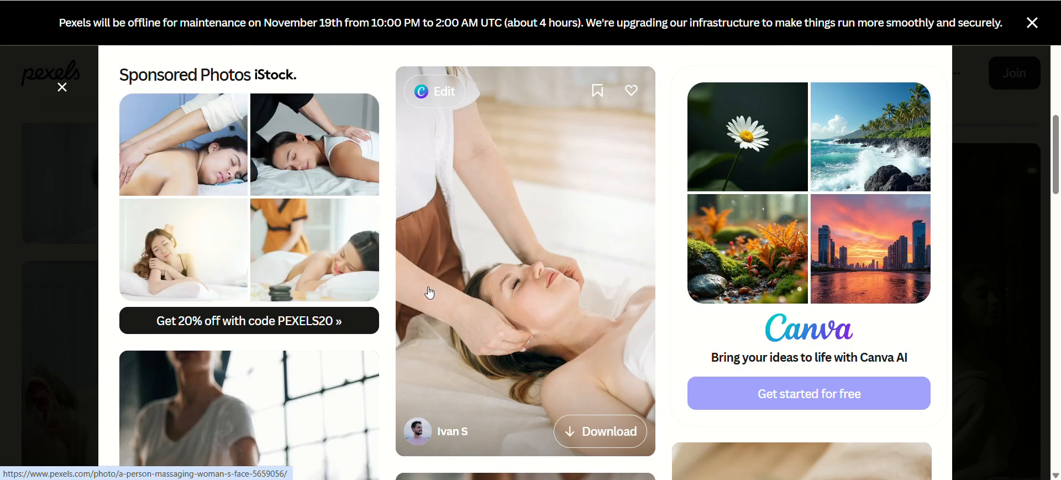
pyautogui.scroll(-8, 426, 290)
pyautogui.scroll(-10, 423, 291)
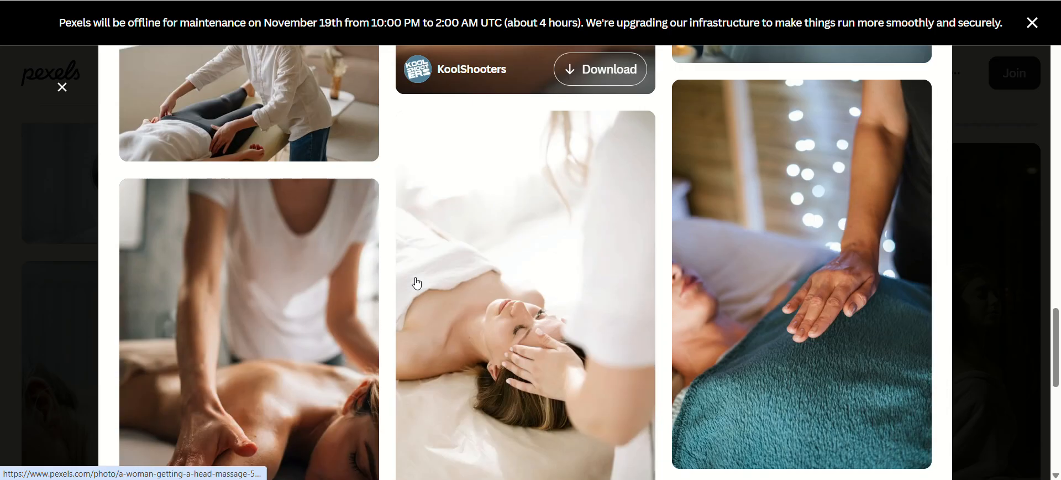
pyautogui.scroll(10, 417, 283)
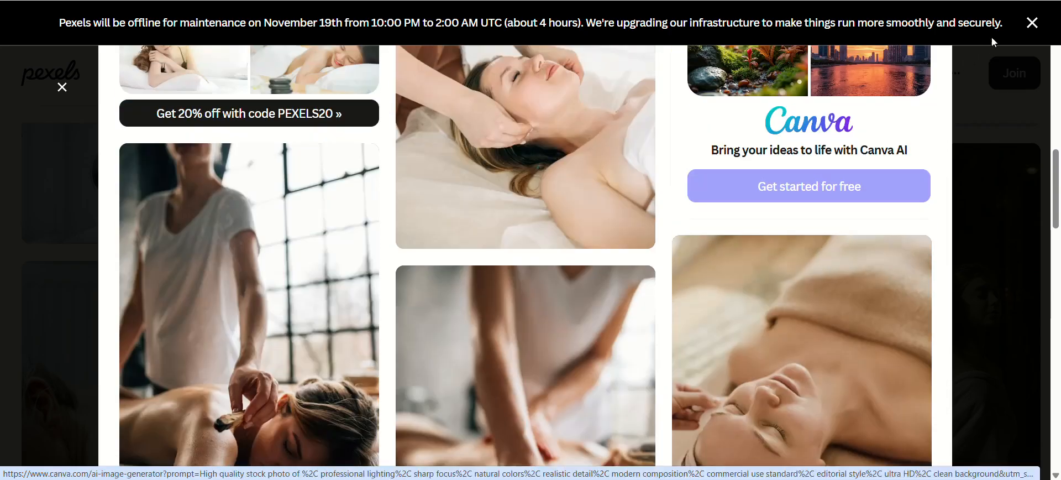
pyautogui.moveTo(1055, 180); pyautogui.dragTo(1056, 43)
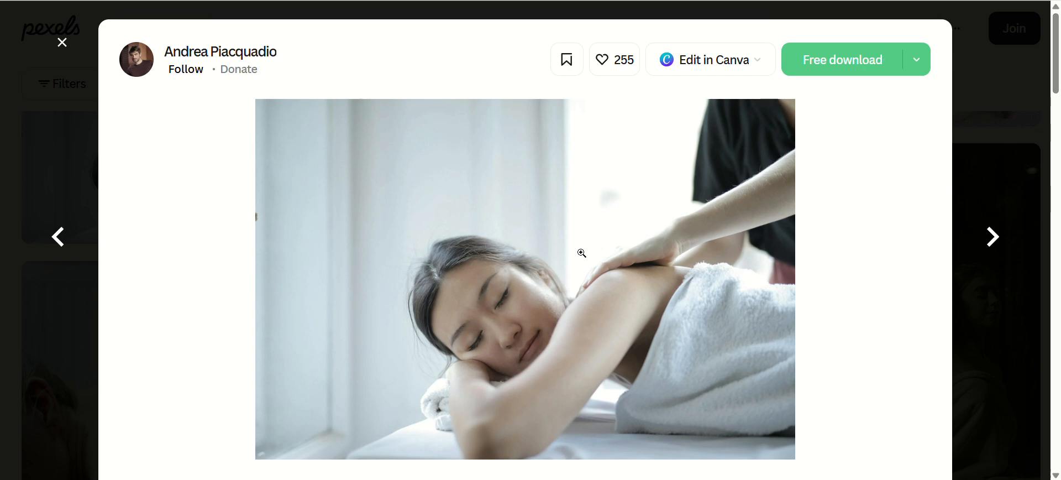
# Download the photo of the woman having a back massage and dismiss the donation dialog
pyautogui.rightClick(630, 165)
pyautogui.click(804, 65)
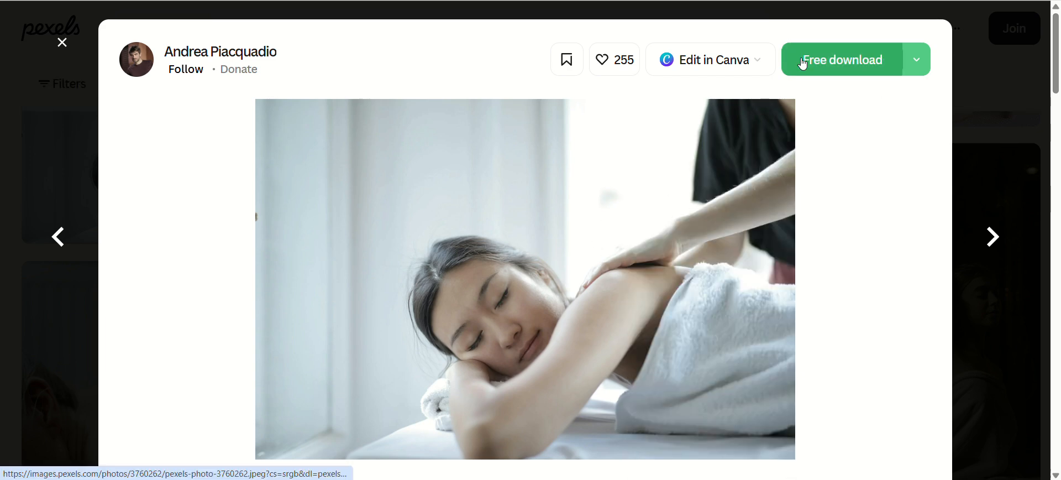
pyautogui.click(835, 60)
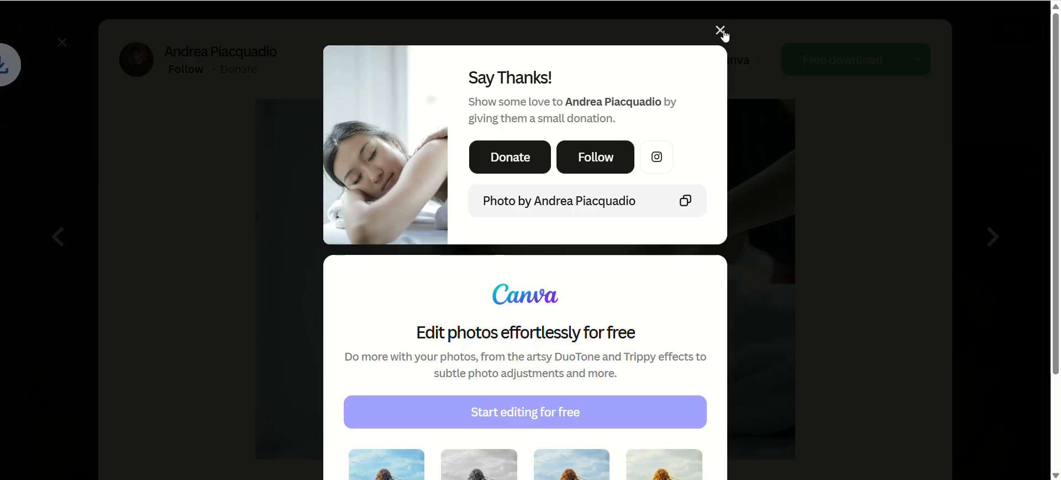
pyautogui.click(722, 32)
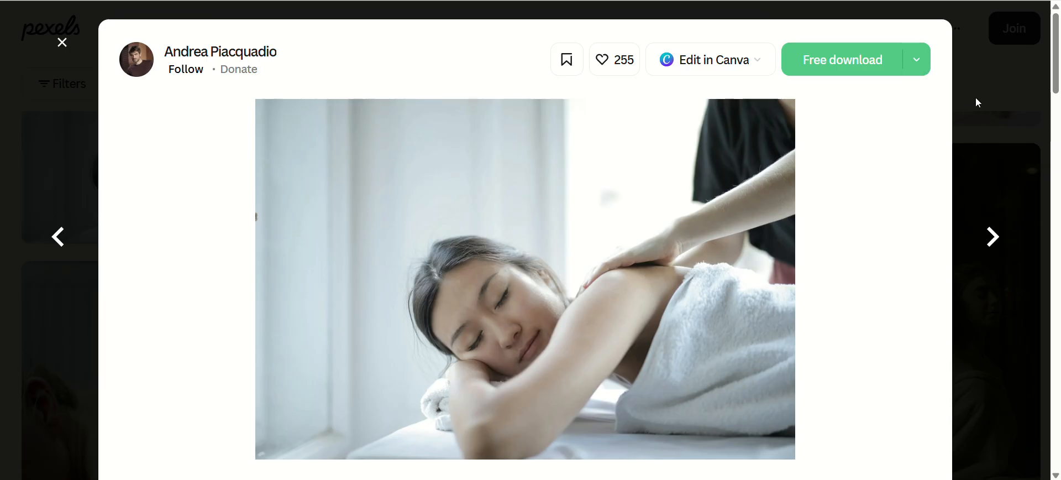
# Close the photo and filter the "massage asian back" results to square orientation
pyautogui.click(50, 45)
pyautogui.click(72, 85)
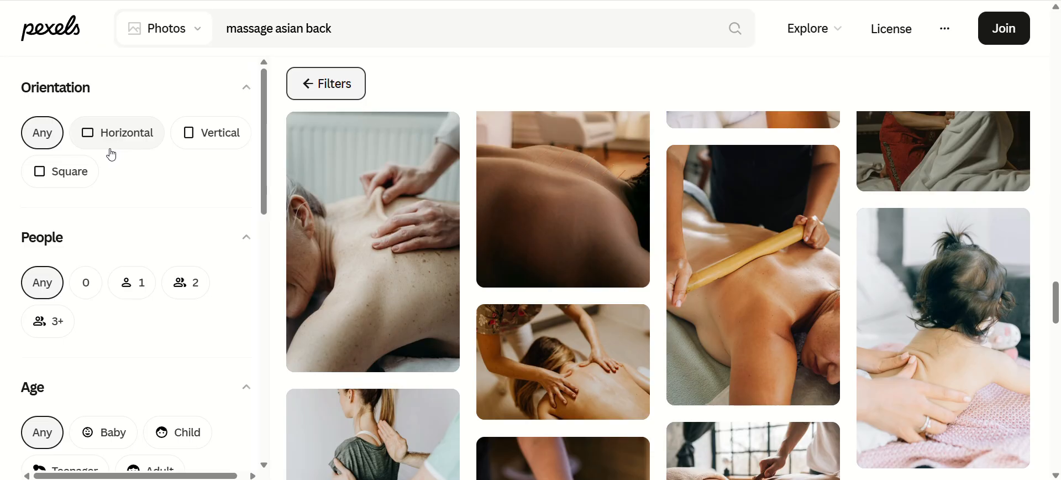
pyautogui.click(49, 181)
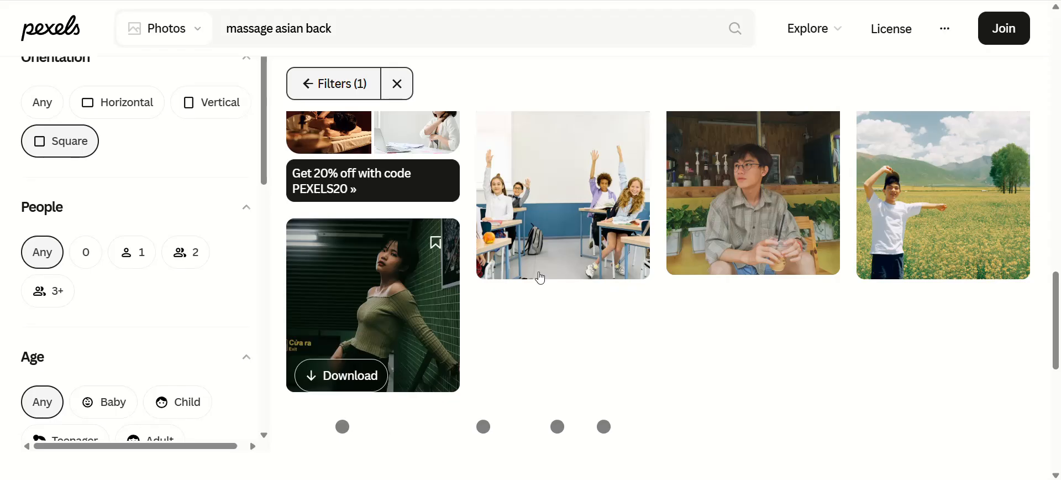
# Open the Massages collection from the search suggestions and look through its photos
pyautogui.click(372, 36)
pyautogui.hotkey('ctrl', 'a')
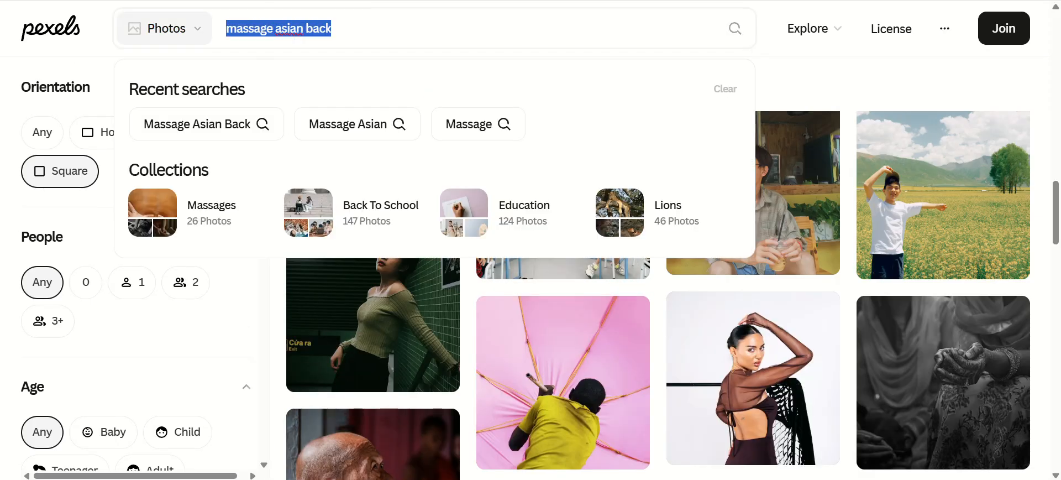
pyautogui.click(177, 221)
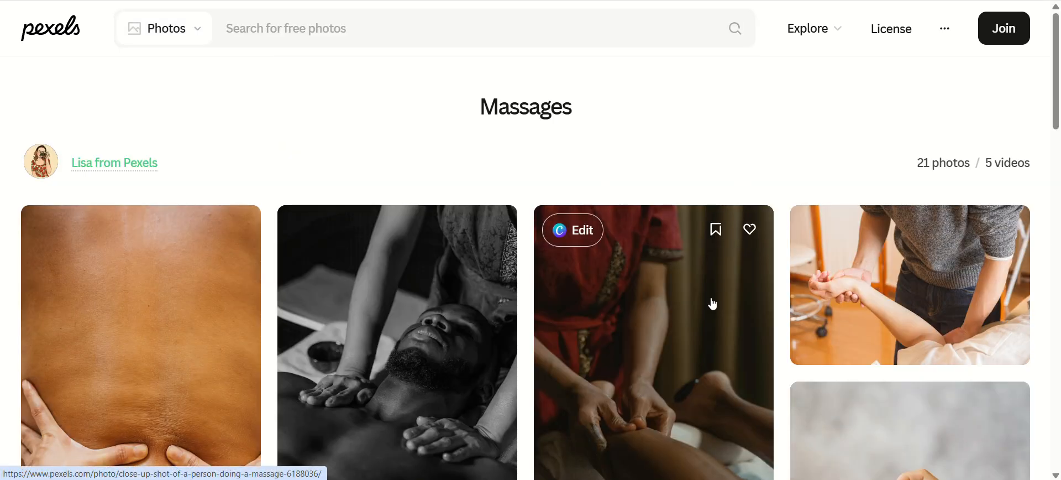
pyautogui.scroll(-5, 707, 309)
pyautogui.scroll(8, 697, 324)
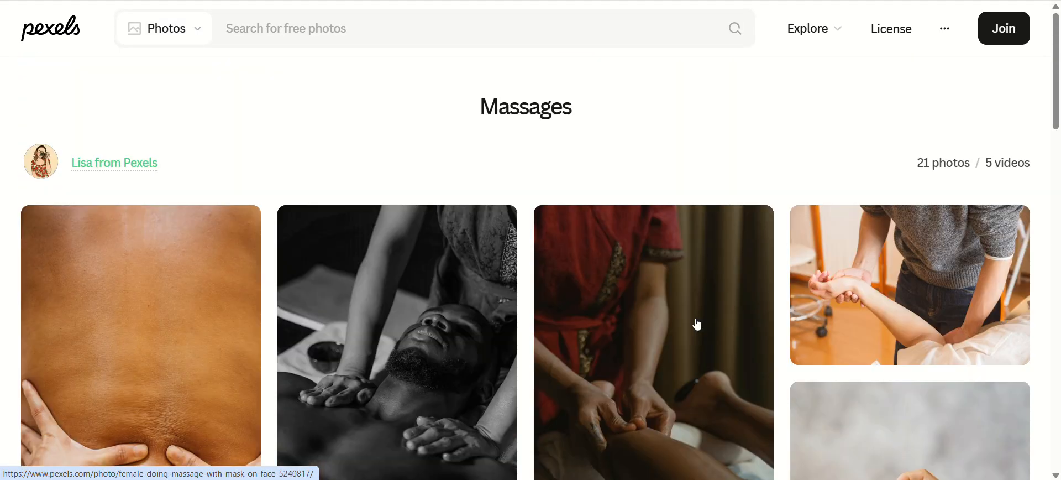
pyautogui.scroll(-5, 698, 325)
pyautogui.scroll(5, 705, 313)
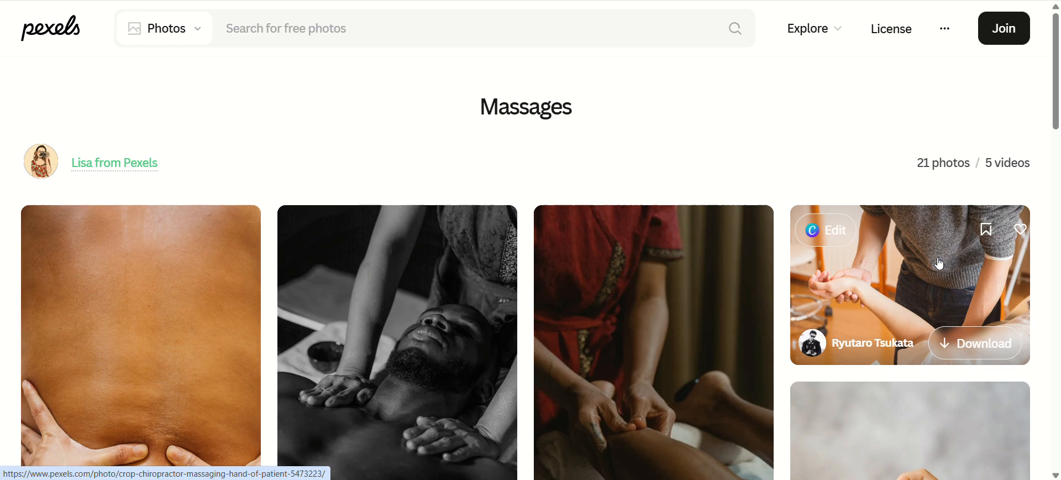
# Open the photo of a chiropractor massaging a patient's hand and look through the similar photos for another spa image
pyautogui.click(923, 287)
pyautogui.scroll(-6, 572, 218)
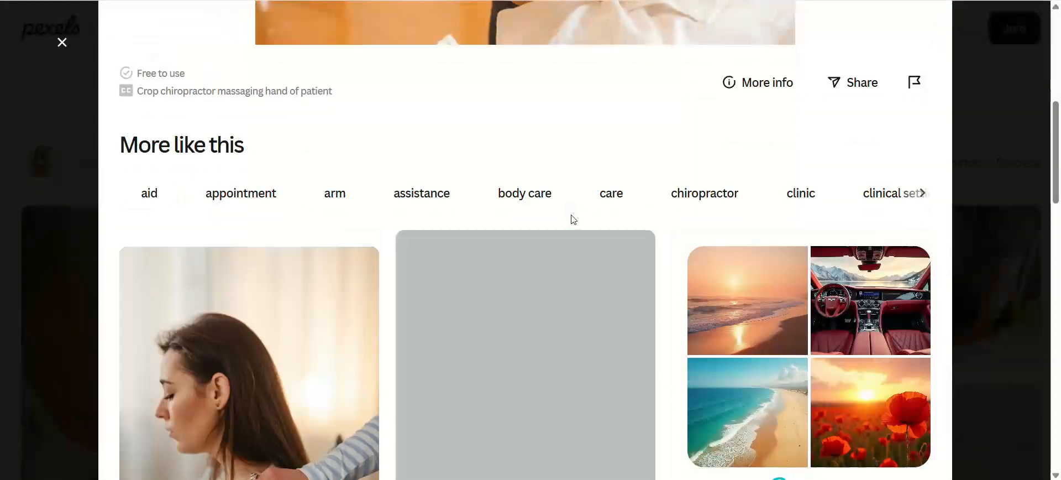
pyautogui.scroll(-10, 573, 219)
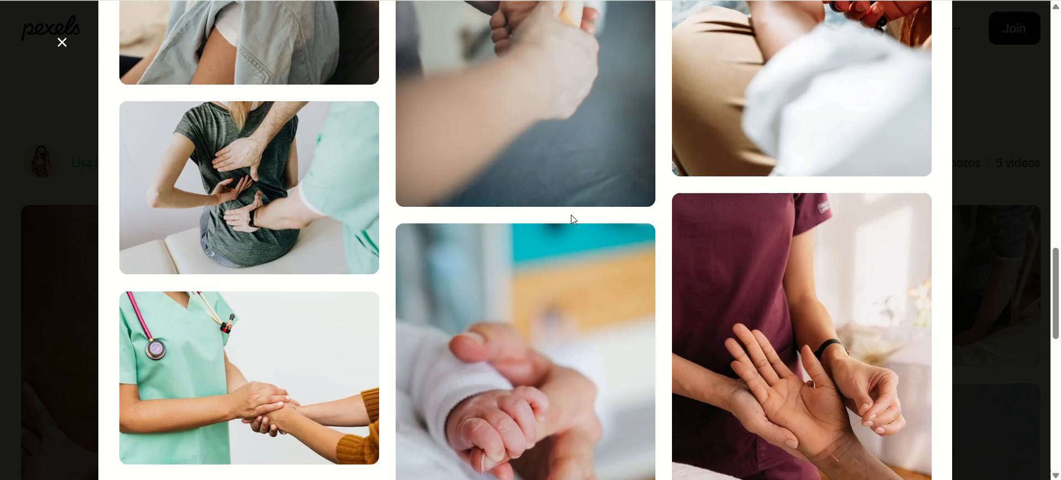
pyautogui.scroll(3, 572, 219)
pyautogui.scroll(-6, 572, 217)
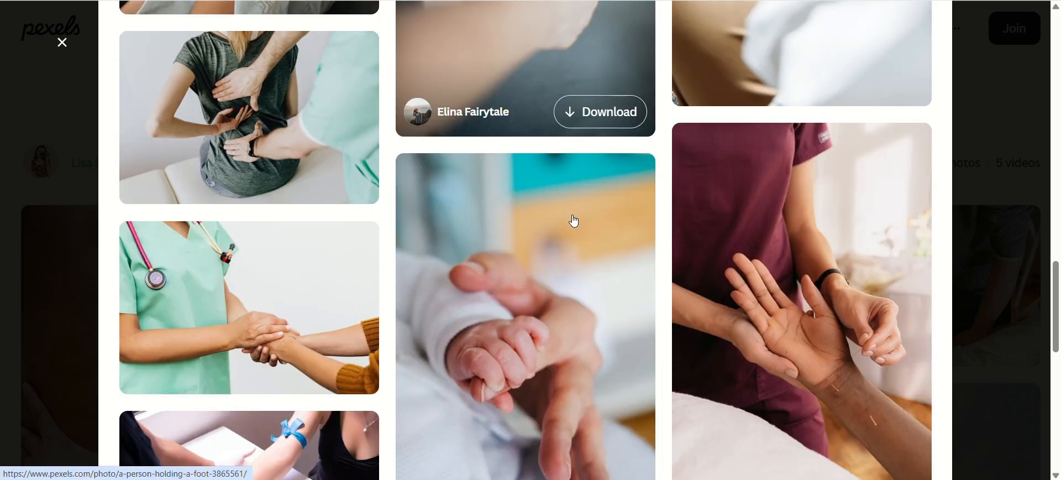
pyautogui.scroll(-5, 573, 221)
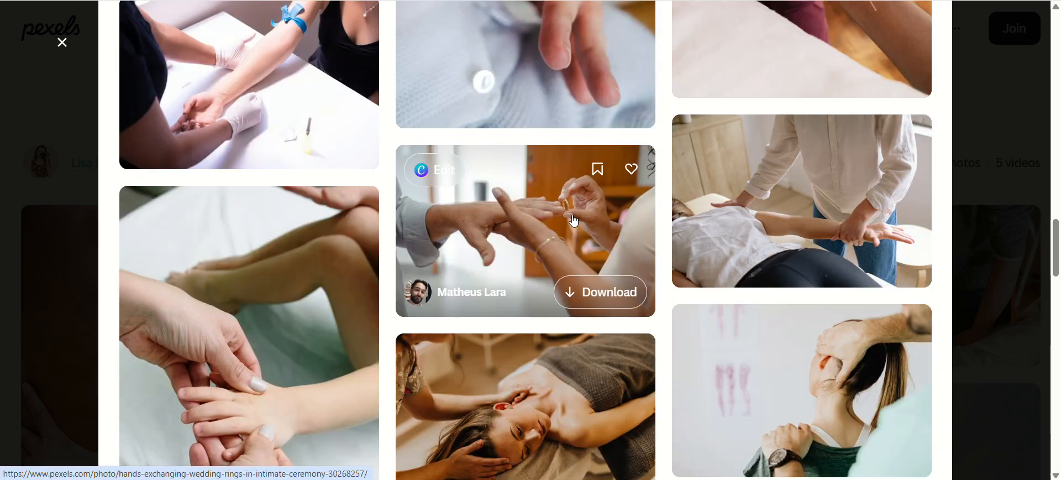
pyautogui.scroll(-4, 574, 220)
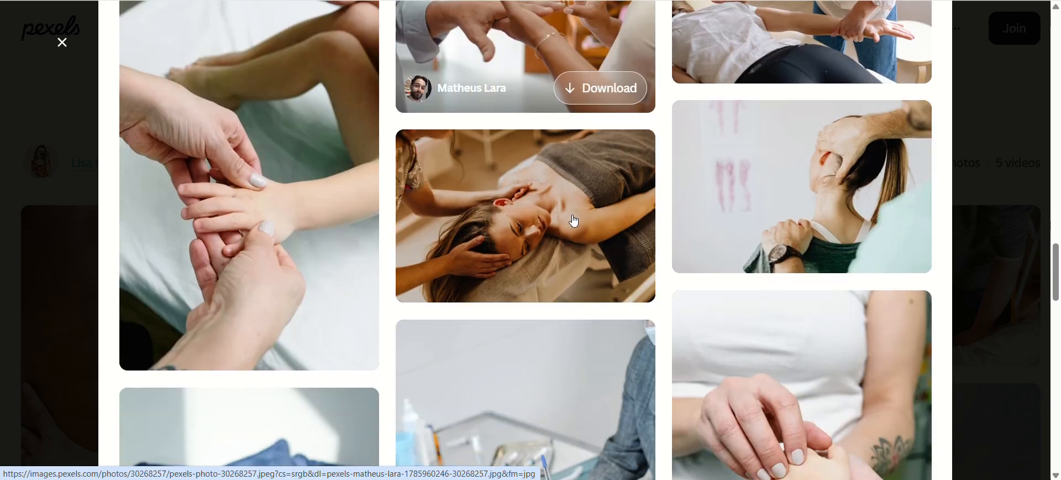
pyautogui.scroll(-10, 572, 220)
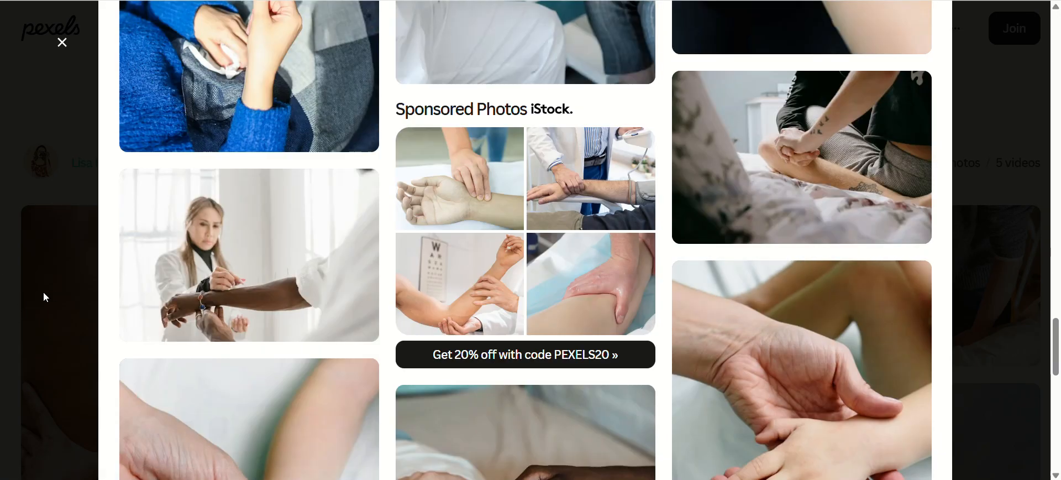
# Close the hand massage photo and look through the rest of the Massages collection for another spa image
pyautogui.click(54, 297)
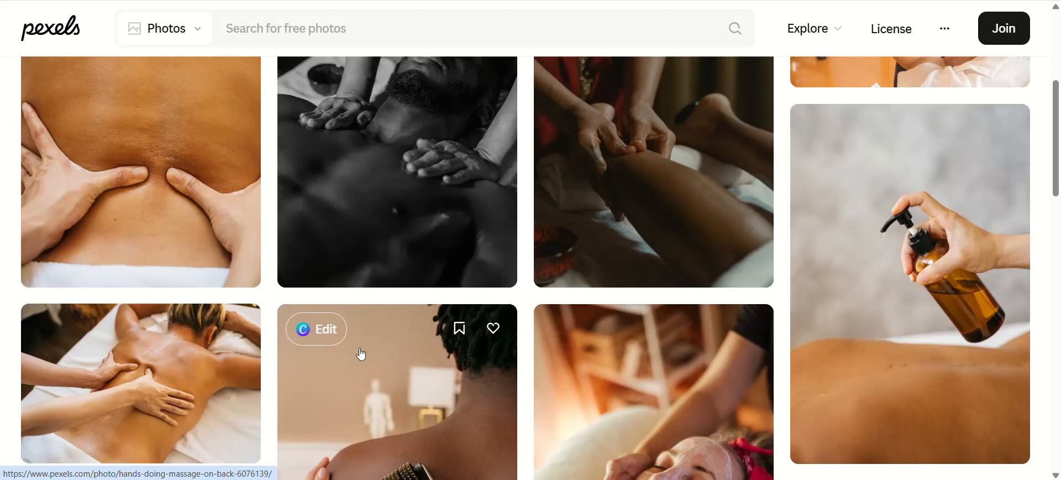
pyautogui.scroll(-5, 360, 354)
pyautogui.scroll(-5, 362, 354)
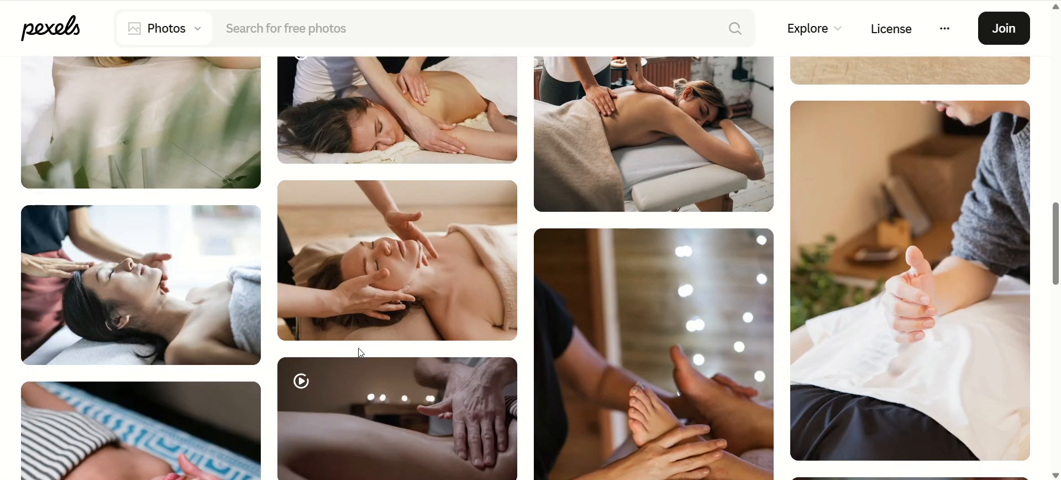
pyautogui.scroll(-1, 101, 212)
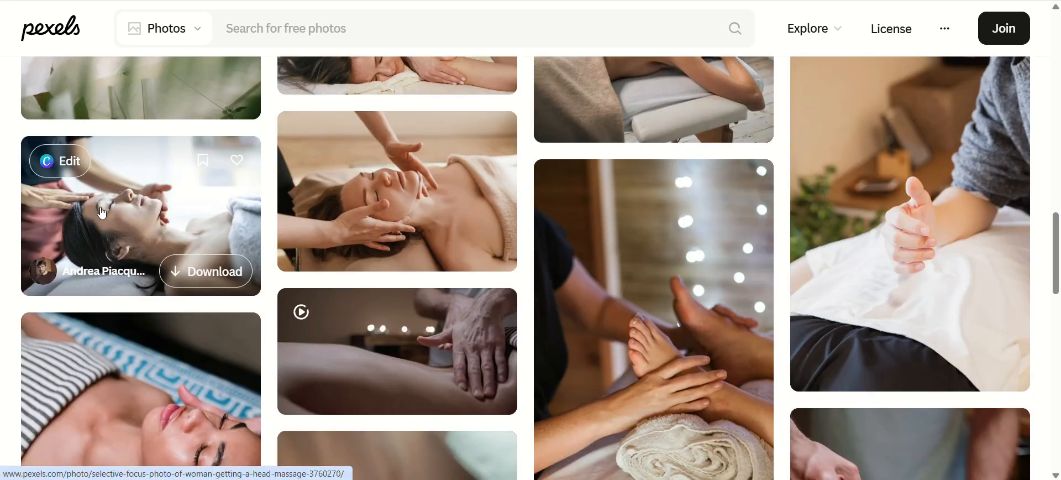
pyautogui.scroll(-1, 111, 209)
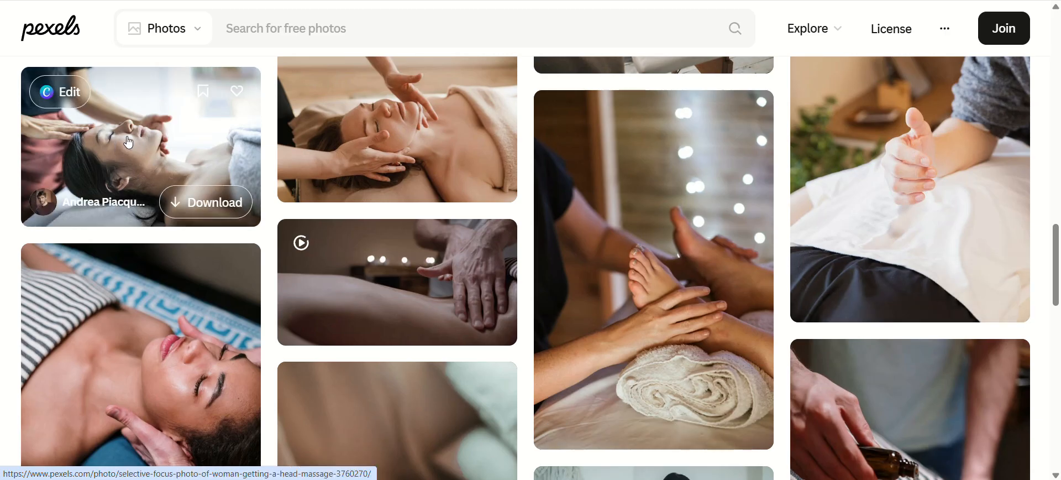
pyautogui.scroll(-3, 155, 201)
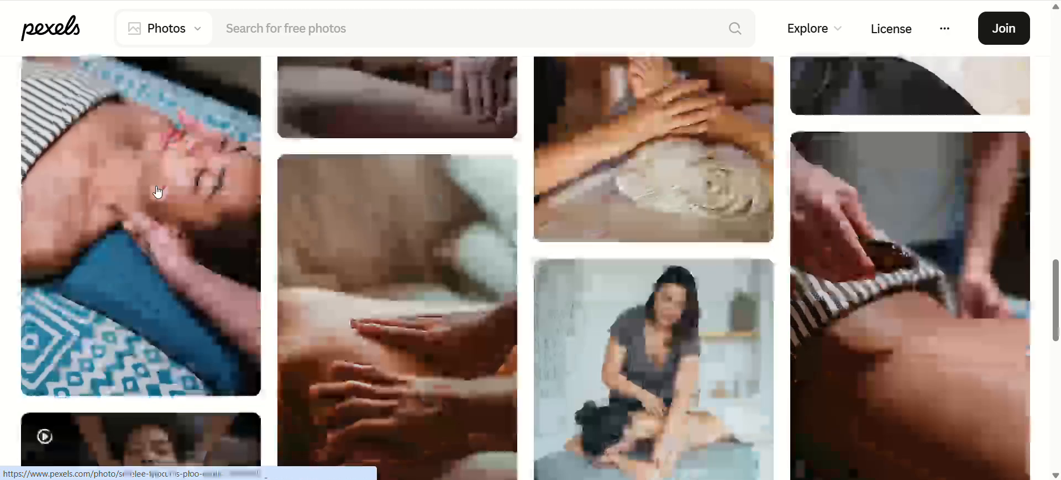
pyautogui.scroll(-2, 158, 192)
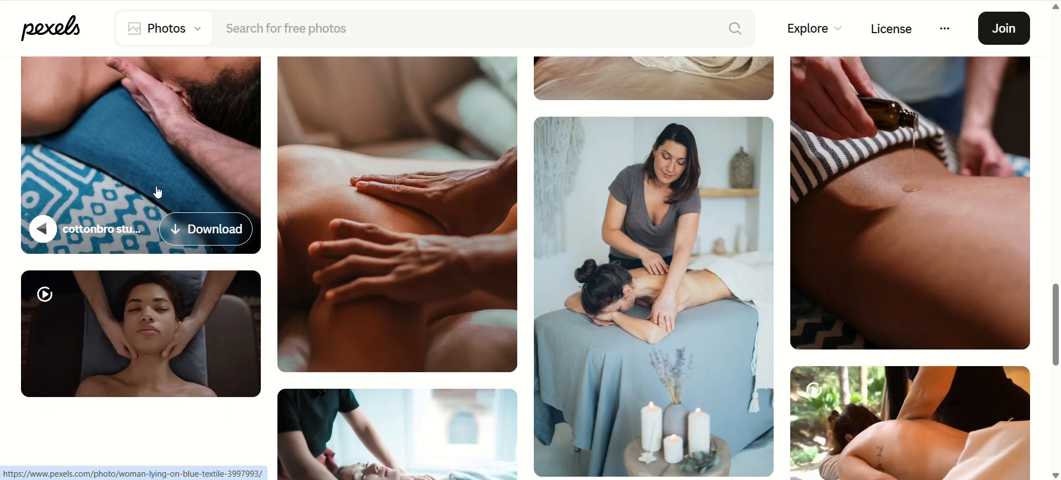
pyautogui.scroll(-2, 158, 192)
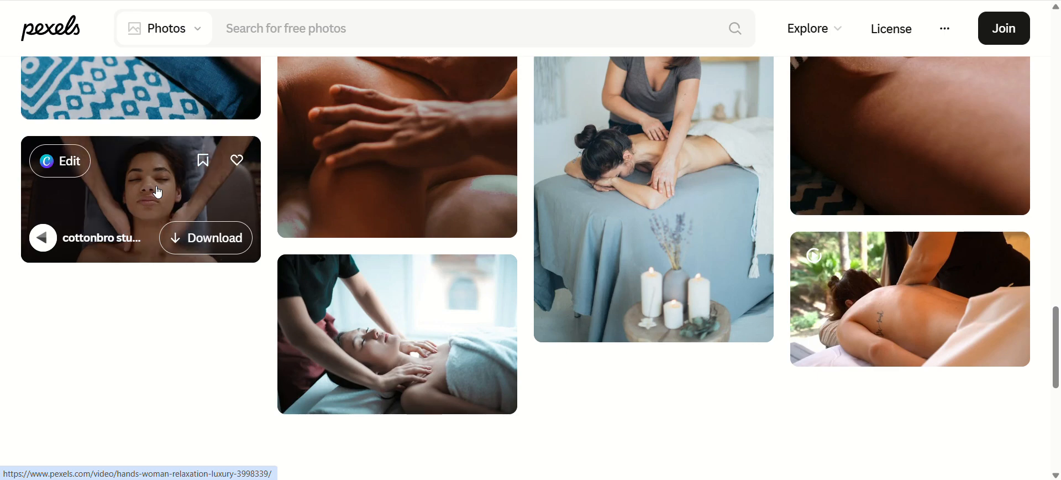
# Open the photo of a towel-covered woman having her chest and shoulders massaged and browse the similar photos
pyautogui.click(410, 321)
pyautogui.scroll(-8, 464, 282)
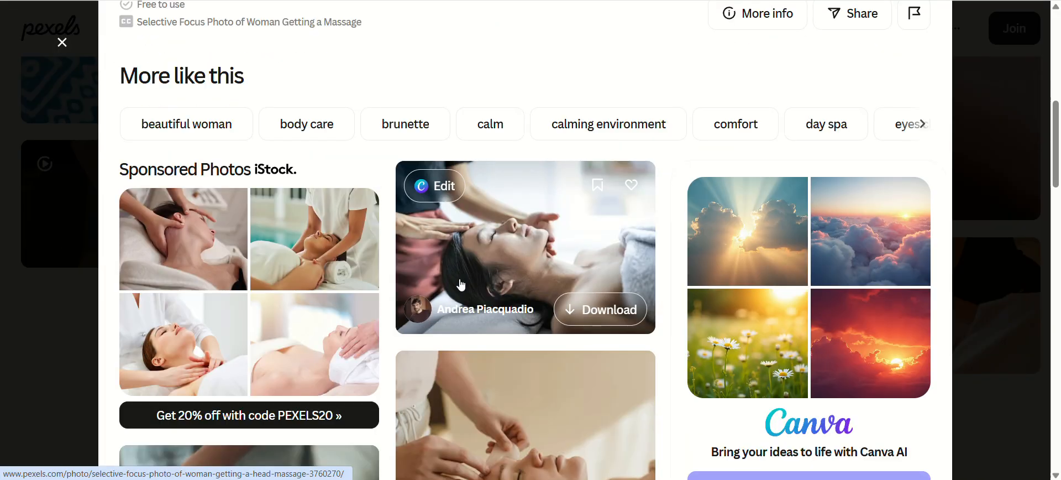
pyautogui.scroll(-5, 461, 283)
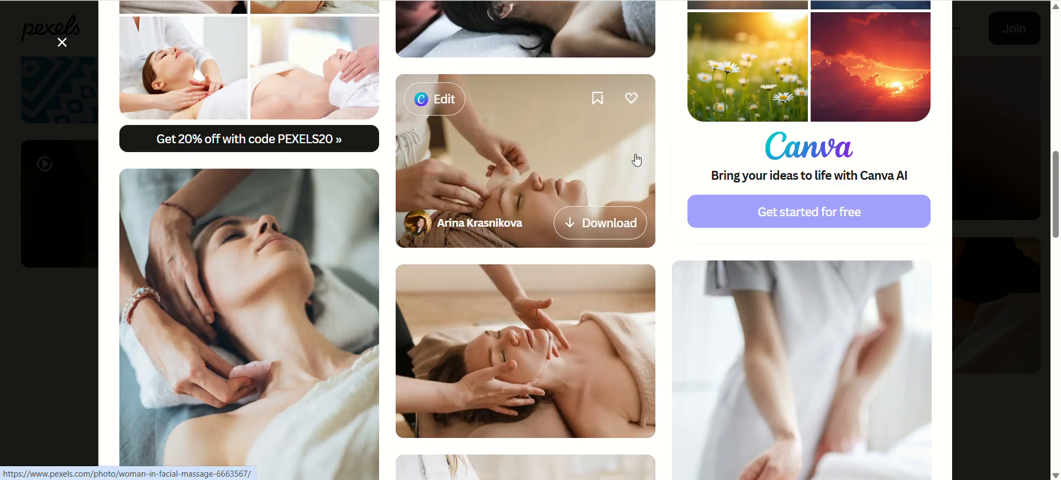
pyautogui.scroll(-5, 555, 330)
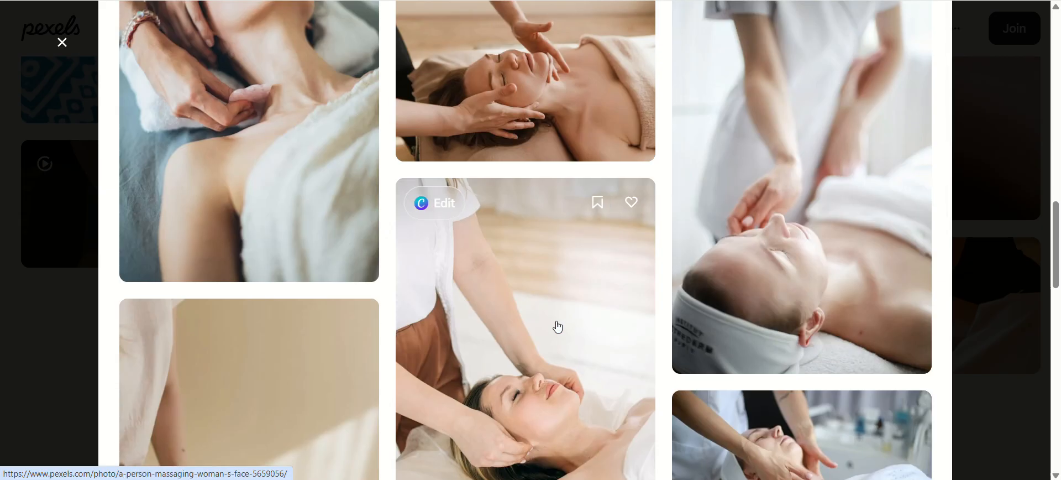
pyautogui.scroll(-8, 550, 326)
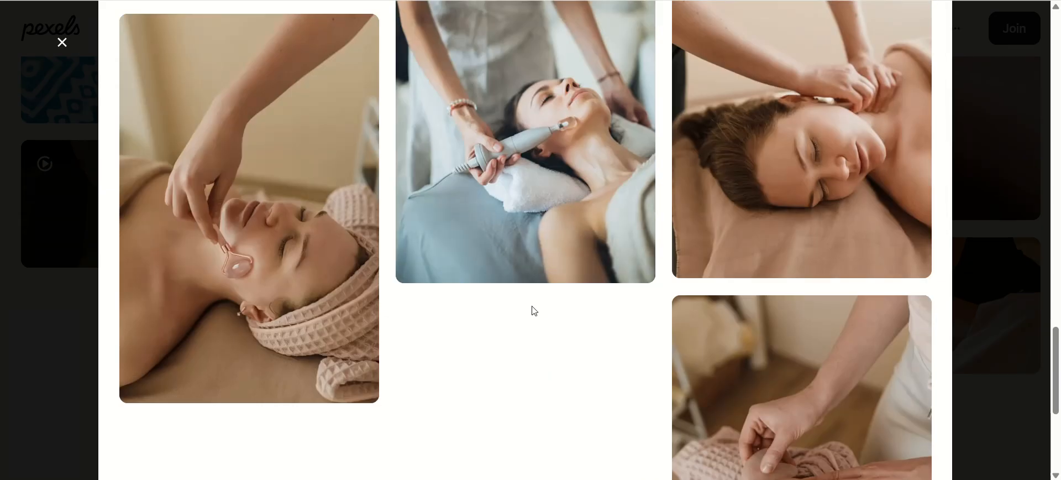
pyautogui.scroll(-8, 531, 310)
pyautogui.scroll(-7, 526, 321)
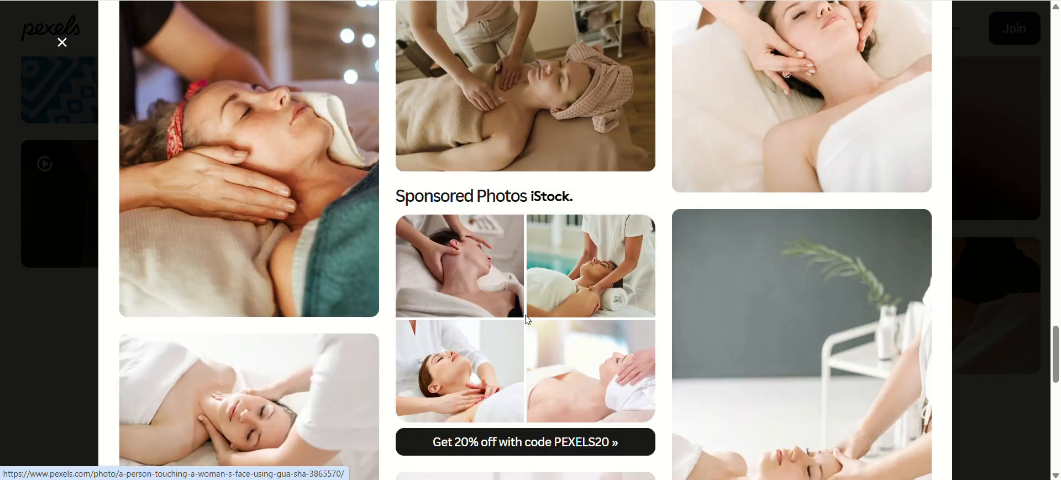
pyautogui.scroll(3, 528, 319)
pyautogui.scroll(-6, 528, 320)
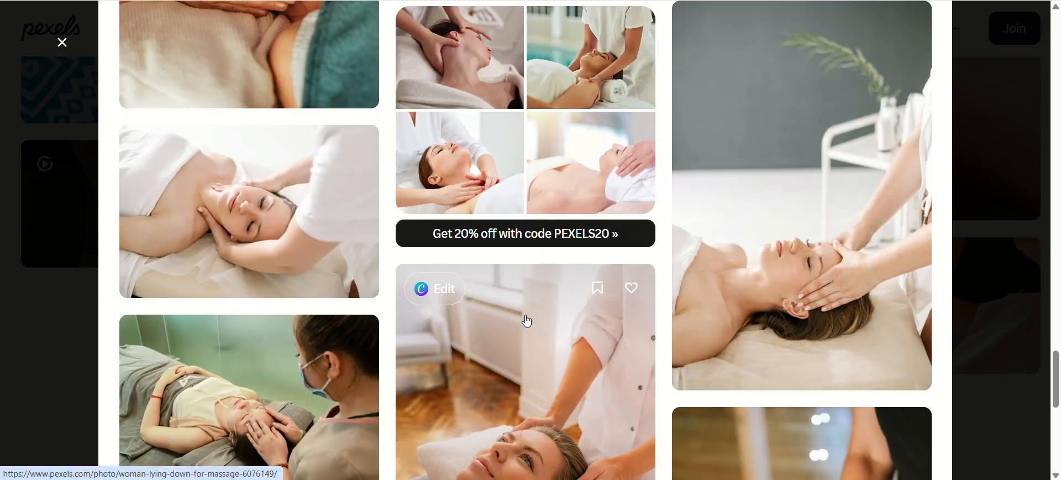
pyautogui.scroll(-10, 527, 320)
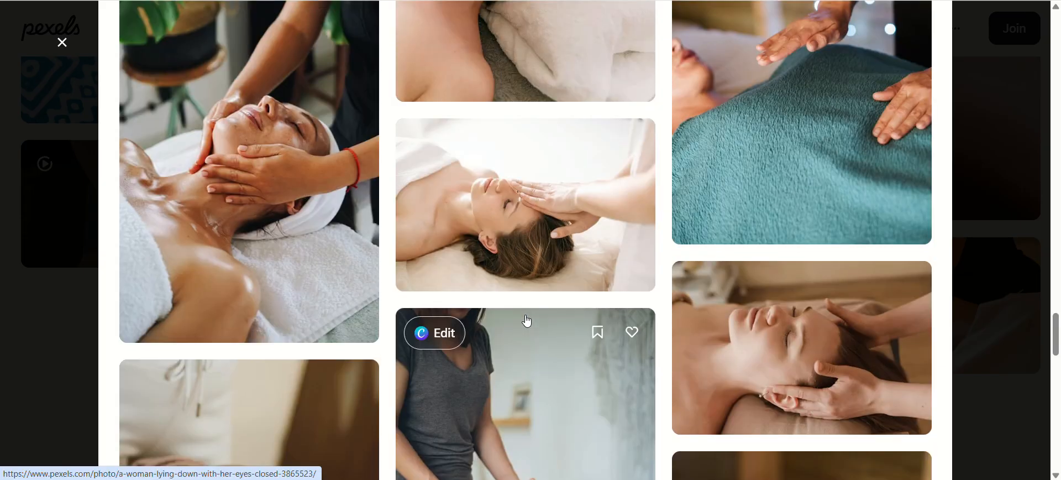
pyautogui.scroll(-7, 527, 321)
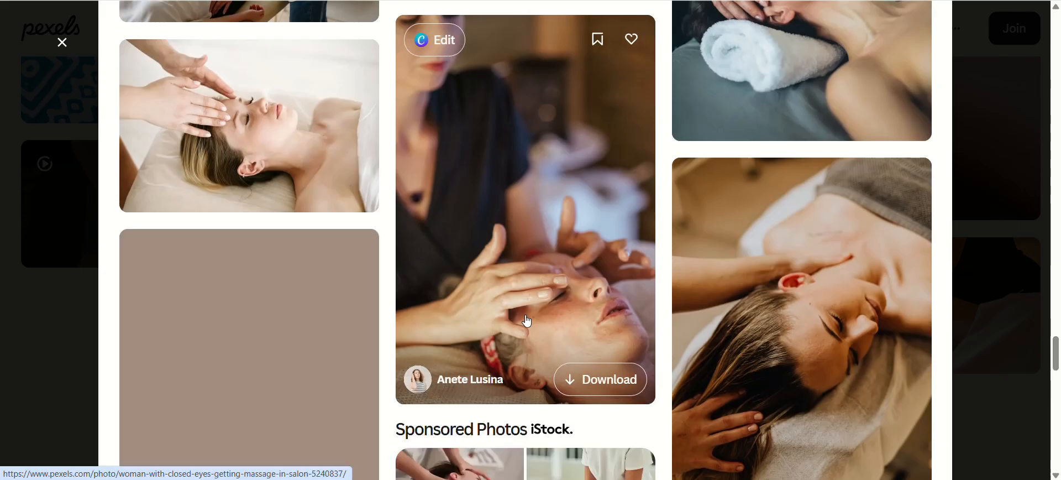
# Return to the opened photo and re-examine its similar photos from the beginning for a suitable massage image
pyautogui.moveTo(1055, 358); pyautogui.dragTo(980, 76)
pyautogui.scroll(-3, 1046, 475)
pyautogui.scroll(-3, 553, 227)
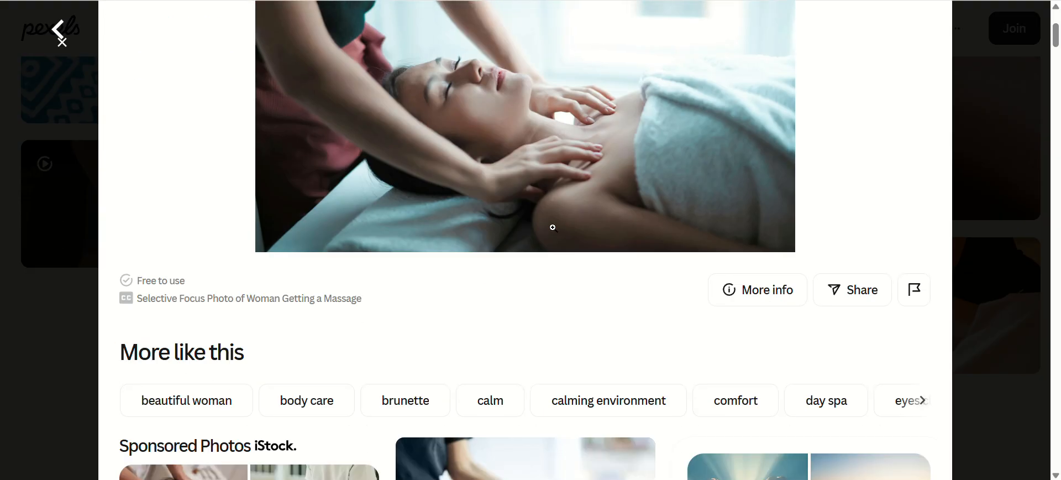
pyautogui.scroll(-5, 553, 227)
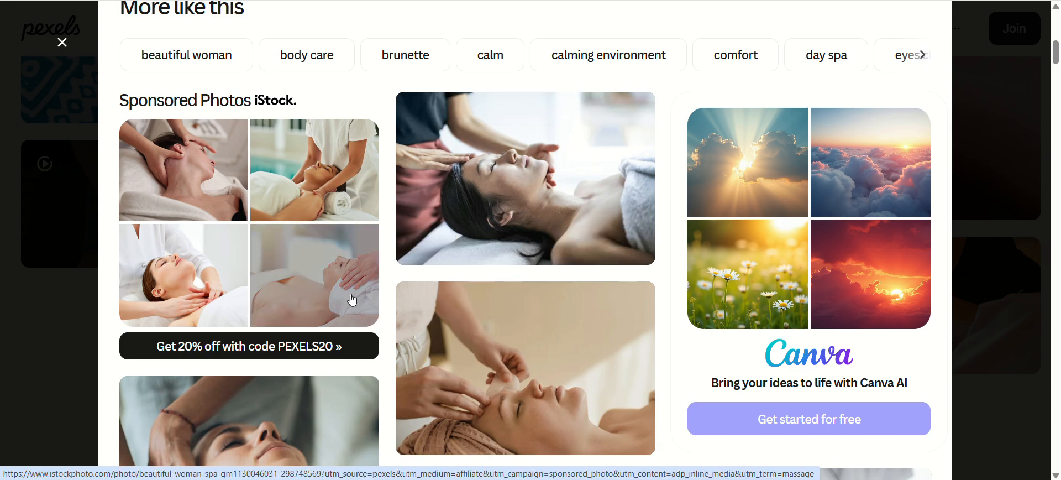
pyautogui.scroll(-5, 437, 206)
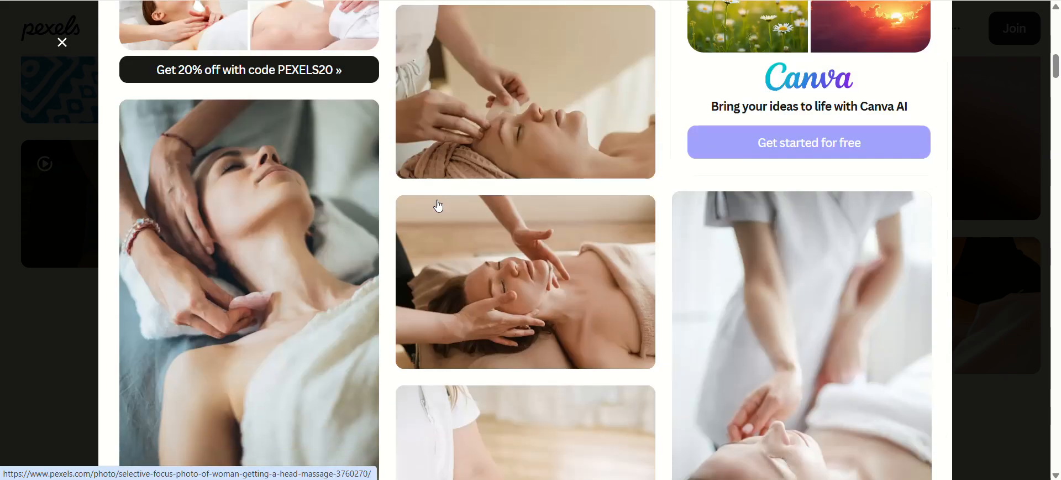
pyautogui.scroll(5, 497, 243)
pyautogui.scroll(-6, 523, 263)
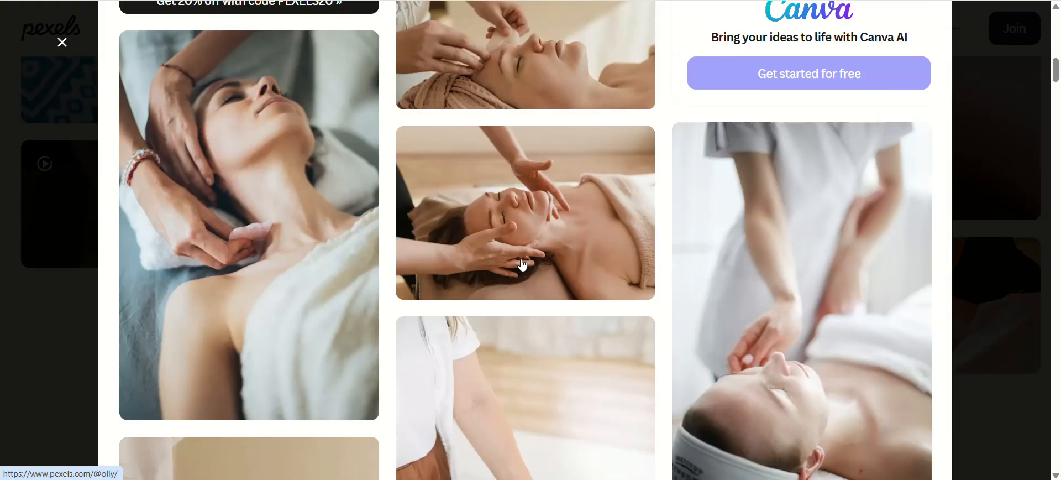
pyautogui.scroll(6, 504, 301)
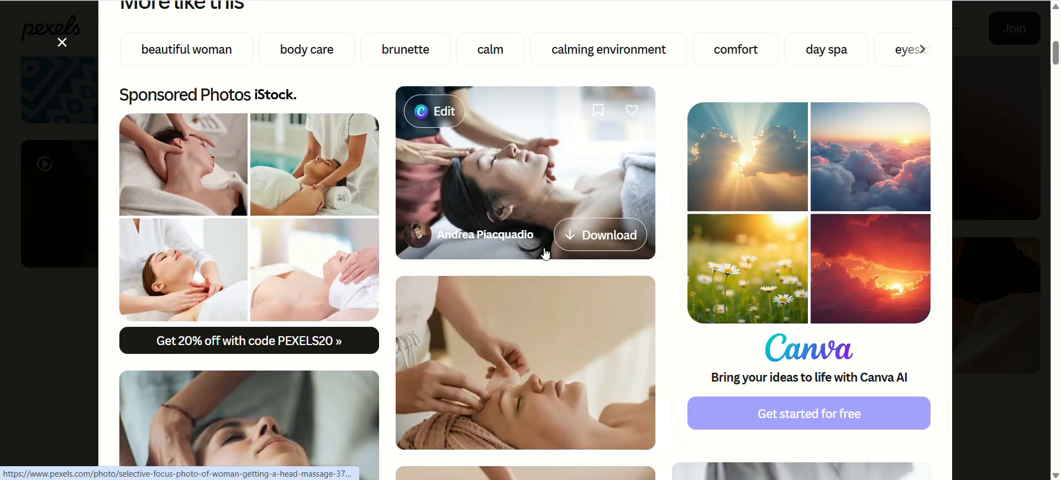
pyautogui.scroll(-10, 550, 238)
pyautogui.scroll(-4, 553, 233)
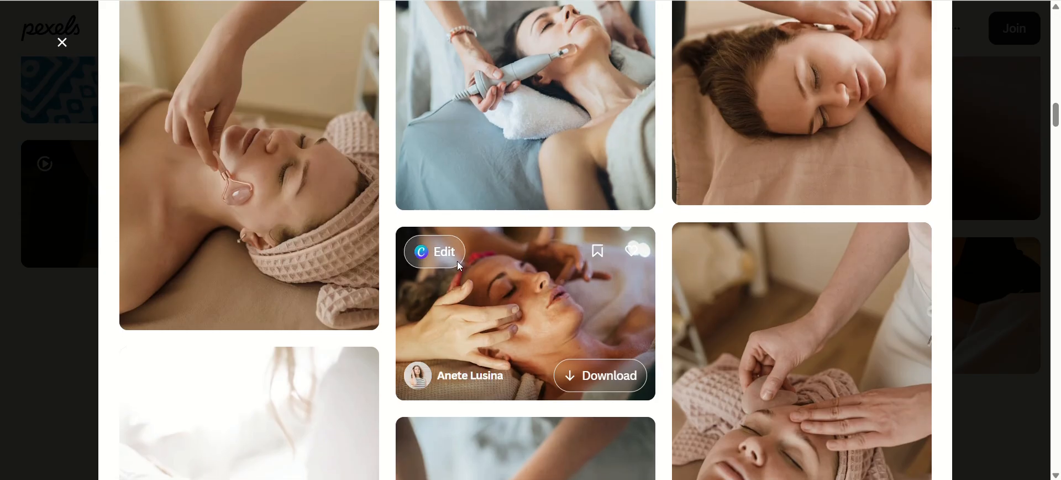
pyautogui.scroll(-8, 457, 263)
pyautogui.scroll(-10, 460, 254)
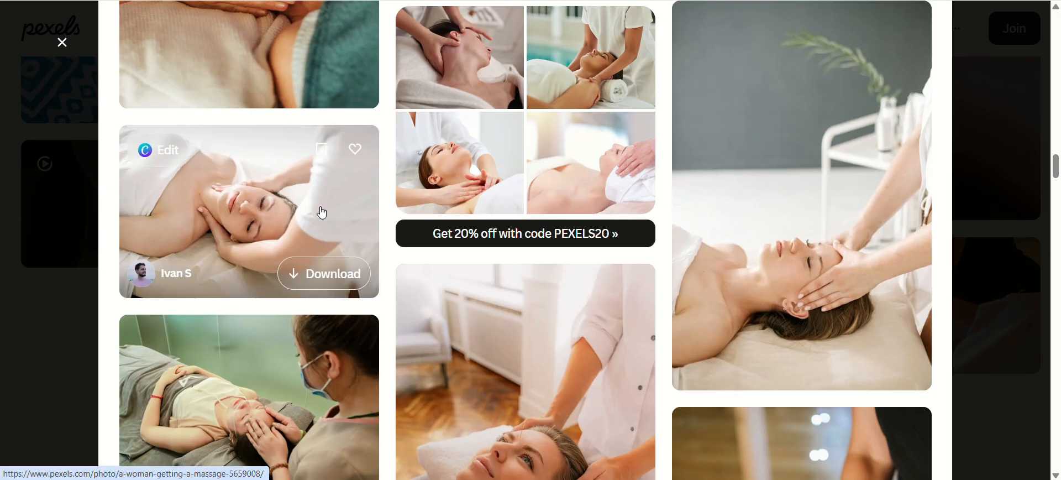
pyautogui.scroll(-5, 320, 209)
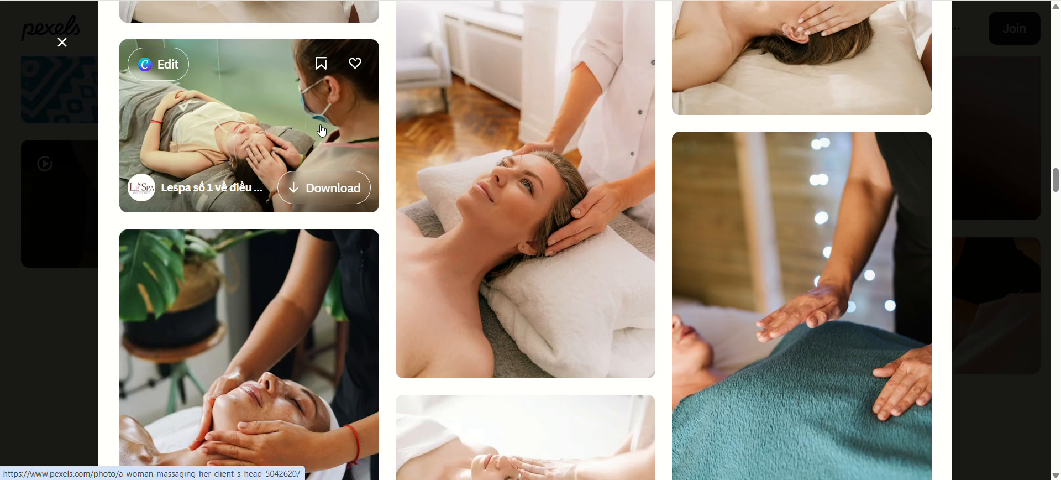
# Open the photo of a masked masseuse massaging a client's head and look through its similar photos for another spa image
pyautogui.click(321, 131)
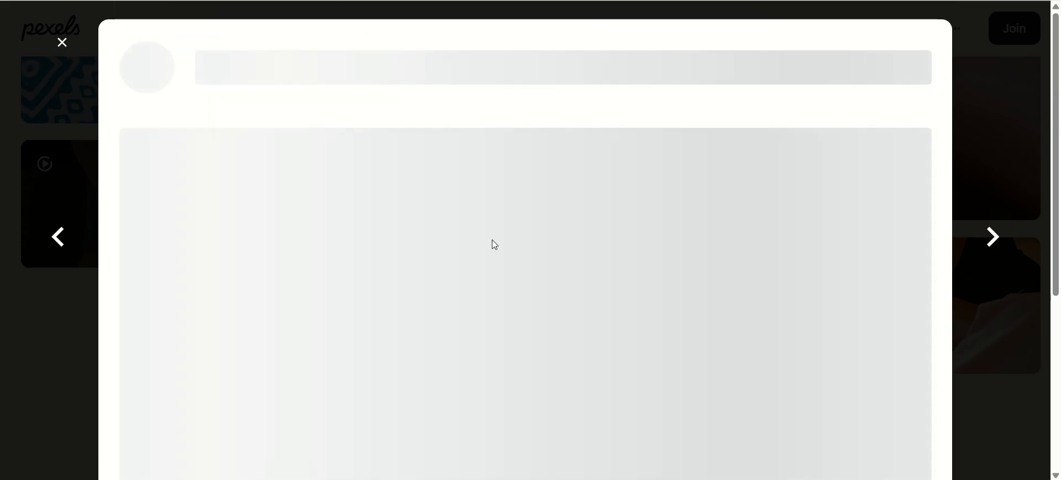
pyautogui.scroll(-8, 490, 188)
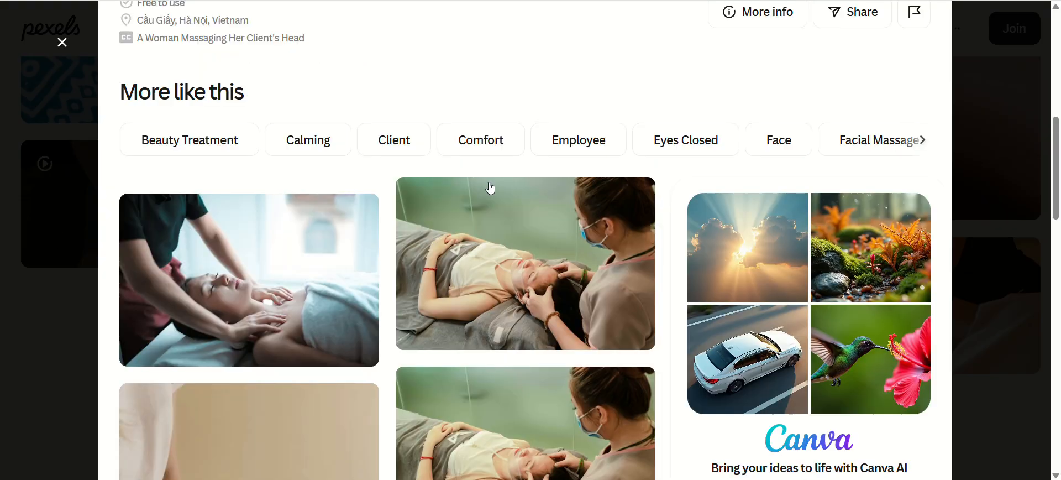
pyautogui.scroll(-3, 490, 188)
pyautogui.scroll(-4, 490, 187)
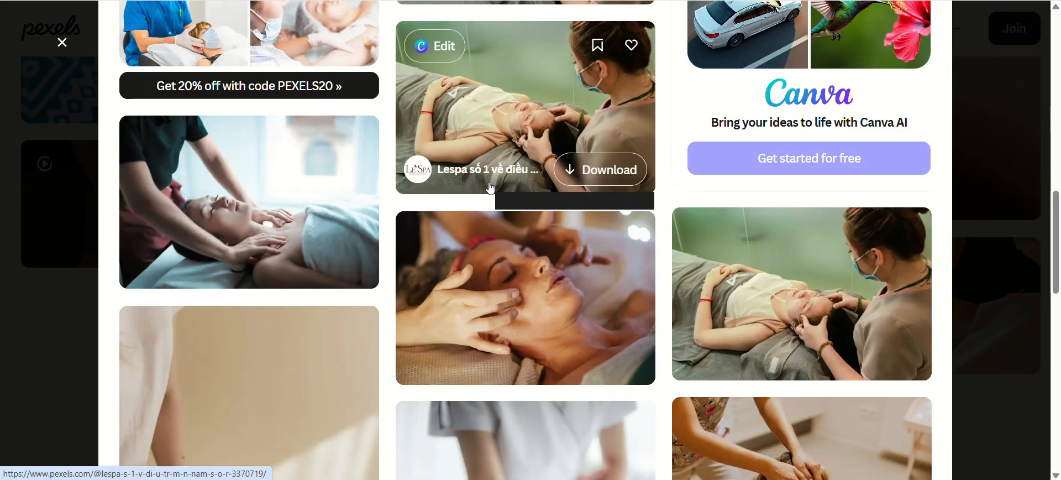
pyautogui.scroll(-4, 491, 187)
pyautogui.scroll(-4, 490, 187)
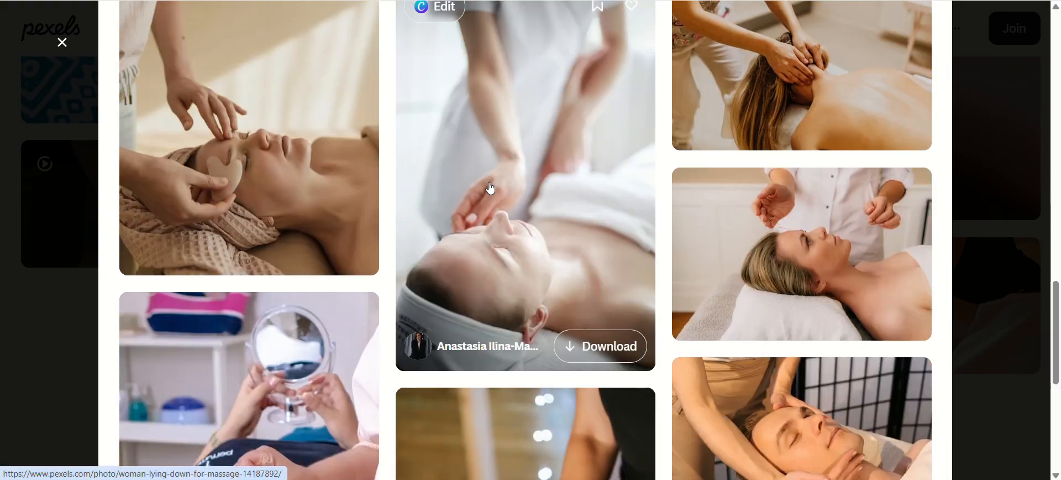
pyautogui.scroll(-5, 490, 187)
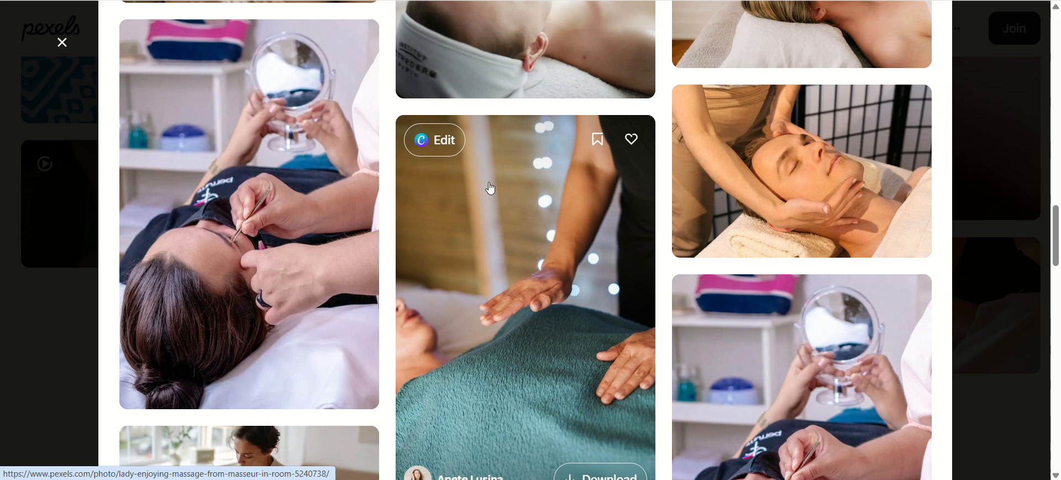
pyautogui.scroll(-3, 490, 187)
pyautogui.scroll(-5, 490, 187)
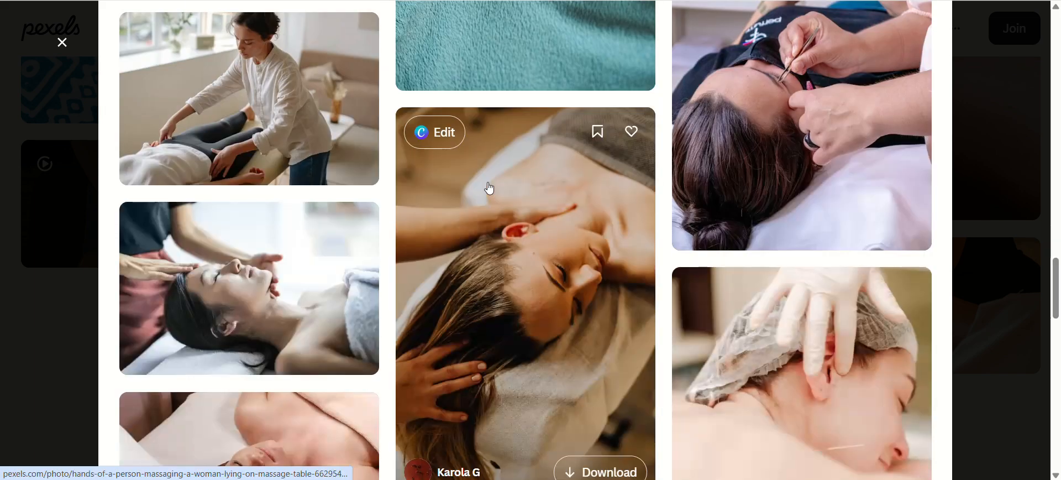
pyautogui.scroll(-9, 819, 128)
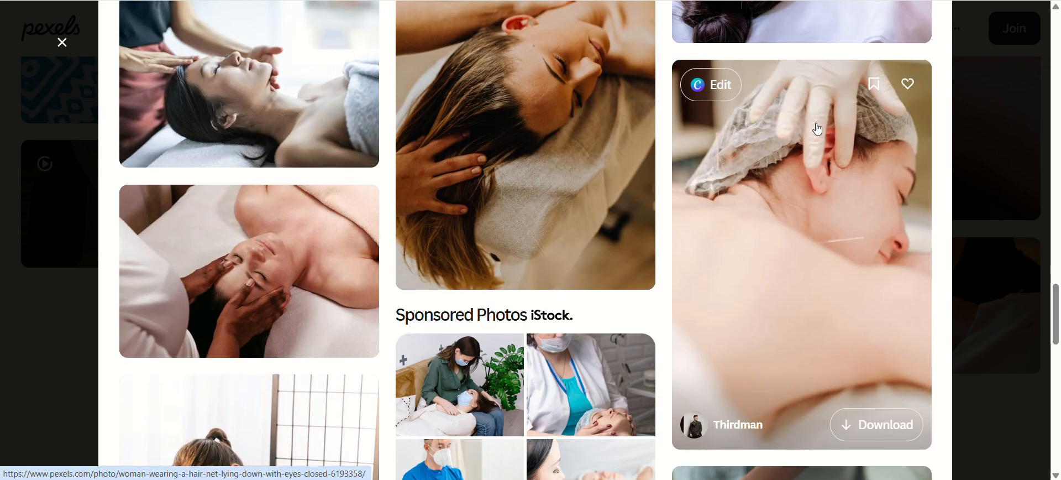
pyautogui.scroll(-3, 496, 242)
pyautogui.scroll(-5, 495, 242)
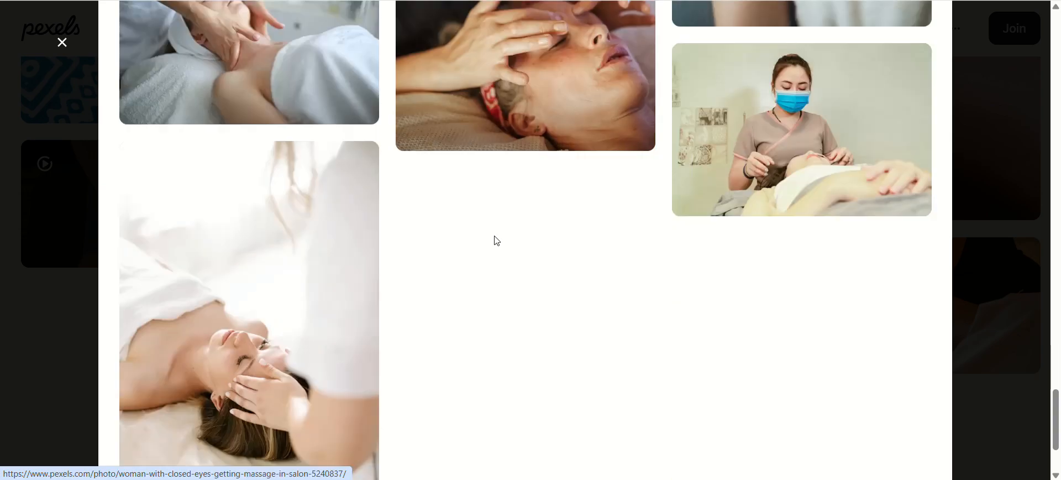
pyautogui.scroll(-1, 492, 238)
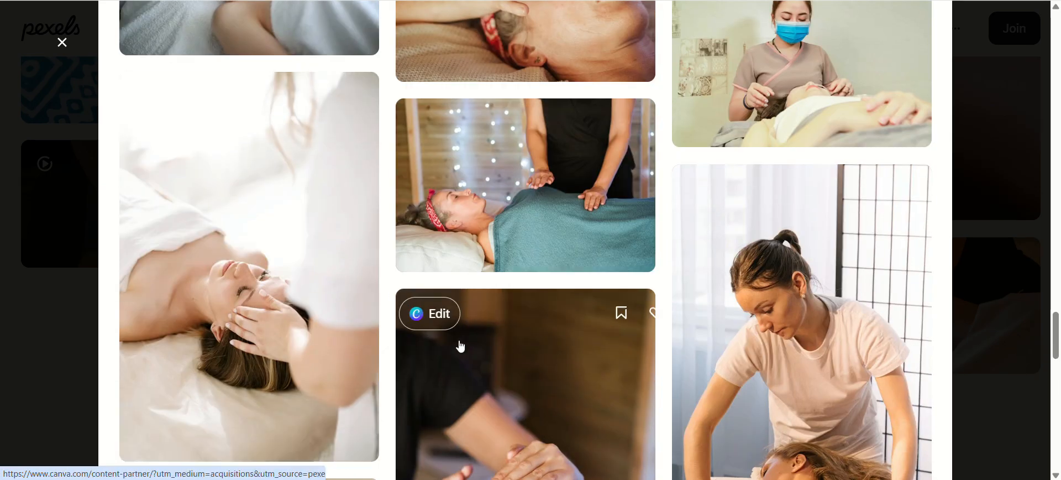
pyautogui.scroll(4, 459, 331)
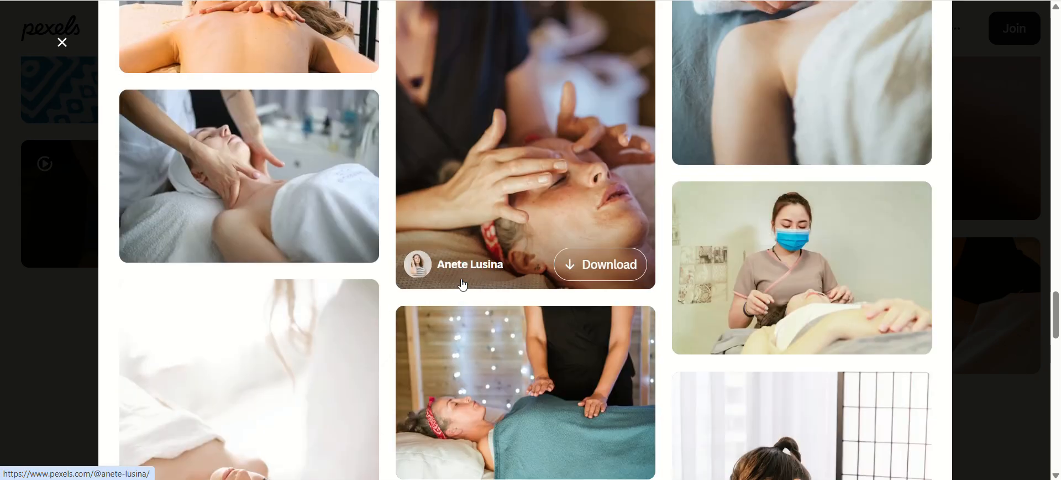
pyautogui.scroll(-9, 462, 284)
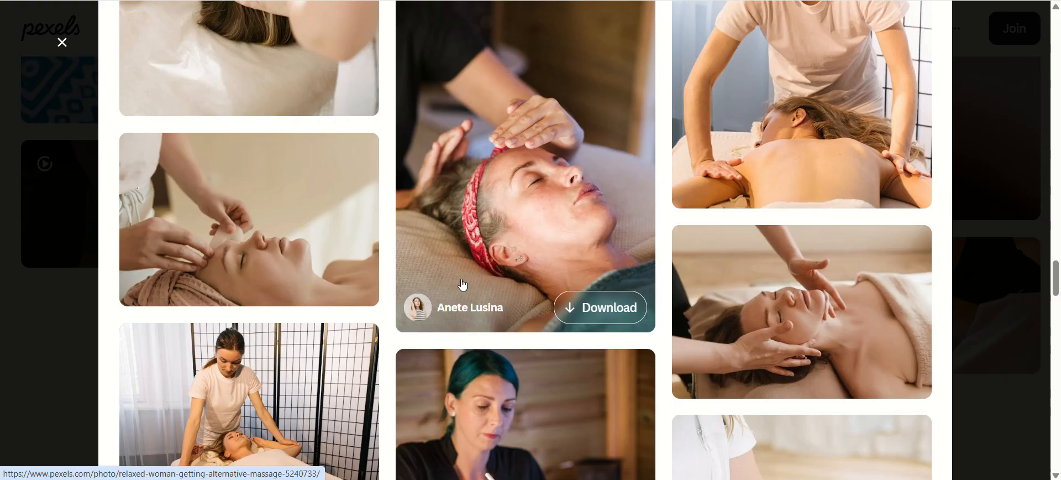
pyautogui.scroll(-11, 462, 284)
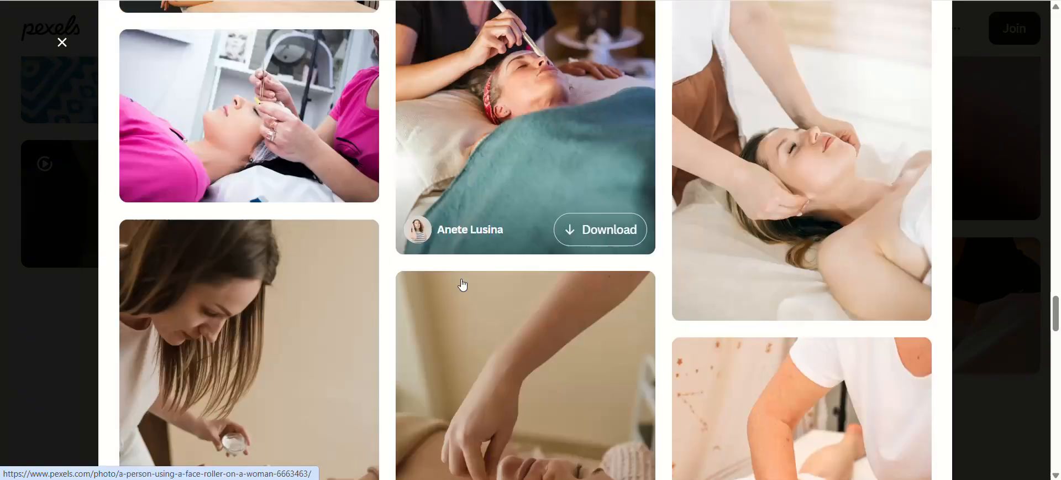
pyautogui.scroll(-10, 463, 284)
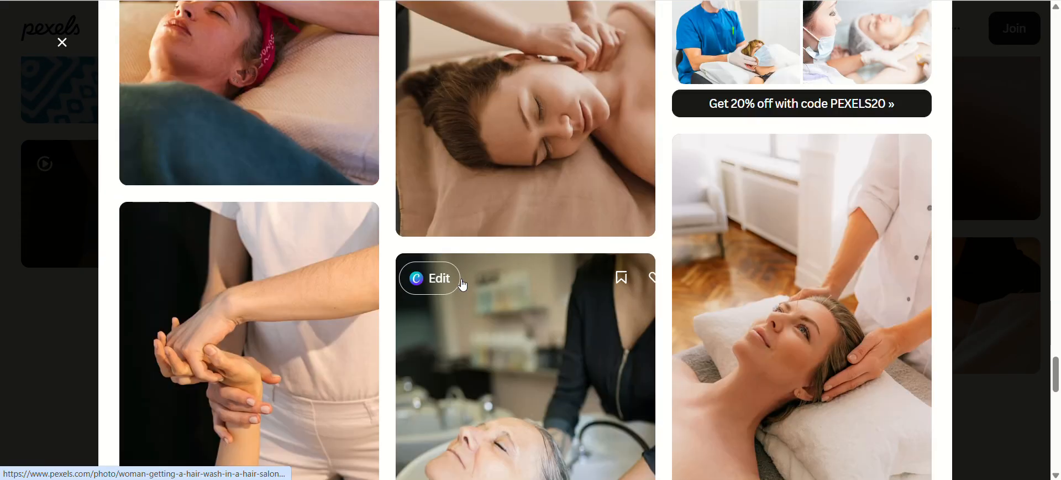
pyautogui.scroll(-5, 462, 284)
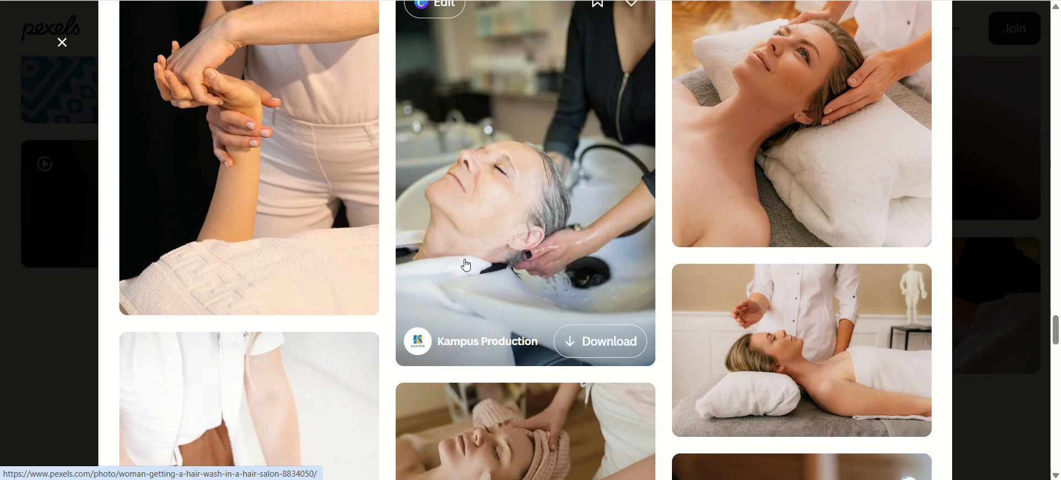
pyautogui.scroll(-11, 466, 265)
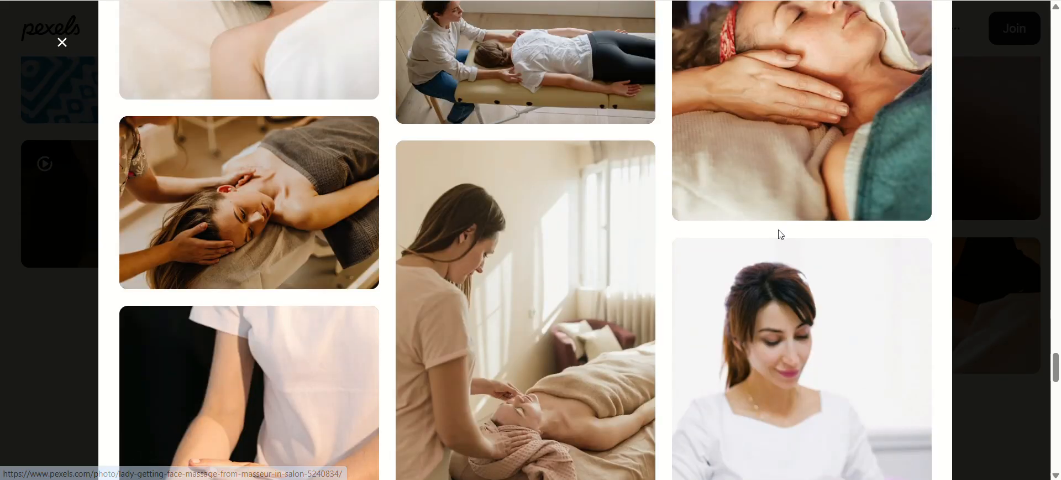
pyautogui.scroll(-7, 559, 204)
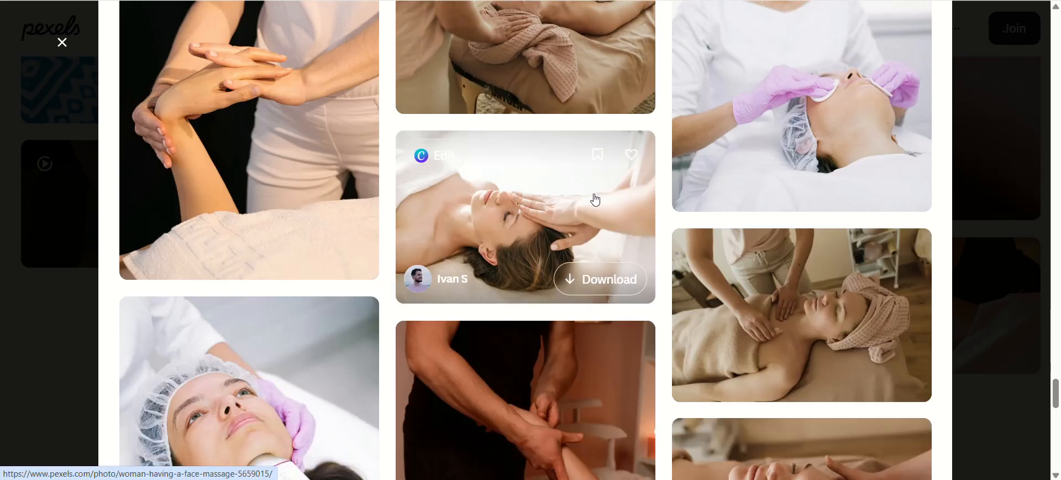
pyautogui.scroll(-5, 595, 200)
pyautogui.scroll(-5, 595, 200)
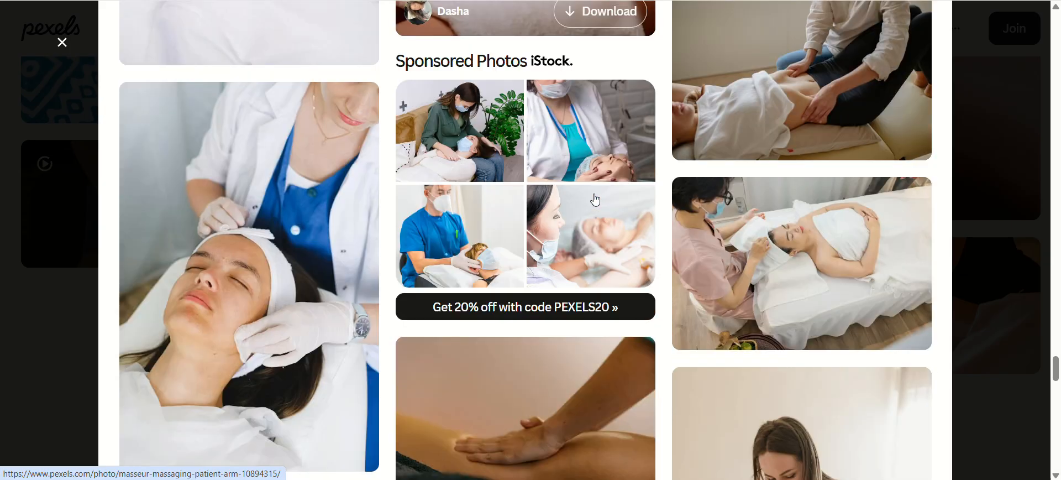
pyautogui.scroll(-6, 595, 199)
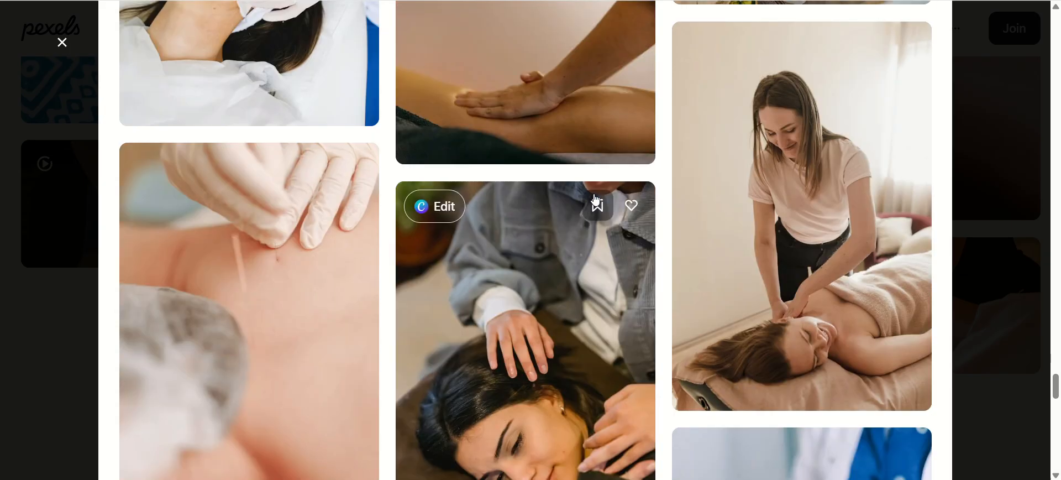
pyautogui.scroll(6, 596, 199)
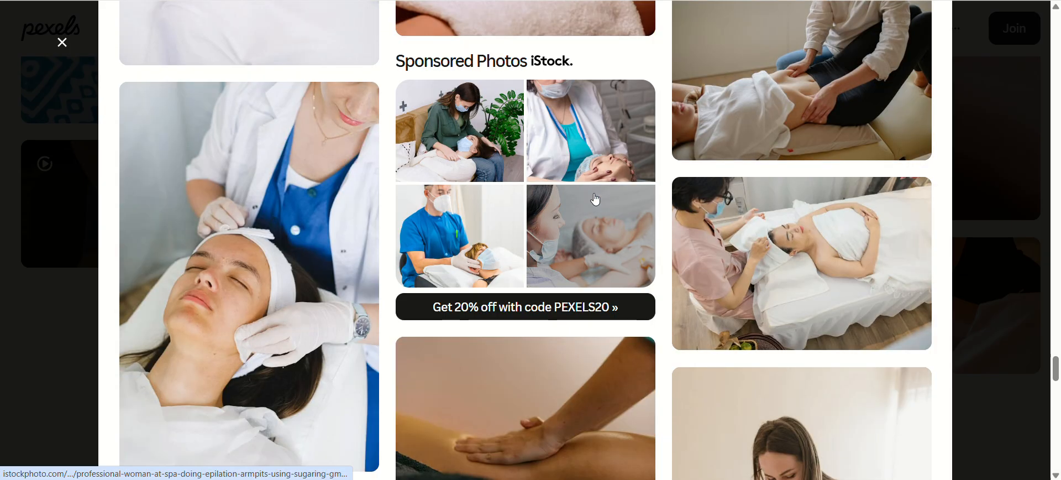
pyautogui.scroll(-8, 595, 199)
pyautogui.scroll(-4, 595, 199)
pyautogui.scroll(-8, 595, 200)
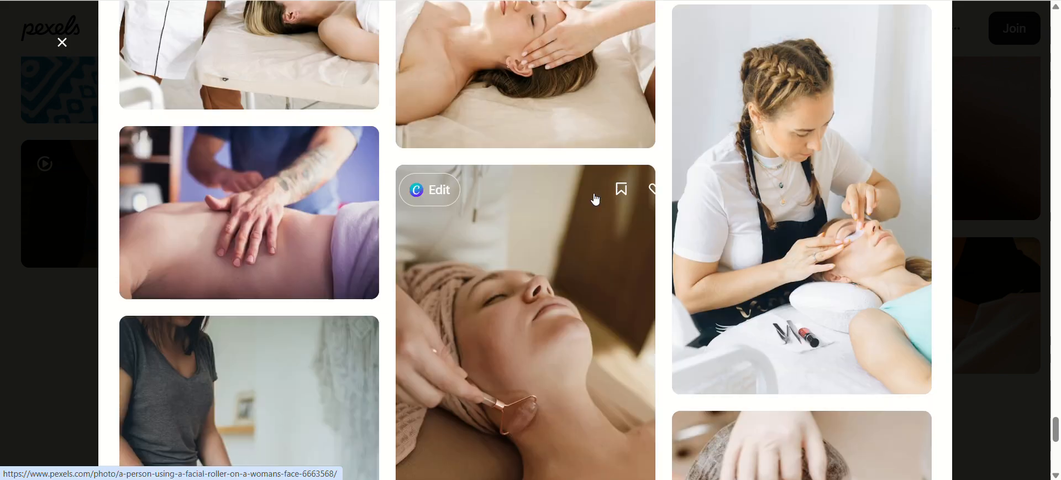
pyautogui.scroll(-5, 595, 200)
pyautogui.scroll(-8, 595, 200)
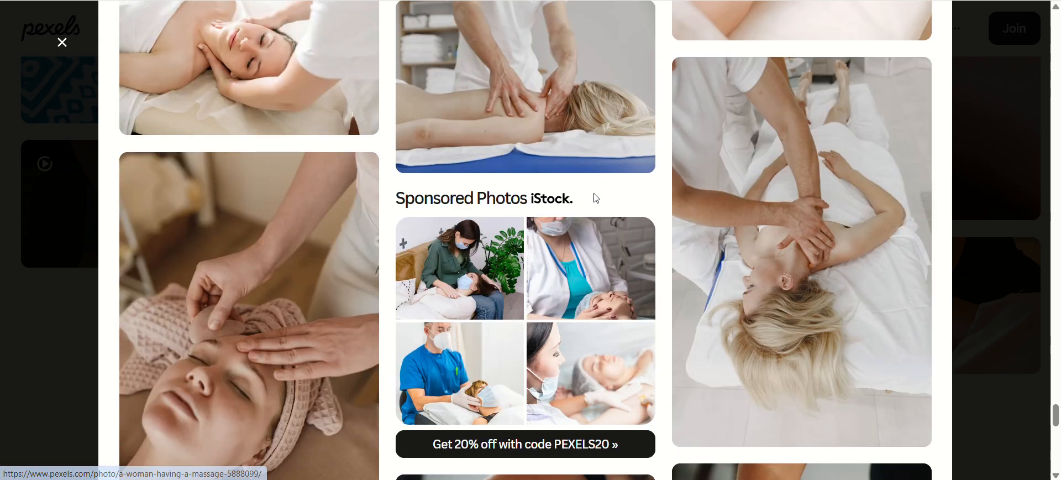
pyautogui.scroll(-6, 596, 198)
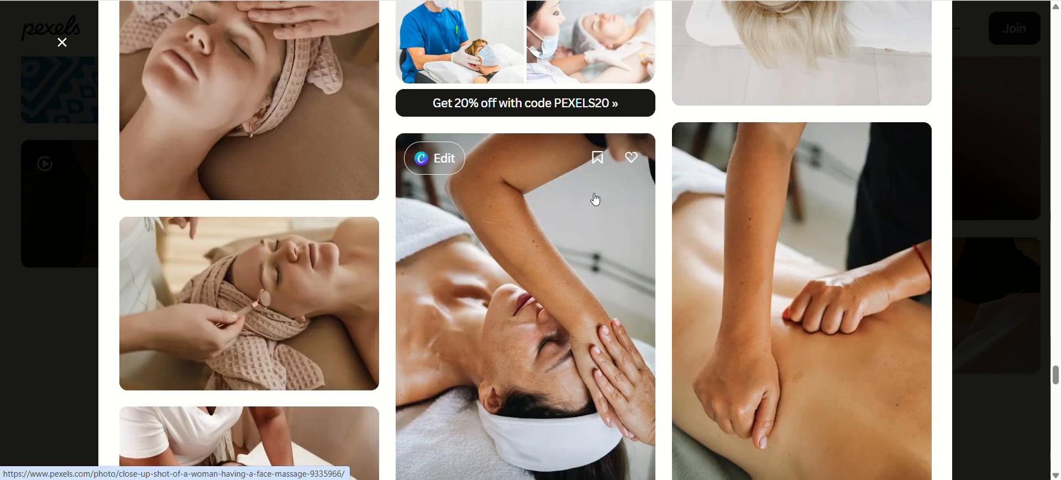
pyautogui.scroll(7, 595, 200)
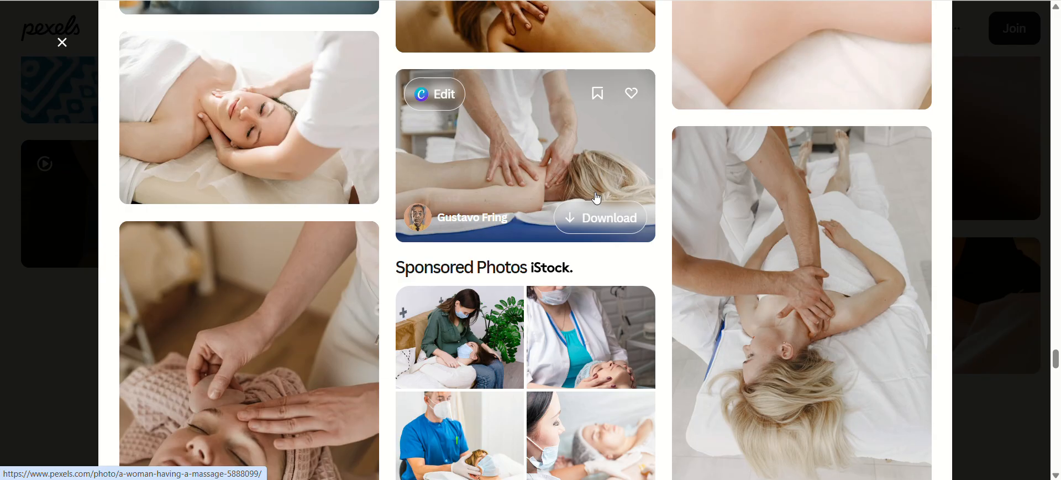
pyautogui.scroll(-10, 596, 198)
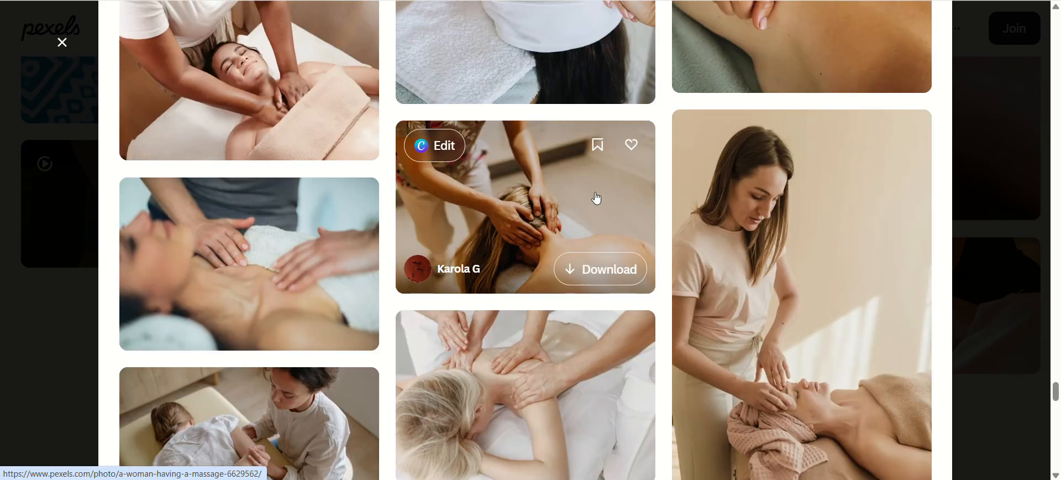
pyautogui.scroll(-5, 596, 198)
pyautogui.scroll(-20, 596, 198)
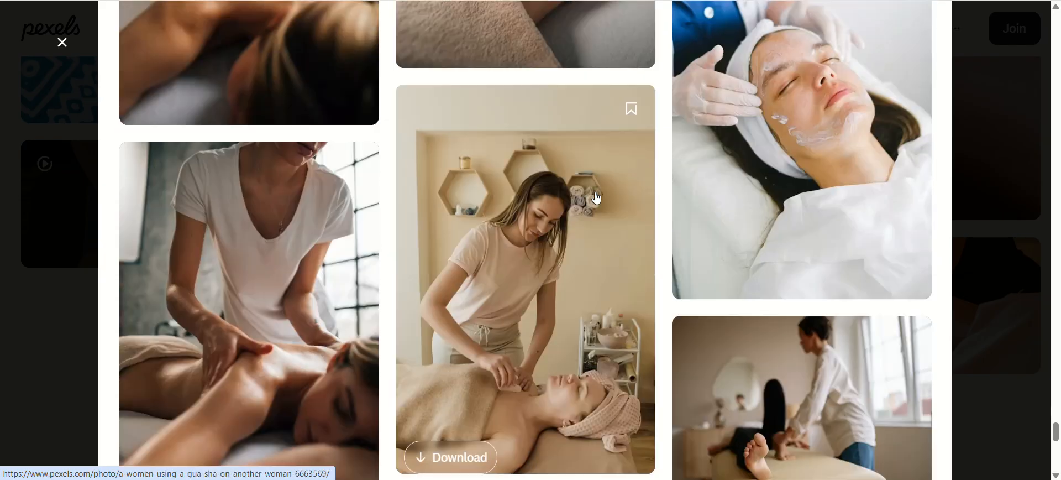
pyautogui.scroll(-8, 596, 197)
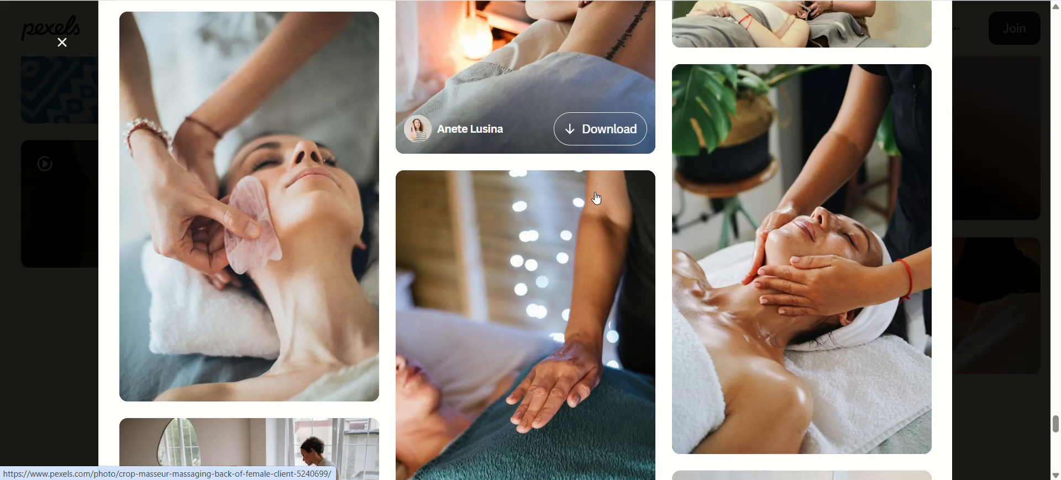
pyautogui.scroll(-5, 596, 198)
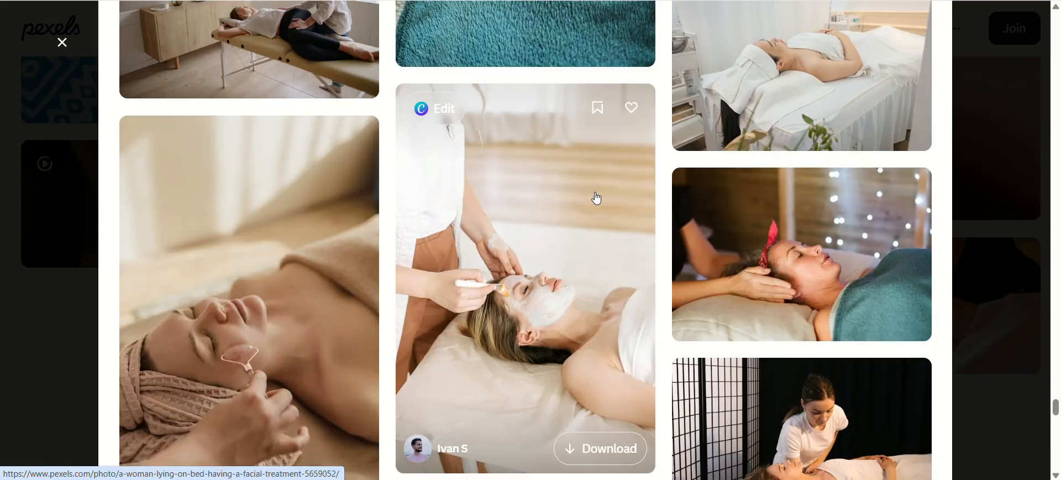
pyautogui.scroll(-6, 597, 198)
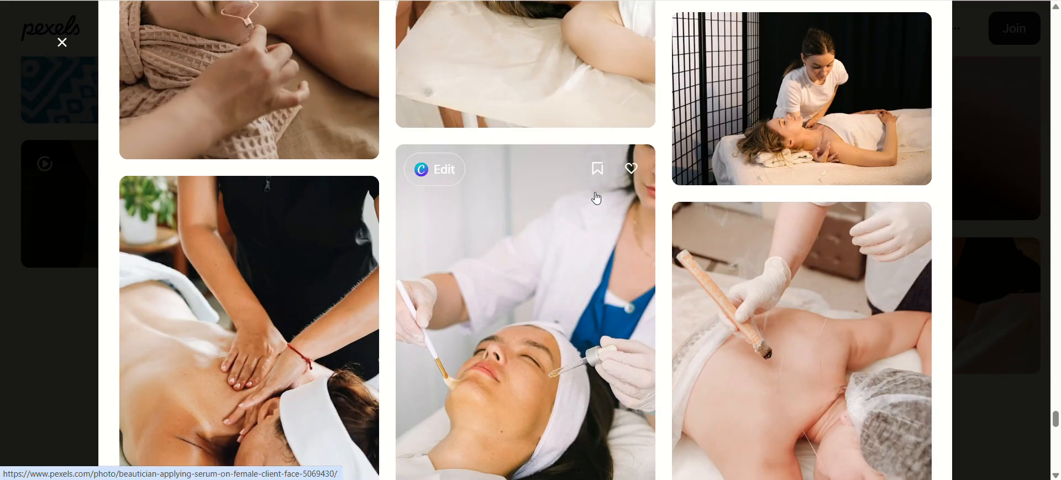
pyautogui.scroll(-10, 596, 198)
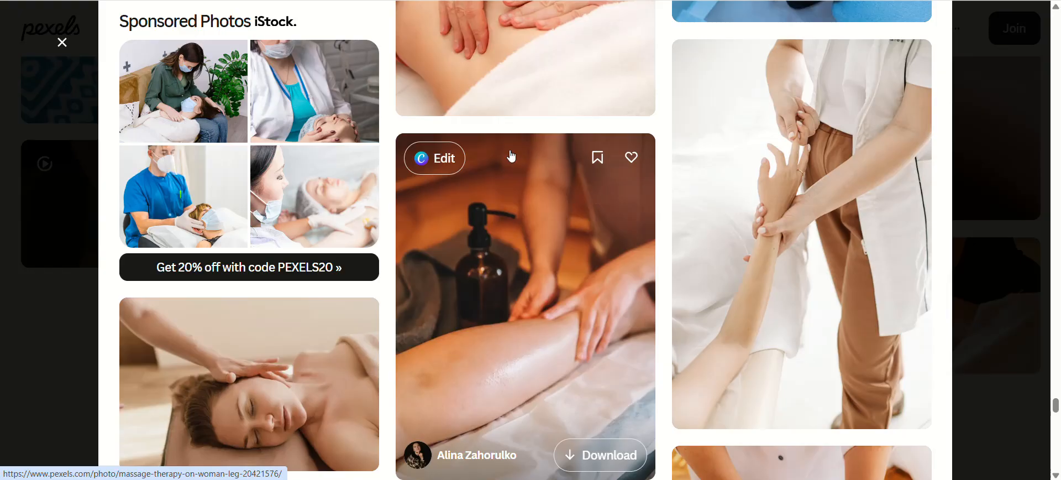
pyautogui.scroll(-7, 291, 276)
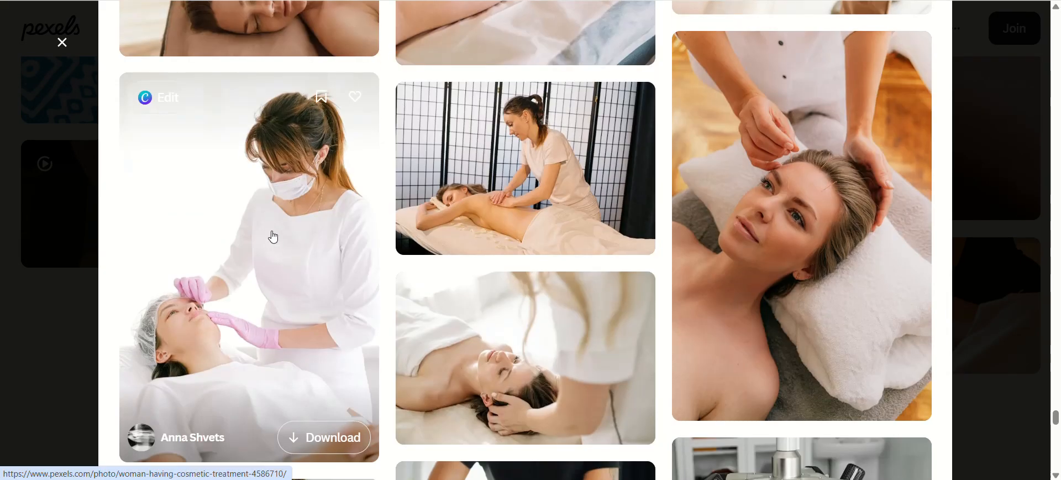
pyautogui.scroll(-2, 273, 237)
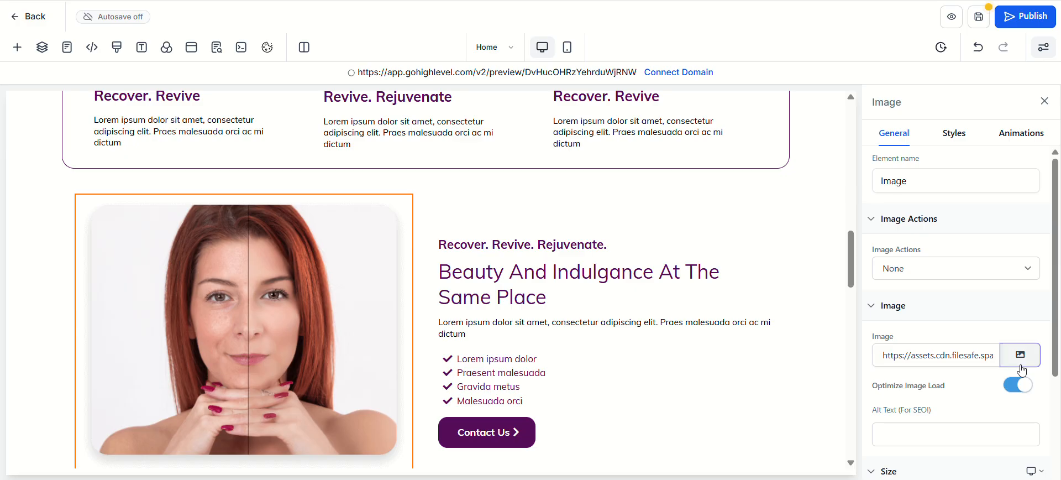
# Select the red-haired woman's portrait on the Home page and upload pexels-olly-3760262.jpg to Media Storage as its replacement
pyautogui.click(286, 296)
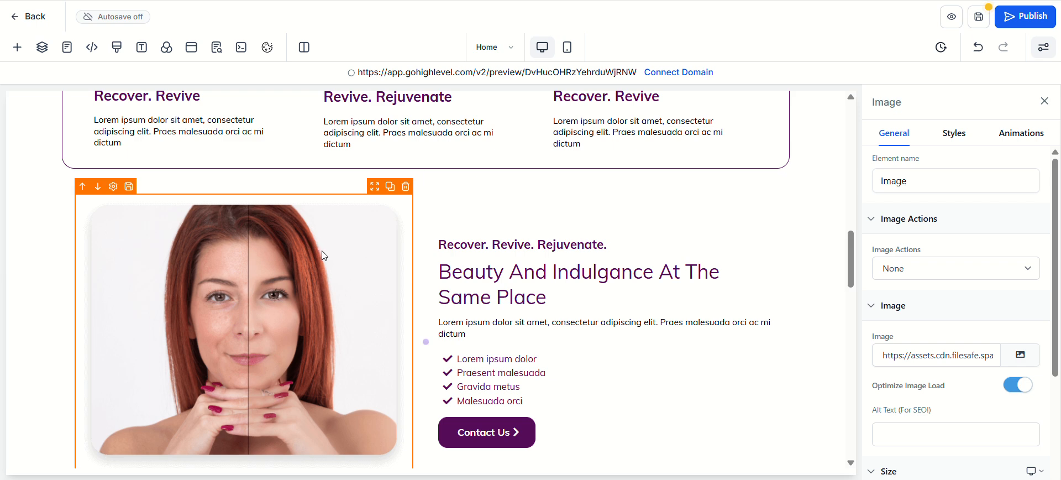
pyautogui.click(1021, 354)
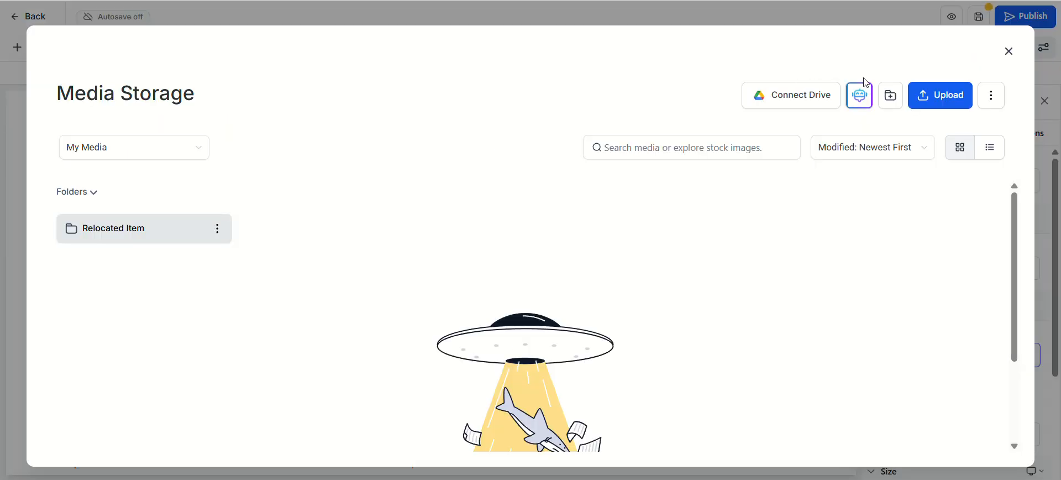
pyautogui.click(952, 102)
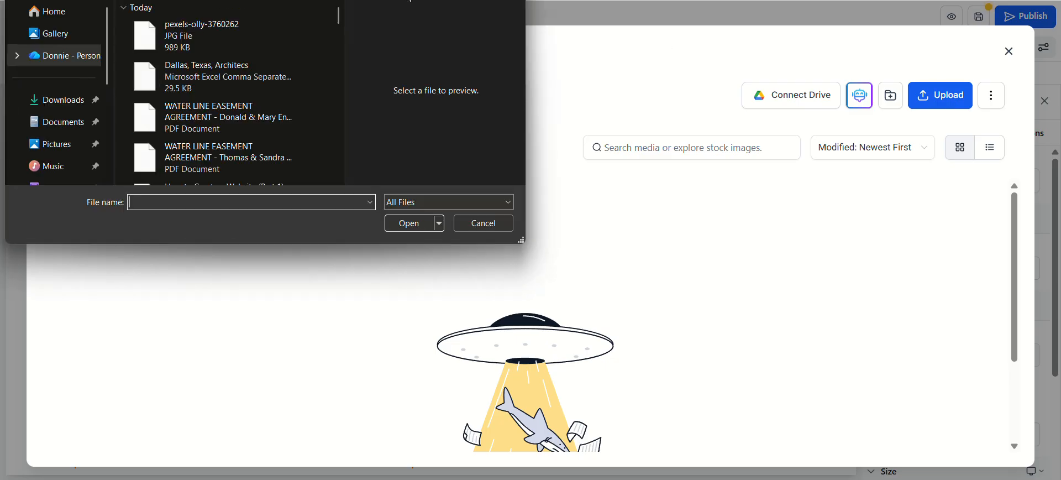
pyautogui.doubleClick(165, 39)
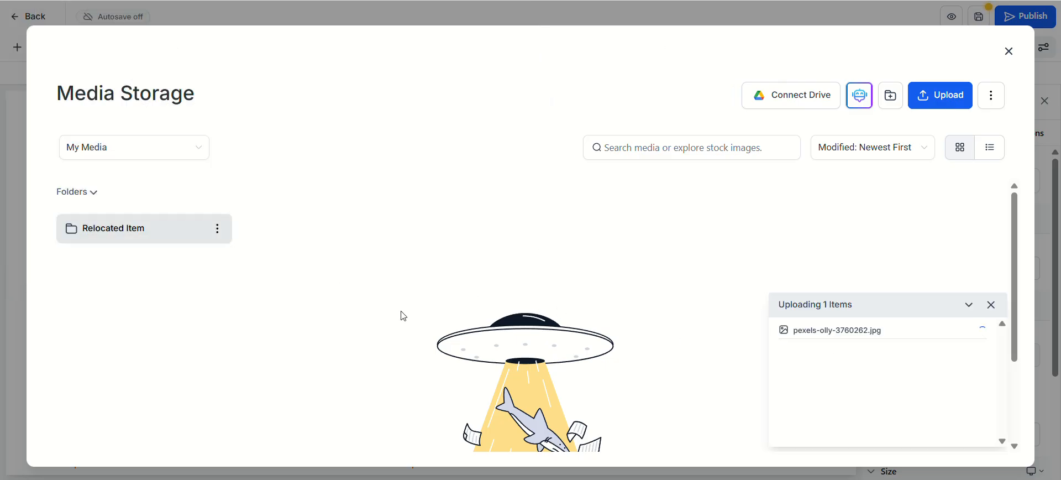
# Rename the uploaded file pexels-olly-3760262.jpg in Media Storage to Sacred Currents.jpg
pyautogui.moveTo(221, 307)
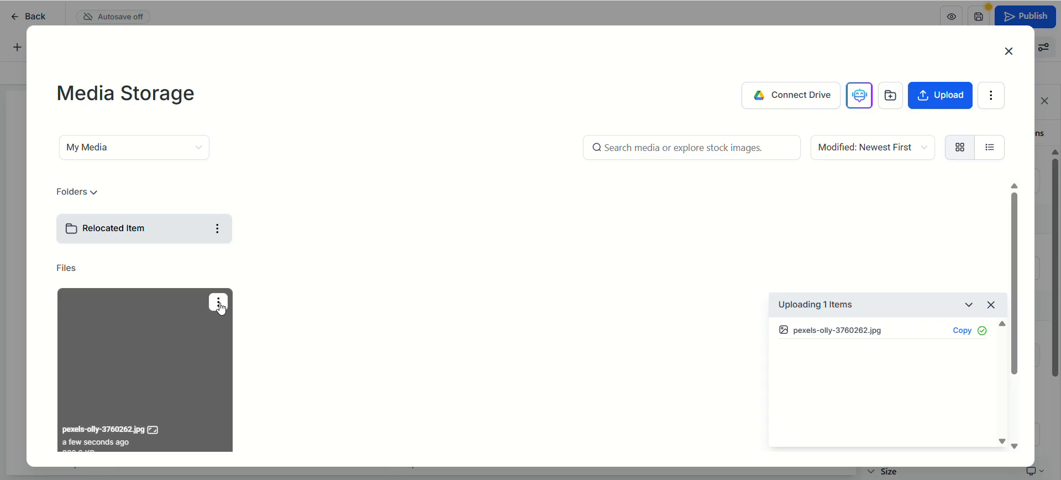
pyautogui.click(221, 307)
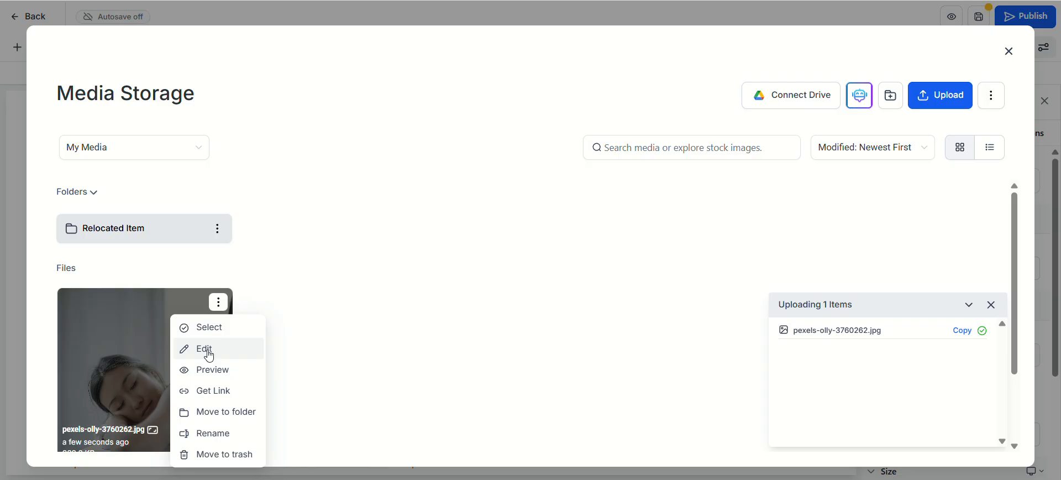
pyautogui.click(209, 435)
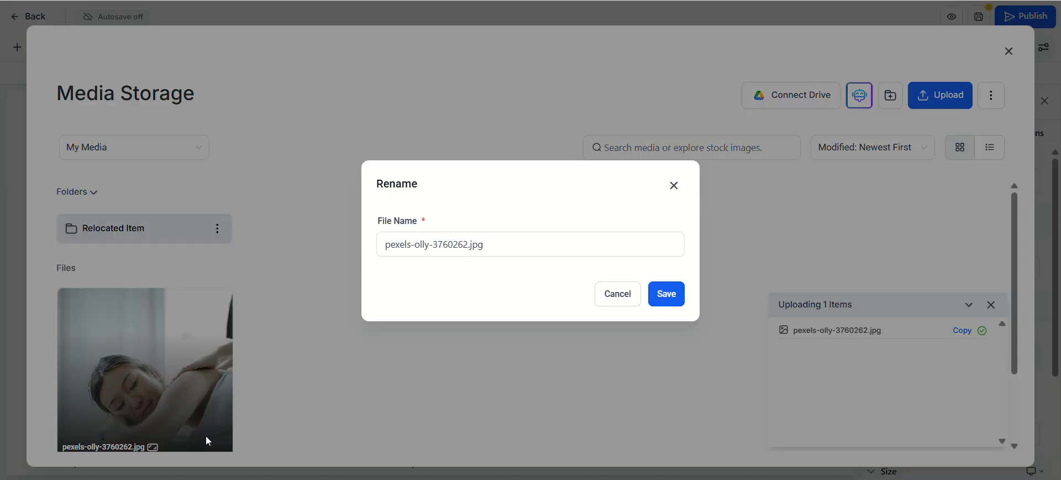
pyautogui.click(471, 244)
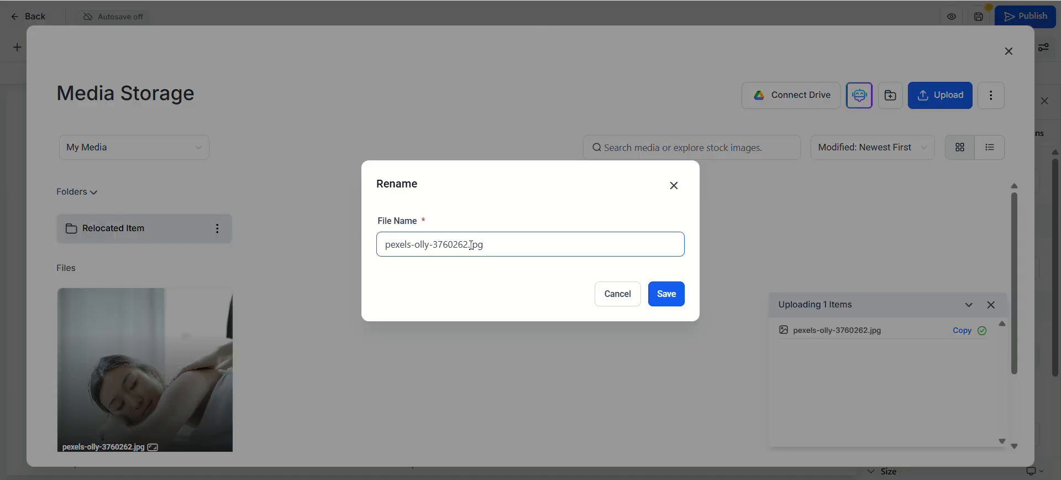
pyautogui.moveTo(467, 244); pyautogui.dragTo(381, 245)
pyautogui.write('Sacred ')
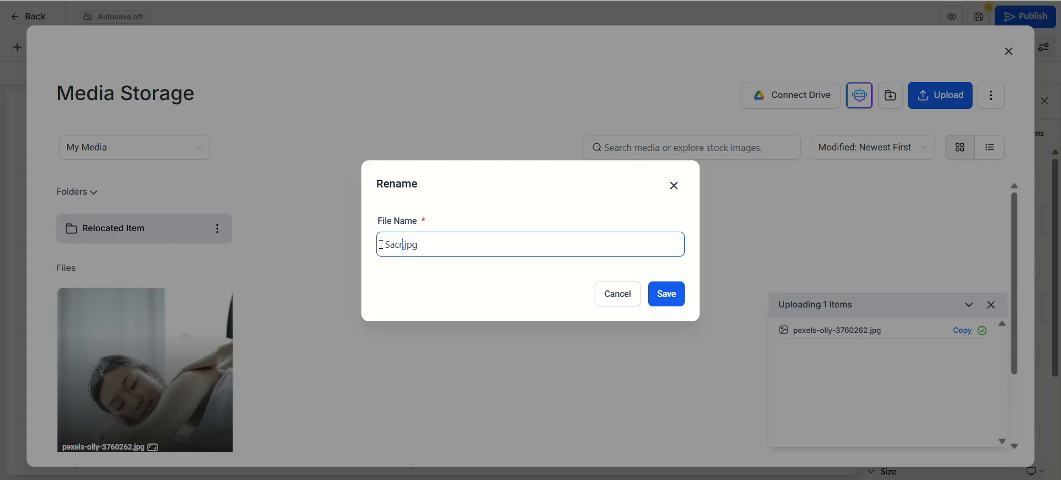
pyautogui.write('Currents')
pyautogui.click(674, 305)
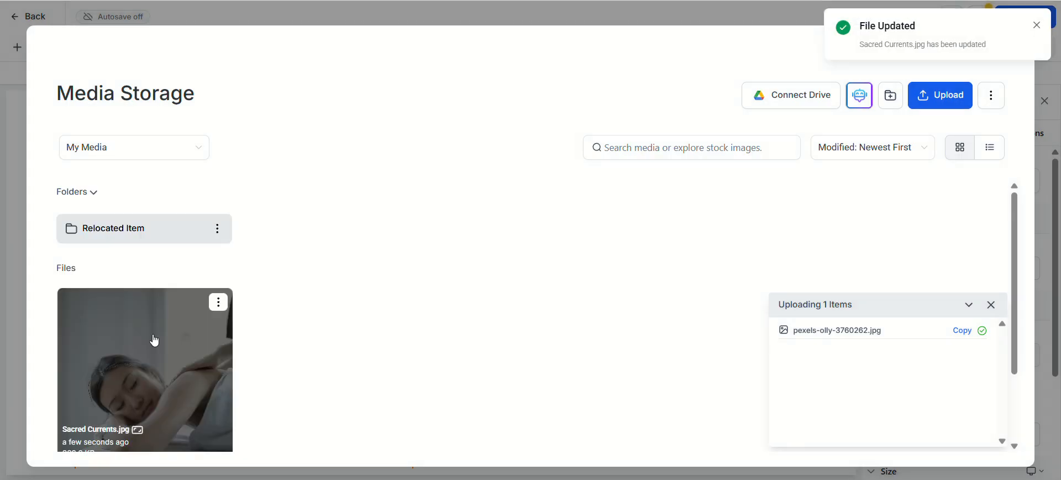
# Extend the uploaded massage photo's file name to Sacred Currents Best Home Service Spa in Metro Manila.jpg
pyautogui.click(155, 340)
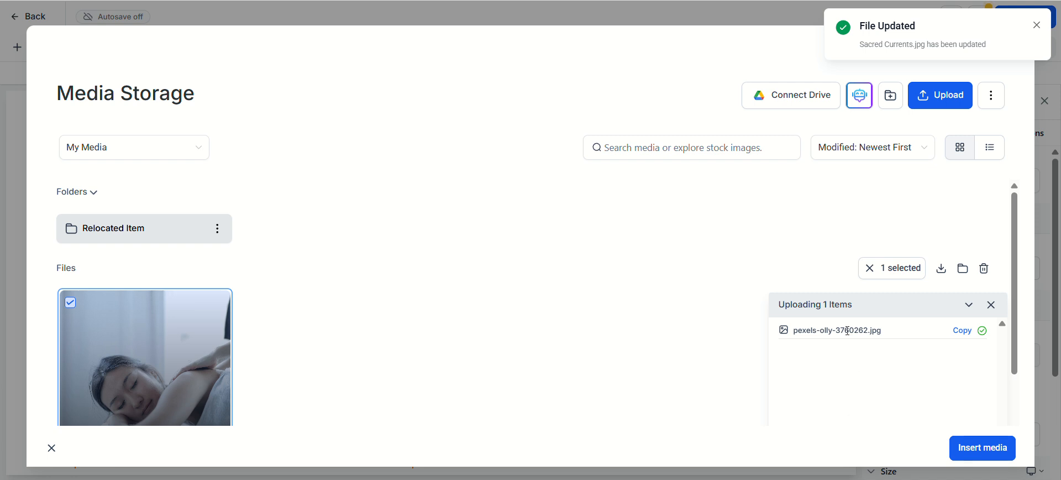
pyautogui.click(71, 303)
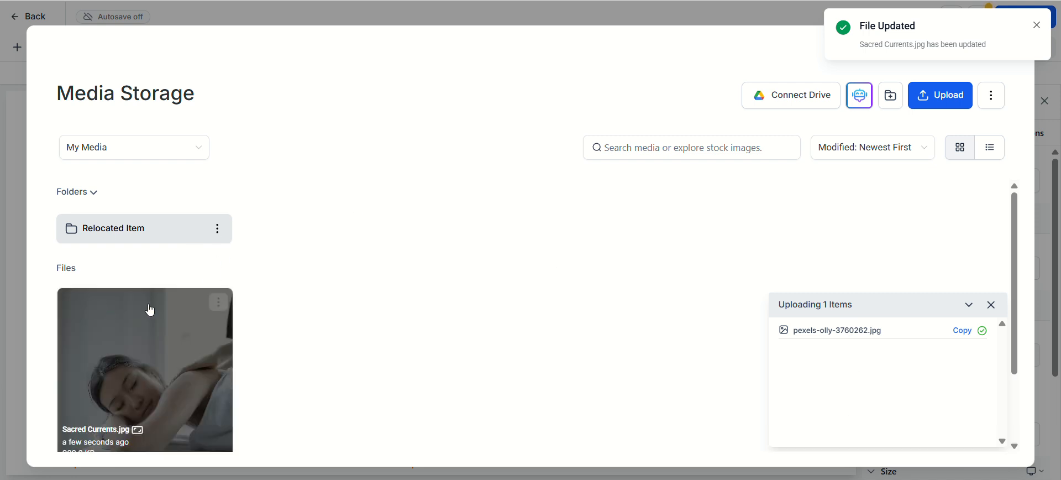
pyautogui.click(219, 303)
pyautogui.click(224, 433)
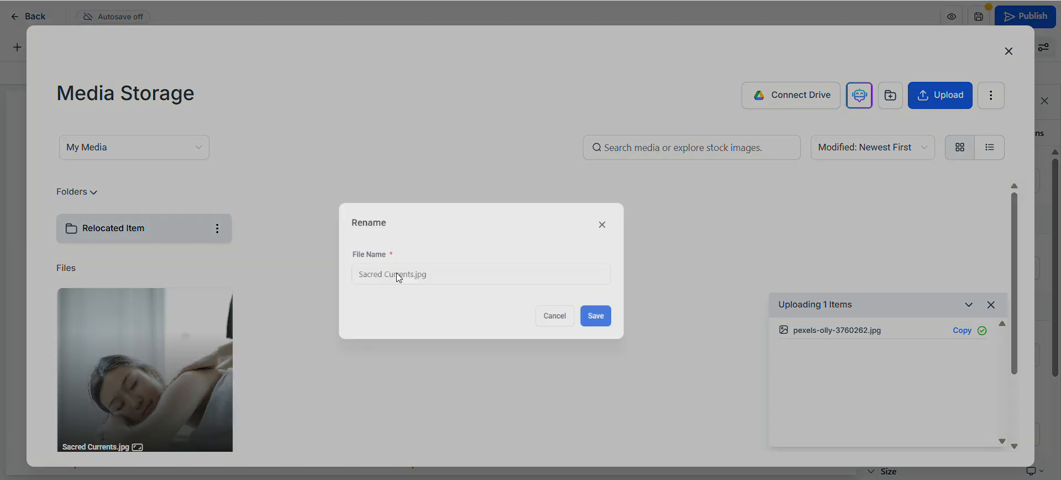
pyautogui.click(449, 245)
pyautogui.write('Best')
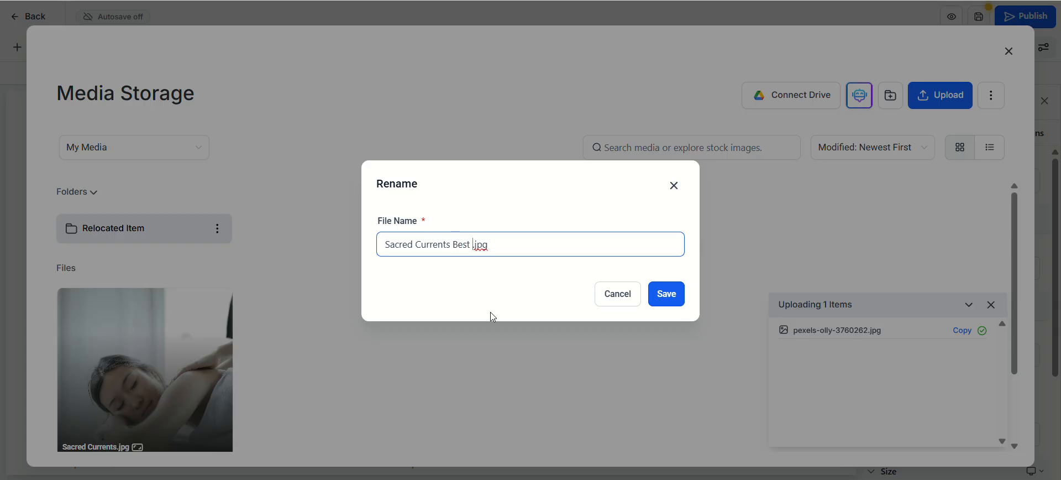
pyautogui.write(' M')
pyautogui.press('BackSpace')
pyautogui.write('Home Service Spa in Metr')
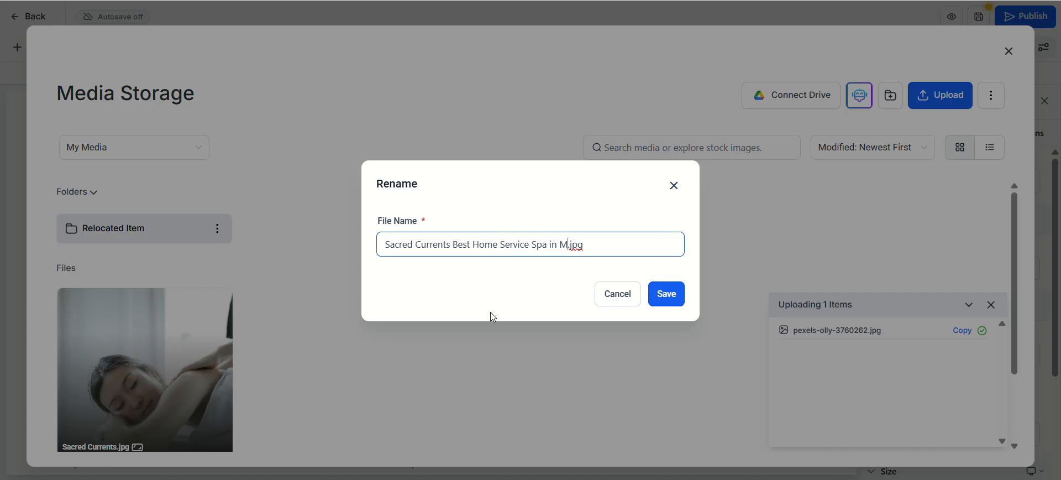
pyautogui.write('o Manila')
pyautogui.click(672, 297)
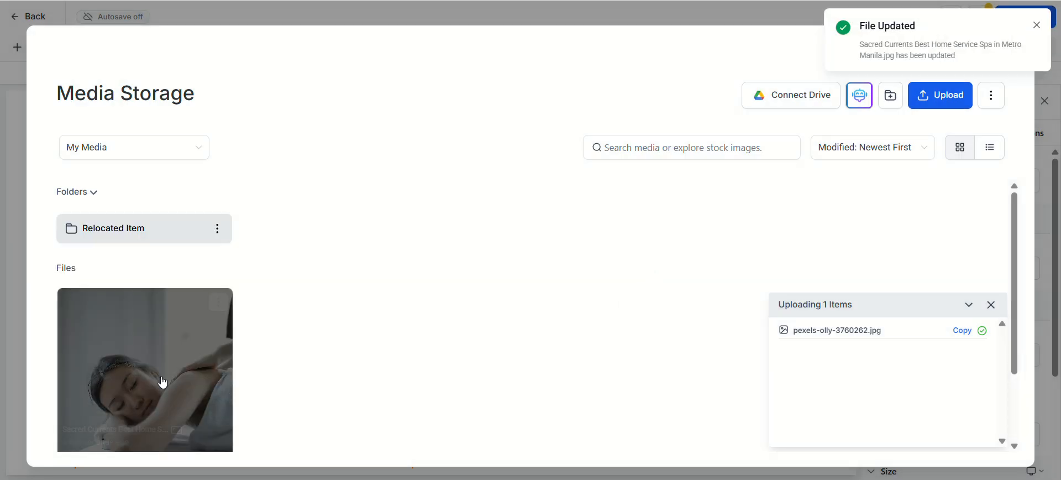
# Insert the renamed massage photo in place of the portrait and look over its general image settings
pyautogui.click(161, 381)
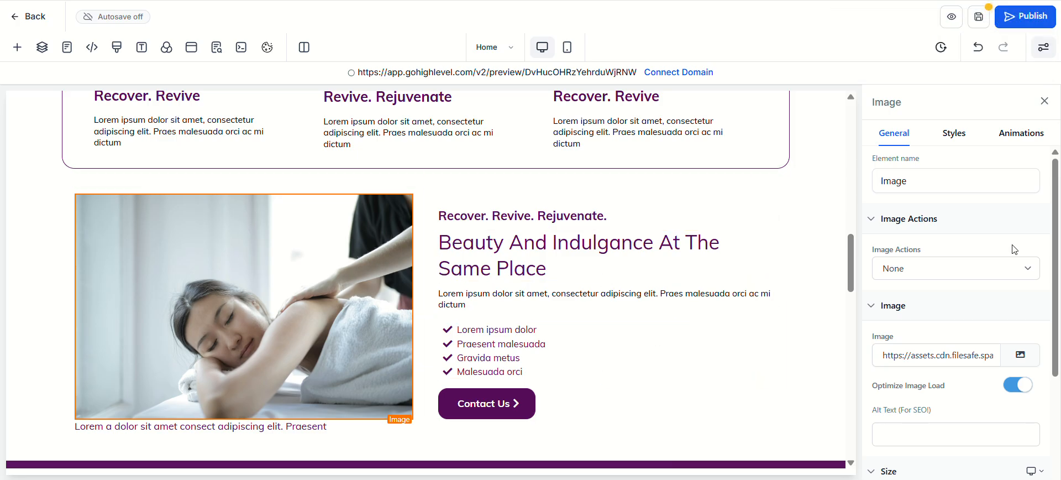
pyautogui.scroll(-2, 981, 219)
pyautogui.scroll(-2, 981, 387)
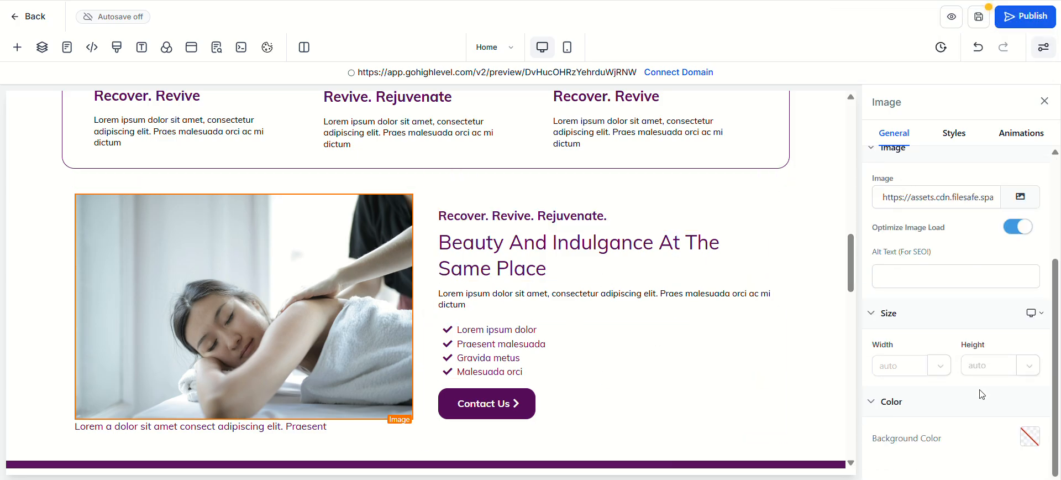
pyautogui.scroll(5, 1009, 199)
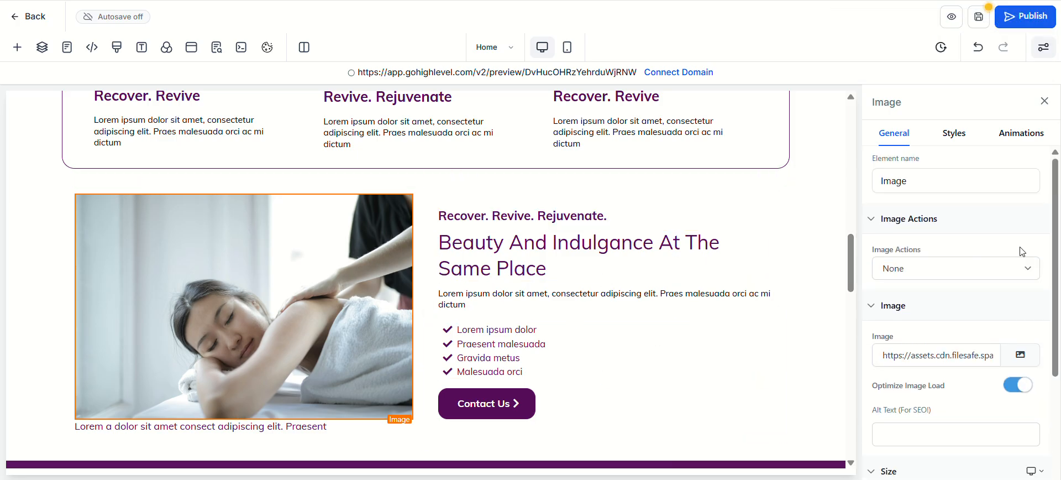
# Set the massage photo's image radius to Round Corners
pyautogui.click(959, 138)
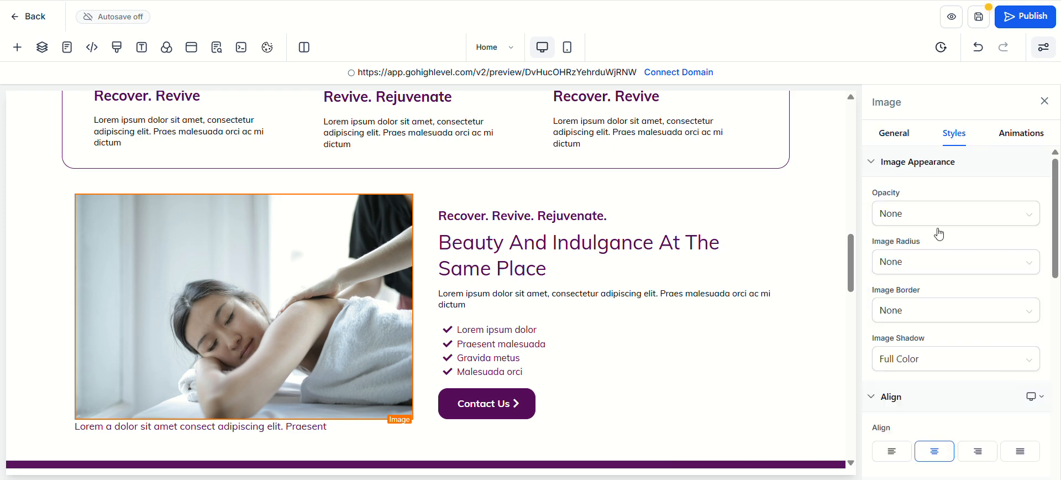
pyautogui.click(940, 264)
pyautogui.click(934, 307)
pyautogui.click(937, 260)
pyautogui.click(917, 334)
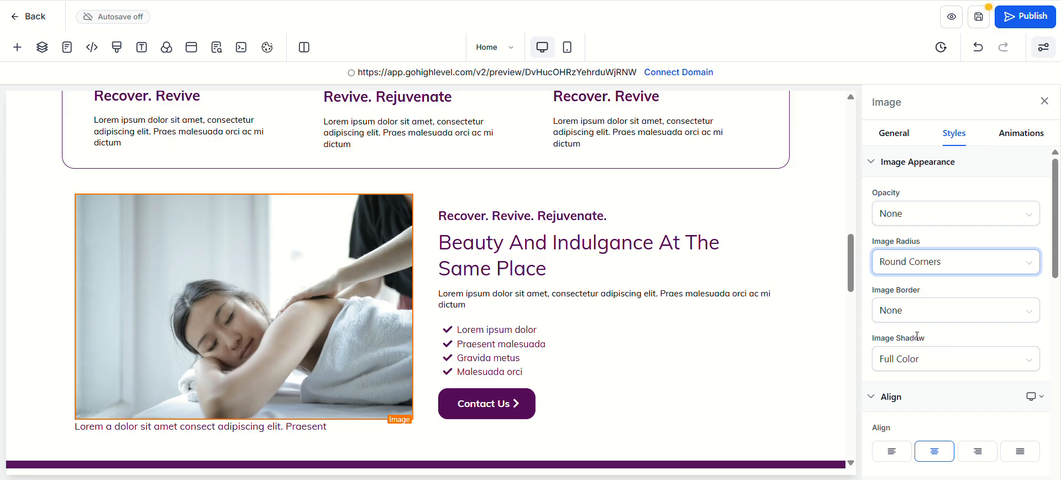
# Try the 2px Dark Thumbnail Border and the 5px Transparent Thumbnail Border on the massage photo
pyautogui.click(929, 309)
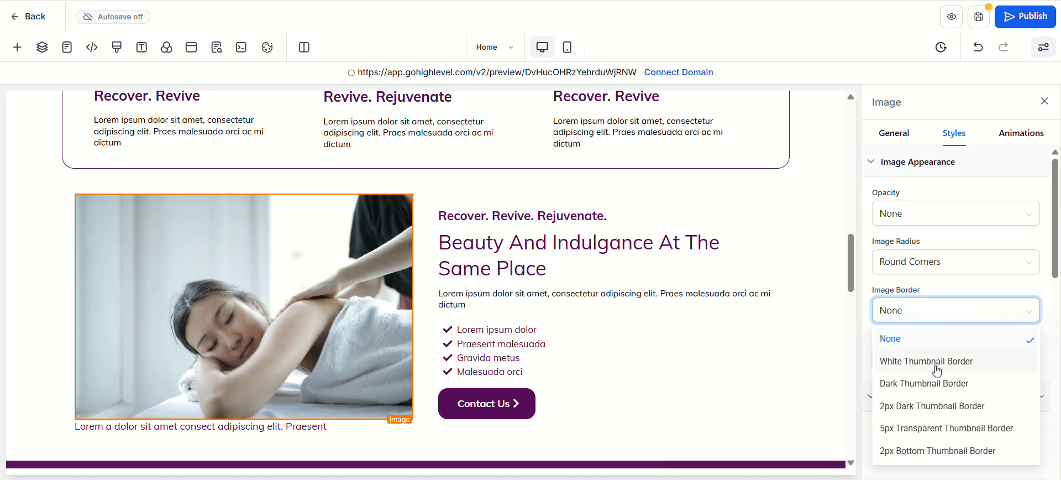
pyautogui.click(936, 413)
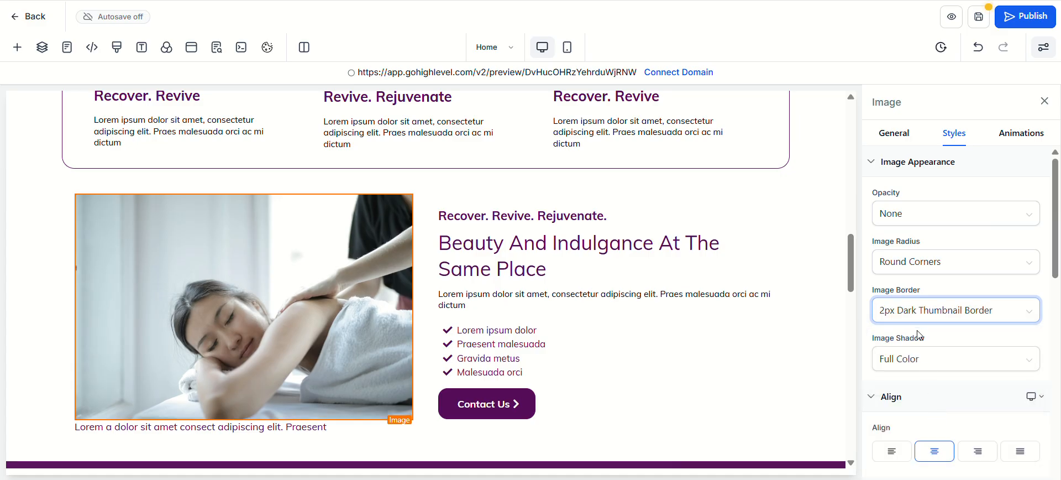
pyautogui.click(919, 315)
pyautogui.click(930, 428)
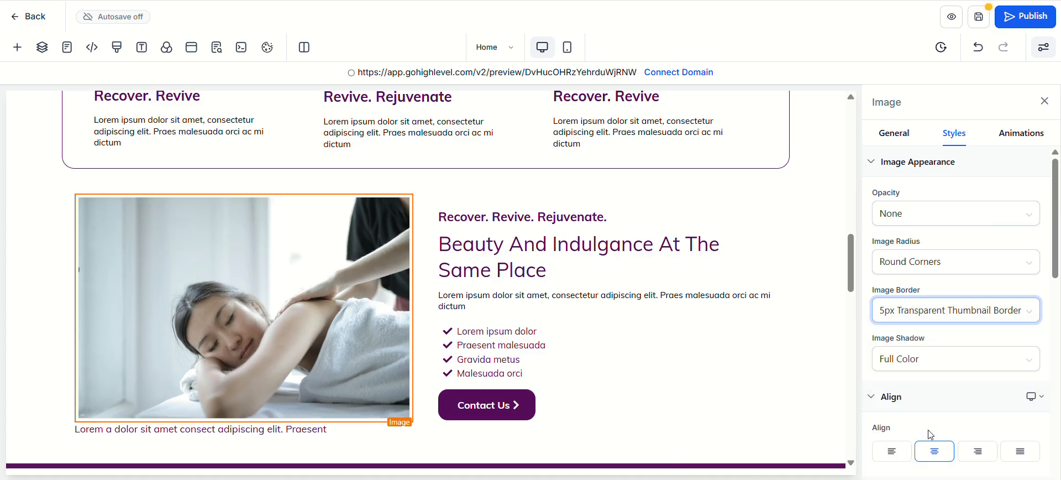
# Set the massage photo's image border to White Thumbnail Border
pyautogui.scroll(-3, 942, 359)
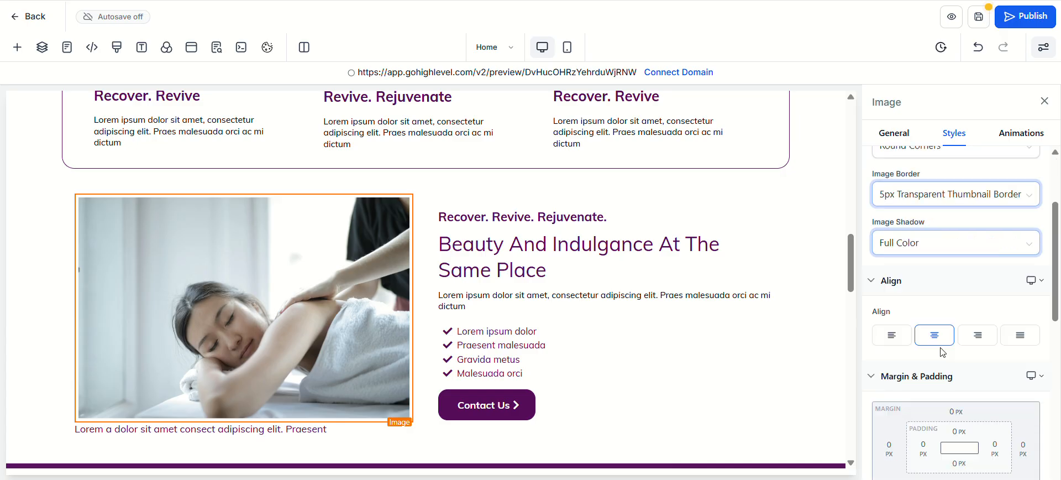
pyautogui.click(947, 177)
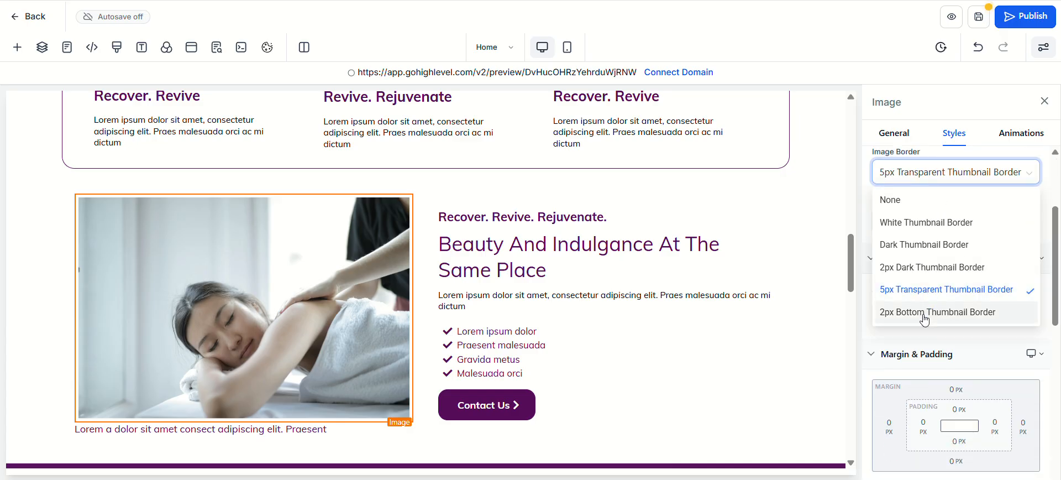
pyautogui.click(932, 218)
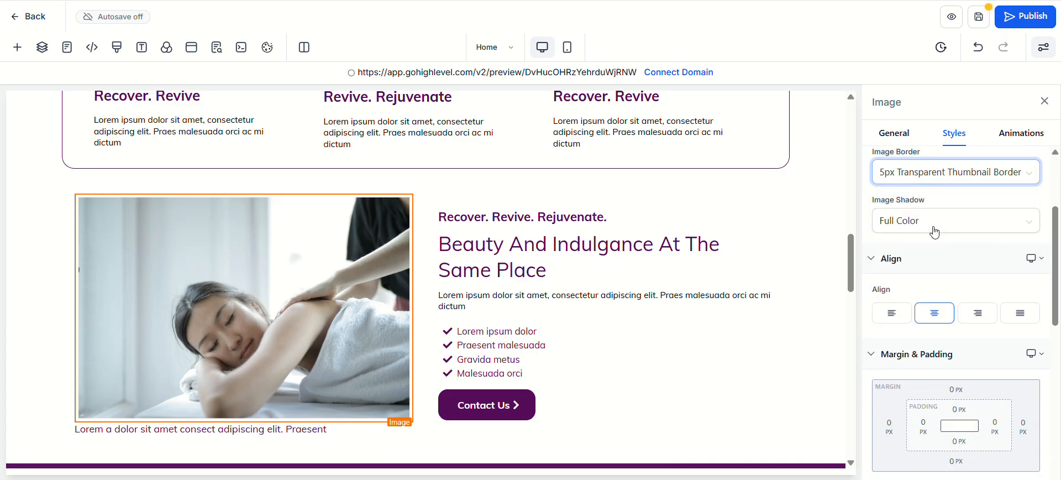
pyautogui.click(934, 172)
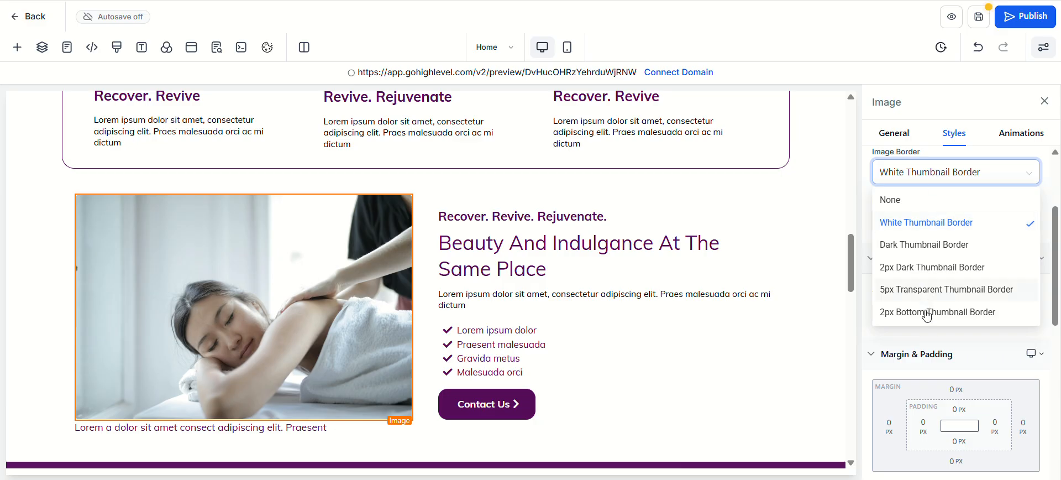
pyautogui.click(948, 310)
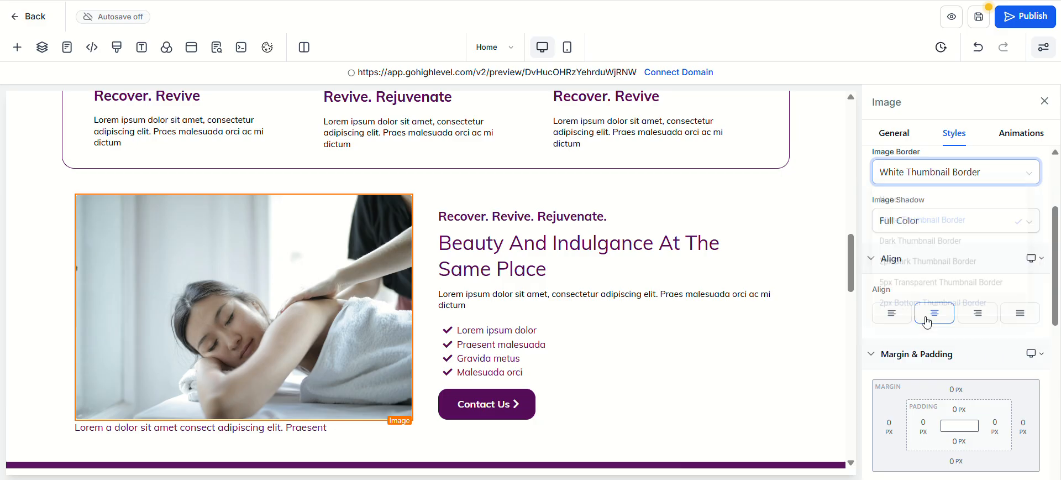
pyautogui.click(933, 176)
pyautogui.click(920, 228)
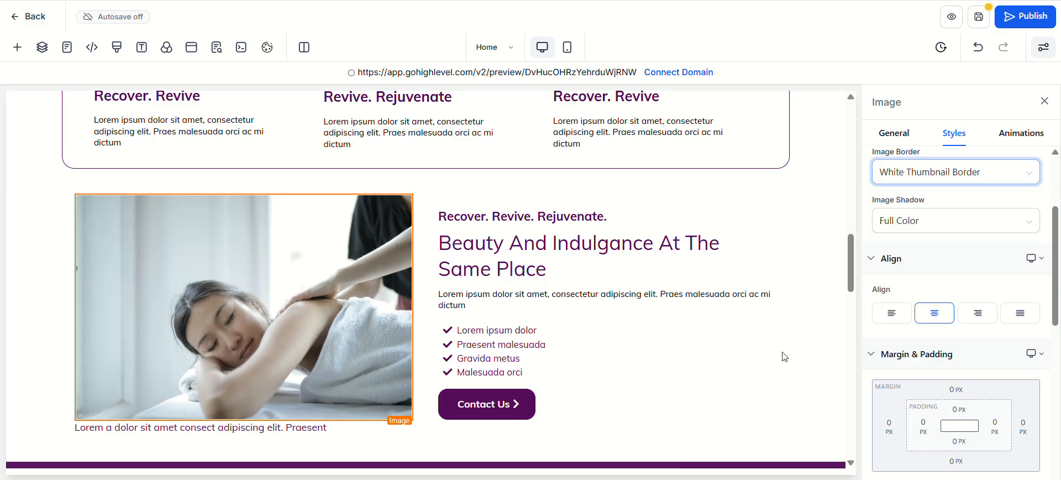
# Set the massage photo's left and right padding to 5 px each
pyautogui.scroll(-5, 984, 363)
pyautogui.scroll(2, 940, 353)
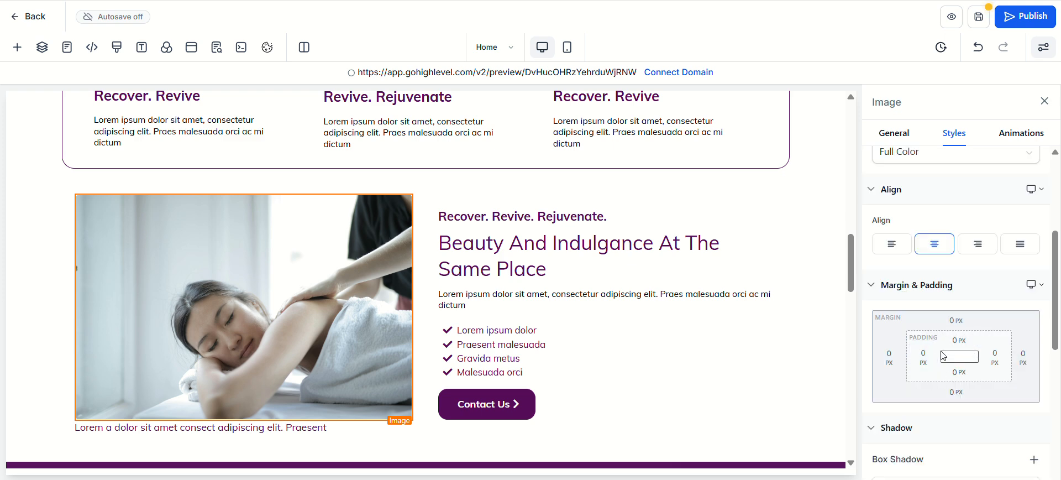
pyautogui.click(924, 361)
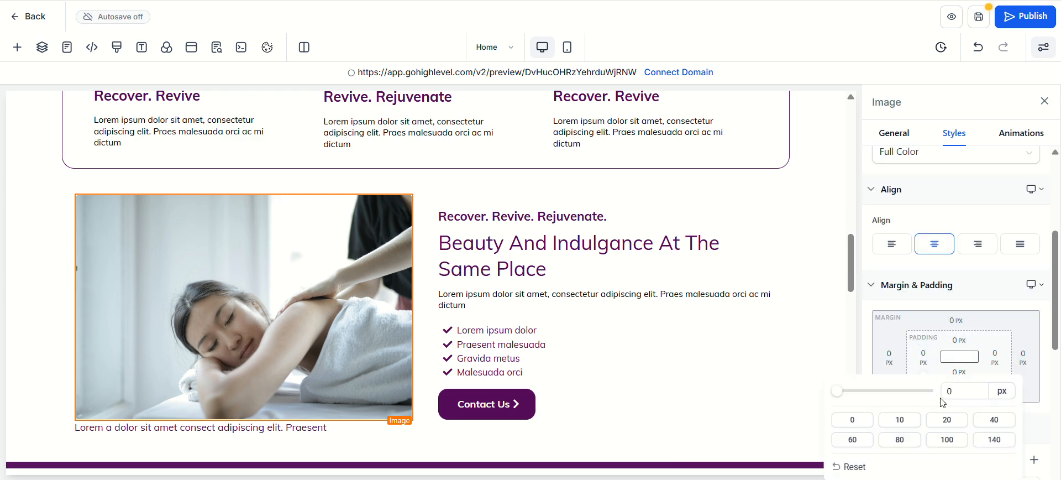
pyautogui.doubleClick(948, 390)
pyautogui.write('5')
pyautogui.click(998, 362)
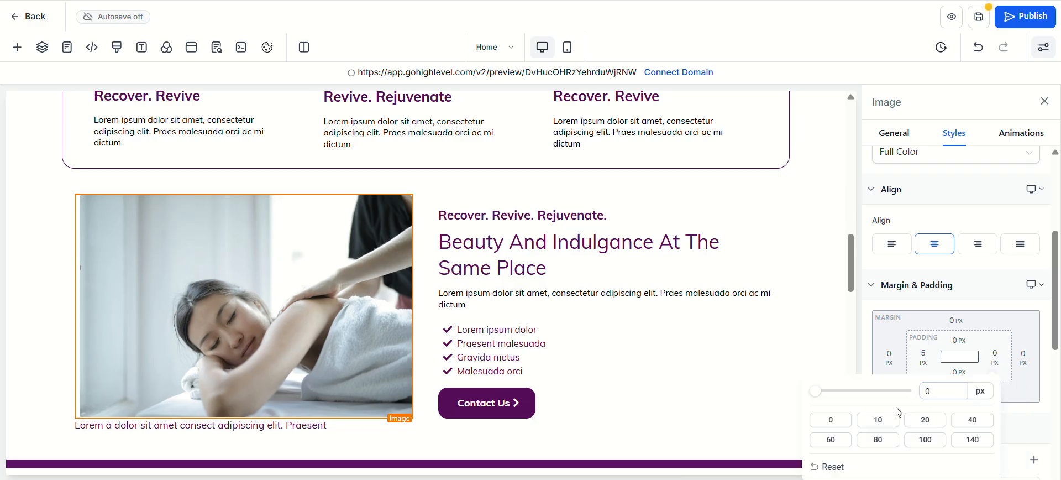
pyautogui.doubleClick(929, 390)
pyautogui.write('5')
pyautogui.click(987, 295)
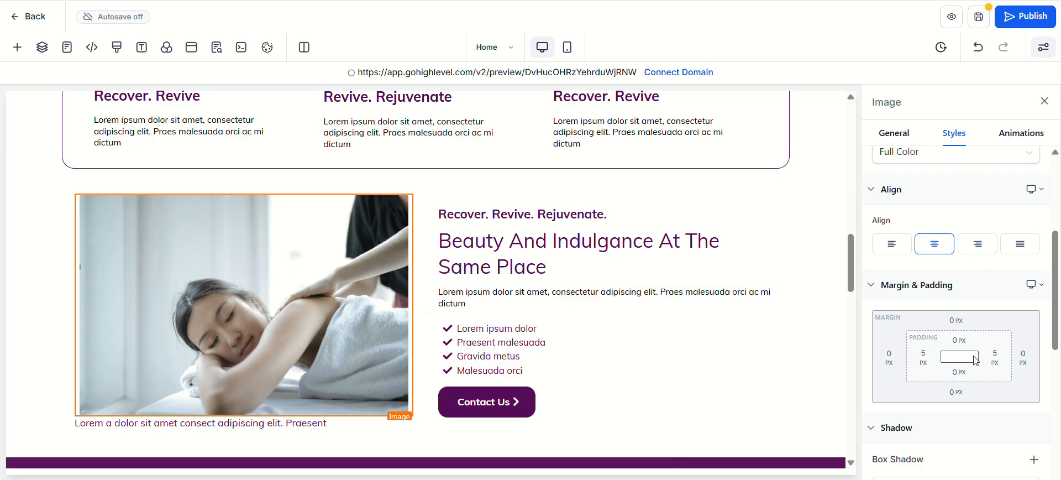
# Set the vertical (Y) offset of the massage photo's outer box shadow to 2 px
pyautogui.scroll(-2, 934, 407)
pyautogui.scroll(-2, 934, 408)
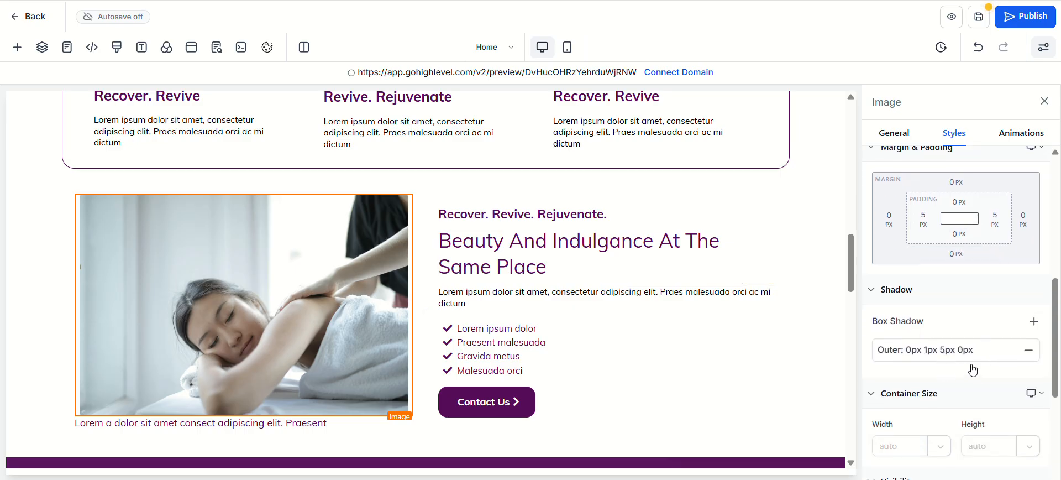
pyautogui.click(982, 351)
pyautogui.scroll(-2, 982, 351)
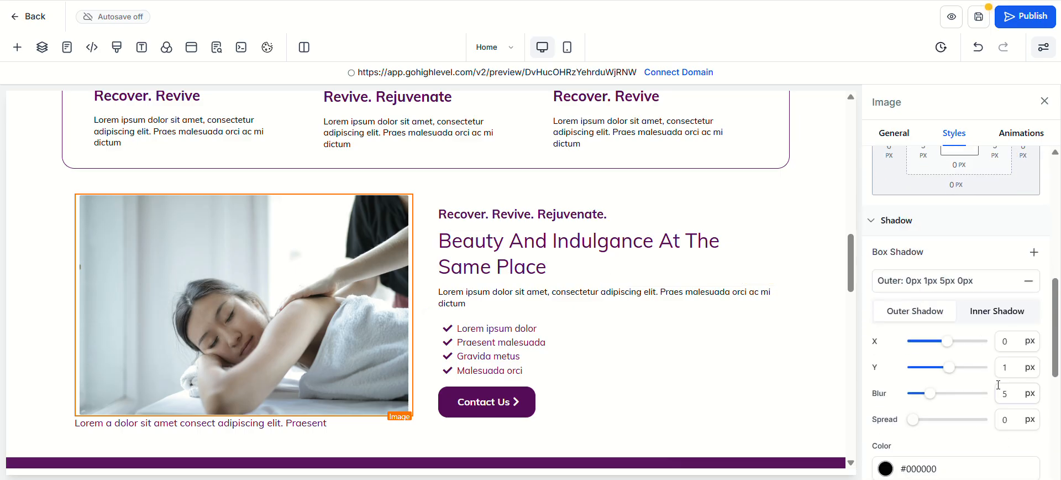
pyautogui.click(1003, 366)
pyautogui.doubleClick(1001, 367)
pyautogui.write('2')
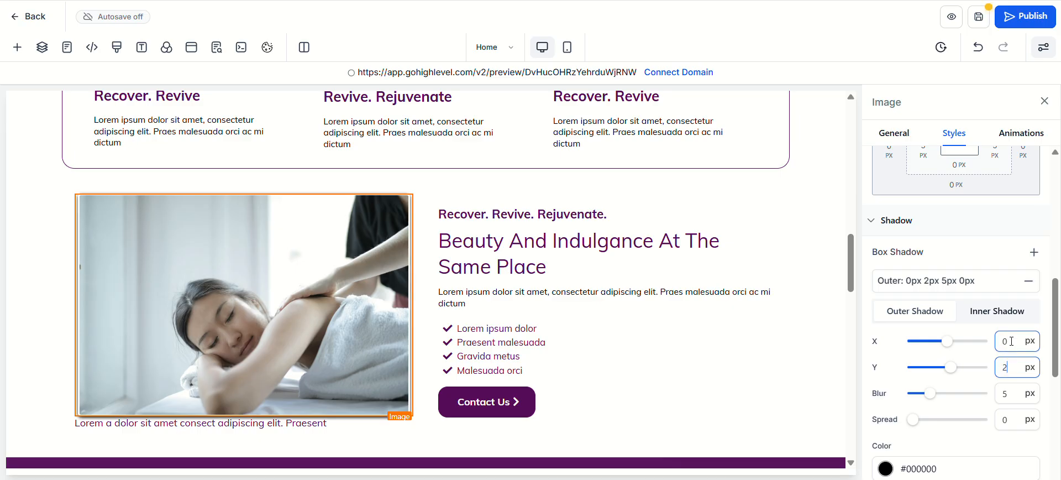
# Change the massage photo's outer box shadow color to grey #A6A1A1FF
pyautogui.click(887, 468)
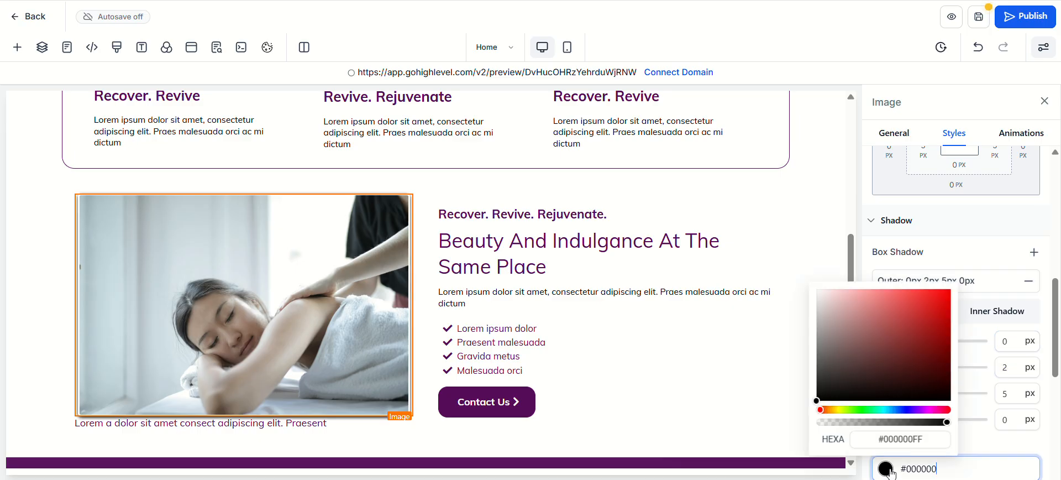
pyautogui.moveTo(817, 289); pyautogui.dragTo(820, 328)
pyautogui.click(995, 447)
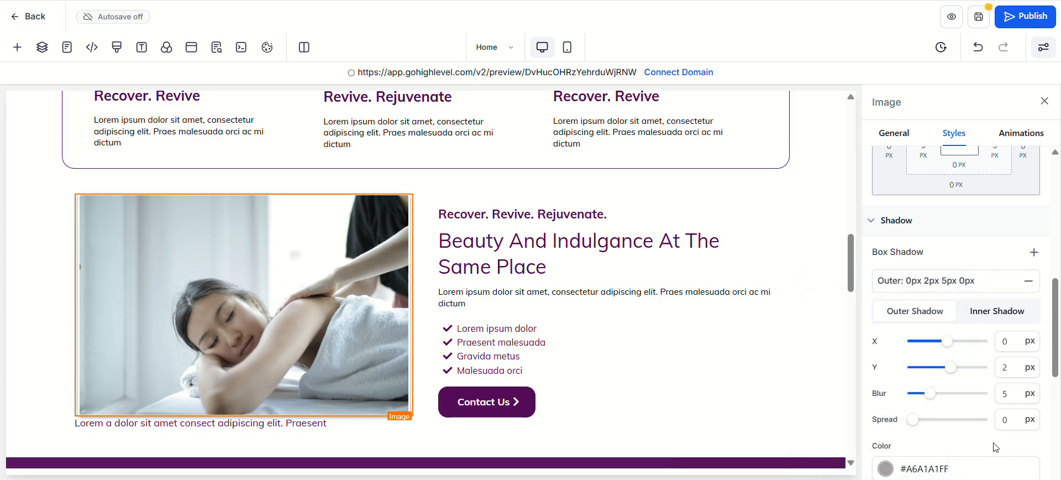
# Set the horizontal (X) offset of the massage photo's outer box shadow to 2 px
pyautogui.click(1010, 387)
pyautogui.click(1003, 311)
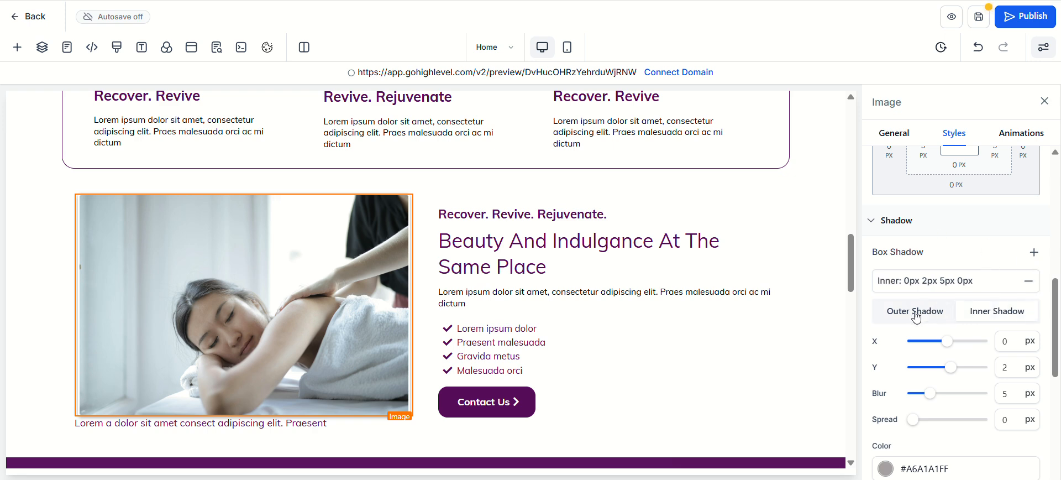
pyautogui.click(922, 312)
pyautogui.moveTo(1012, 393); pyautogui.dragTo(1004, 395)
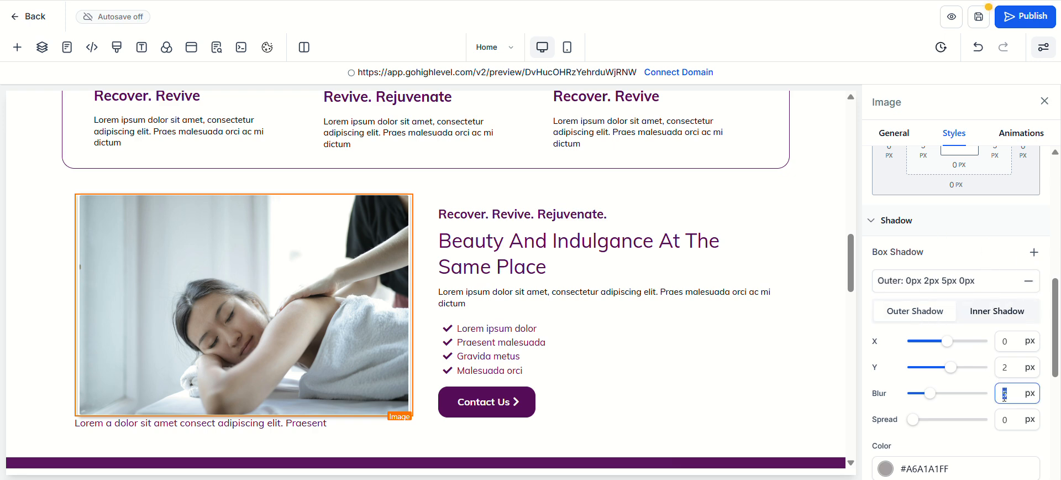
pyautogui.moveTo(1011, 341); pyautogui.dragTo(1003, 342)
pyautogui.write('2')
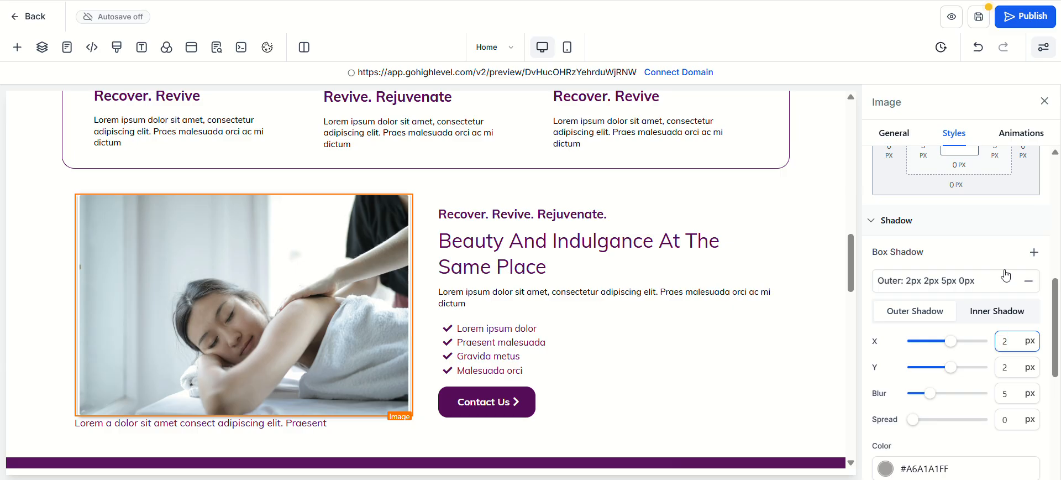
pyautogui.click(987, 452)
pyautogui.scroll(-3, 290, 248)
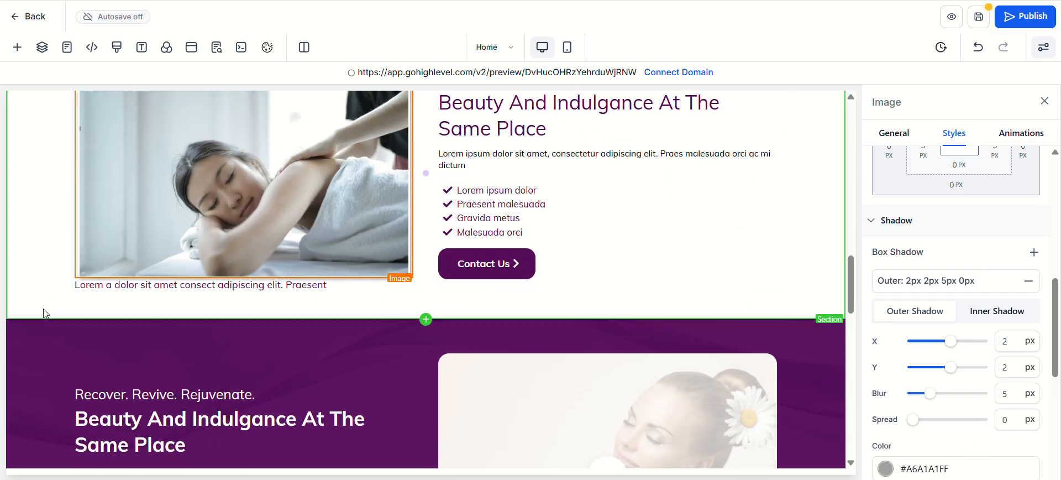
pyautogui.click(49, 300)
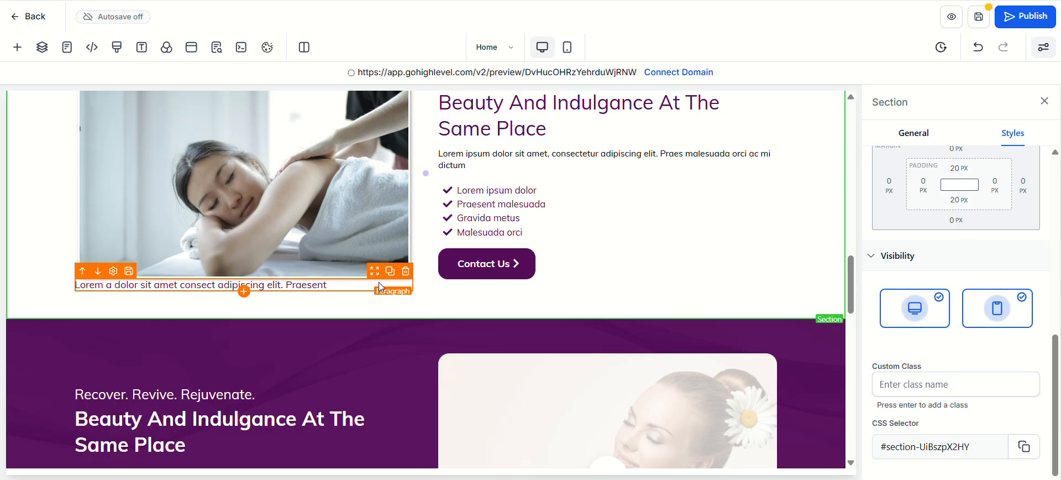
# Set the massage photo's image border to None
pyautogui.scroll(1, 376, 290)
pyautogui.click(347, 192)
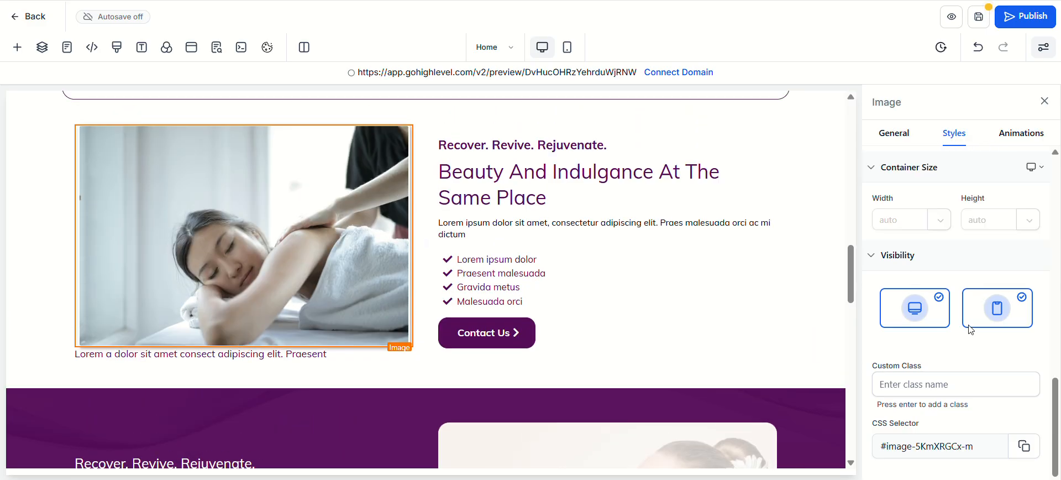
pyautogui.scroll(4, 952, 229)
pyautogui.scroll(10, 952, 221)
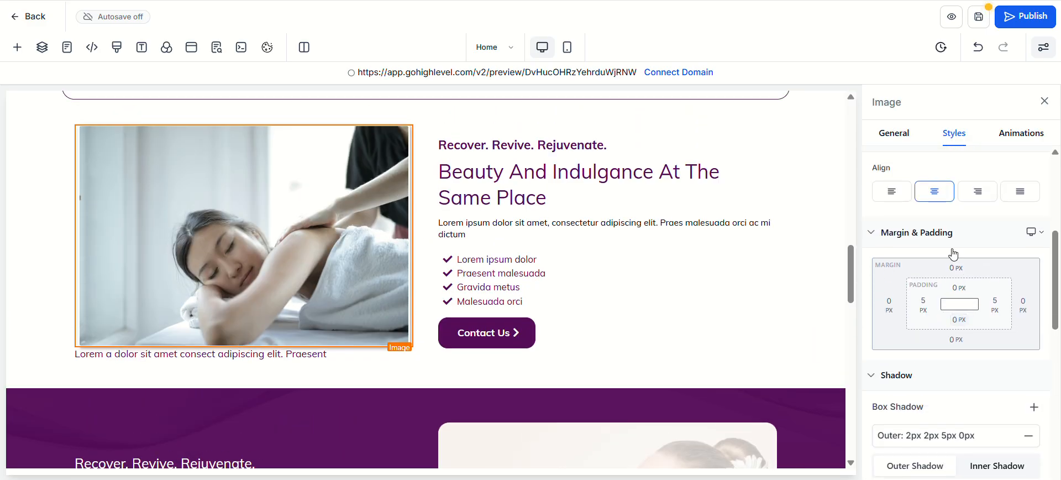
pyautogui.click(892, 310)
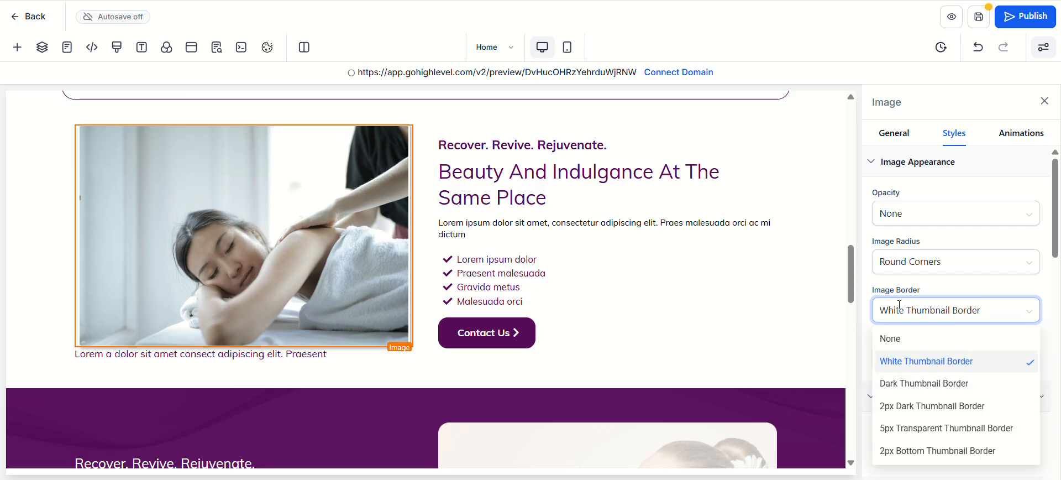
pyautogui.click(919, 339)
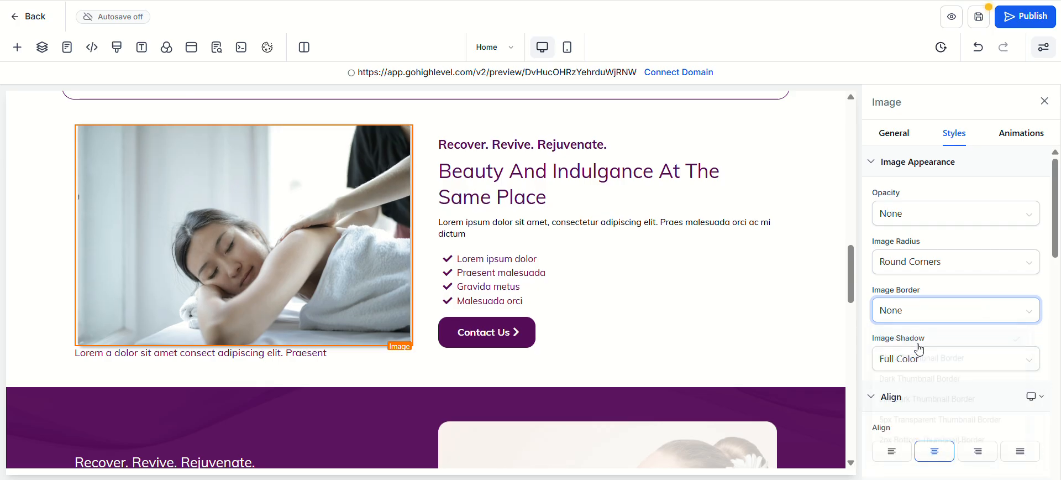
pyautogui.click(44, 218)
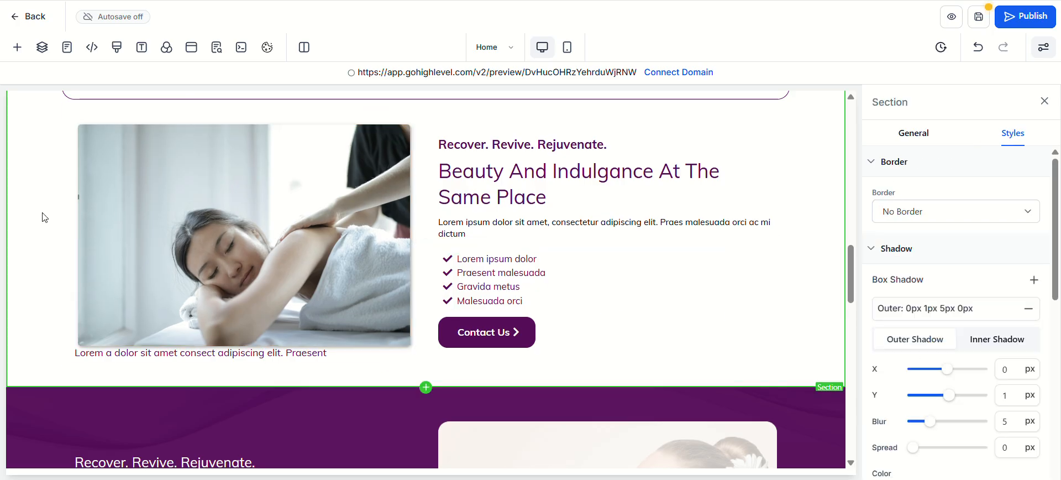
# Replace the placeholder caption under the massage photo with "Book from the best home service spa in Metro Manila"
pyautogui.click(343, 360)
pyautogui.moveTo(331, 353); pyautogui.dragTo(81, 366)
pyautogui.write('B')
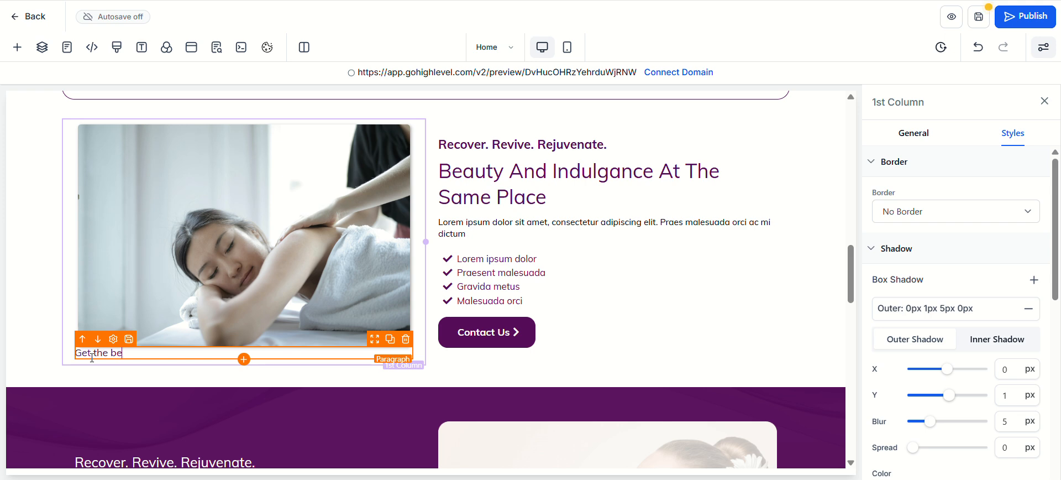
pyautogui.write('om')
pyautogui.press('BackSpace')
pyautogui.press('BackSpace')
pyautogui.press('BackSpace')
pyautogui.press('BackSpace')
pyautogui.press('BackSpace')
pyautogui.press('BackSpace')
pyautogui.press('BackSpace')
pyautogui.press('BackSpace')
pyautogui.press('BackSpace')
pyautogui.press('BackSpace')
pyautogui.press('BackSpace')
pyautogui.write('Book from the best home s')
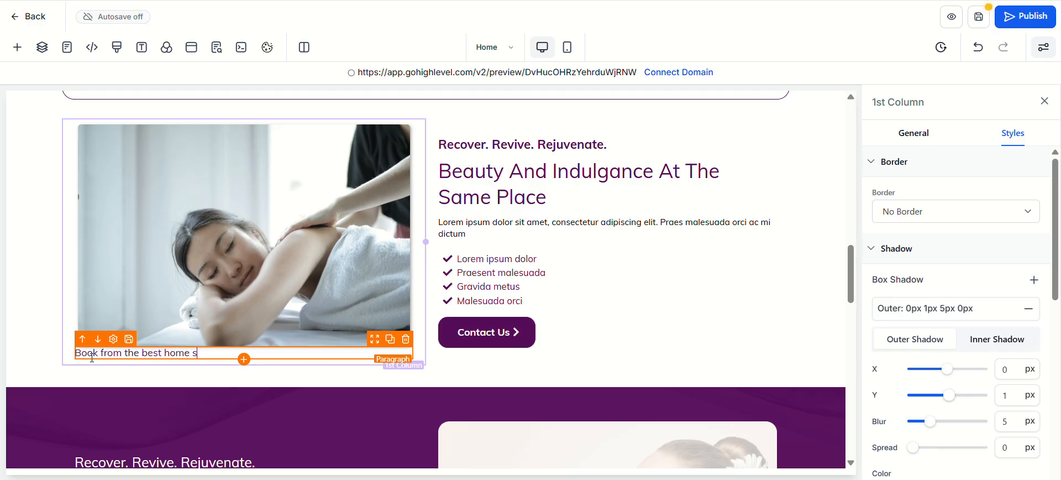
pyautogui.write('ervice spa in')
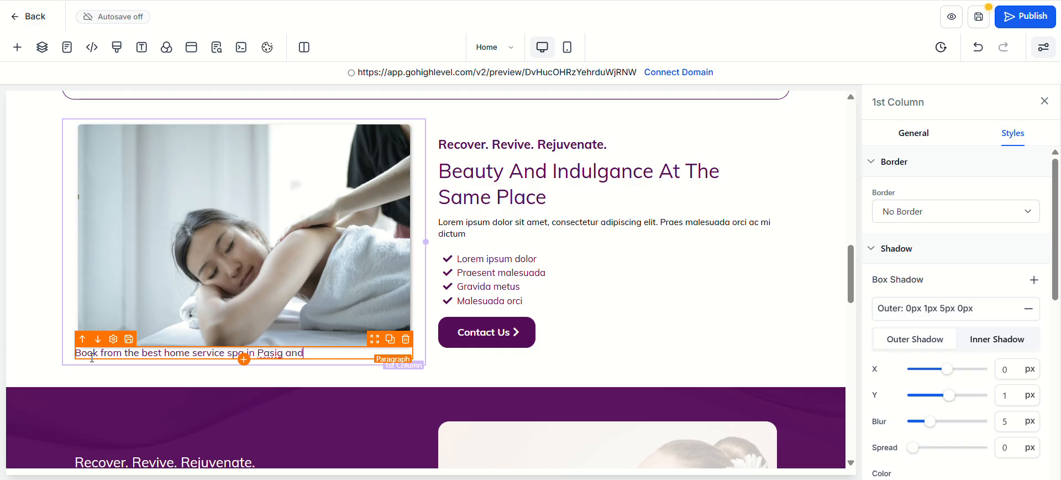
pyautogui.press('BackSpace')
pyautogui.press('BackSpace')
pyautogui.press('BackSpace')
pyautogui.write('Metro M')
pyautogui.tripleClick(92, 357)
# Replace "Metro Manila" in the photo caption with "Pasig, Cainta, Marikina, Lower Antipolo"
pyautogui.click(926, 140)
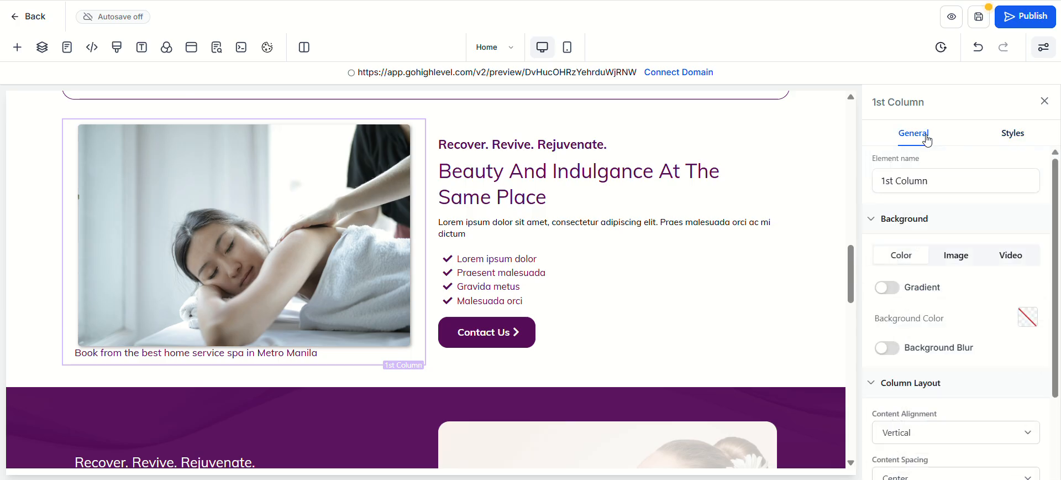
pyautogui.scroll(-2, 939, 221)
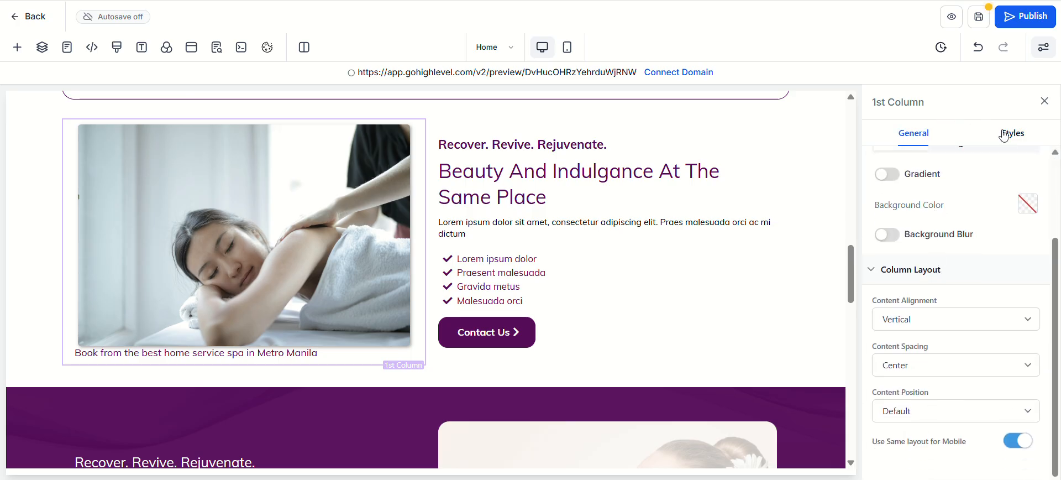
pyautogui.click(340, 355)
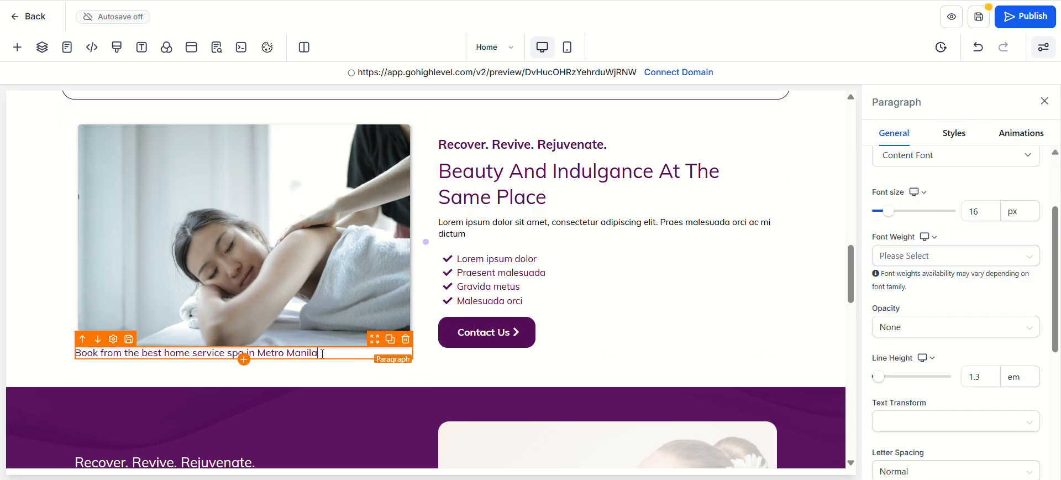
pyautogui.moveTo(323, 355); pyautogui.dragTo(250, 355)
pyautogui.click(254, 354)
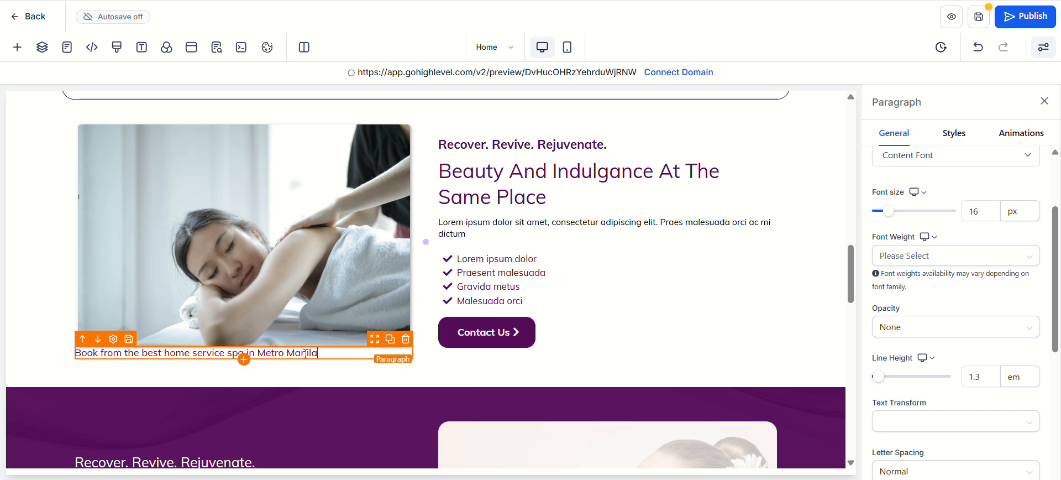
pyautogui.moveTo(320, 354); pyautogui.dragTo(261, 353)
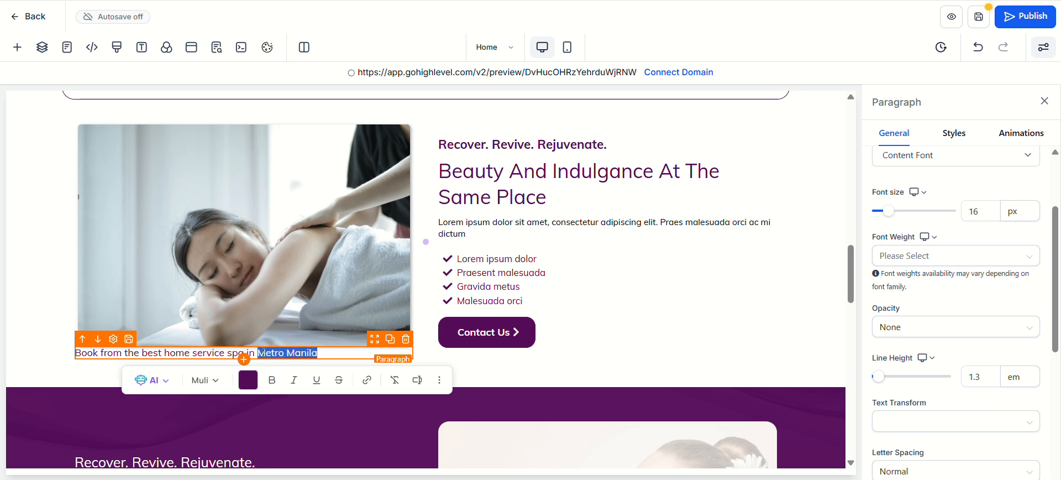
pyautogui.write('Pasig,')
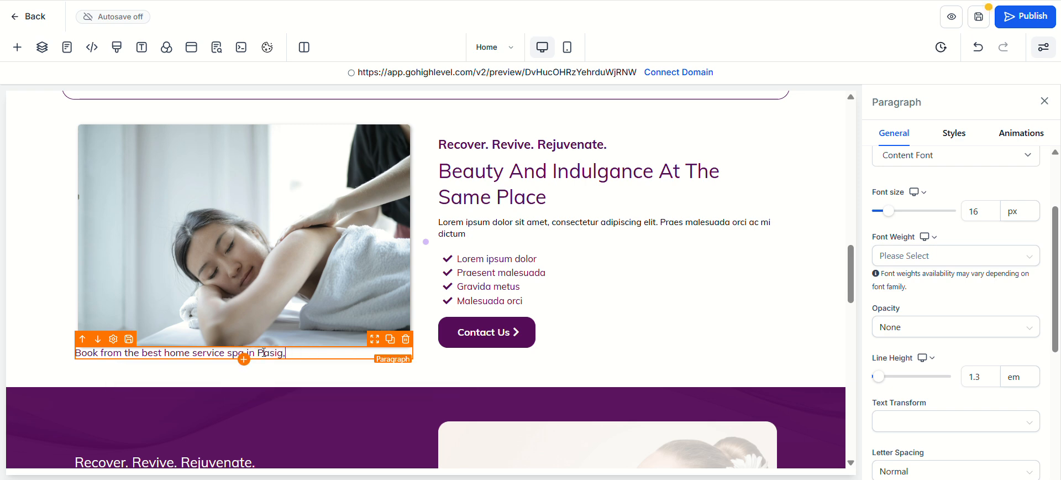
pyautogui.write(' Cainta, Marikin')
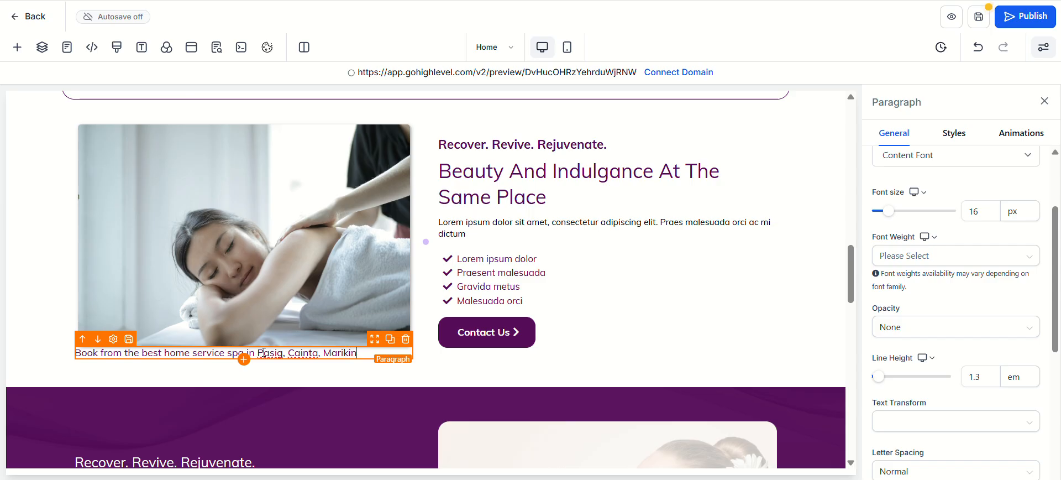
pyautogui.write('a, Lower Antipolo')
# Extend the end of the photo caption with "and experience a sacred moment of true spa relaxation"
pyautogui.hotkey('ctrl', 'a')
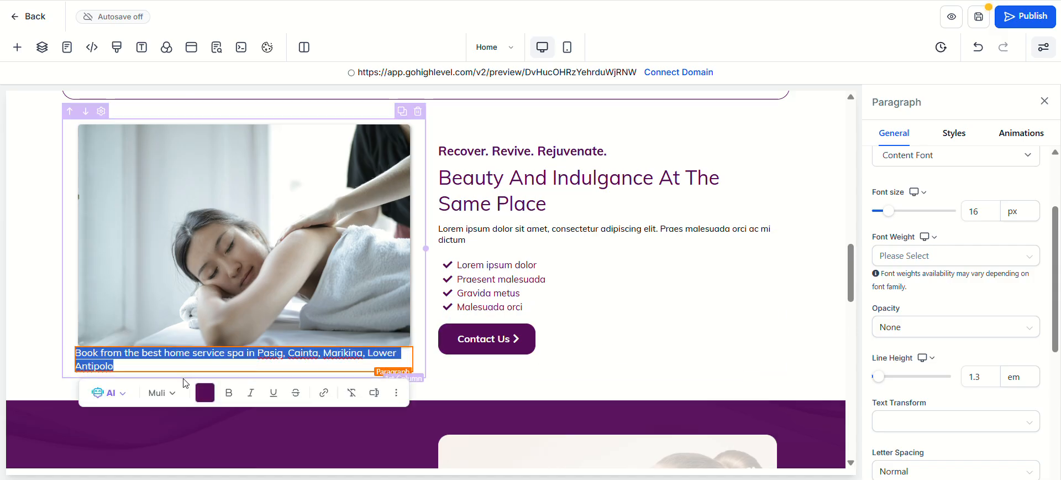
pyautogui.click(131, 365)
pyautogui.write('and exp')
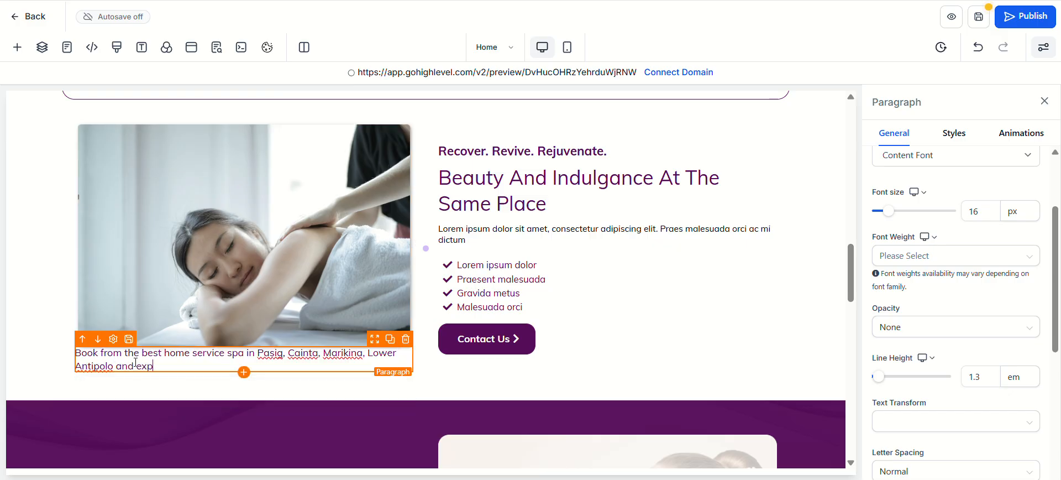
pyautogui.write('erience')
pyautogui.write('a sacred moment of relaxation')
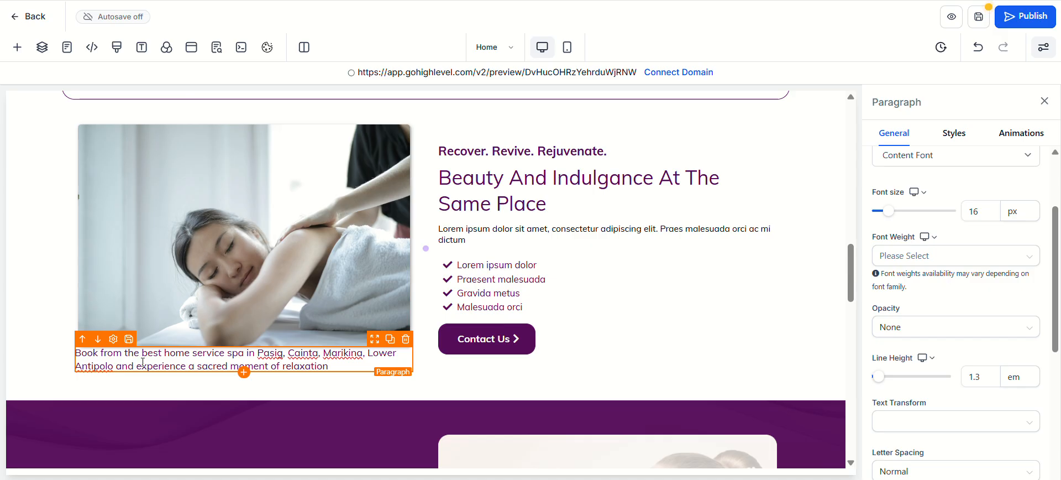
pyautogui.write('true ')
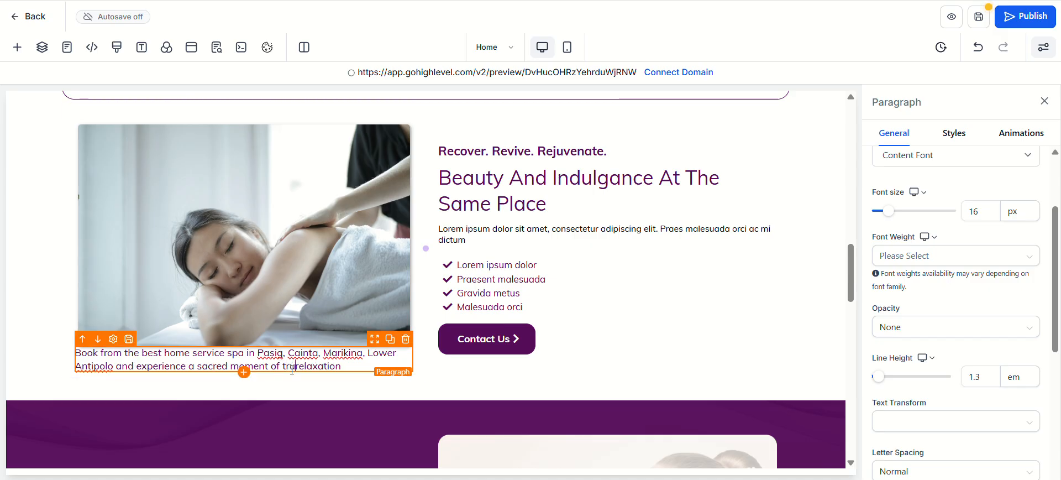
pyautogui.write('s')
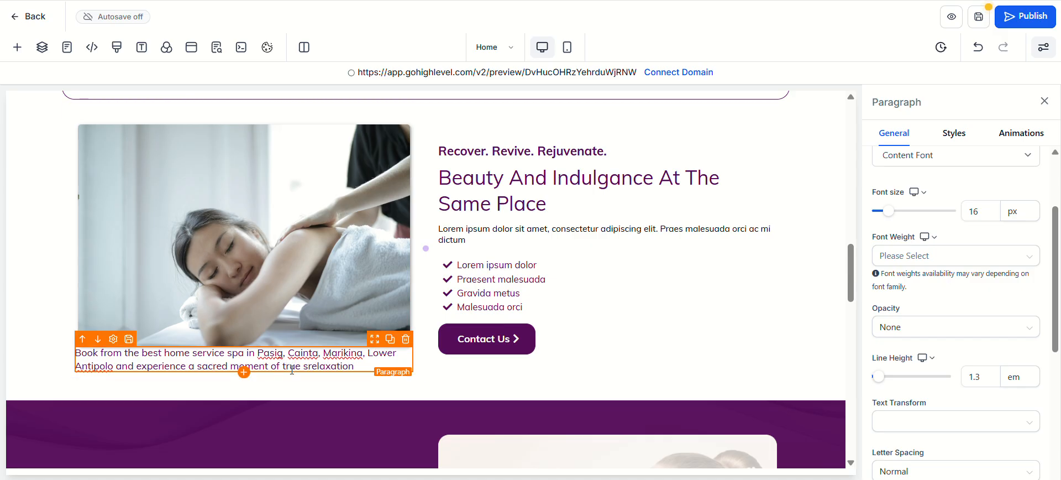
pyautogui.write('pa')
# Copy the full photo caption, switch to ChatGPT and submit it with the request "Reword this and make it catchier"
pyautogui.moveTo(383, 371); pyautogui.dragTo(50, 334)
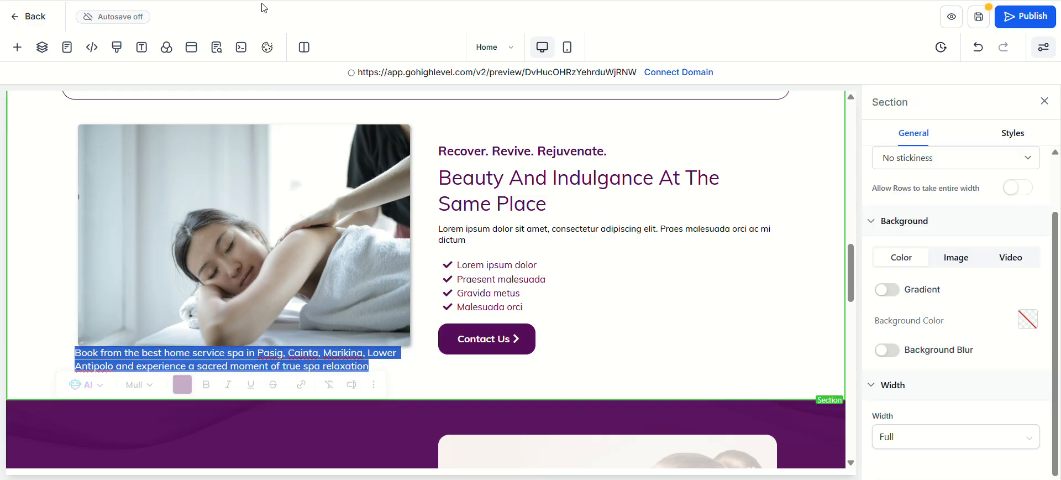
pyautogui.hotkey('alt', 'Tab')
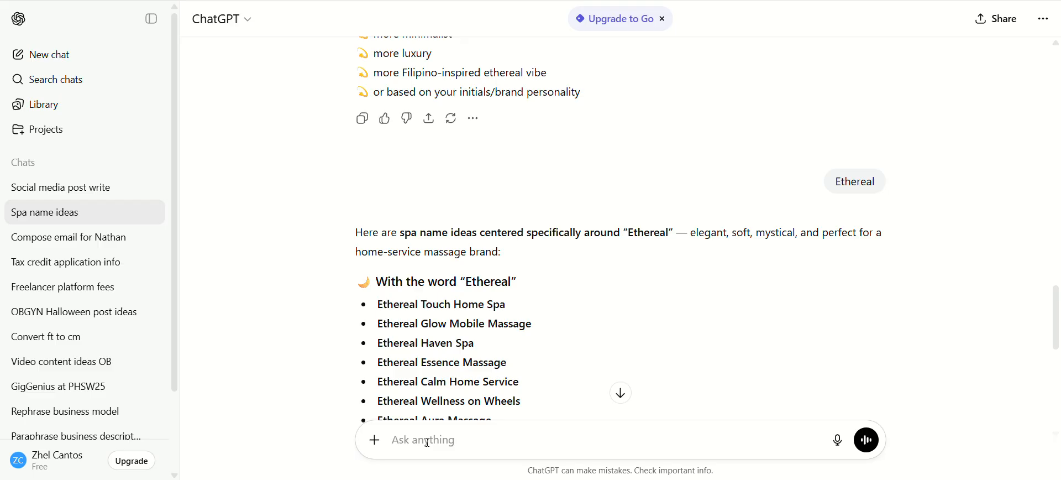
pyautogui.write('Reword')
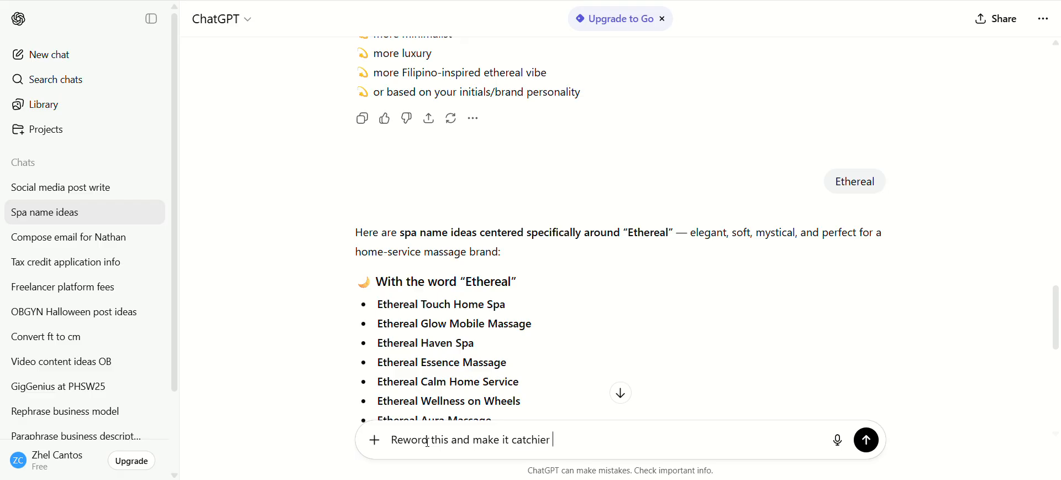
pyautogui.write('this and make it catchier')
pyautogui.write('- Book from the best home service spa in Pasig, Cainta, Marikina, Lower Antipolo and experience a sacred moment of true spa relaxation')
pyautogui.press('Return')
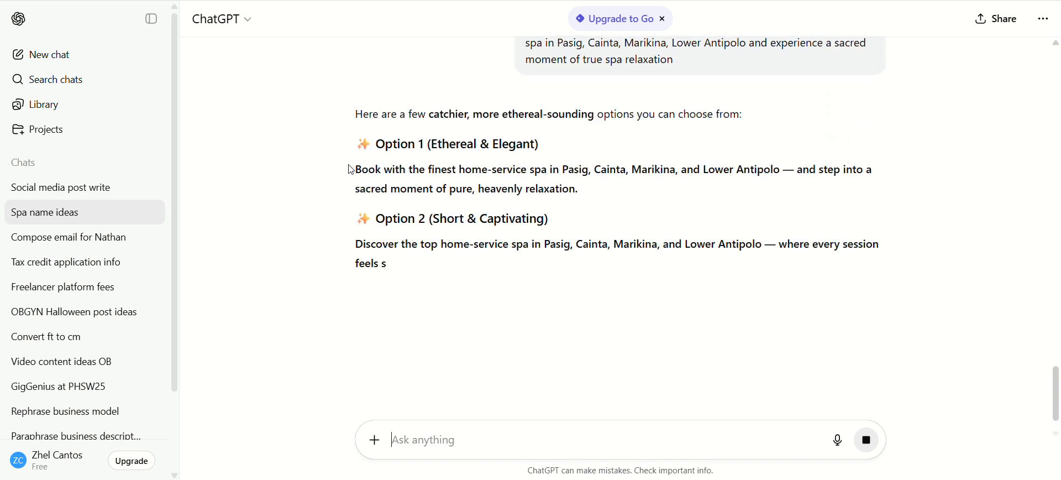
# Copy the Option 2 (Short & Captivating) text, return to the website builder and replace the massage photo's caption with it
pyautogui.moveTo(356, 169); pyautogui.dragTo(647, 196)
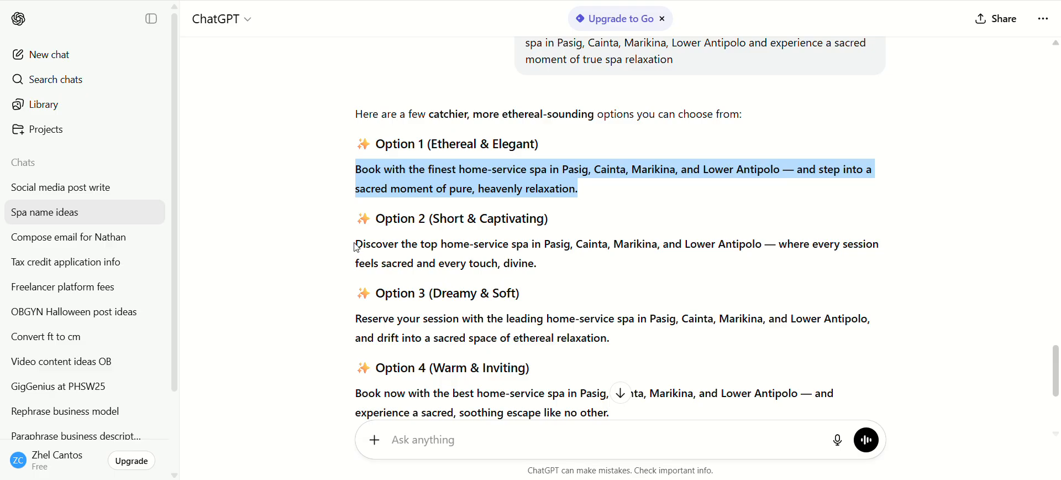
pyautogui.moveTo(357, 247)
pyautogui.mouseDown()
pyautogui.moveTo(444, 264)
pyautogui.moveTo(537, 264)
pyautogui.moveTo(345, 237)
pyautogui.mouseUp()
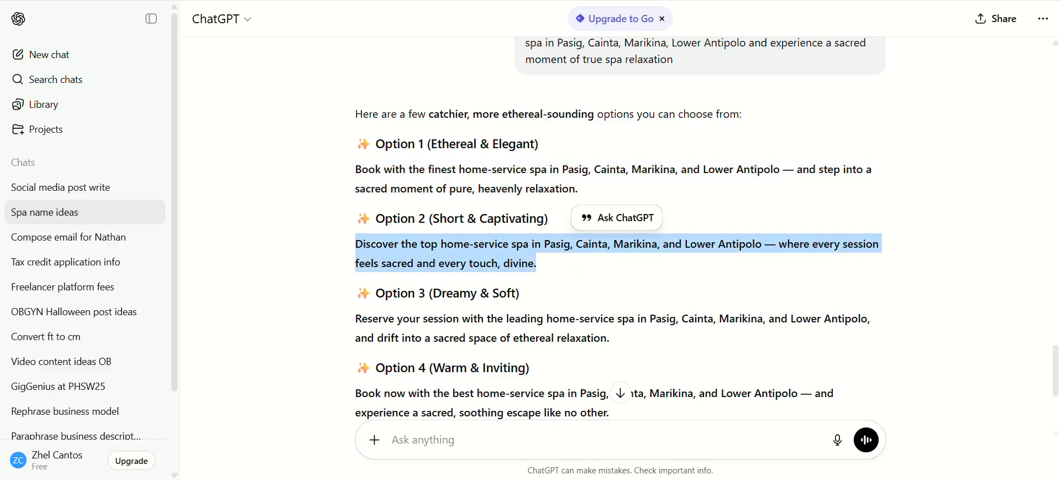
pyautogui.hotkey('alt', 'Tab')
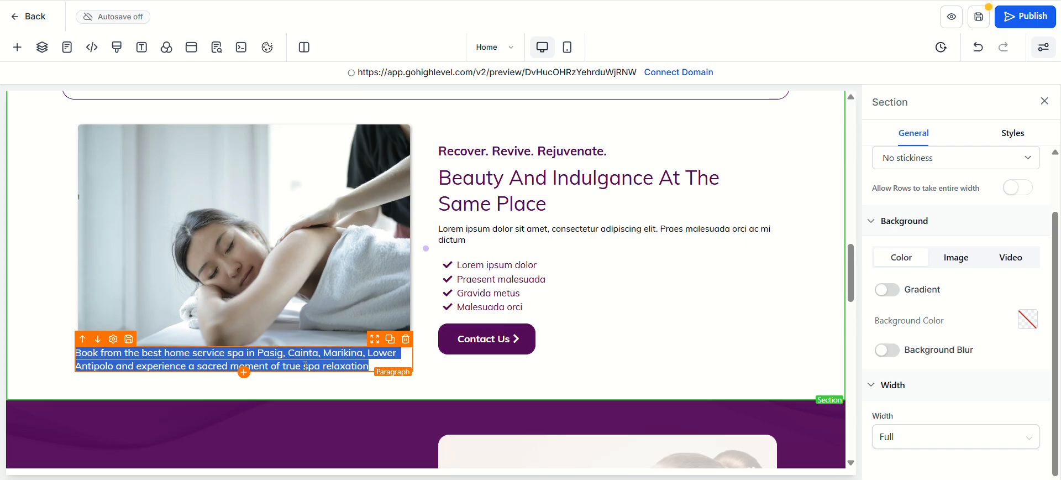
pyautogui.click(380, 361)
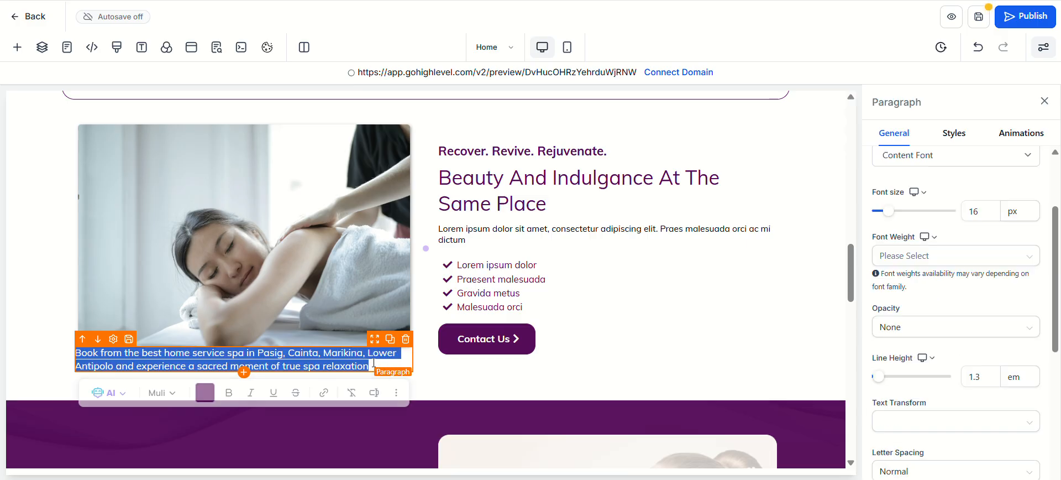
pyautogui.write('Discover the top home-service spa in Pasig, Cainta, Marikina, and Lower Antipolo — where every session feels sacred and every touch, divine.')
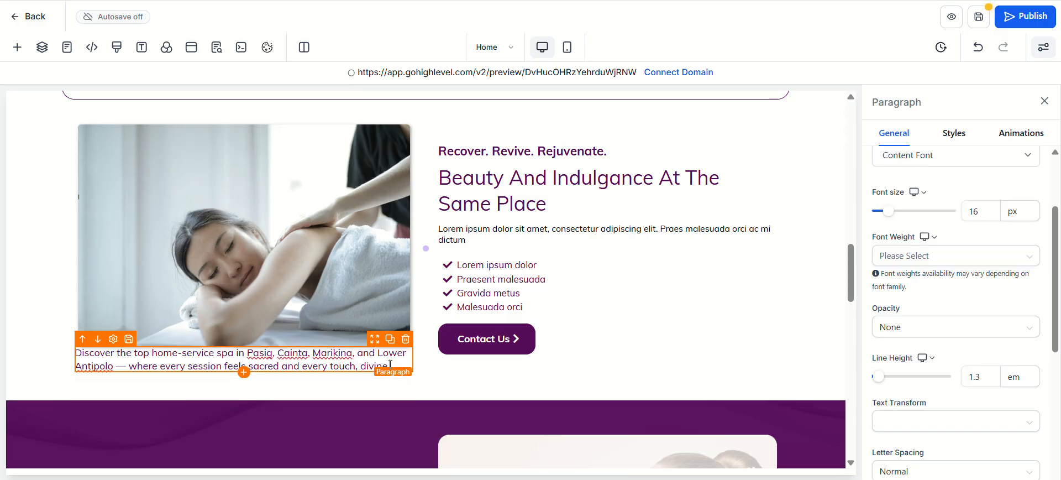
# Center-align the caption paragraph below the massage photo
pyautogui.hotkey('ctrl', 'a')
pyautogui.click(978, 135)
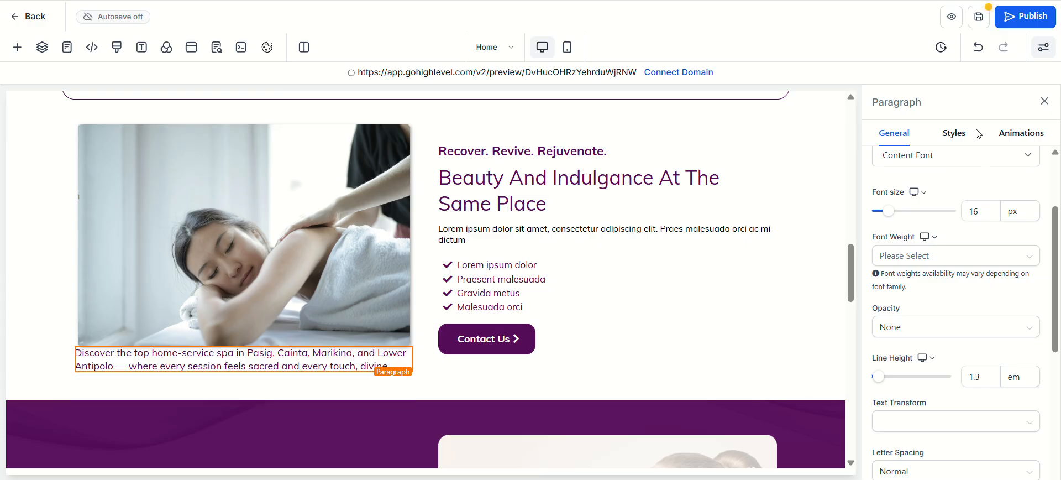
pyautogui.click(961, 143)
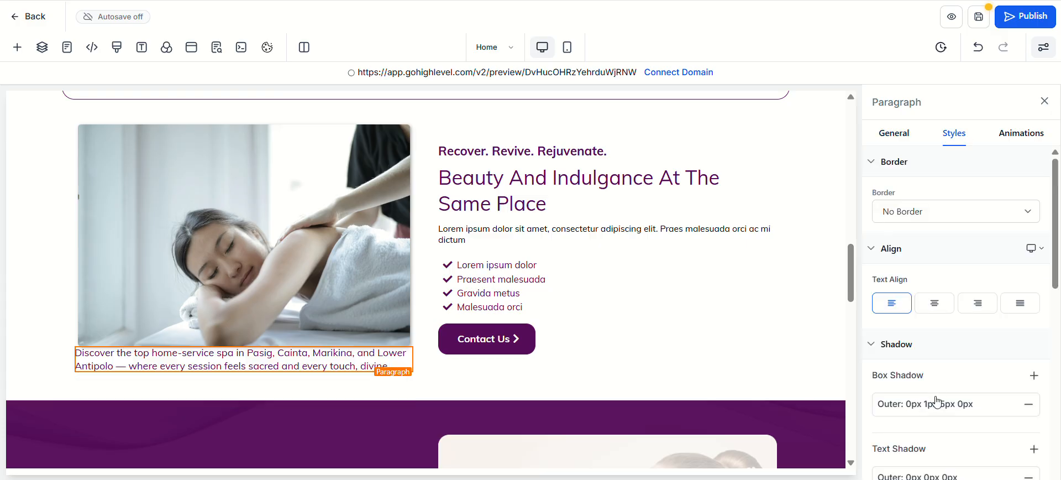
pyautogui.click(939, 302)
pyautogui.click(40, 307)
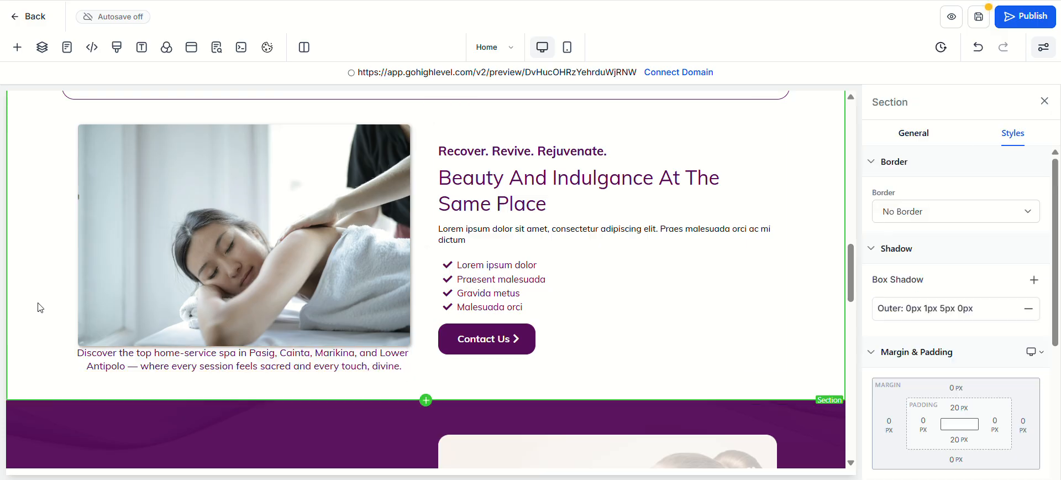
# Review the Home page's sections in the desktop layout, from the service cards to the logo strip and up to the hero
pyautogui.scroll(4, 40, 307)
pyautogui.scroll(-5, 48, 320)
pyautogui.scroll(8, 47, 315)
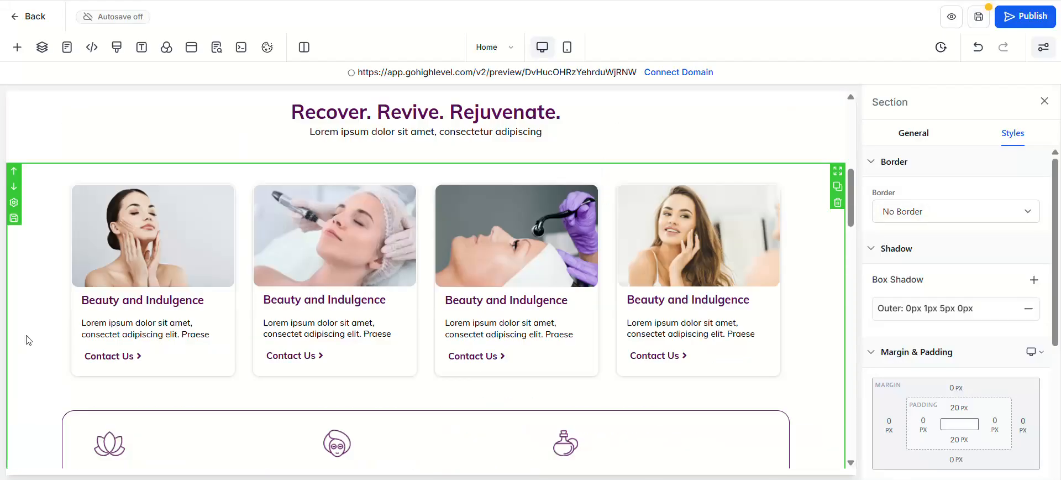
pyautogui.scroll(5, 28, 337)
pyautogui.scroll(-10, 61, 293)
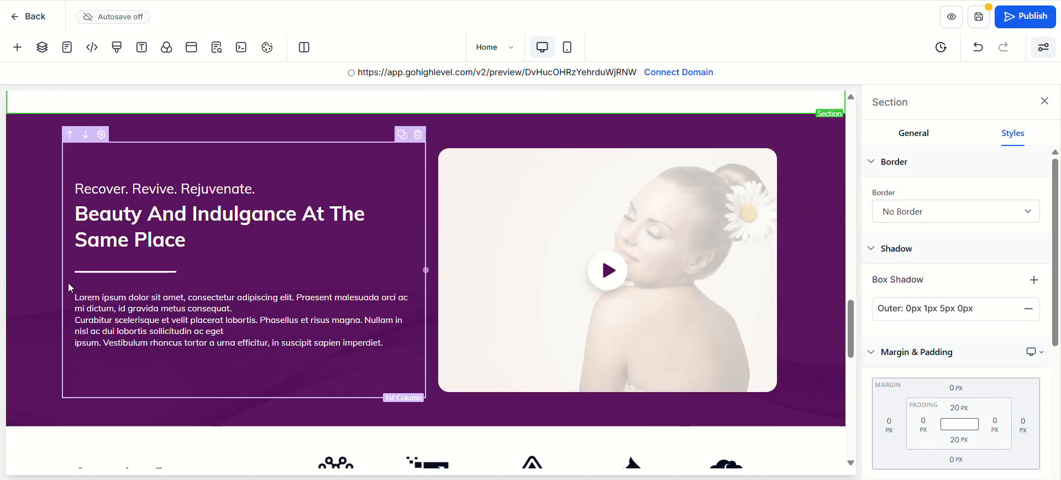
pyautogui.scroll(-10, 68, 281)
pyautogui.scroll(12, 68, 281)
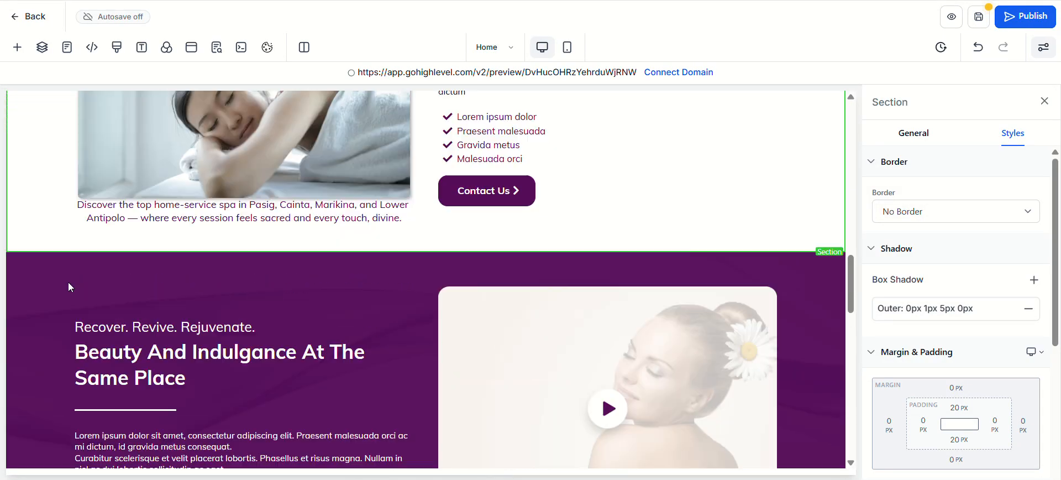
pyautogui.scroll(10, 68, 279)
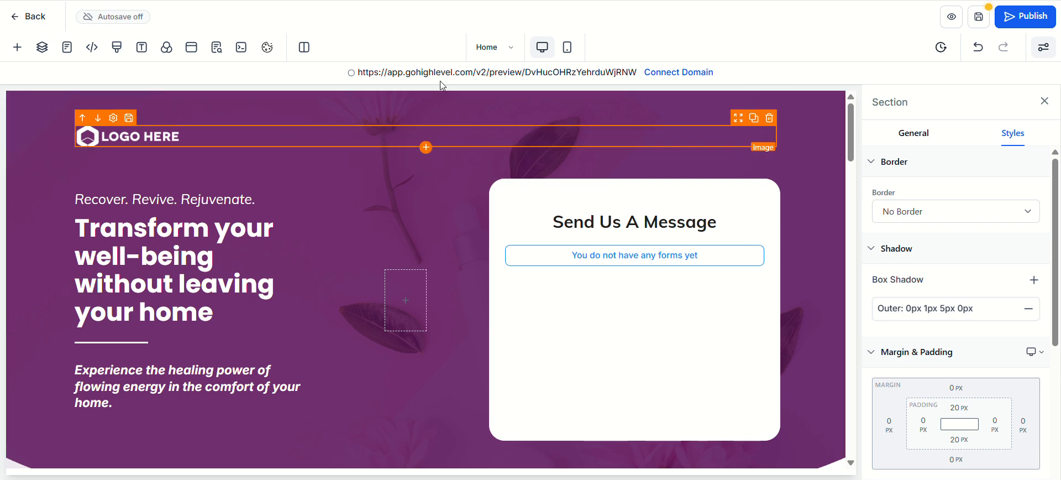
# Switch the Home page to the mobile layout and save the page, closing the SEO Meta Data settings unchanged
pyautogui.click(568, 48)
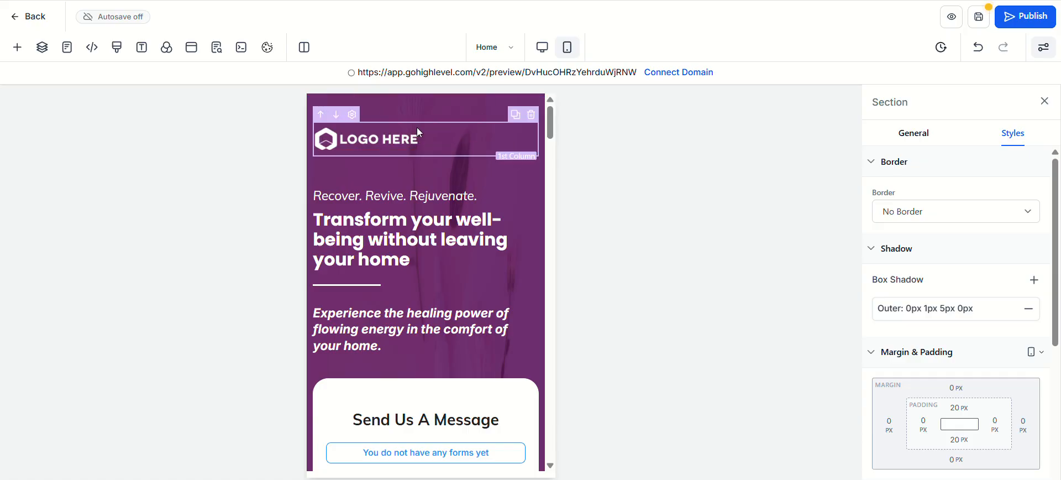
pyautogui.scroll(-10, 419, 331)
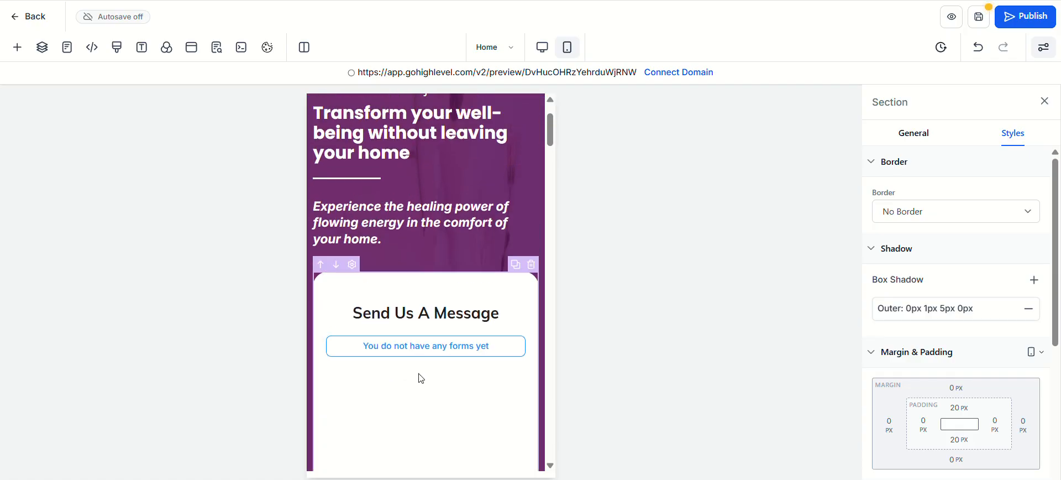
pyautogui.scroll(4, 425, 364)
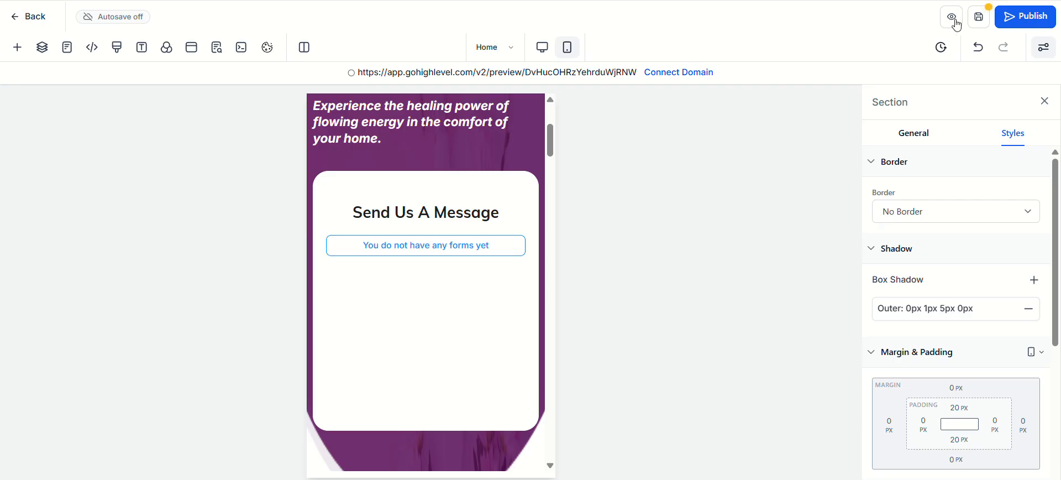
pyautogui.click(981, 25)
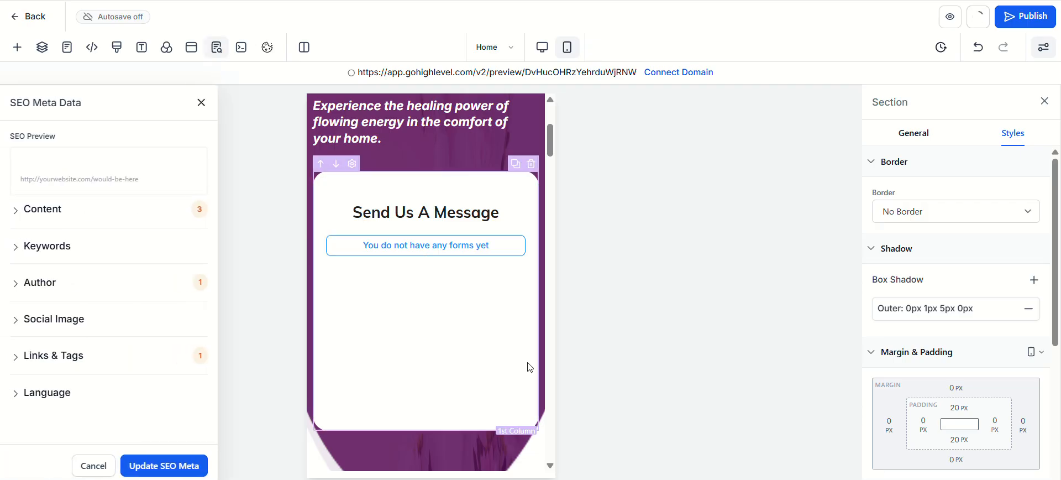
pyautogui.click(201, 103)
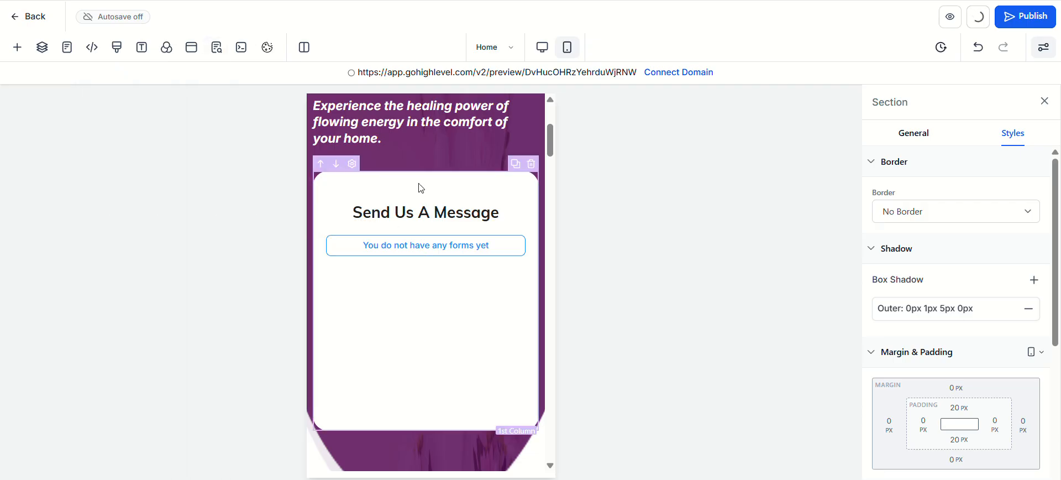
# Examine how the service card images and text are laid out in the mobile version of the Home page
pyautogui.scroll(-5, 420, 265)
pyautogui.scroll(-3, 421, 266)
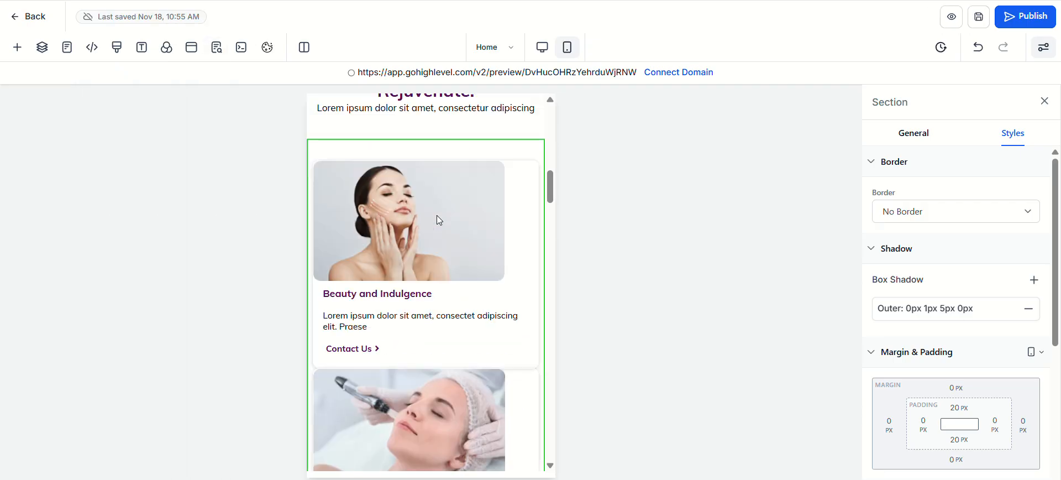
pyautogui.scroll(-3, 354, 213)
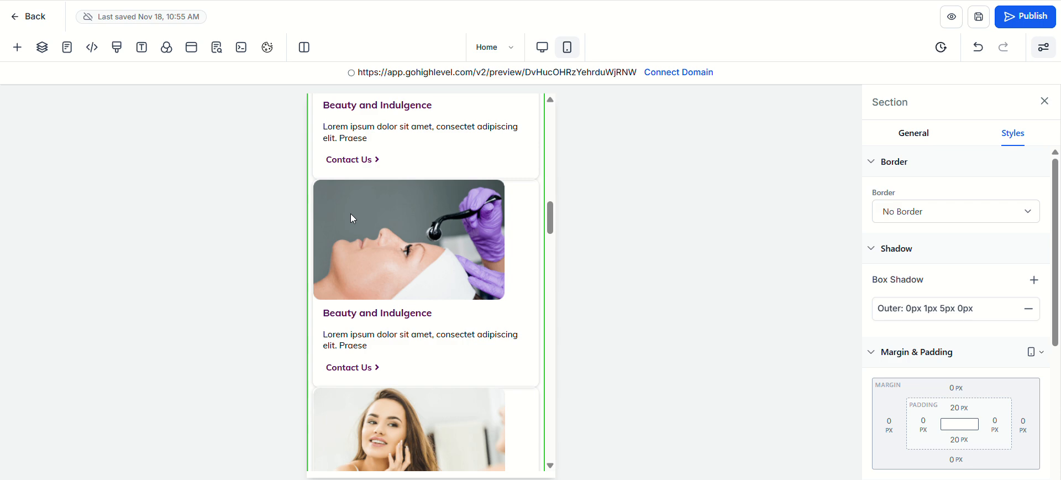
pyautogui.scroll(-6, 354, 213)
pyautogui.scroll(5, 350, 218)
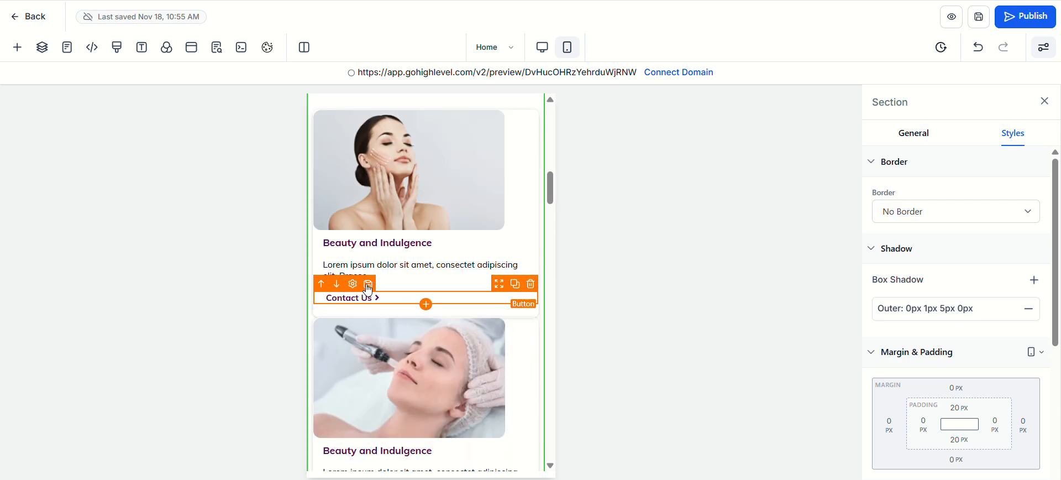
pyautogui.click(370, 177)
pyautogui.scroll(2, 439, 271)
pyautogui.scroll(3, 440, 271)
pyautogui.scroll(-3, 416, 274)
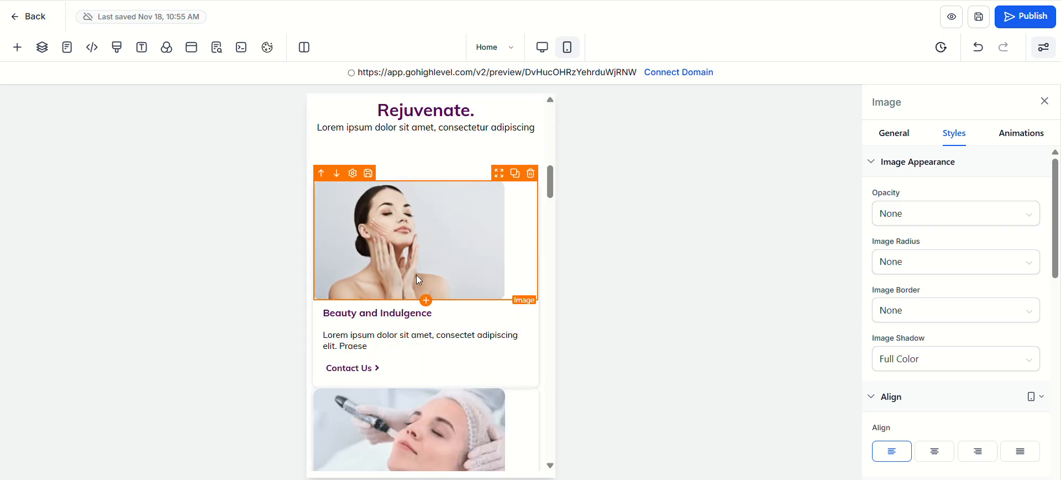
pyautogui.scroll(10, 416, 274)
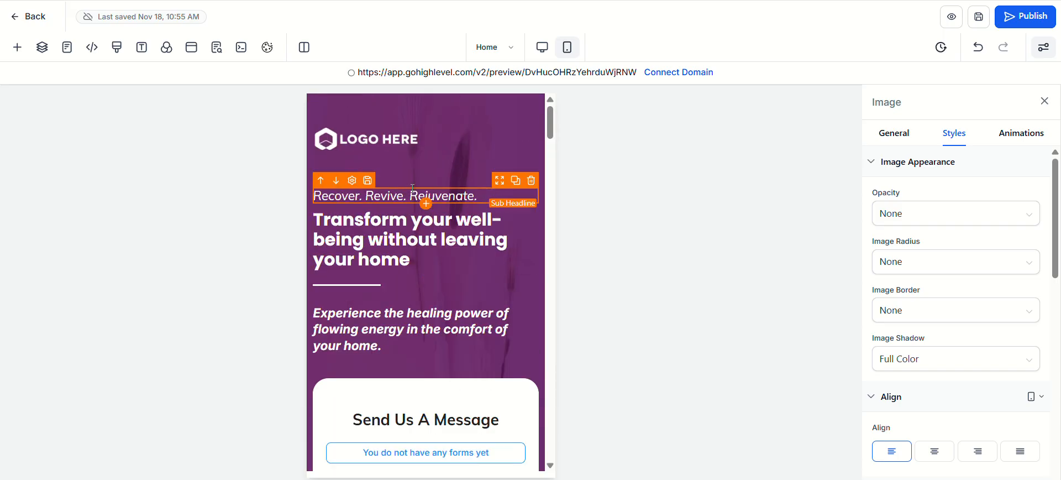
# Center-align the hero's sub headline, headline and paragraph in the mobile layout, and delete the divider line above the paragraph
pyautogui.click(415, 188)
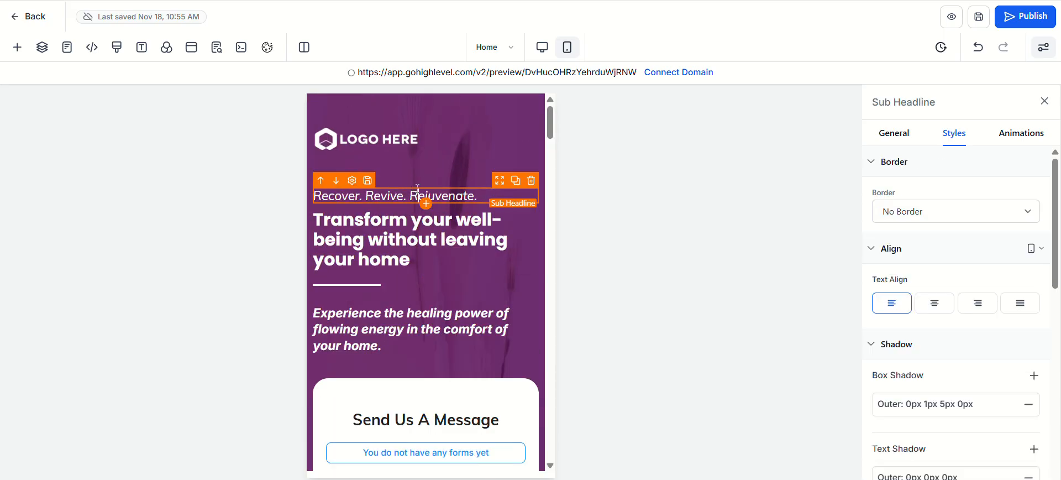
pyautogui.click(933, 303)
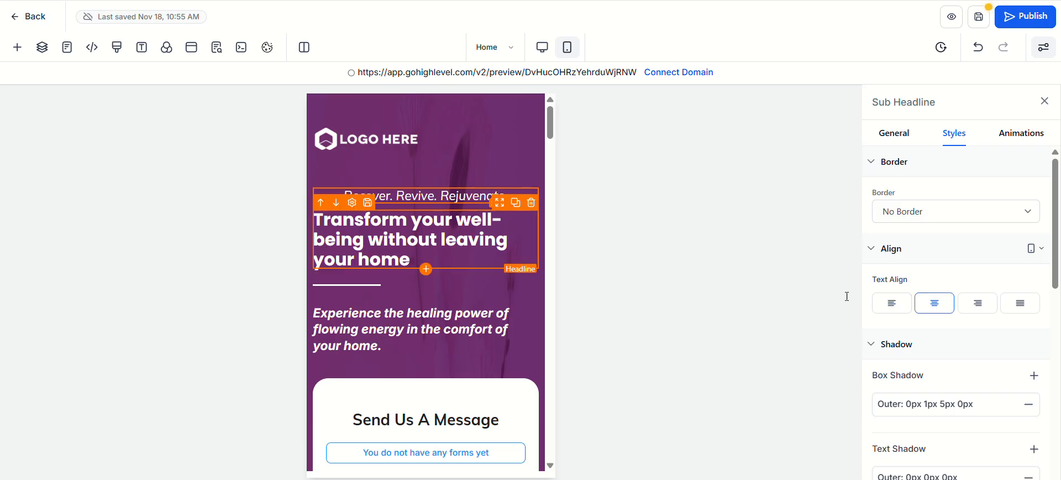
pyautogui.click(940, 308)
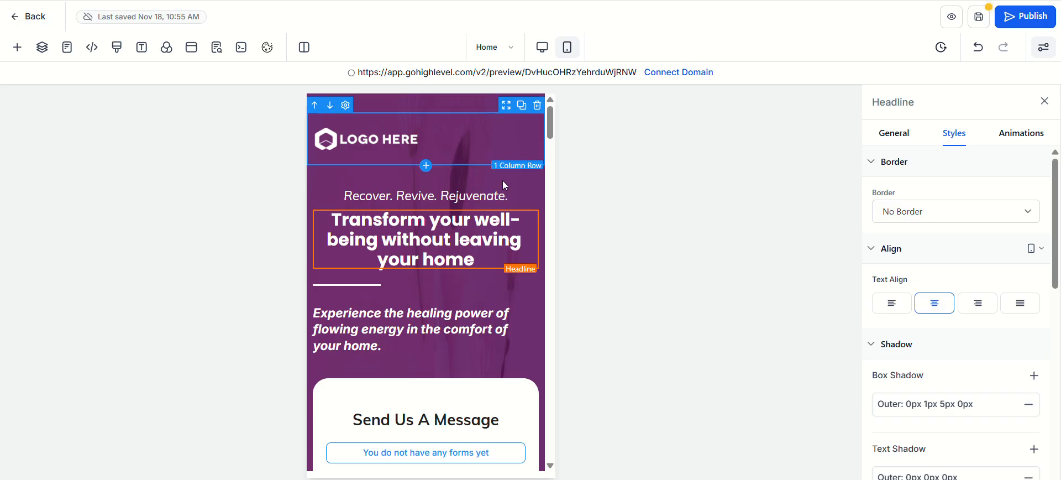
pyautogui.click(366, 299)
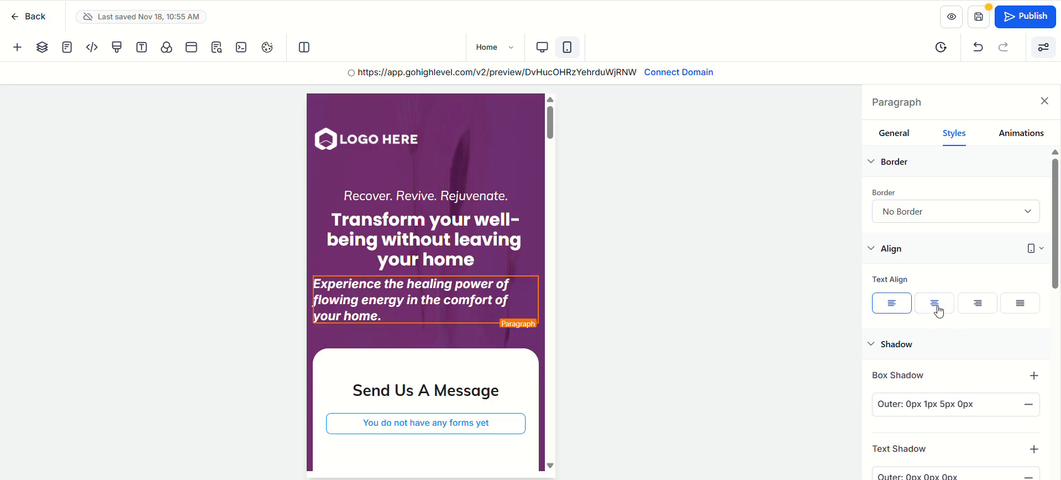
pyautogui.click(938, 310)
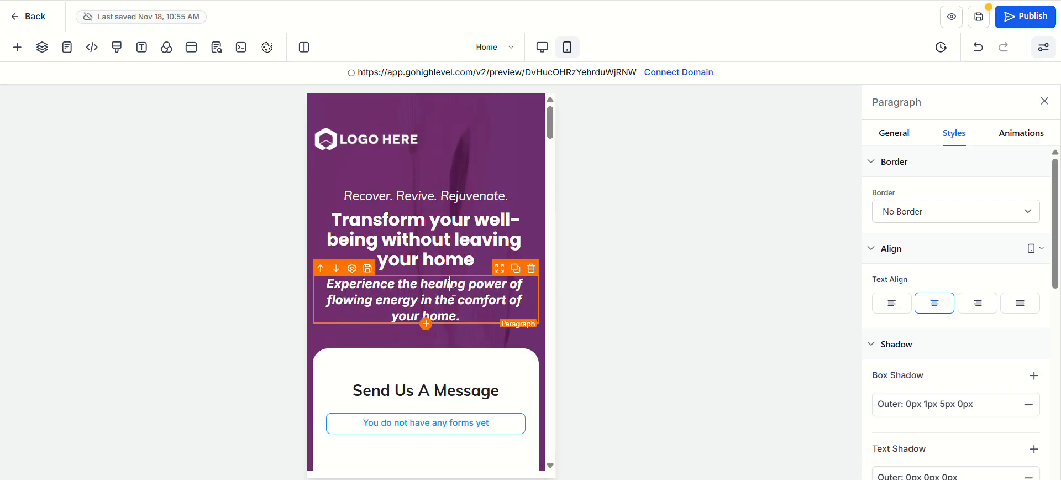
# Remove the bold formatting from the hero paragraph "Experience the healing power of flowing energy in the comfort of your home."
pyautogui.moveTo(462, 316); pyautogui.dragTo(314, 286)
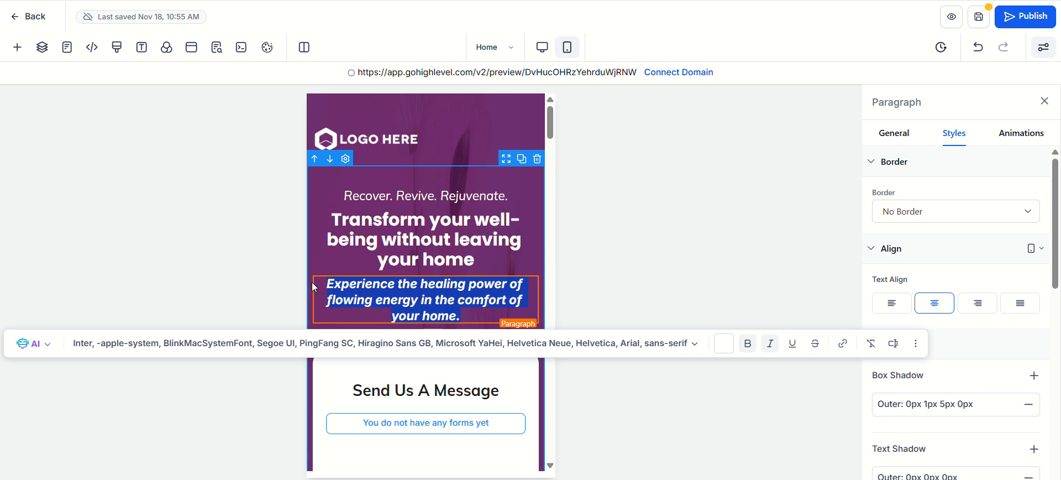
pyautogui.click(375, 327)
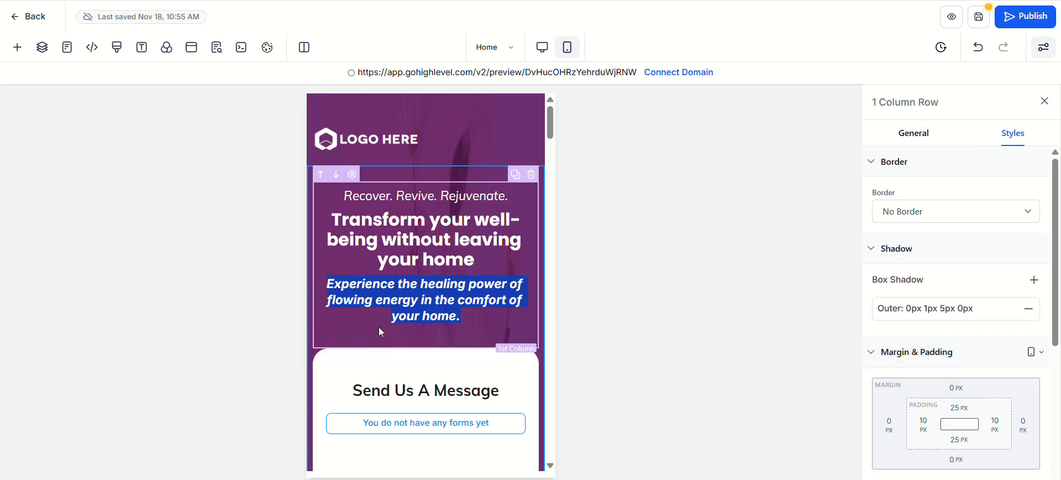
pyautogui.click(387, 295)
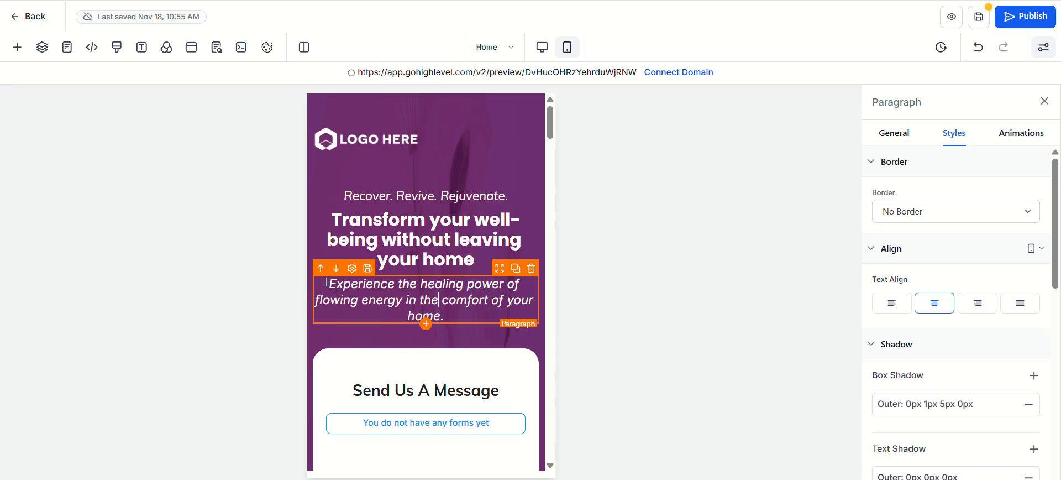
pyautogui.click(439, 220)
# Set the hero paragraph's left and right padding to 10 px in the mobile layout
pyautogui.click(477, 312)
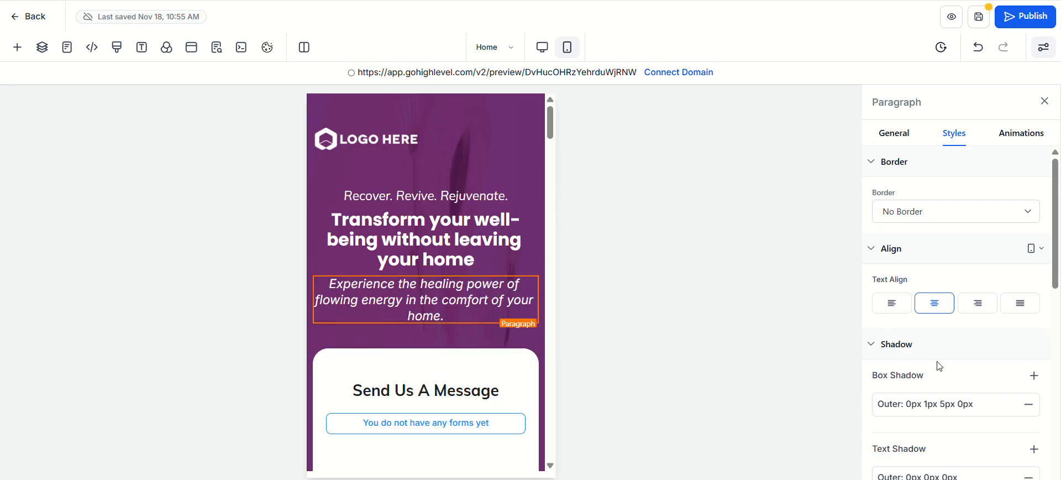
pyautogui.scroll(-5, 940, 366)
pyautogui.click(927, 247)
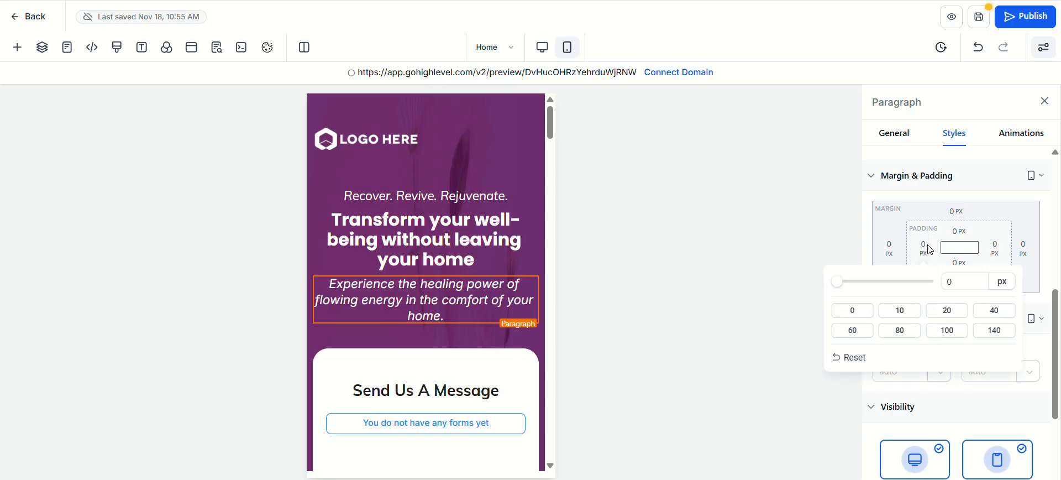
pyautogui.click(946, 281)
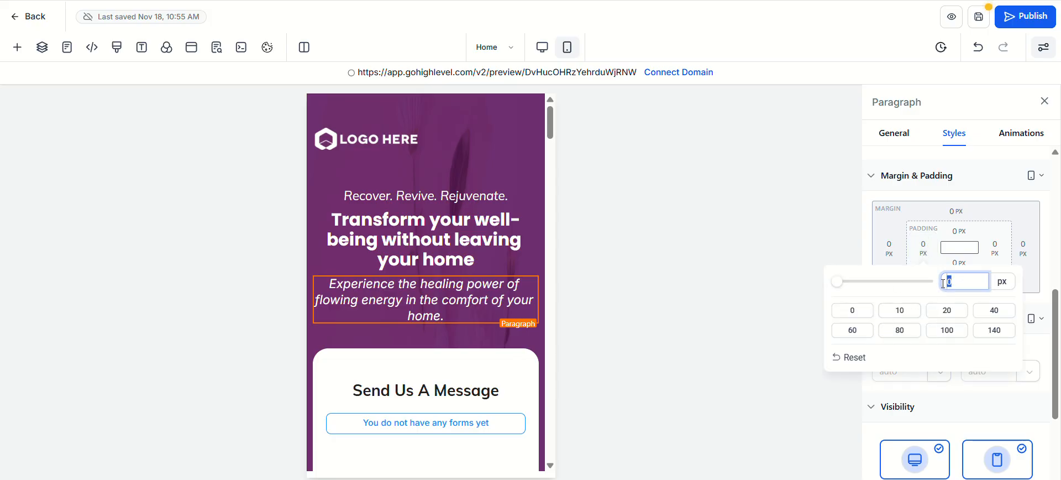
pyautogui.write('5')
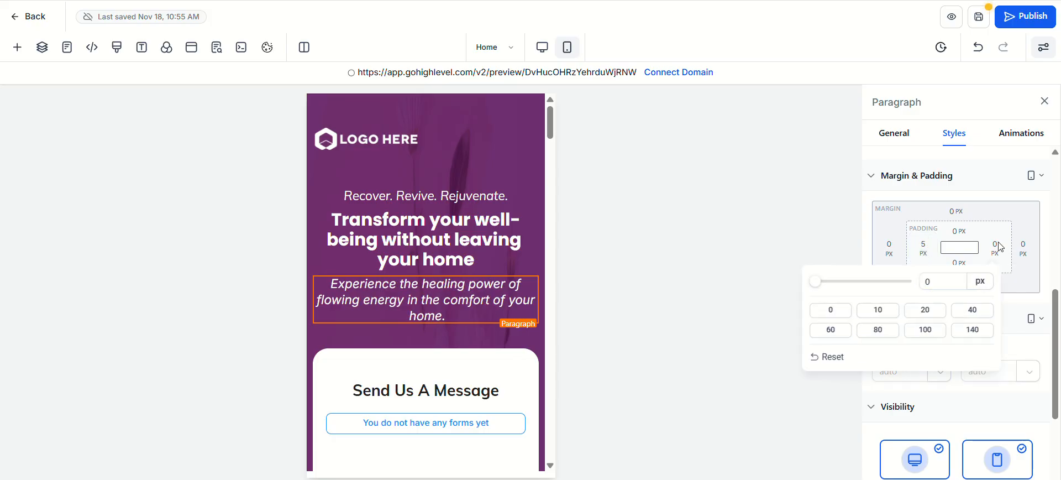
pyautogui.click(925, 253)
pyautogui.click(925, 253)
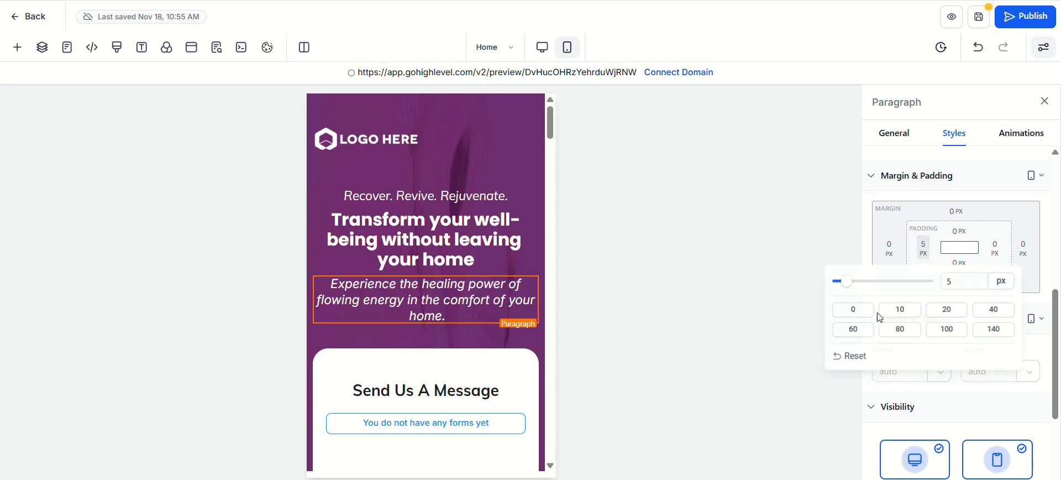
pyautogui.click(900, 312)
pyautogui.click(994, 248)
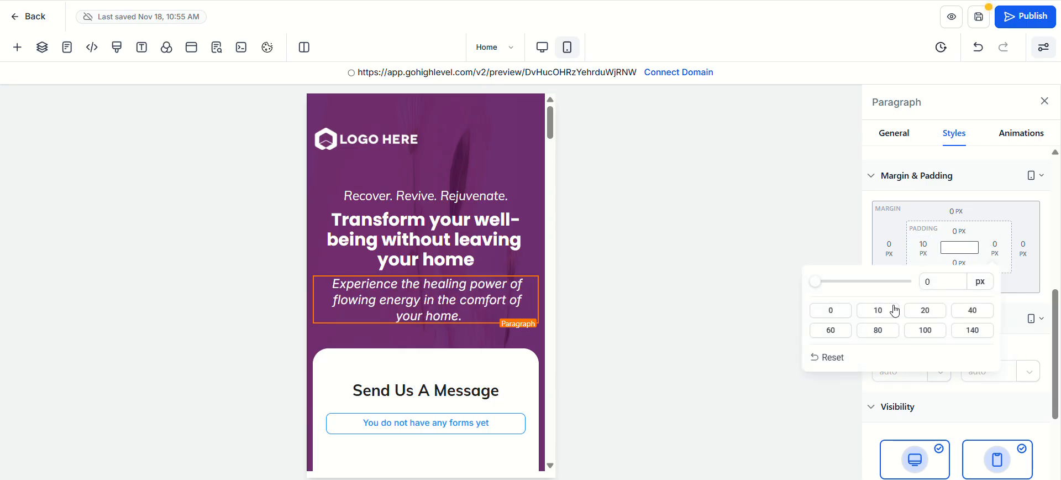
pyautogui.click(878, 311)
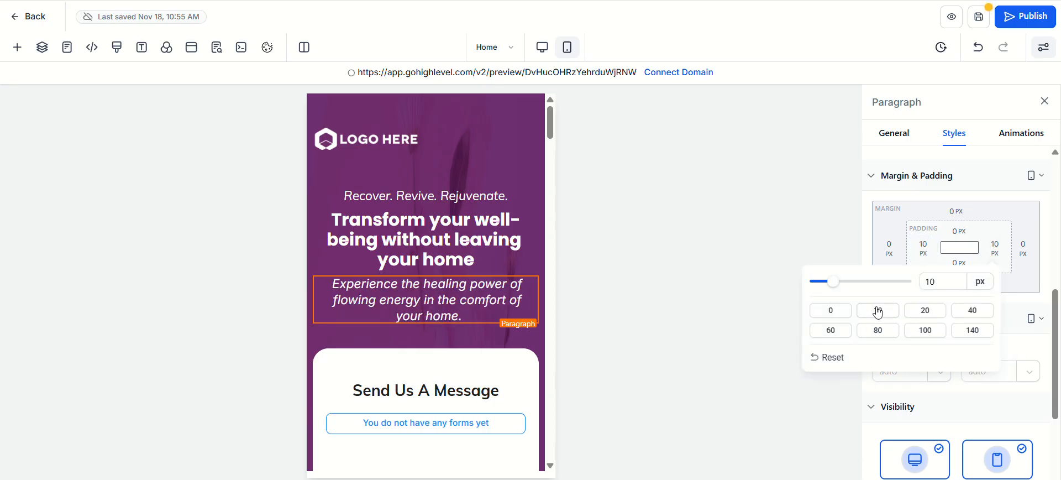
pyautogui.click(433, 300)
# Check the hero section in the desktop layout, then return to the mobile layout
pyautogui.click(542, 48)
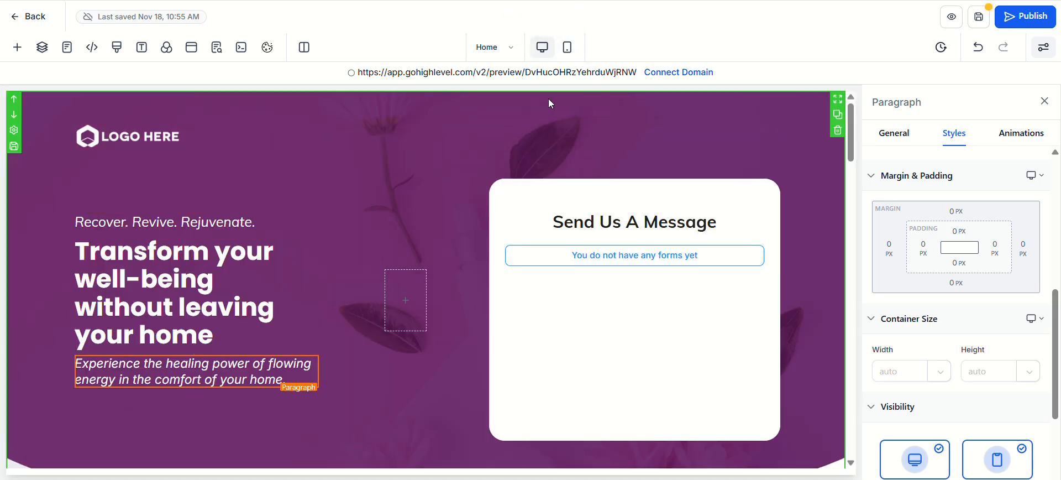
pyautogui.click(48, 380)
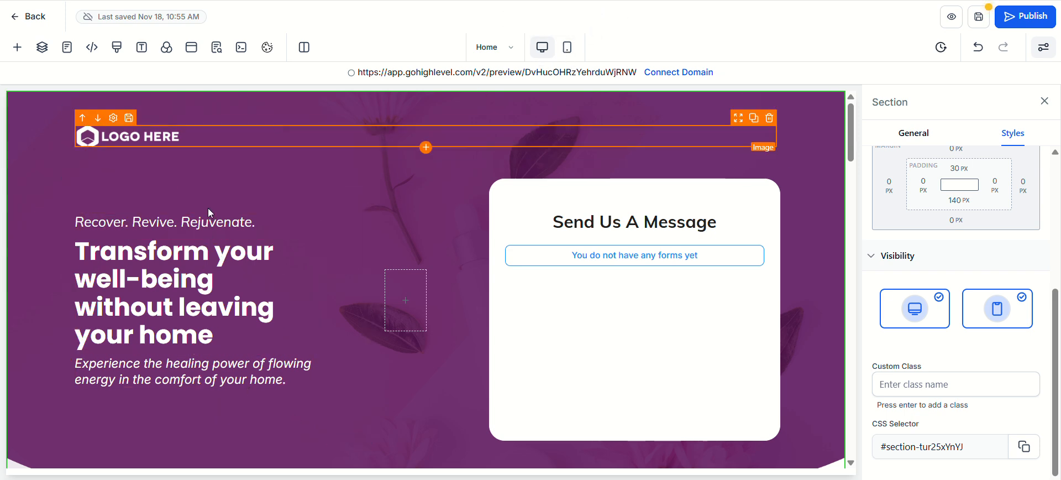
pyautogui.click(567, 47)
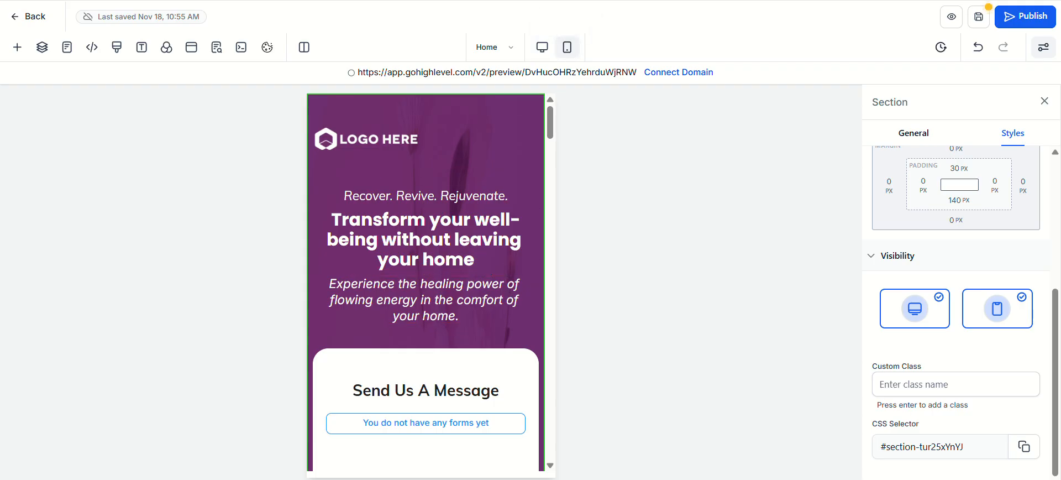
# Compare the page in the desktop and mobile layouts, and view the hero section's general settings in the mobile layout
pyautogui.click(543, 47)
pyautogui.scroll(-10, 335, 236)
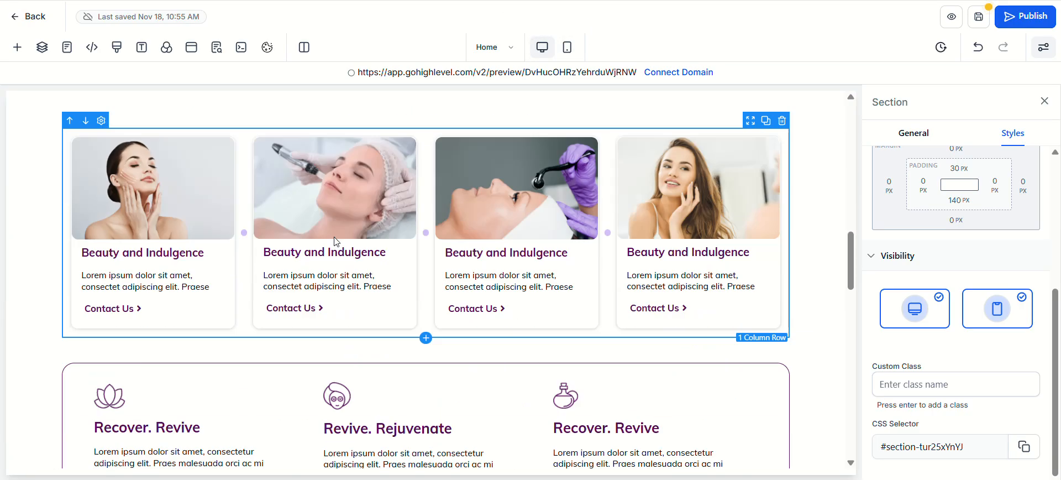
pyautogui.scroll(10, 333, 239)
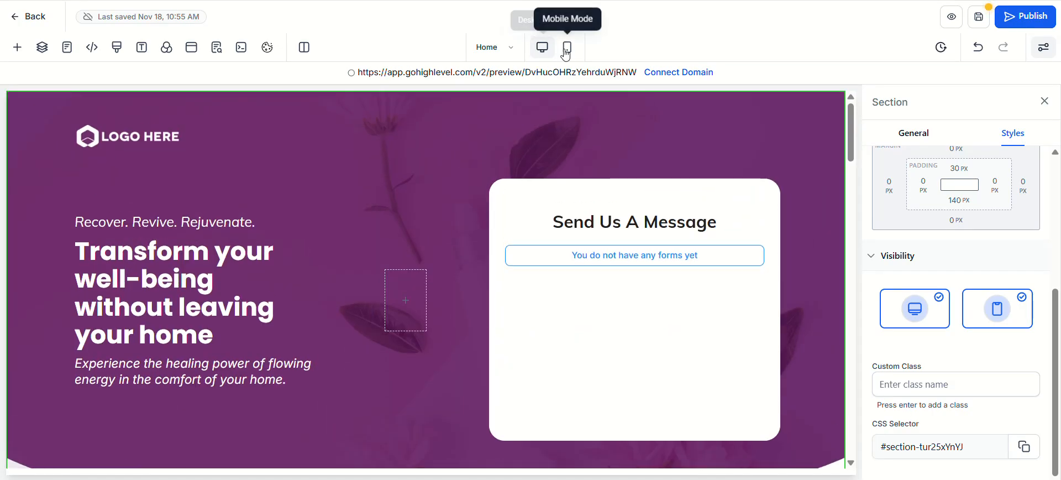
pyautogui.click(566, 46)
pyautogui.scroll(-10, 426, 244)
pyautogui.scroll(10, 426, 246)
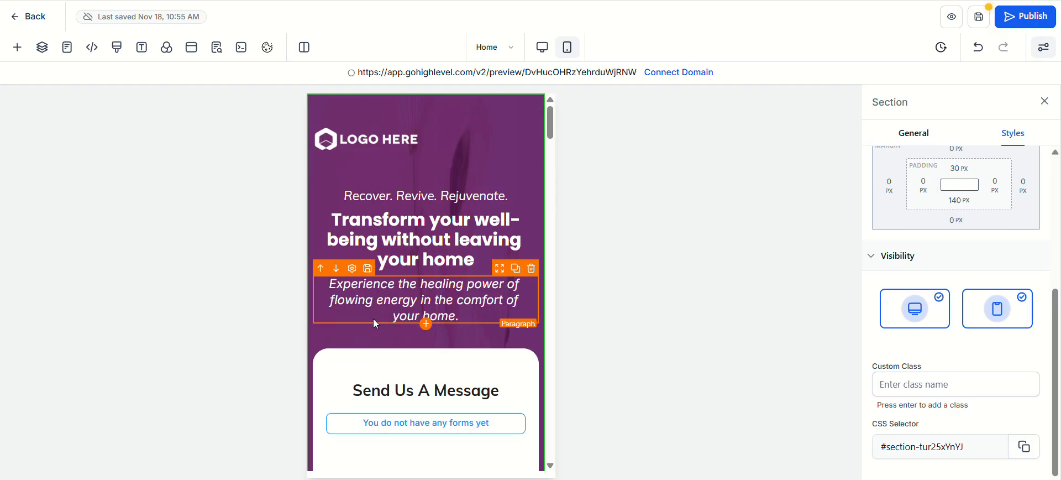
pyautogui.scroll(4, 934, 171)
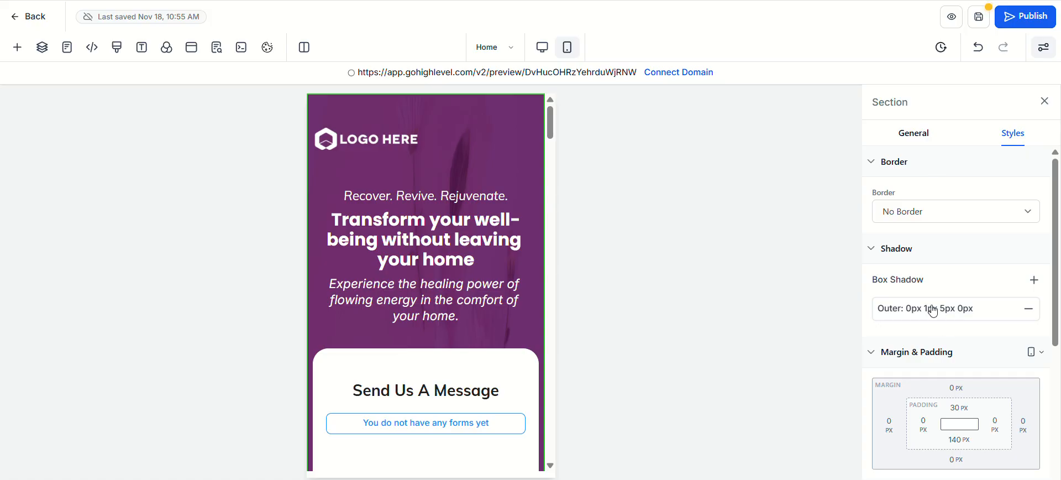
pyautogui.click(914, 133)
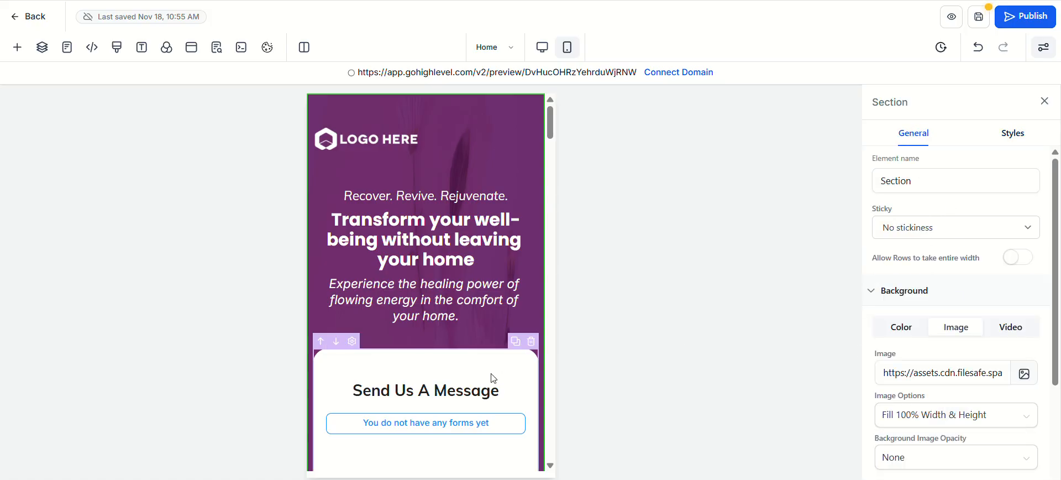
# Center-align the photo of the first "Beauty and Indulgence" card in the mobile layout
pyautogui.scroll(-5, 493, 378)
pyautogui.click(418, 250)
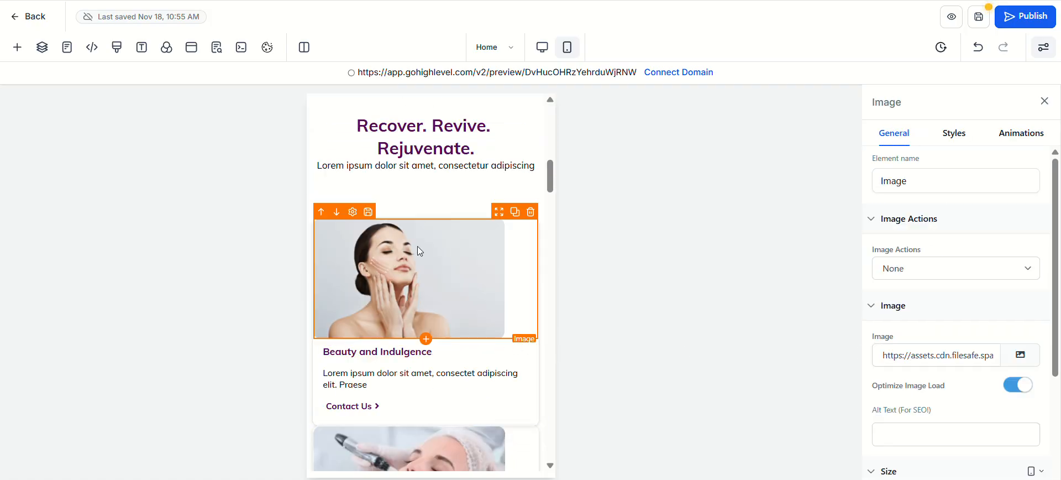
pyautogui.scroll(2, 419, 249)
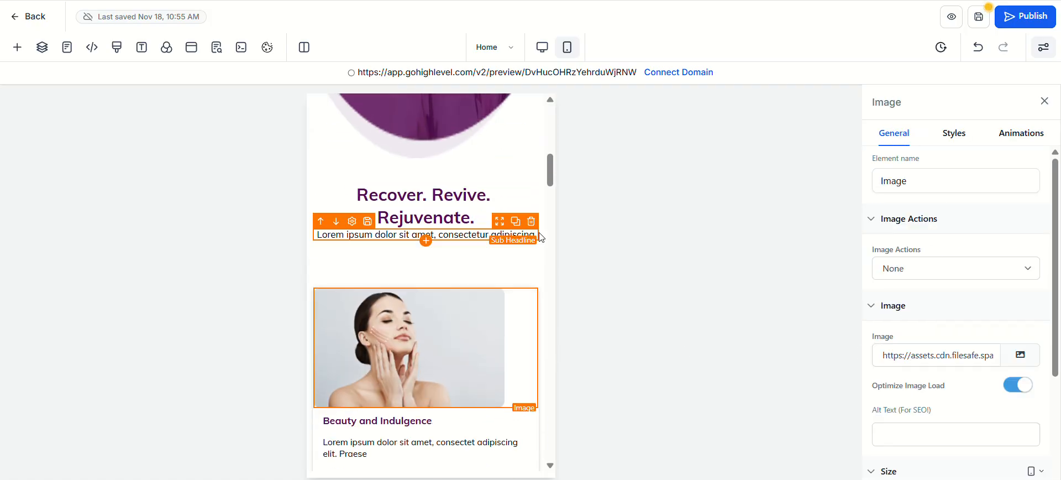
pyautogui.click(958, 140)
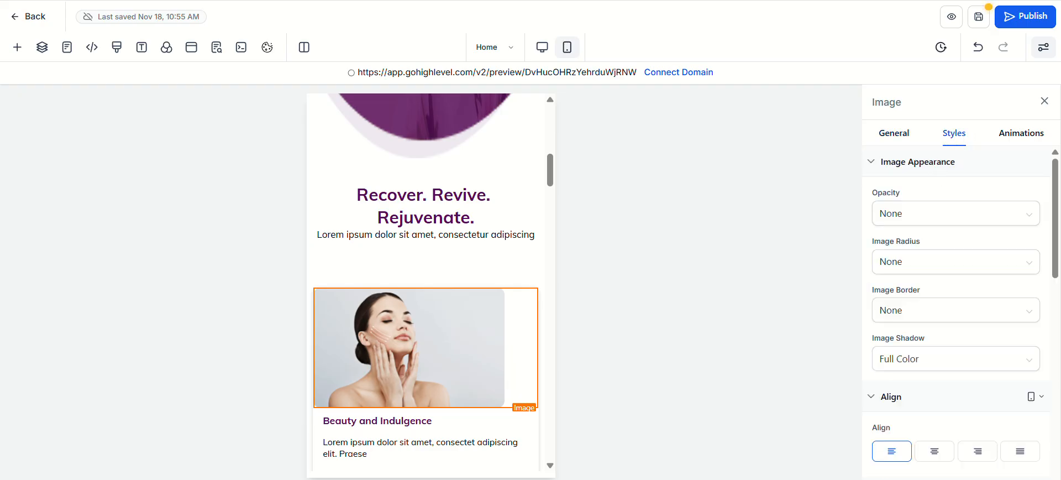
pyautogui.click(941, 452)
pyautogui.scroll(-4, 439, 374)
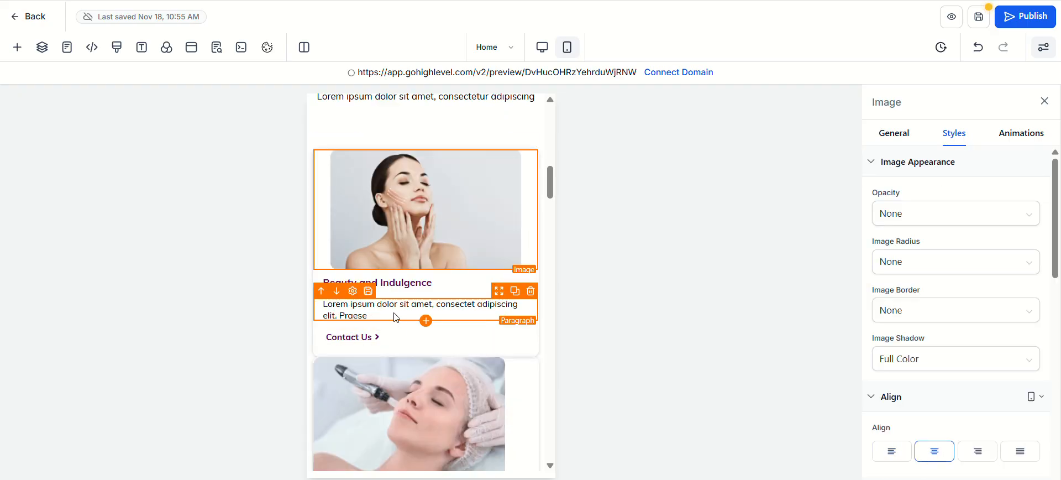
# Center-align the first card's "Beauty and Indulgence" sub headline, its paragraph and its Contact Us button in the mobile layout
pyautogui.click(400, 285)
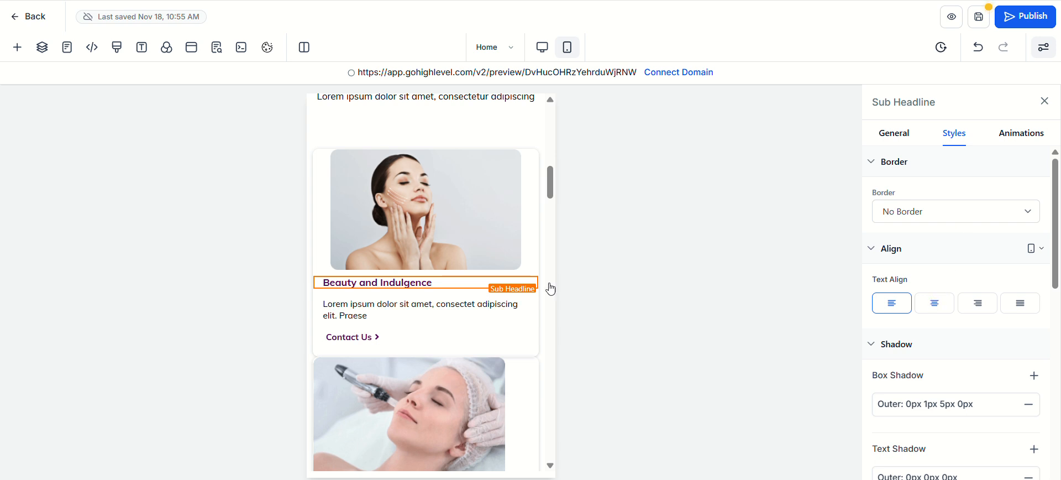
pyautogui.click(404, 306)
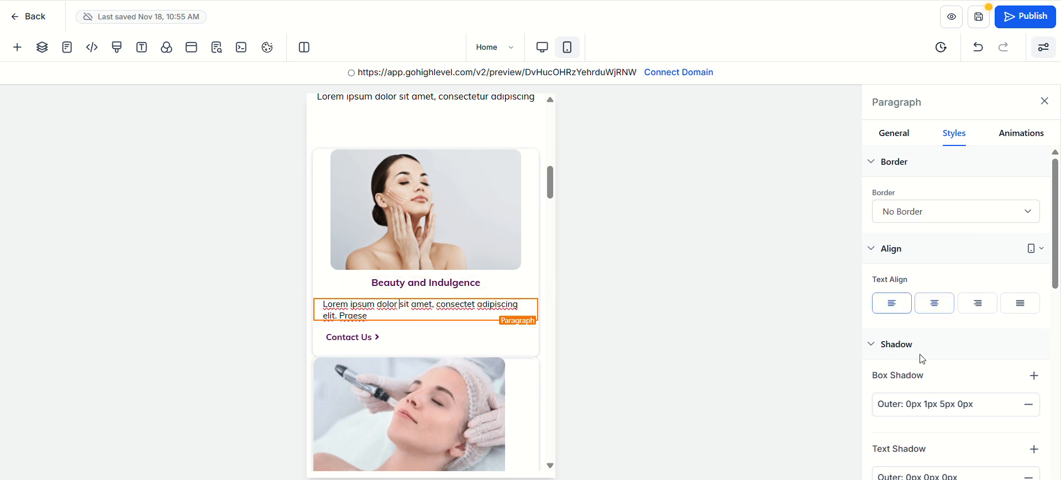
pyautogui.click(342, 335)
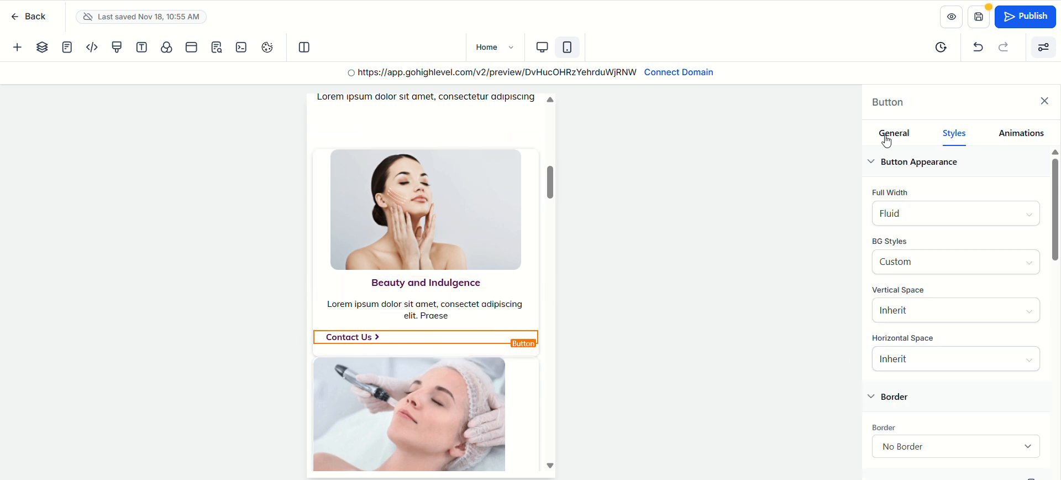
pyautogui.click(954, 143)
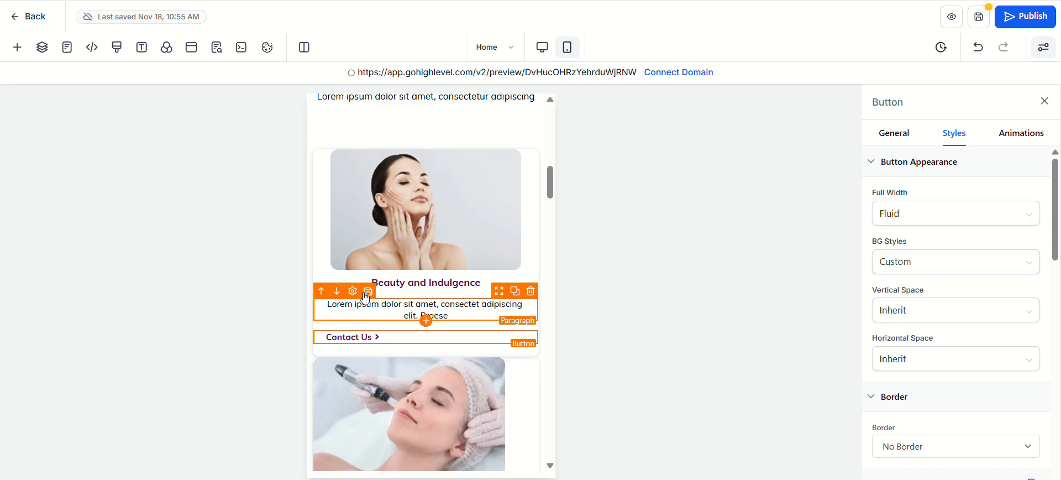
pyautogui.scroll(-5, 942, 332)
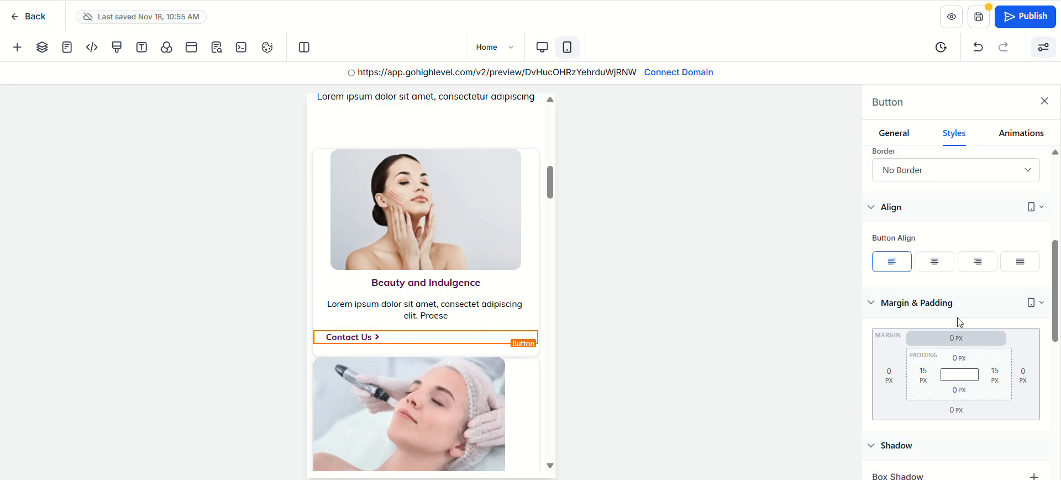
pyautogui.click(934, 262)
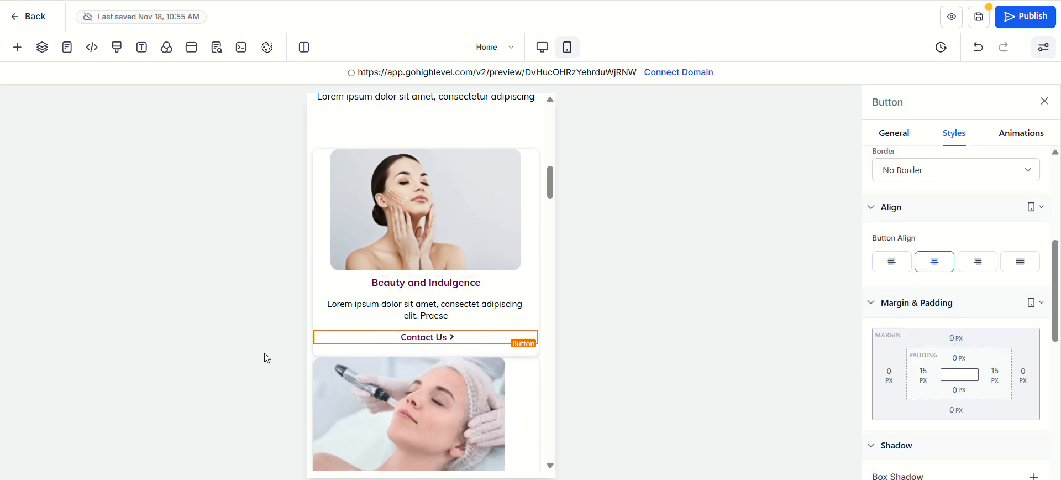
# Look over the service cards and lower sections in the mobile layout, then review the page in the desktop layout
pyautogui.scroll(-3, 475, 234)
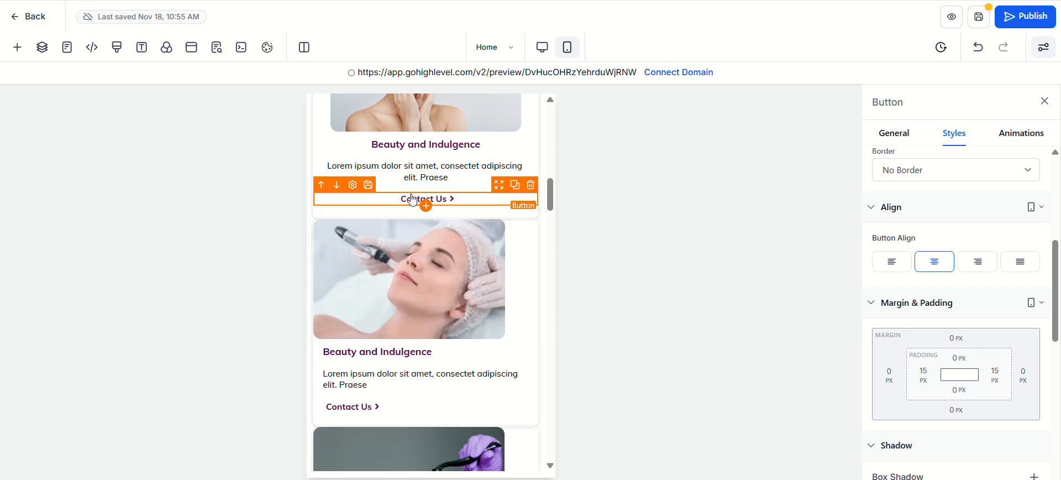
pyautogui.scroll(6, 469, 232)
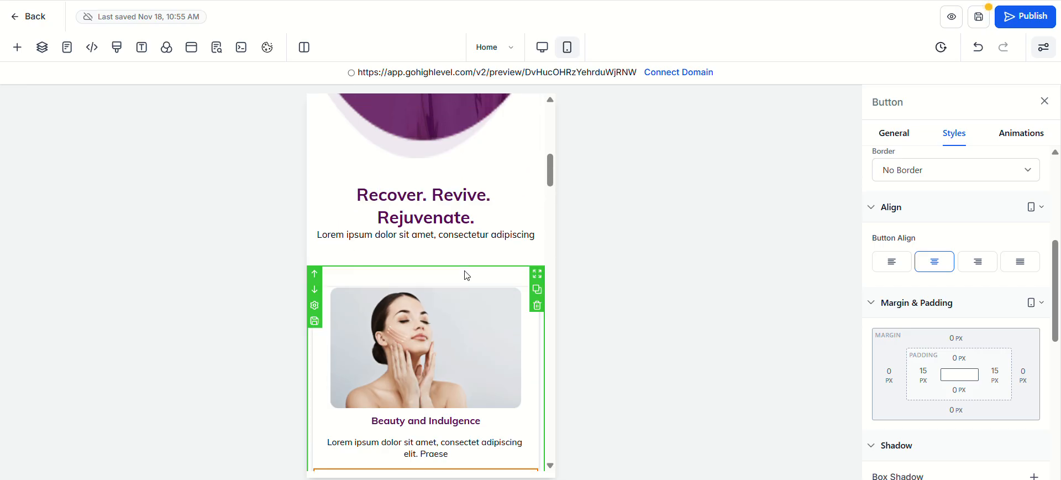
pyautogui.scroll(-12, 491, 178)
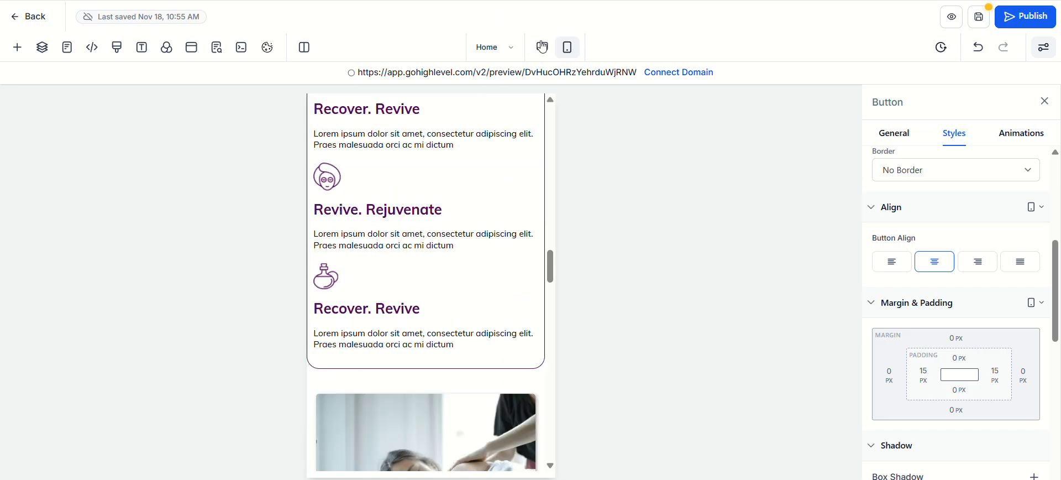
pyautogui.click(542, 45)
pyautogui.scroll(-4, 238, 231)
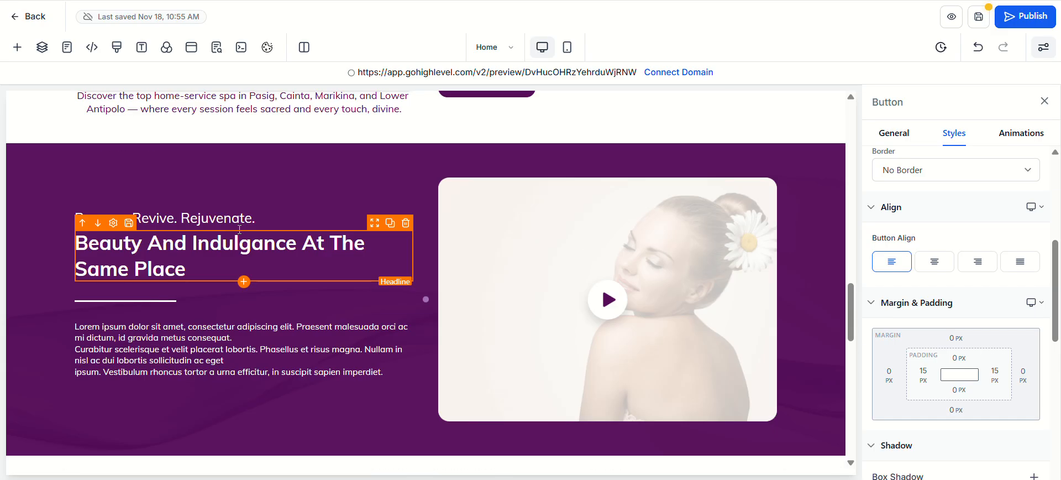
pyautogui.scroll(-5, 236, 228)
pyautogui.scroll(-7, 237, 228)
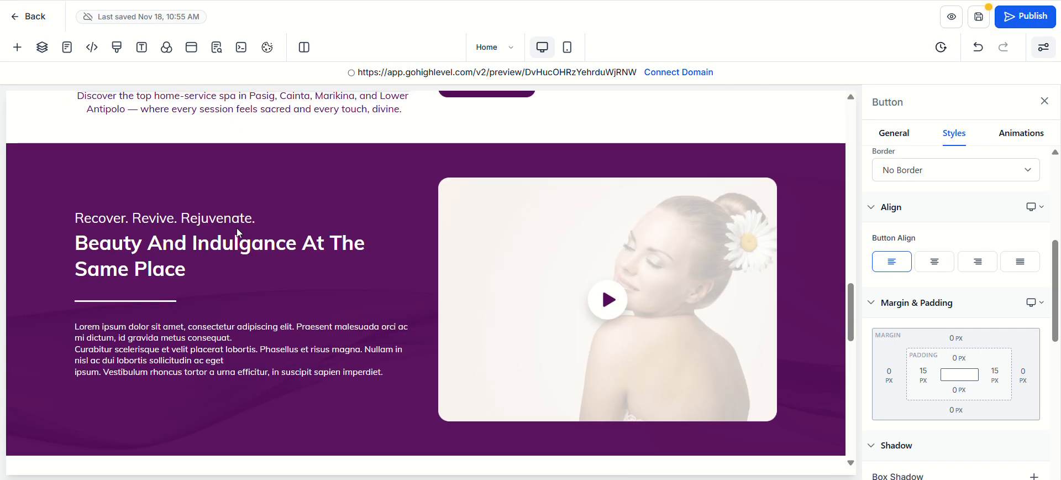
pyautogui.scroll(20, 236, 226)
pyautogui.scroll(-8, 223, 211)
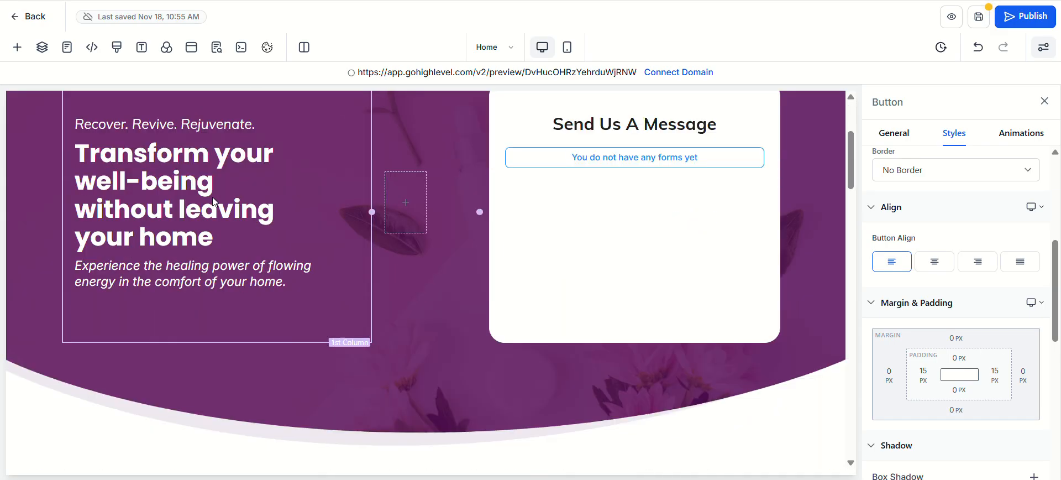
pyautogui.scroll(-1, 325, 268)
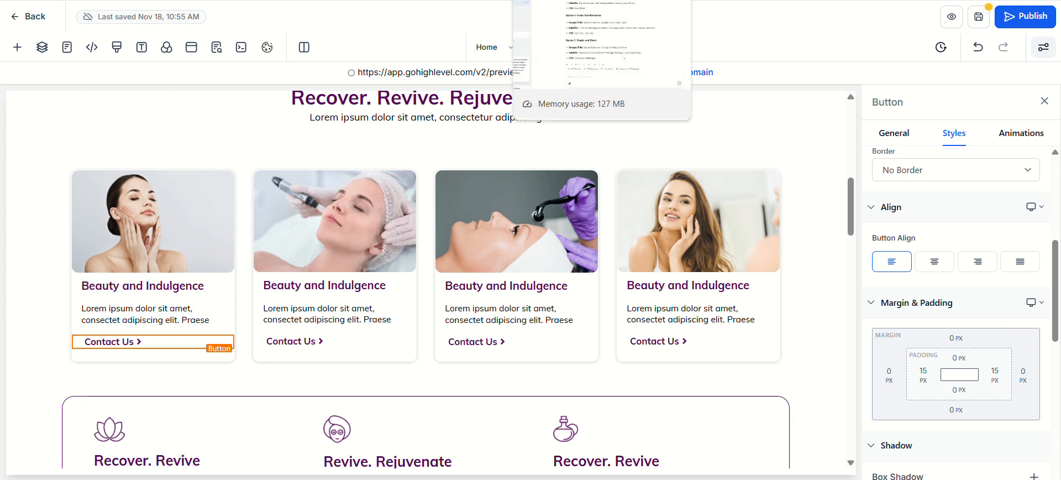
pyautogui.scroll(-5, 429, 308)
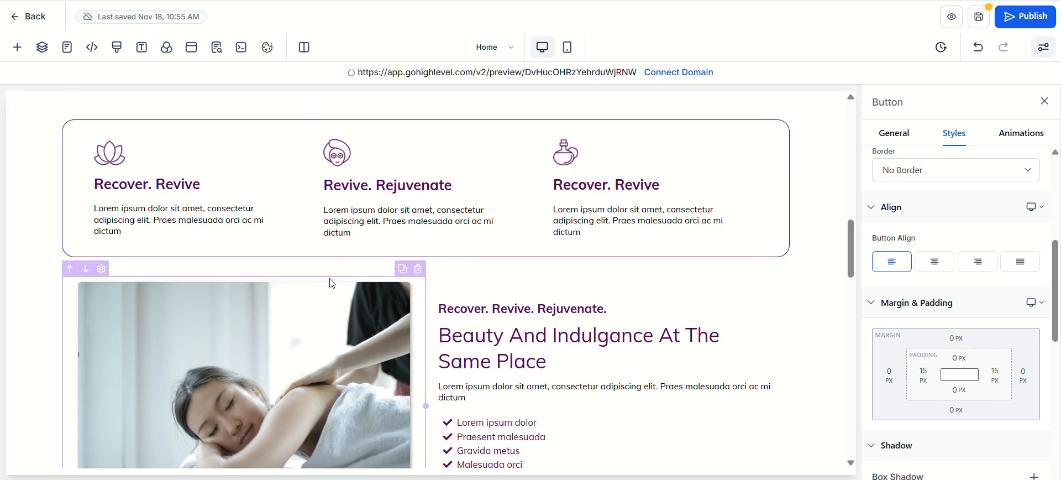
pyautogui.scroll(3, 430, 308)
pyautogui.click(17, 50)
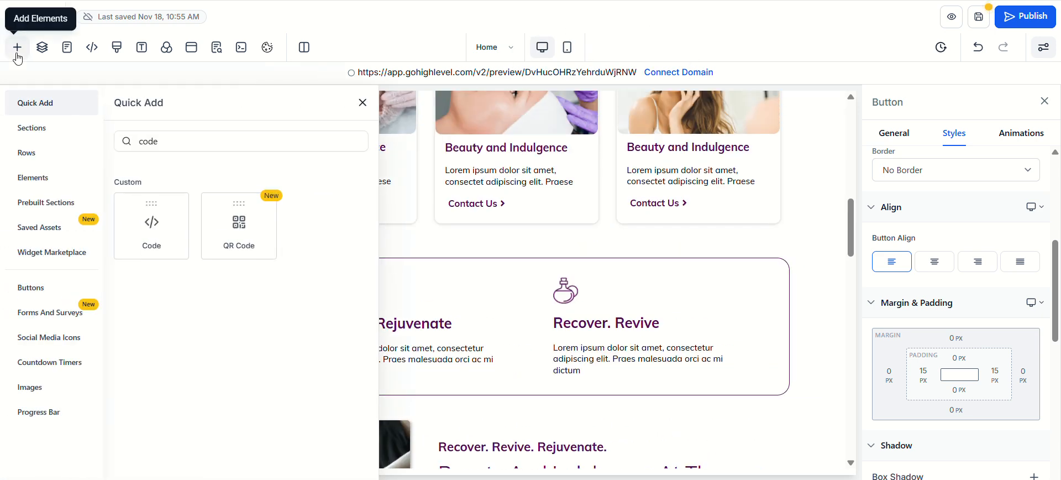
pyautogui.click(362, 103)
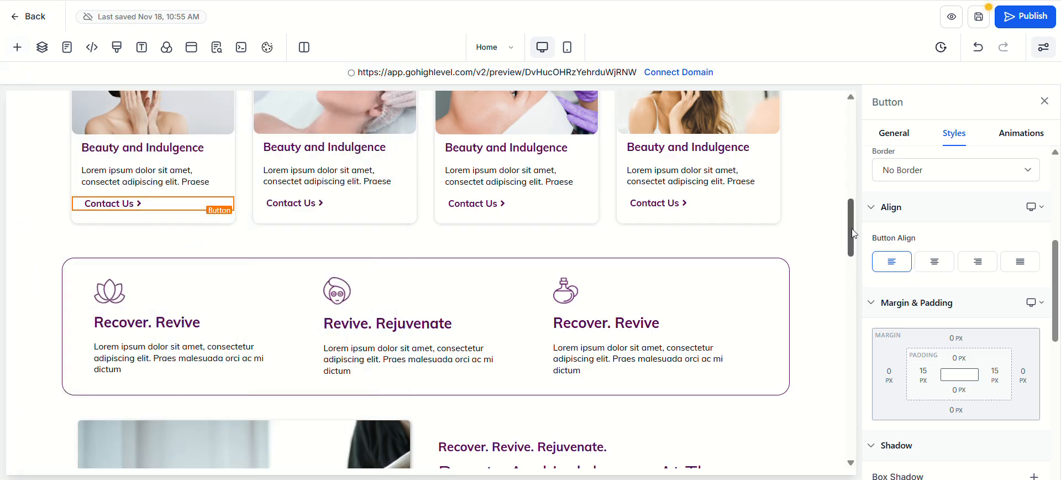
# Try to save the footer at the end of the page as a reusable section, then dismiss the dialog
pyautogui.moveTo(855, 234); pyautogui.dragTo(851, 436)
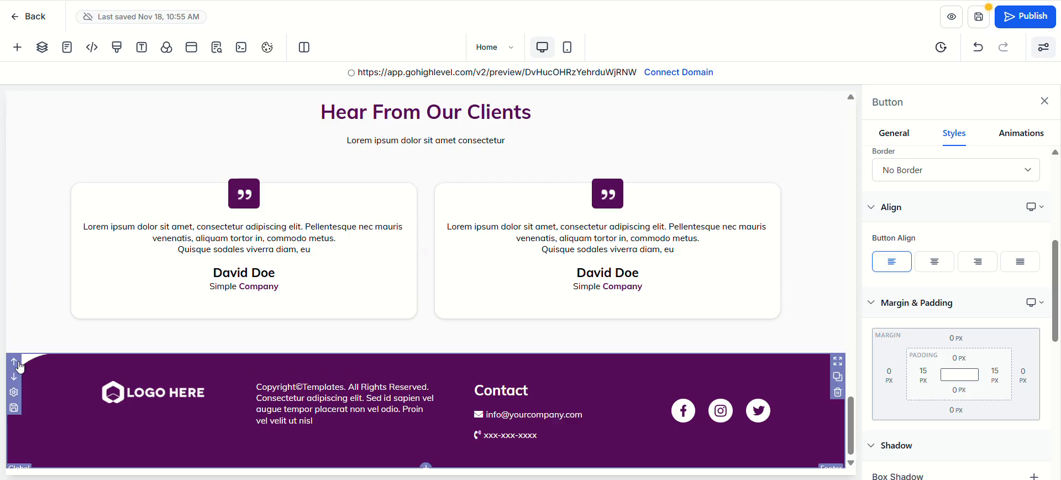
pyautogui.scroll(2, 19, 376)
pyautogui.scroll(-2, 20, 376)
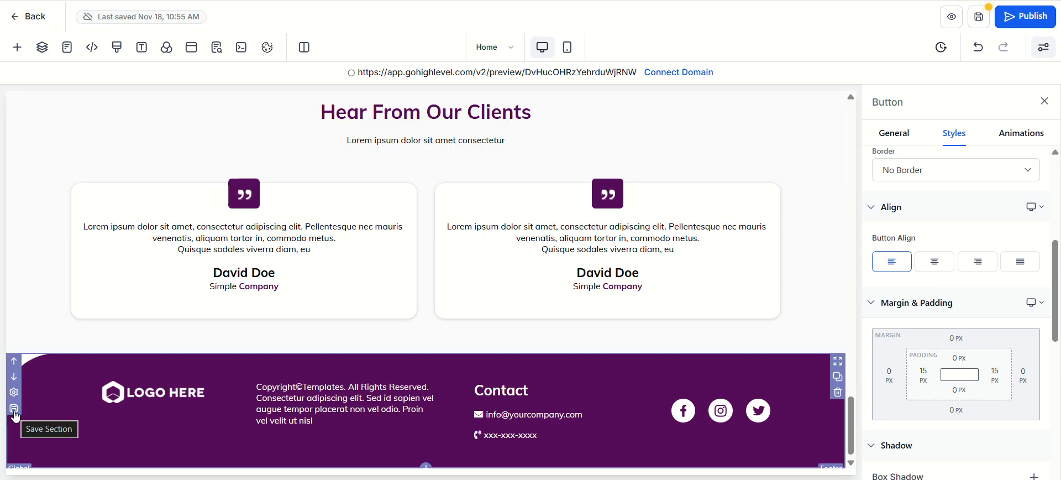
pyautogui.click(14, 411)
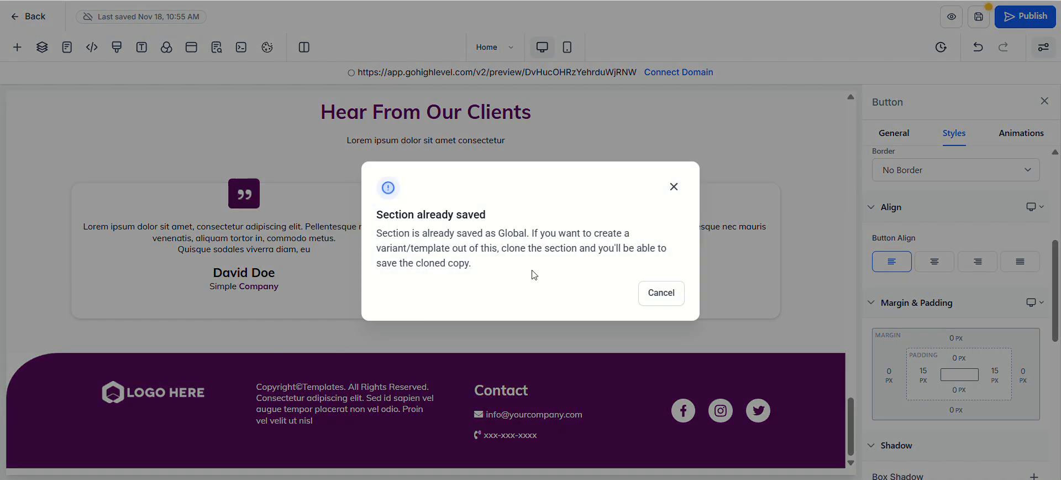
pyautogui.click(664, 293)
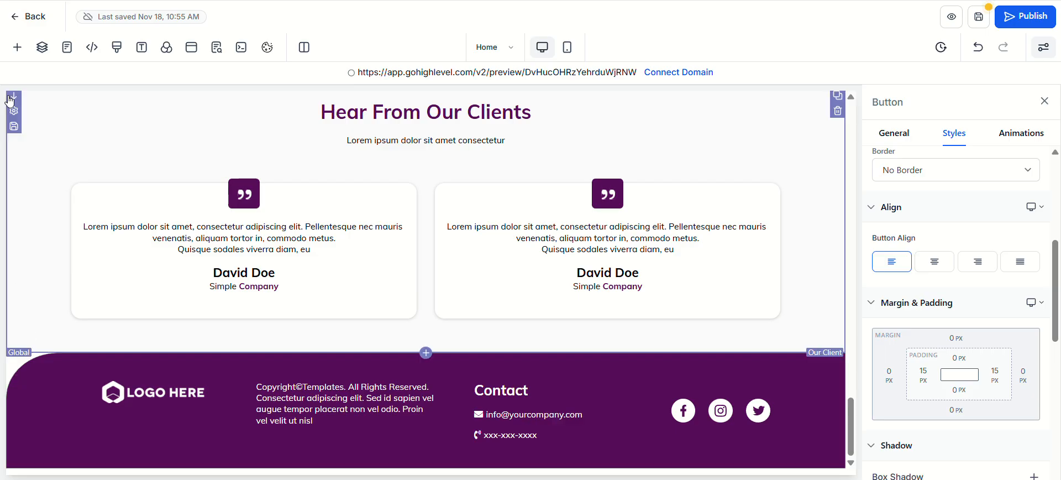
# Try to insert the saved global section "Footer" above the page's existing footer, then dismiss the dialog
pyautogui.click(16, 49)
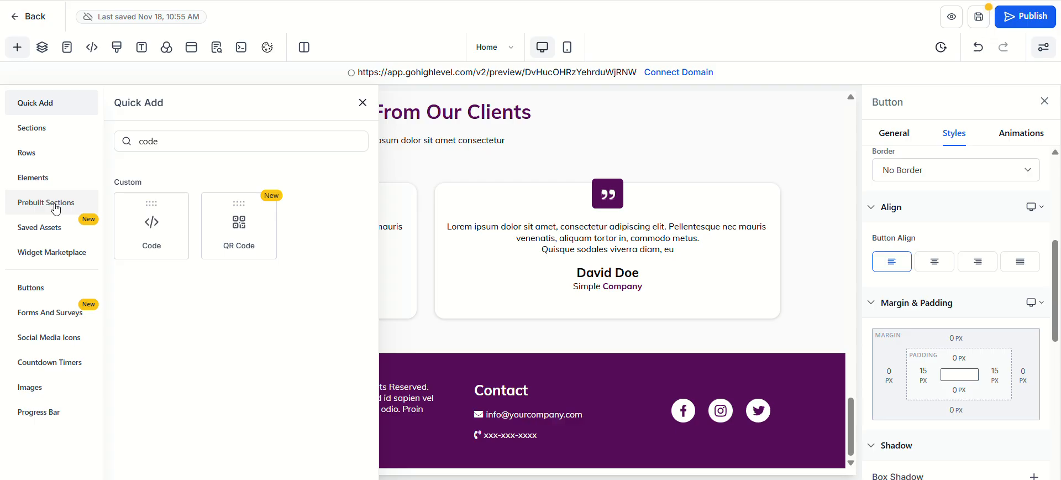
pyautogui.click(55, 230)
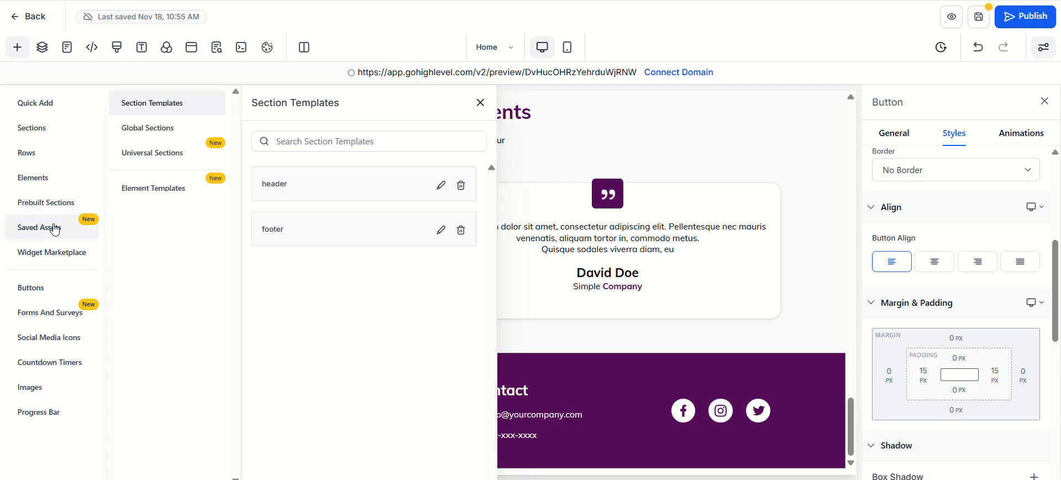
pyautogui.click(160, 132)
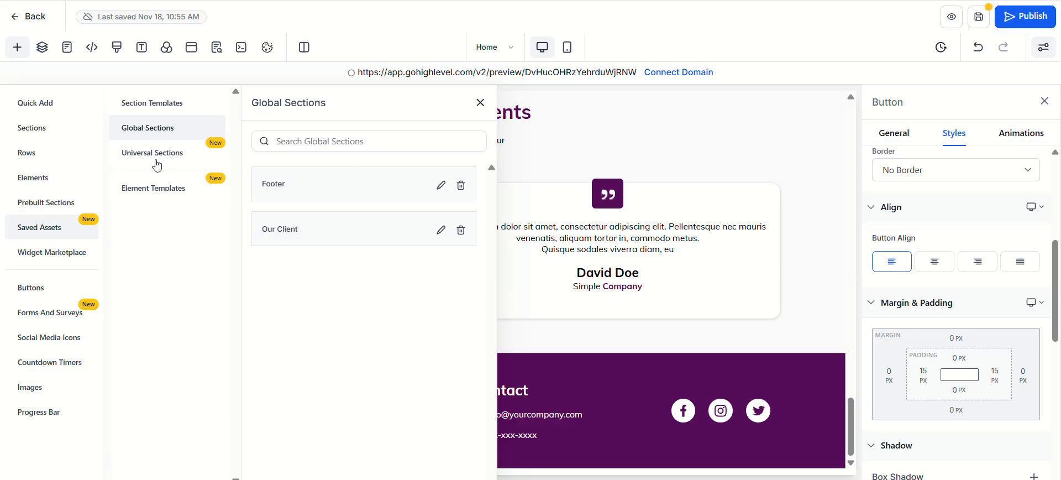
pyautogui.moveTo(296, 188); pyautogui.dragTo(559, 348)
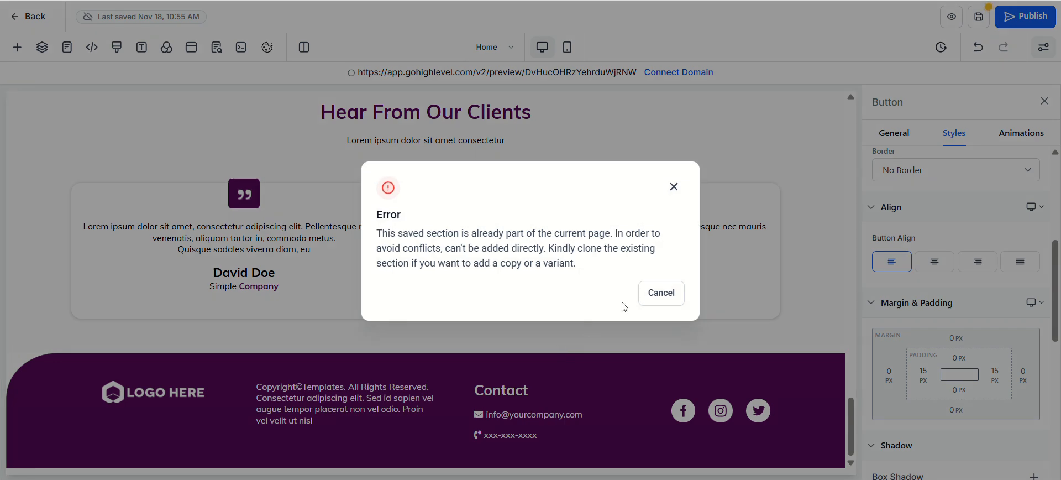
pyautogui.click(675, 300)
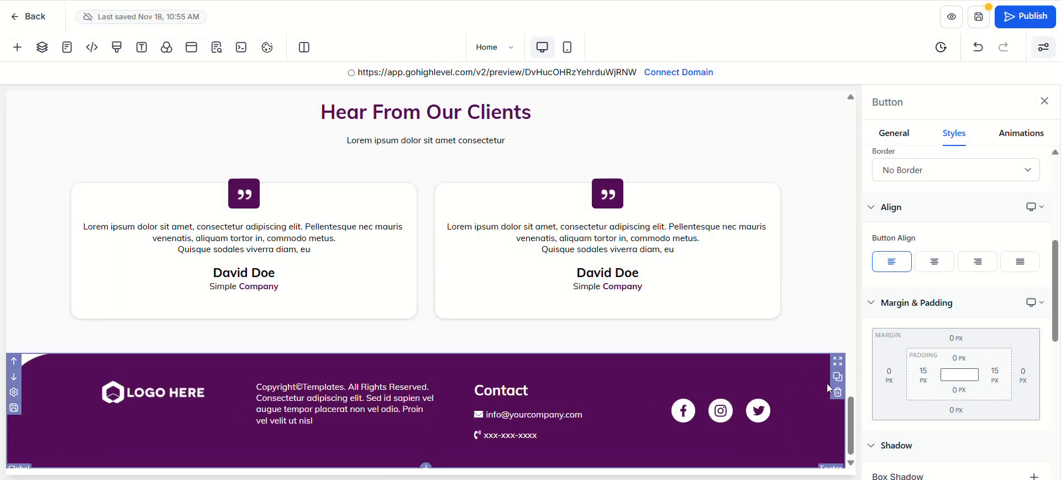
pyautogui.scroll(2, 817, 394)
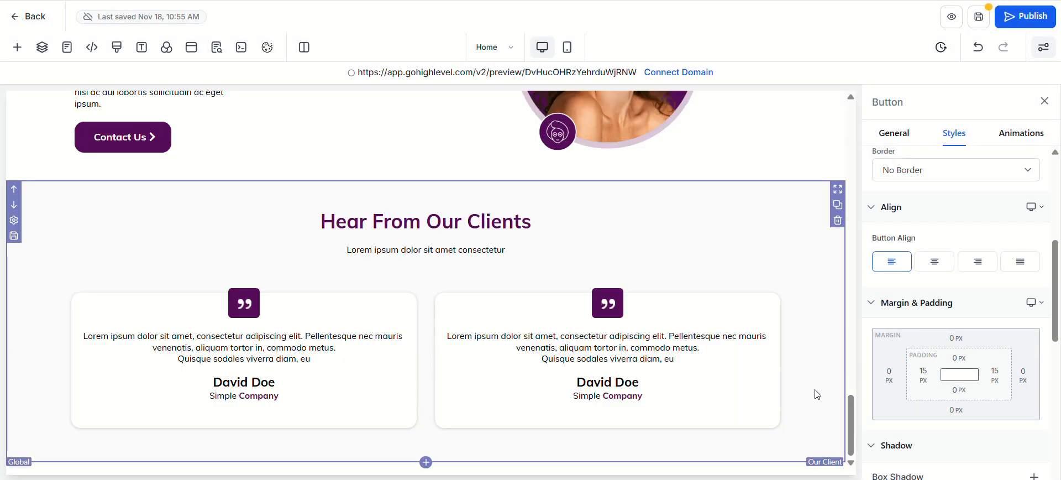
# Insert the saved global section "Footer" below the "Hear From Our Clients" section at the end of the Home page
pyautogui.click(17, 47)
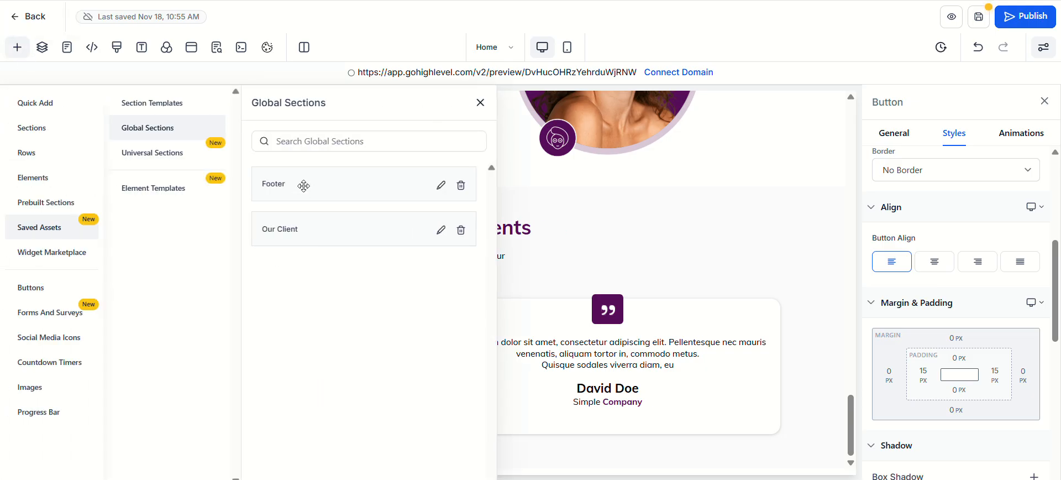
pyautogui.moveTo(301, 184); pyautogui.dragTo(467, 370)
pyautogui.scroll(-1, 322, 318)
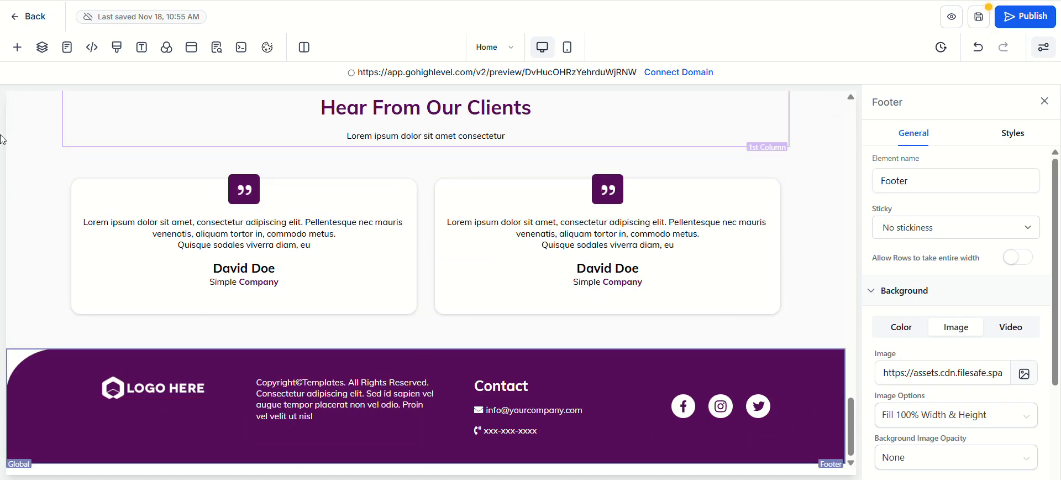
# Review the saved global sections "Footer" and "Our Client", then look over the service cards on the Home page
pyautogui.click(20, 50)
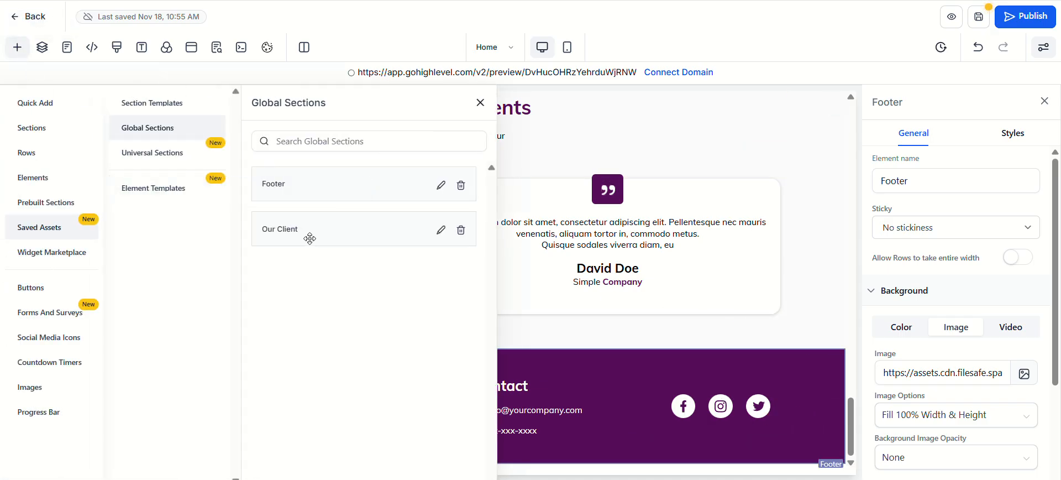
pyautogui.scroll(1, 715, 197)
pyautogui.scroll(10, 715, 196)
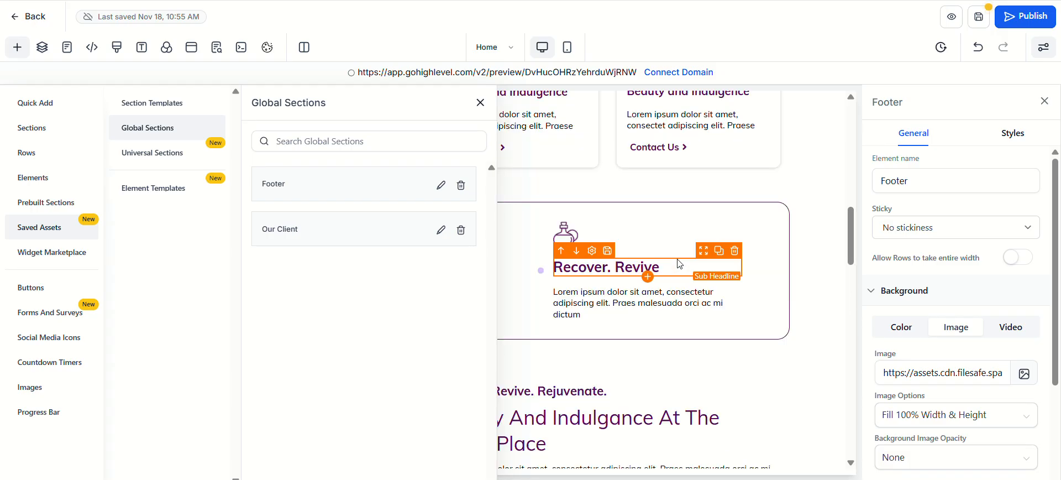
pyautogui.click(481, 103)
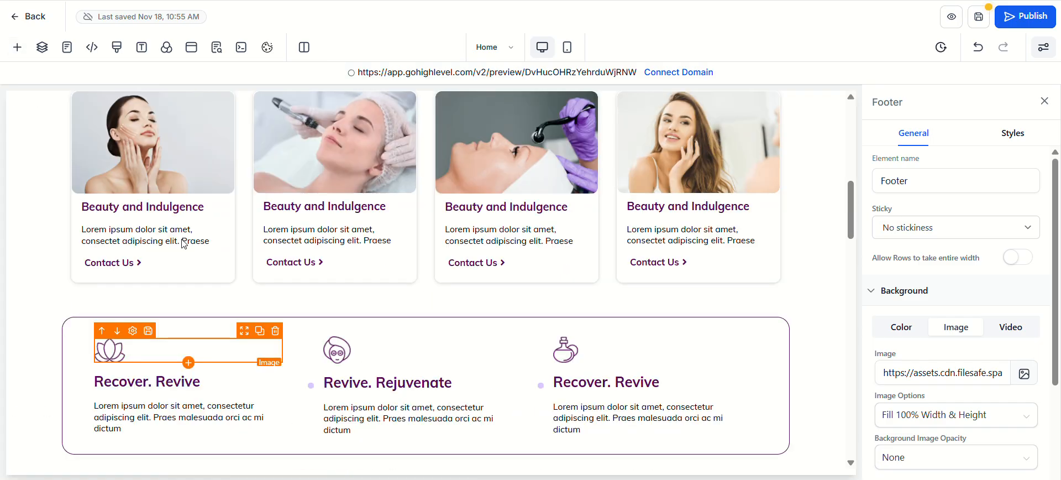
pyautogui.scroll(4, 379, 224)
pyautogui.scroll(-3, 165, 261)
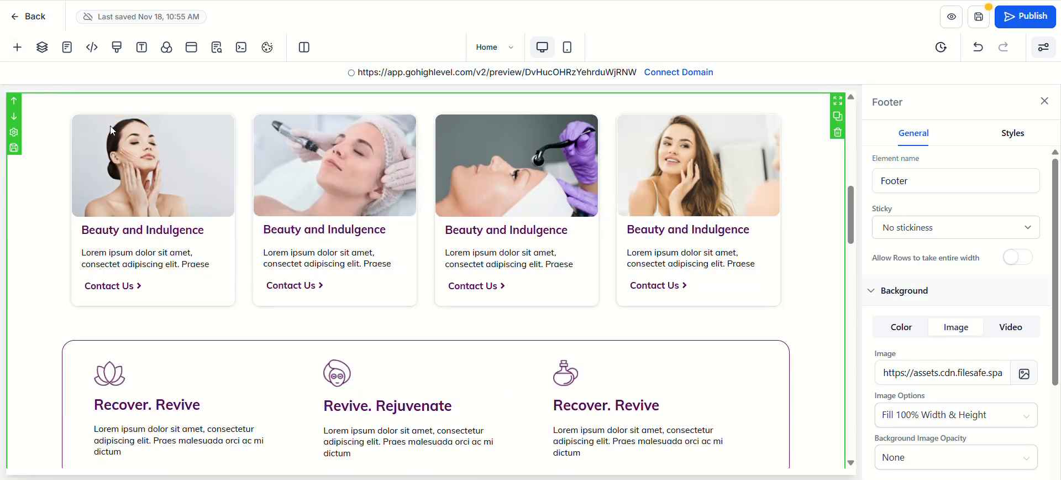
pyautogui.scroll(3, 572, 323)
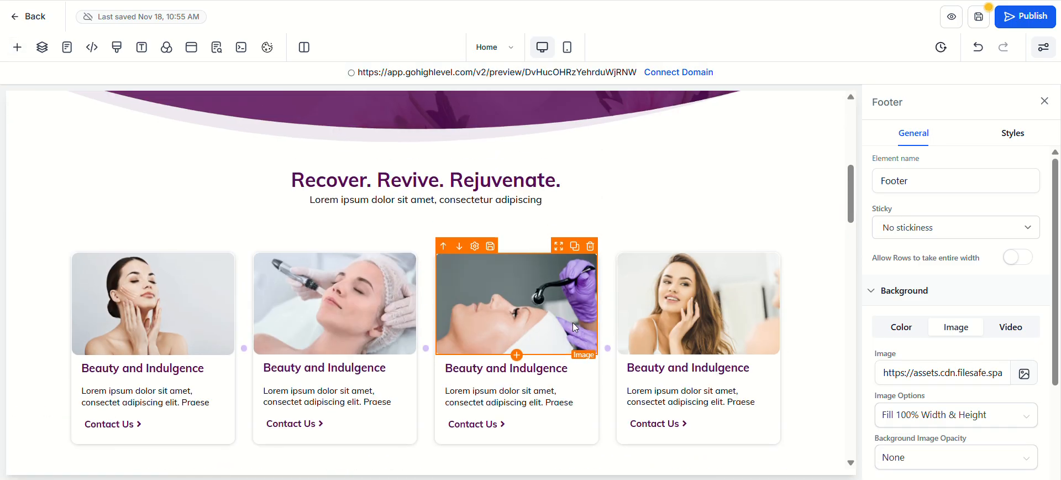
# View the site's list of main pages, then check the saved assets and close the list
pyautogui.click(488, 49)
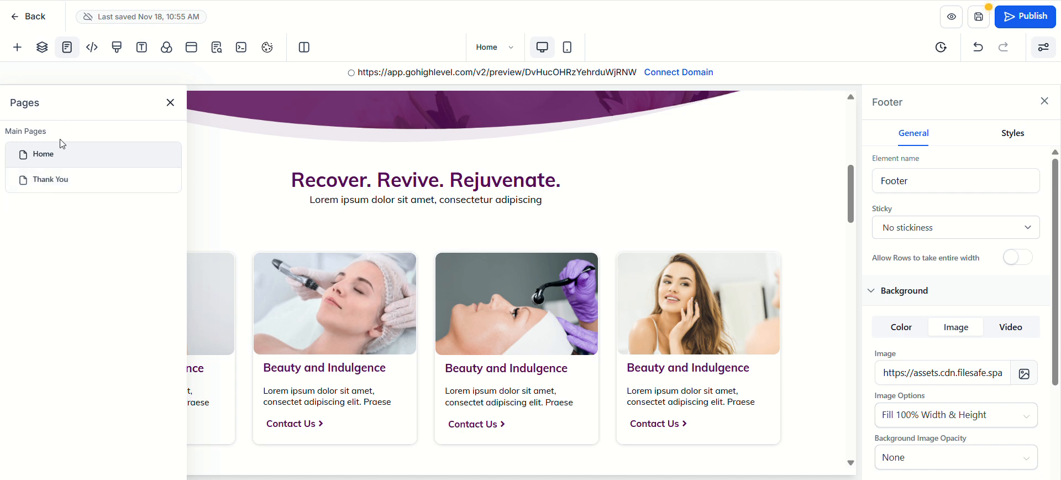
pyautogui.click(170, 104)
pyautogui.click(17, 47)
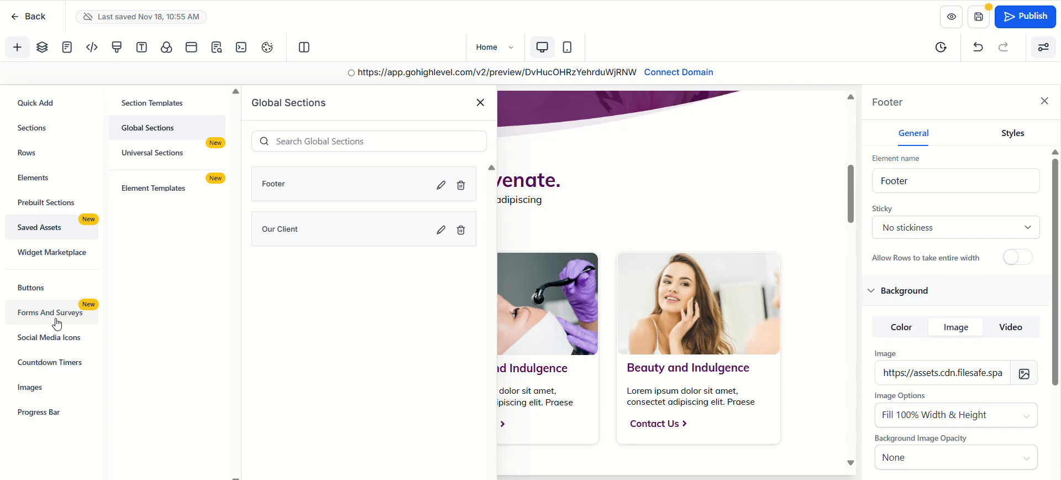
pyautogui.click(481, 104)
# Examine the redirect actions and selectable forms for the form under "Send Us A Message" in the hero section
pyautogui.click(528, 270)
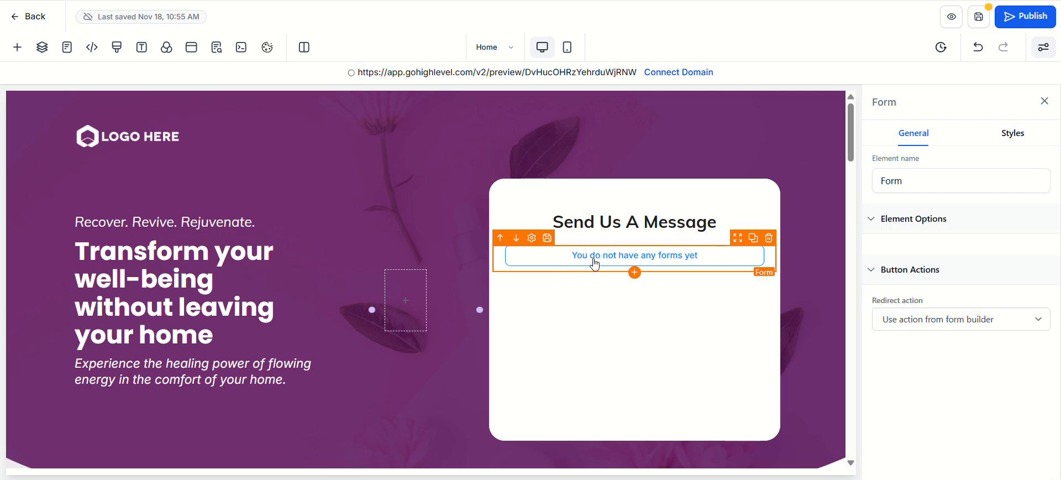
pyautogui.click(994, 351)
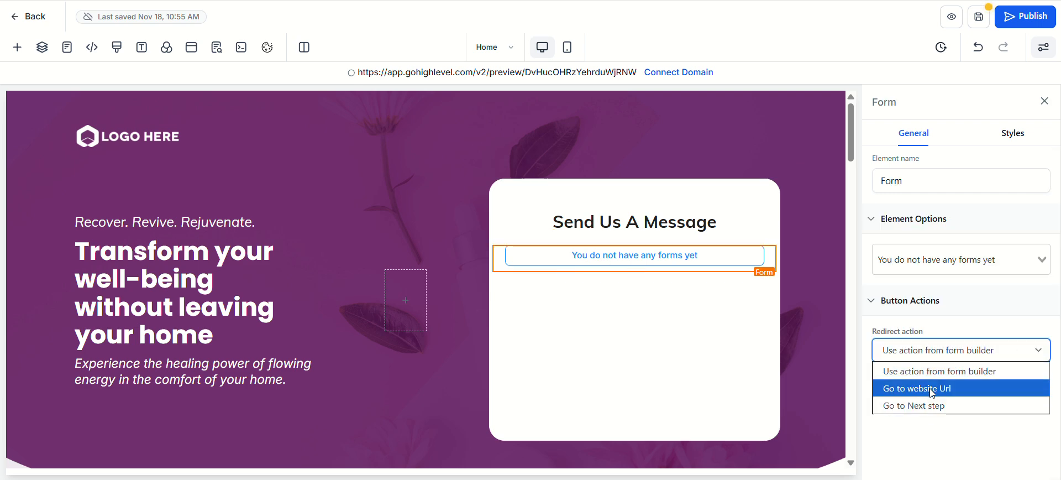
pyautogui.click(939, 273)
pyautogui.click(956, 260)
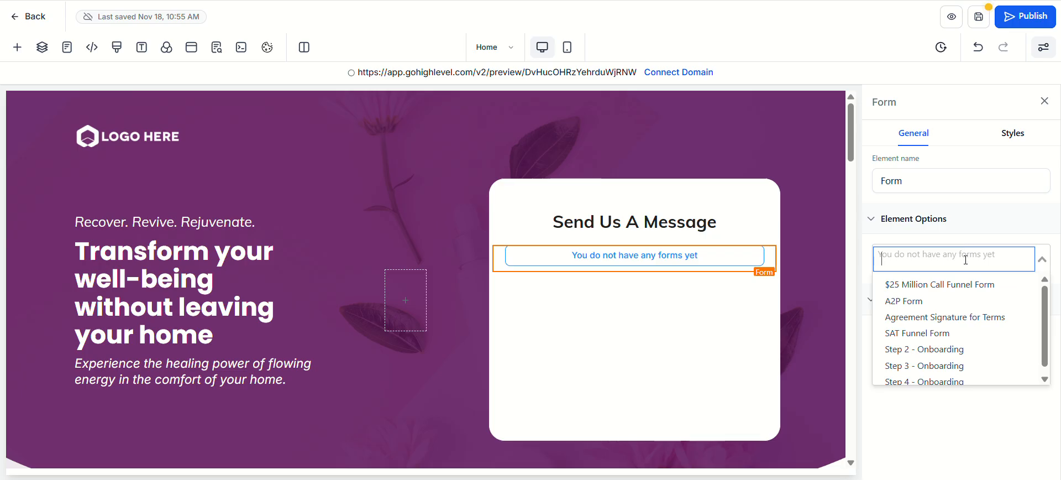
# Save the Home page and start publishing it, then cancel the domain selection and look through the page
pyautogui.click(978, 18)
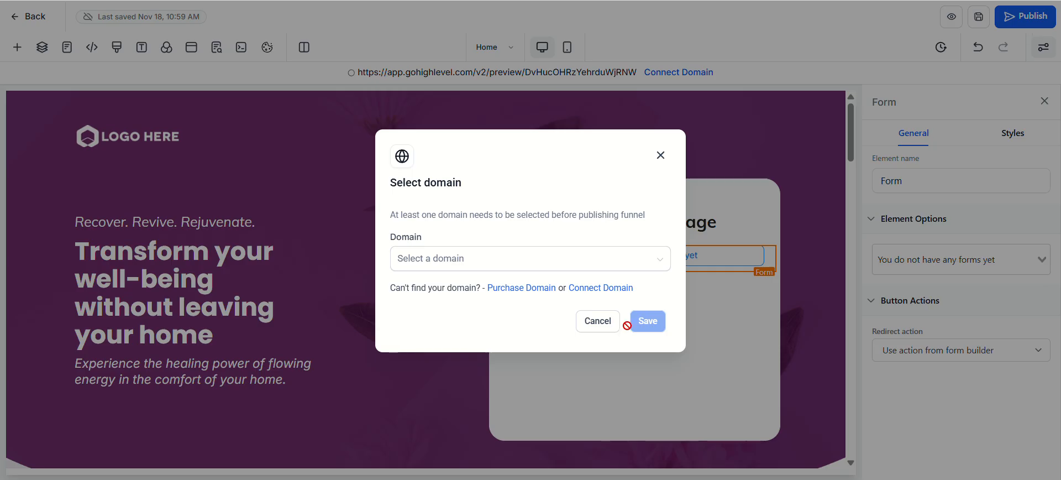
pyautogui.click(591, 324)
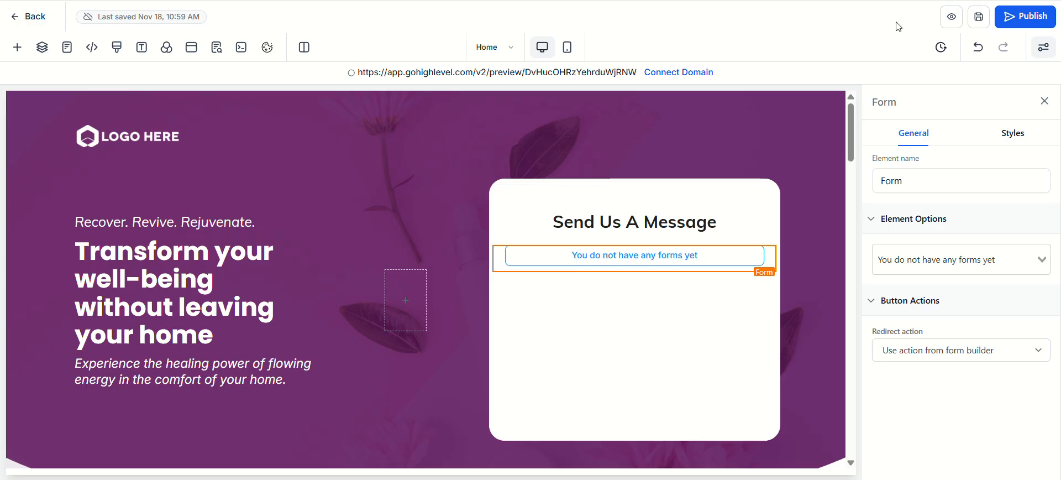
pyautogui.scroll(-20, 620, 282)
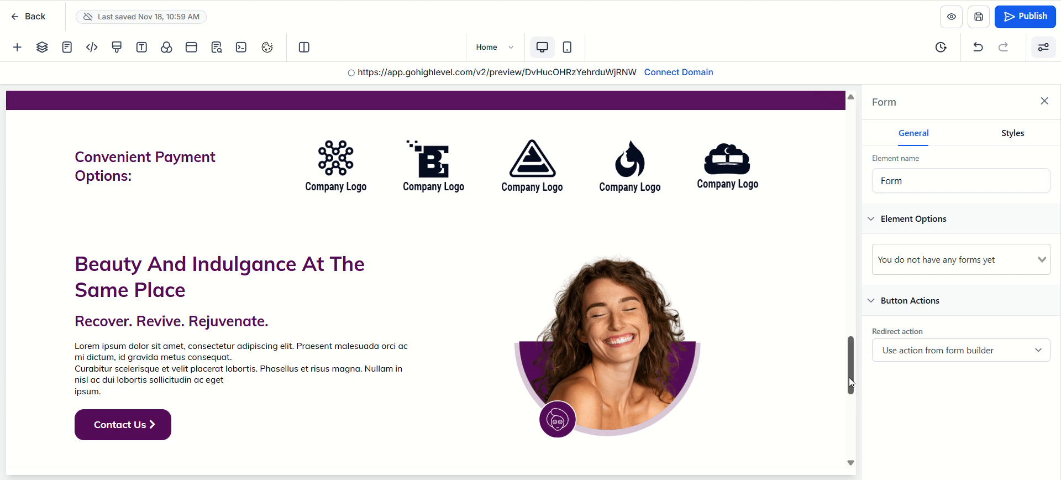
pyautogui.moveTo(849, 377); pyautogui.dragTo(816, 112)
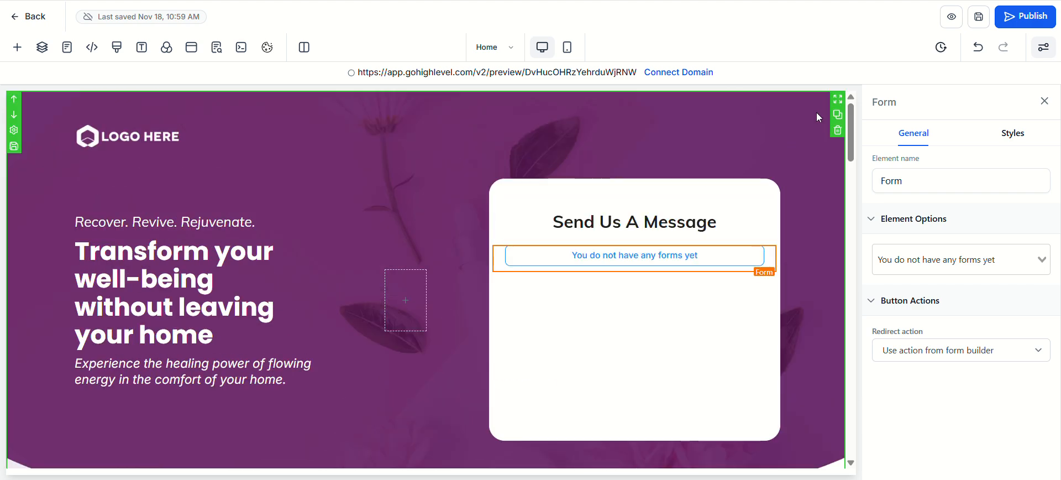